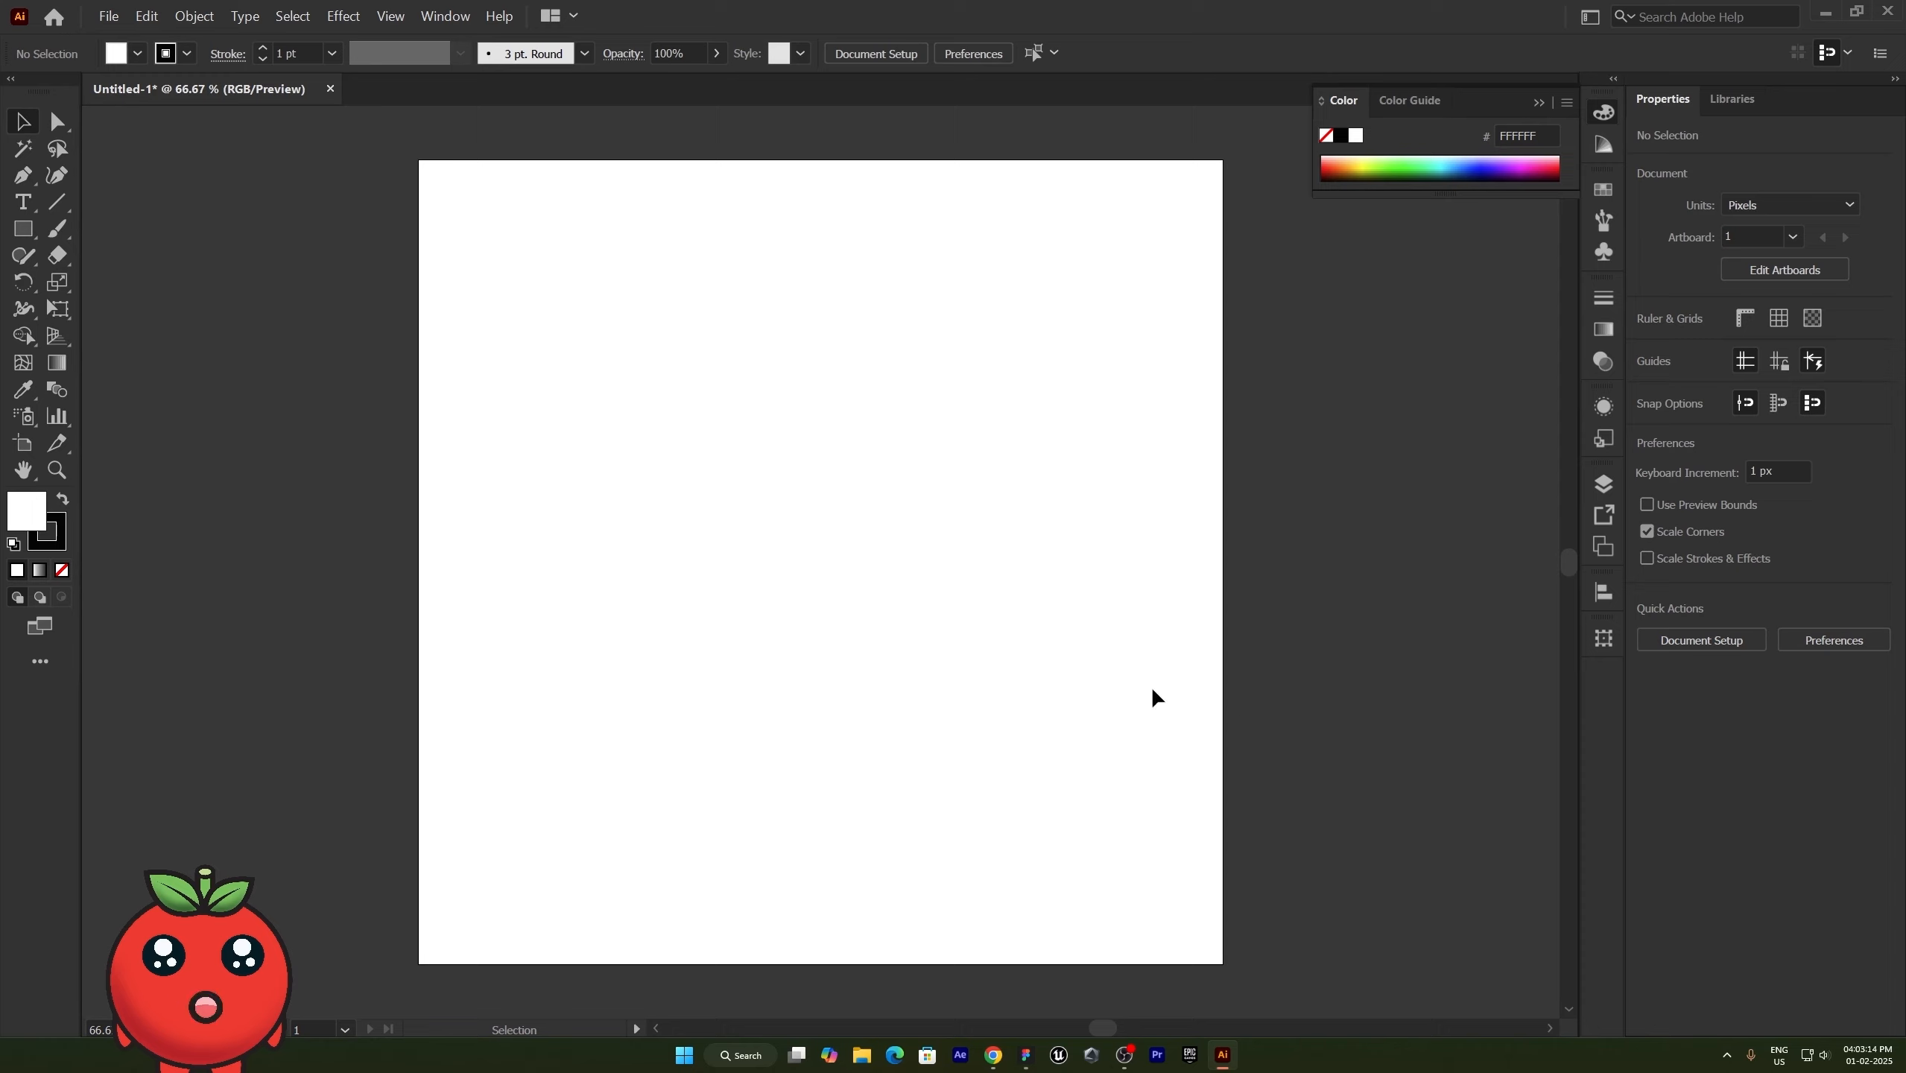
- Draw a second artboard about 753 × 1080 px beside the first, aligned with its upper edge
left_click(24, 451)
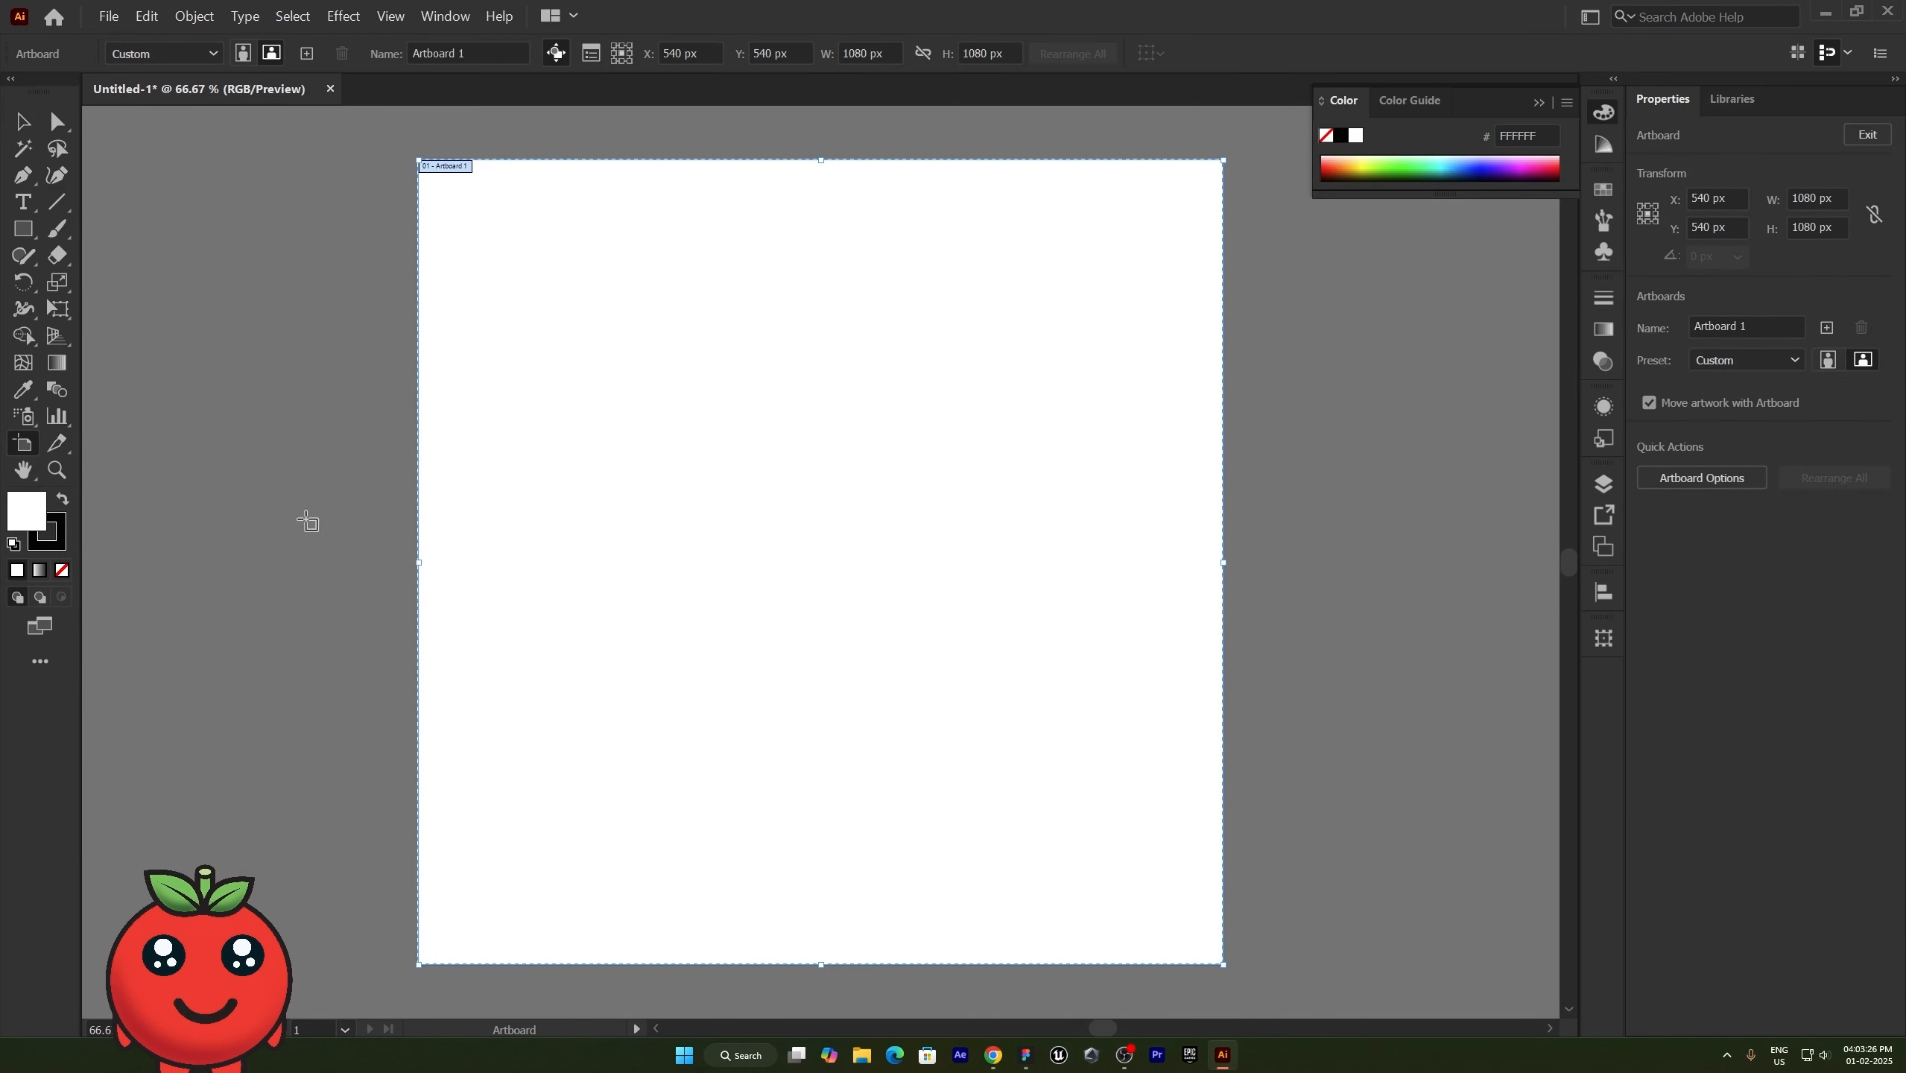
scroll(851, 430, "down", 3)
scroll(566, 284, "up", 2)
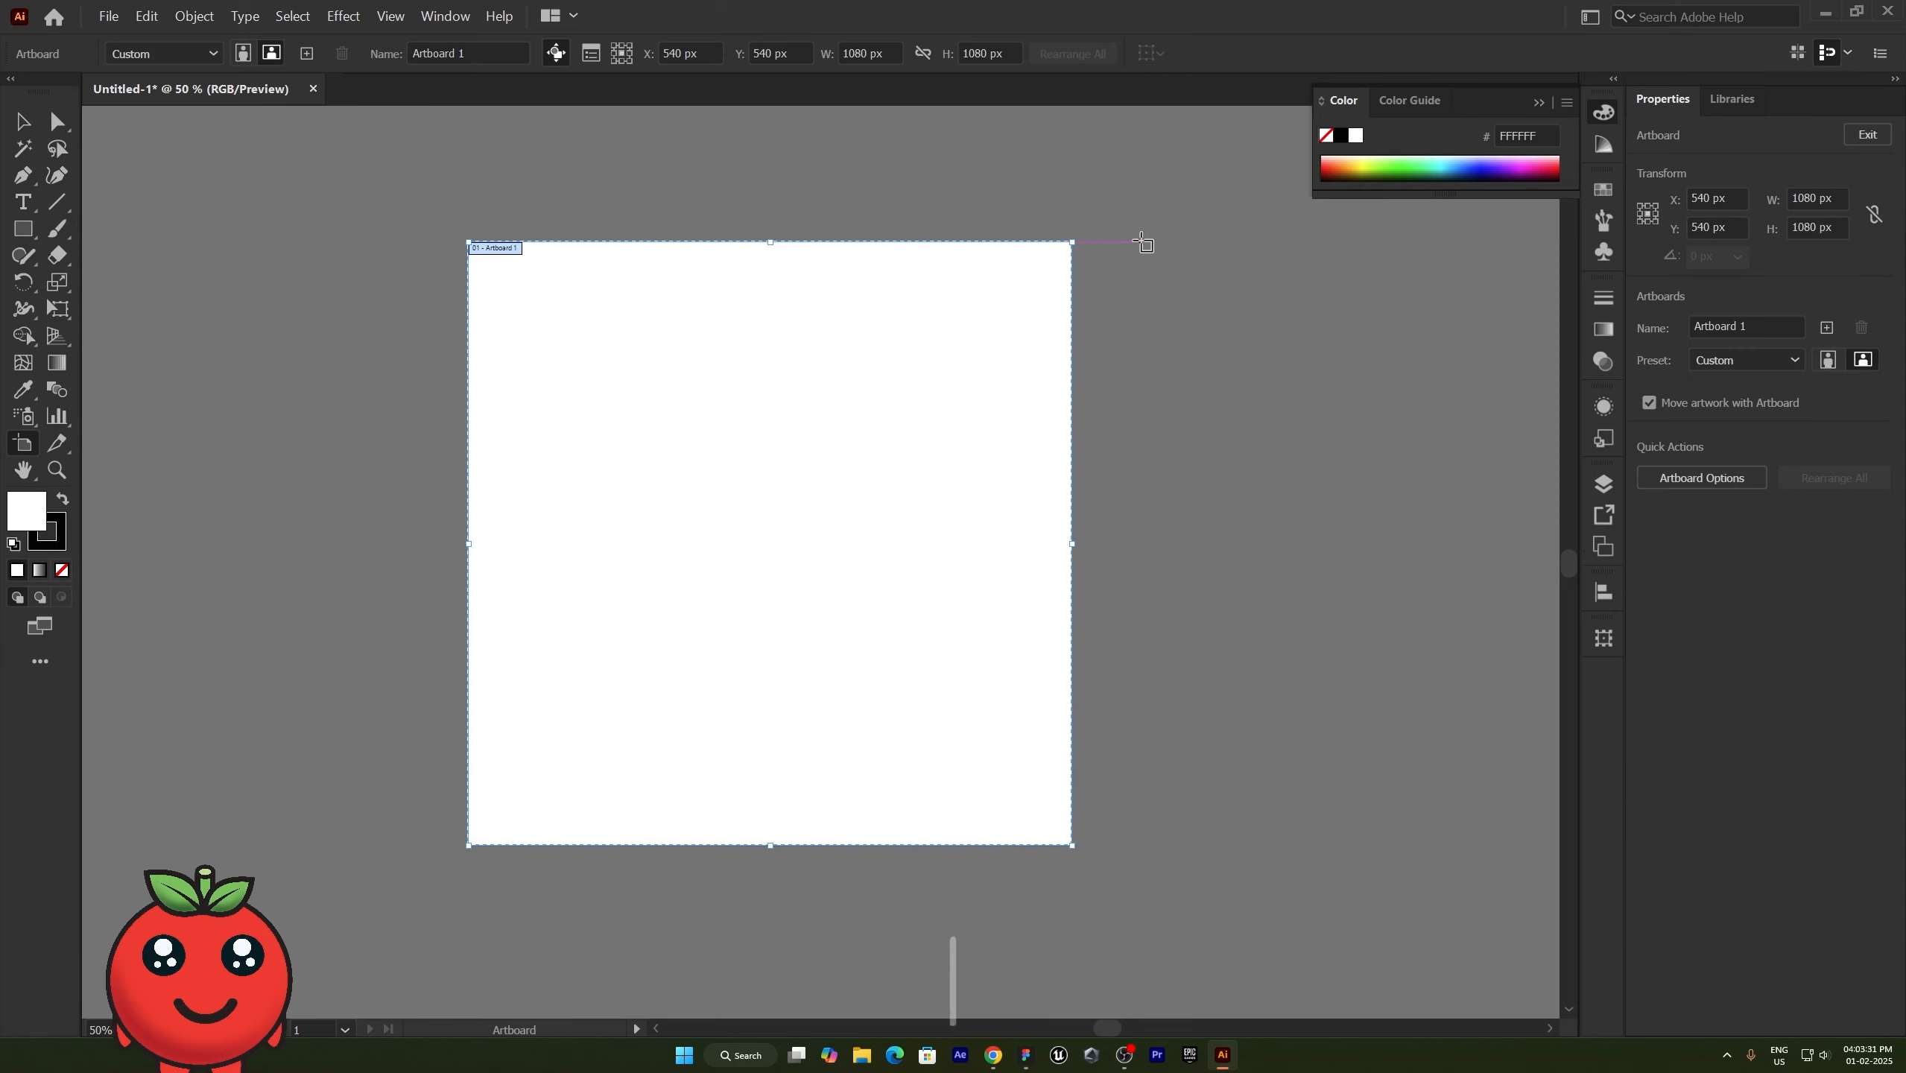
left_click_drag(1141, 243, 907, 845)
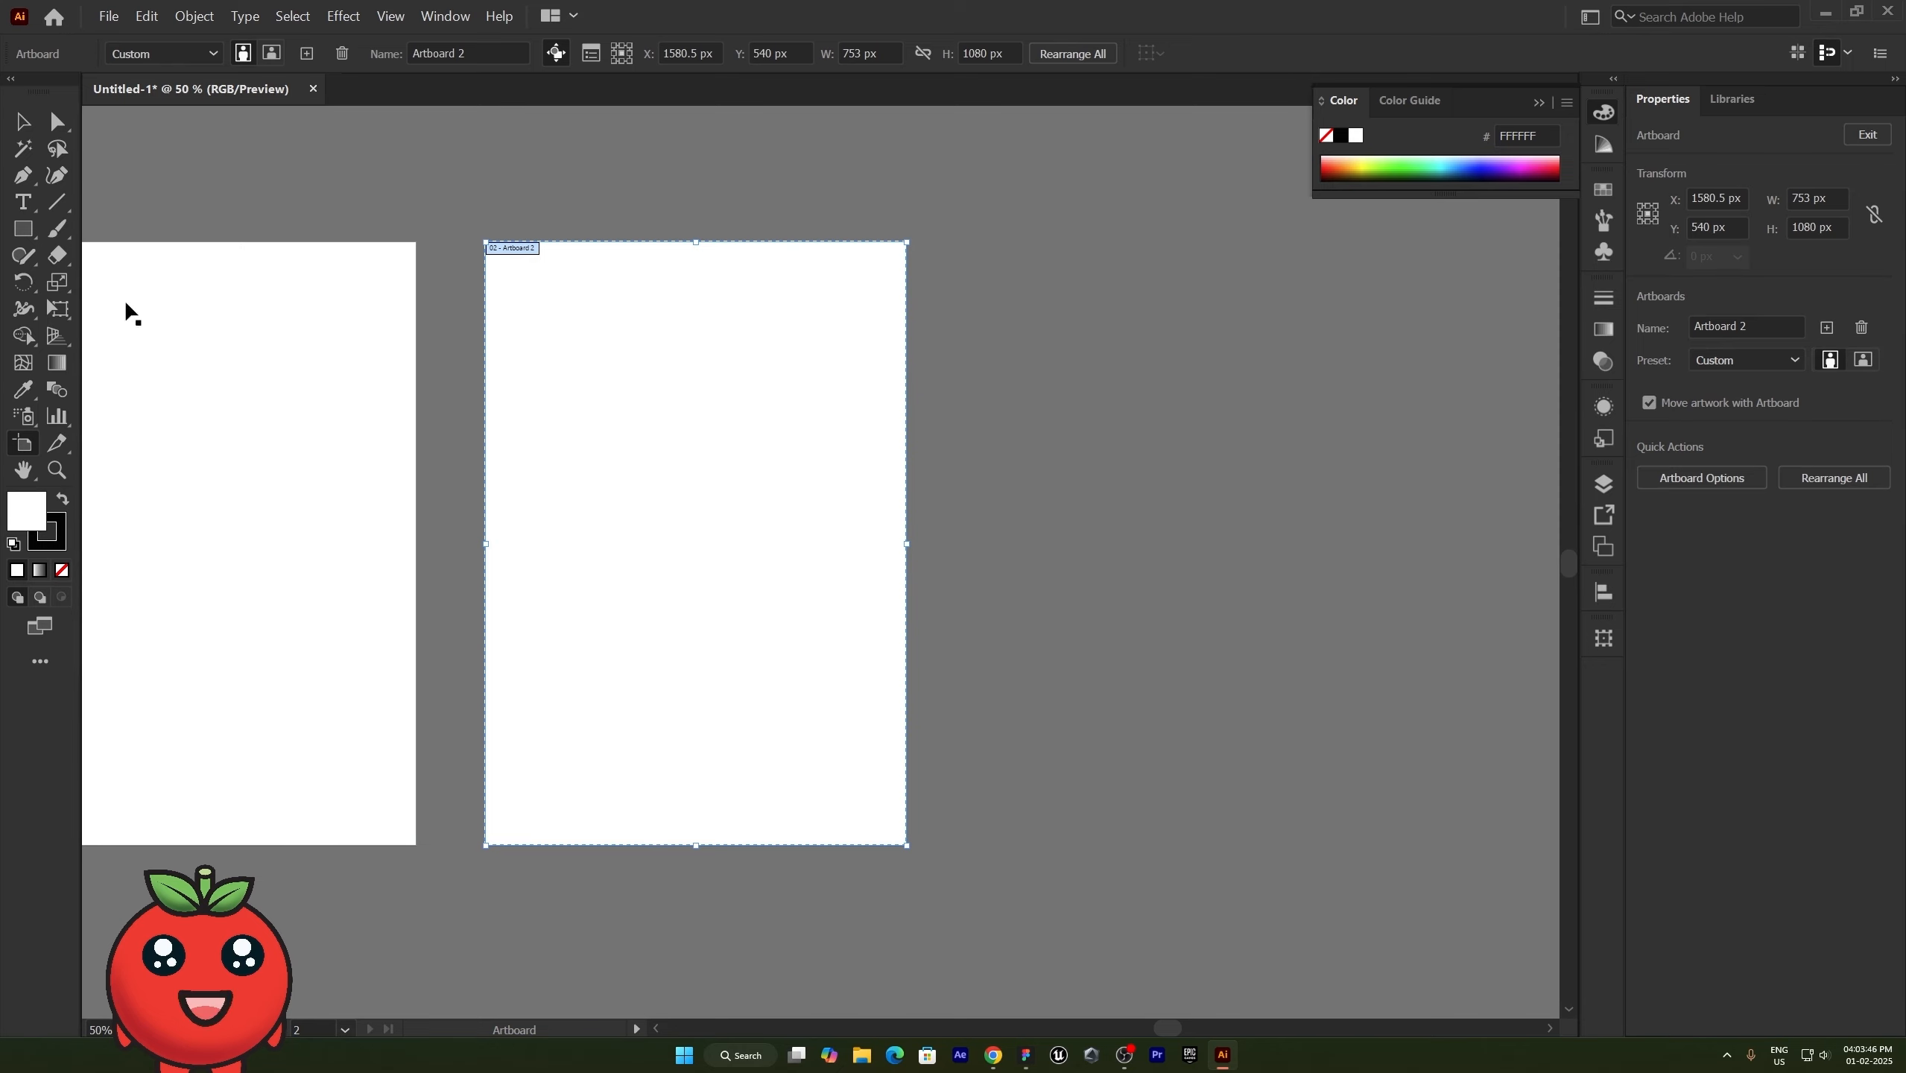
- Draw a rectangle about 241 × 291 px on the second artboard with a green fill (00FF64) and white stroke
left_click(23, 229)
left_click_drag(611, 369, 746, 533)
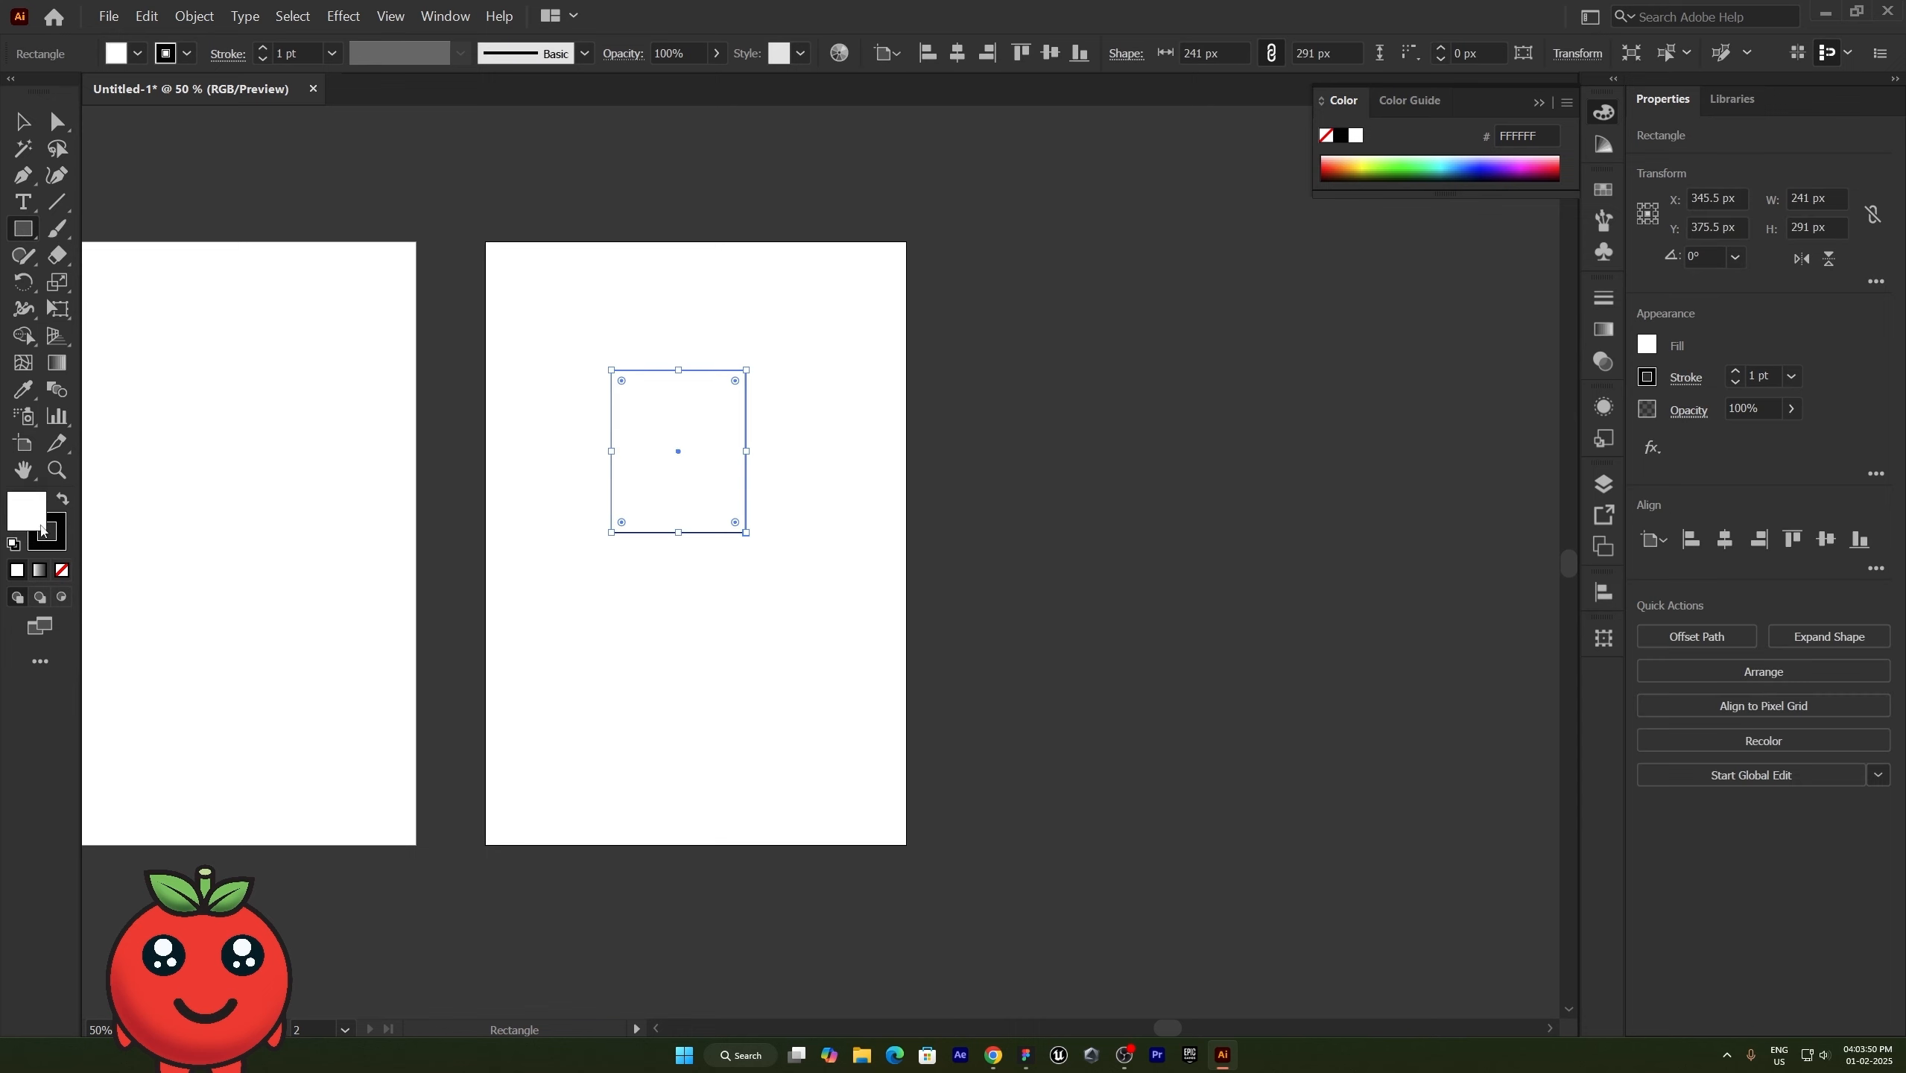
left_click(62, 498)
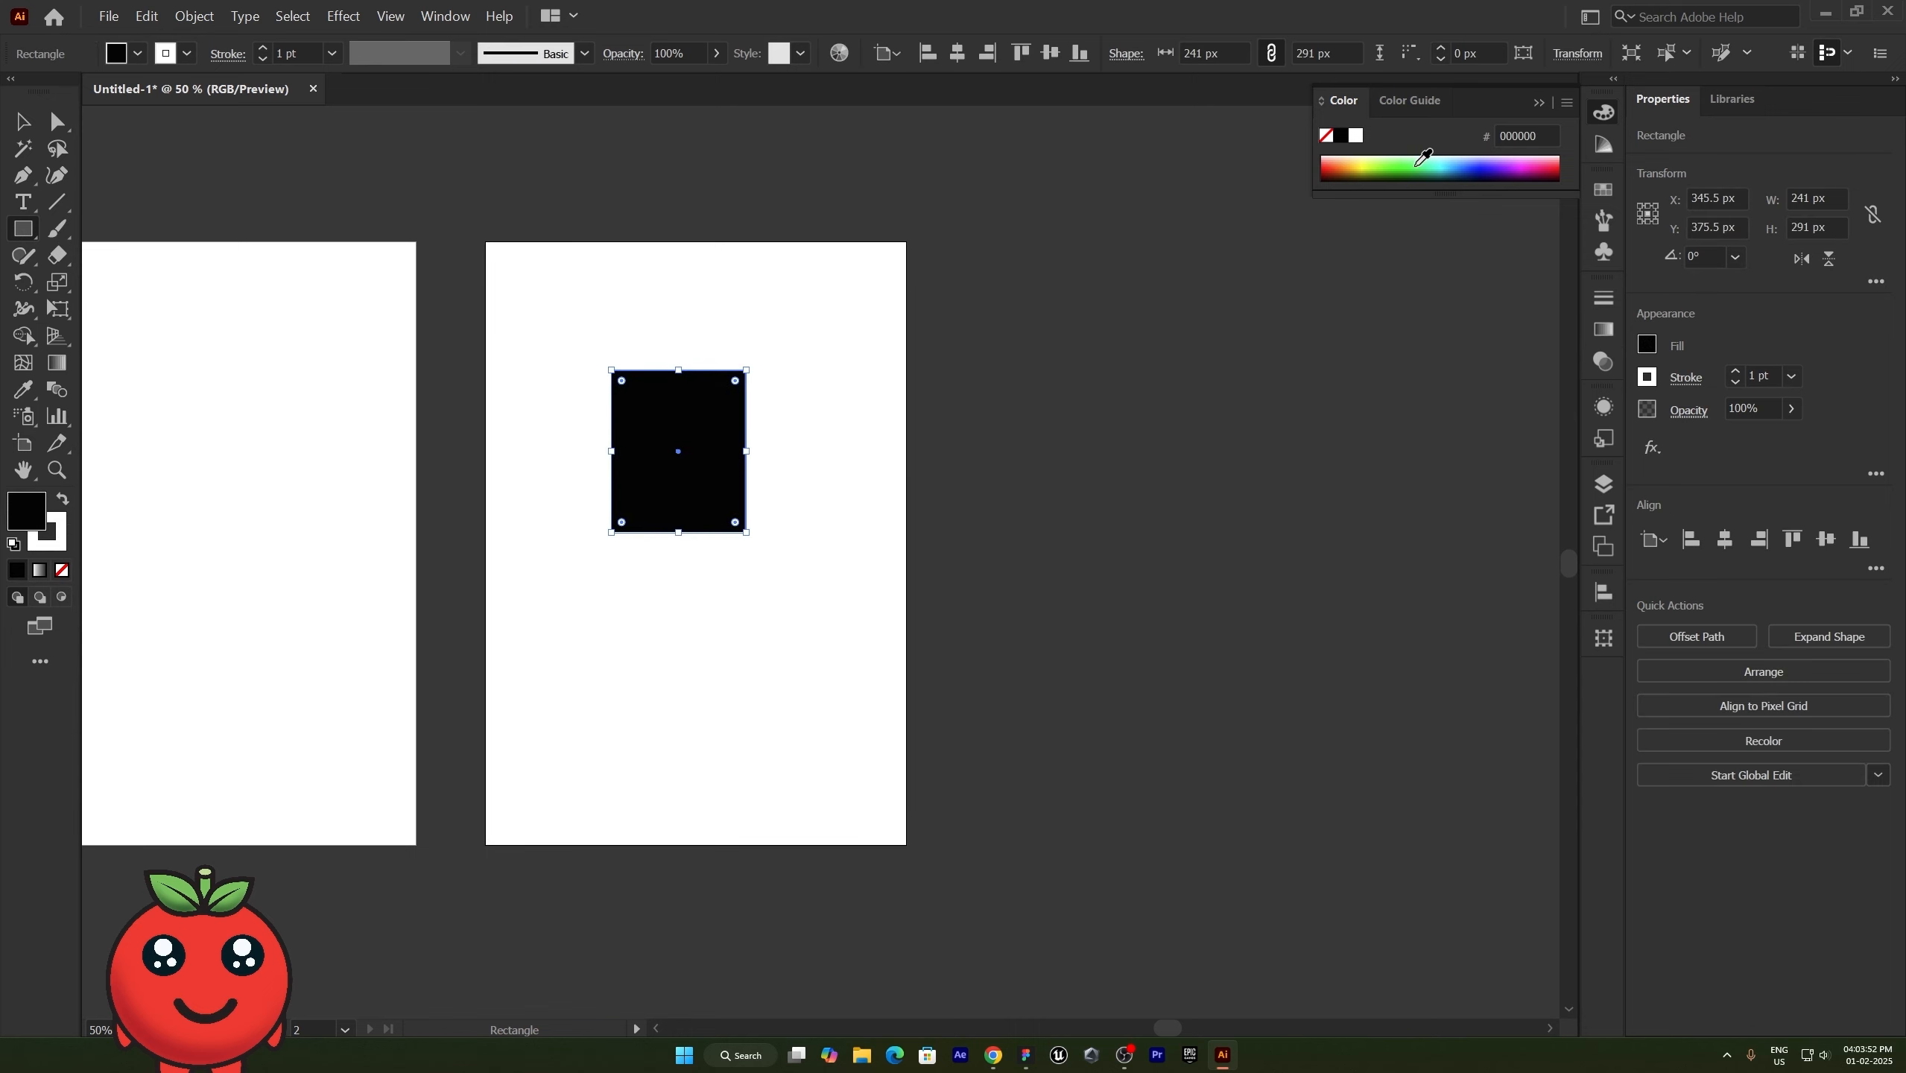
left_click(1418, 157)
left_click(846, 387)
left_click(1019, 573)
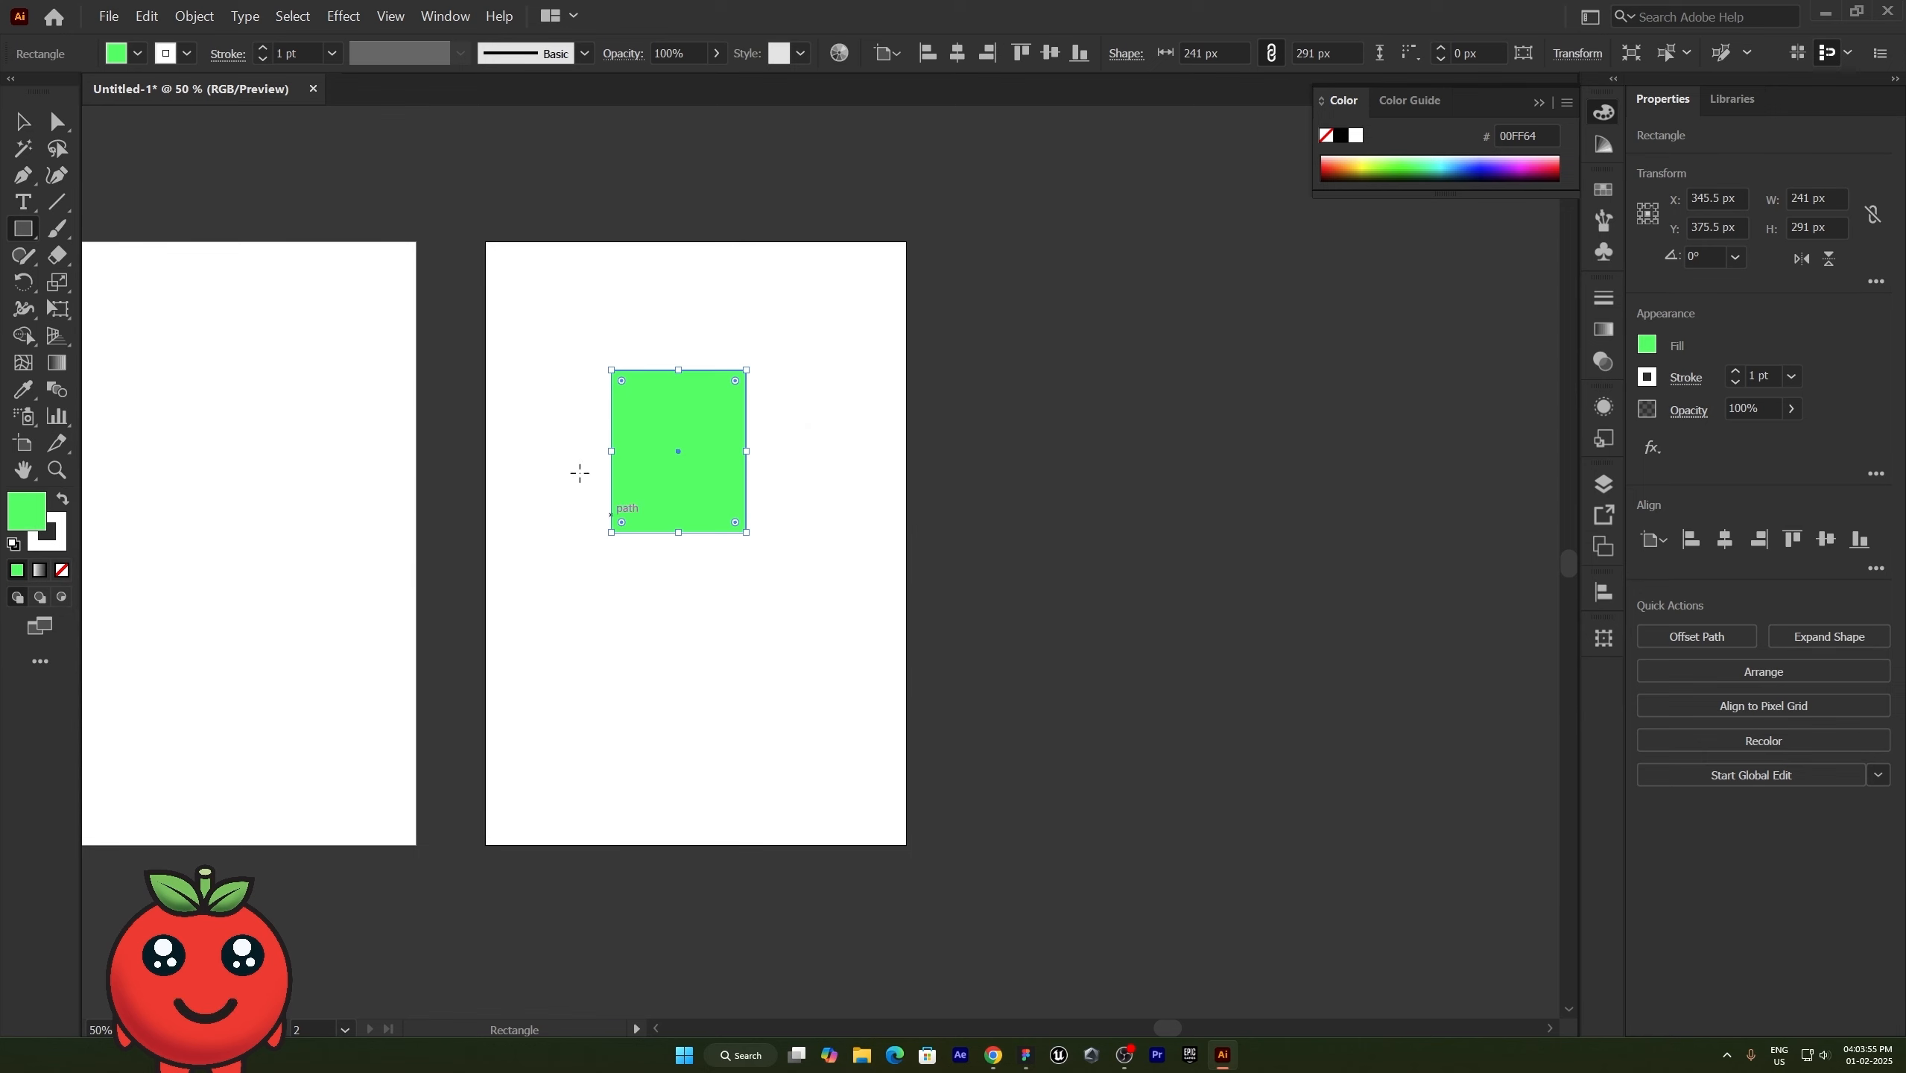
- Duplicate the green rectangle to a spot below the original on the second artboard
key("v")
left_click_drag(661, 454, 632, 690)
- Try moving the second artboard together with its green rectangles, and undo the move
left_click(22, 444)
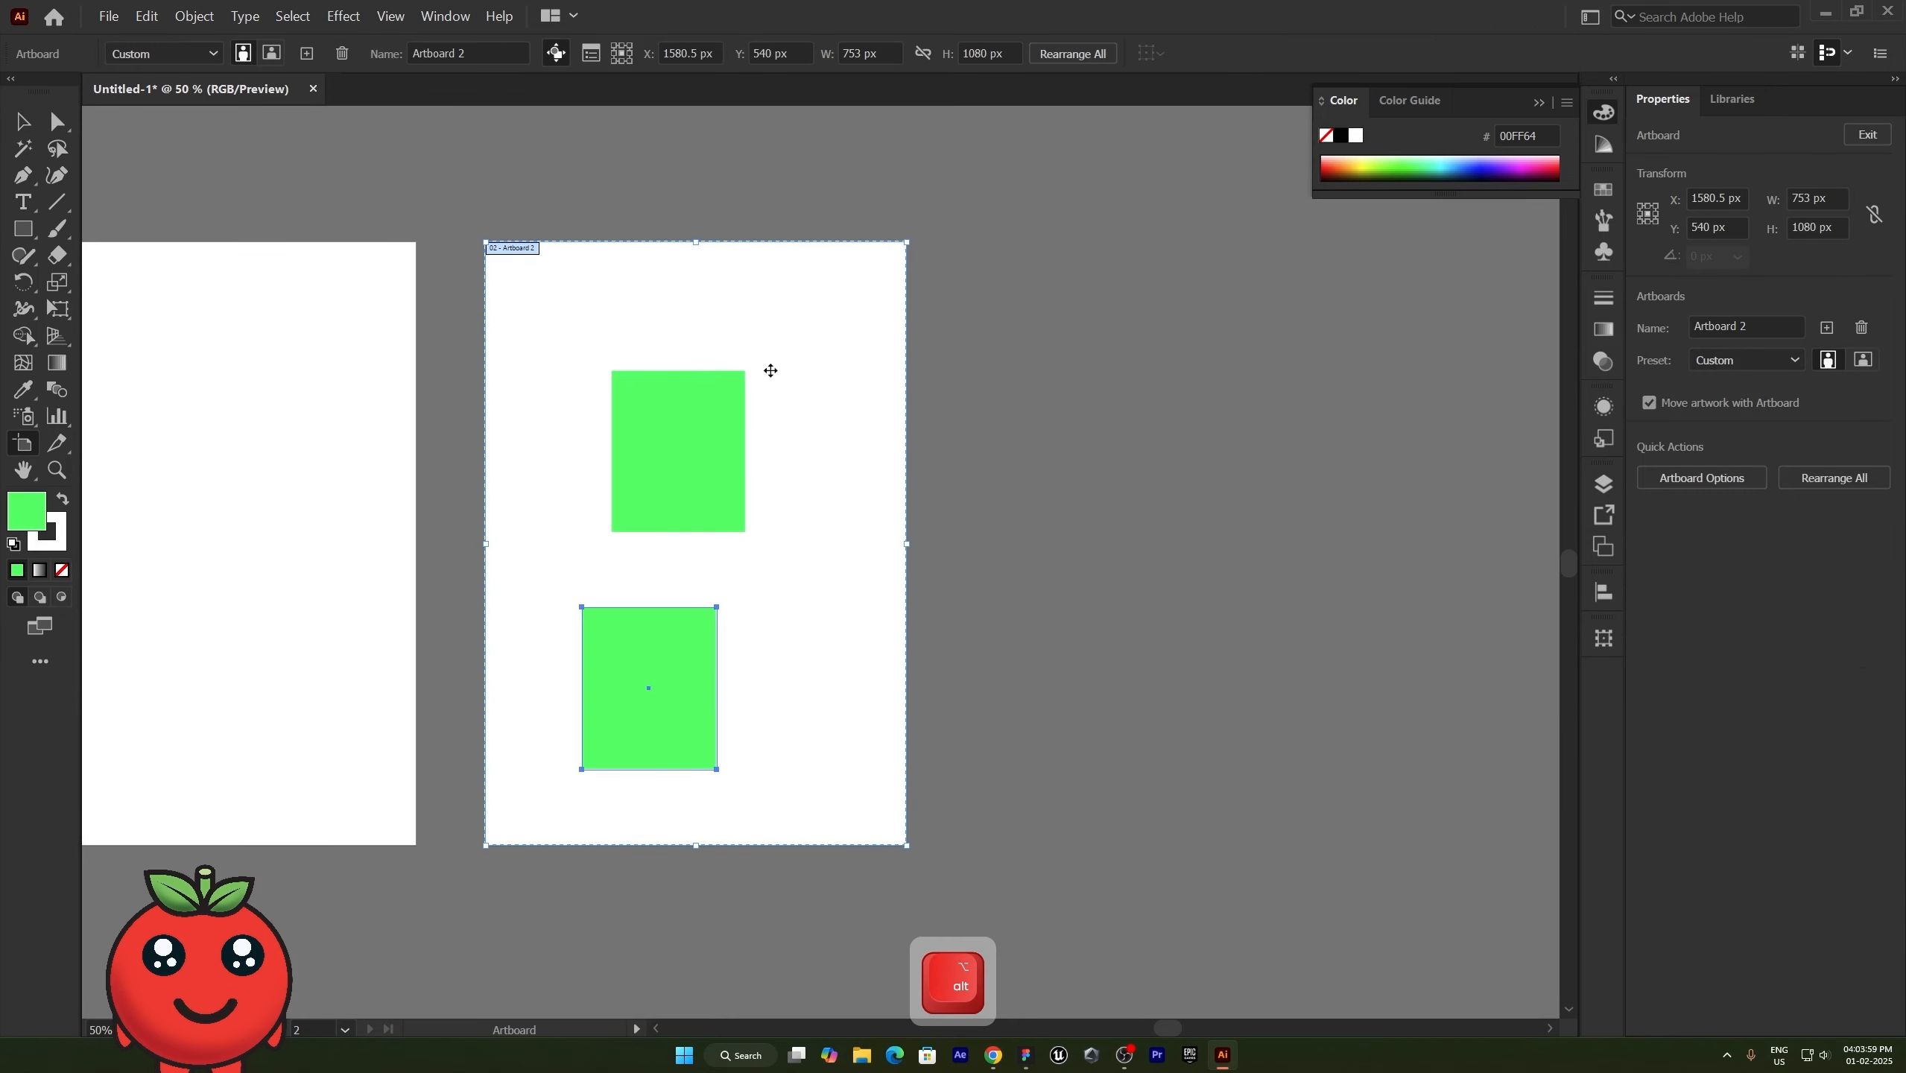
left_click_drag(695, 430, 713, 496)
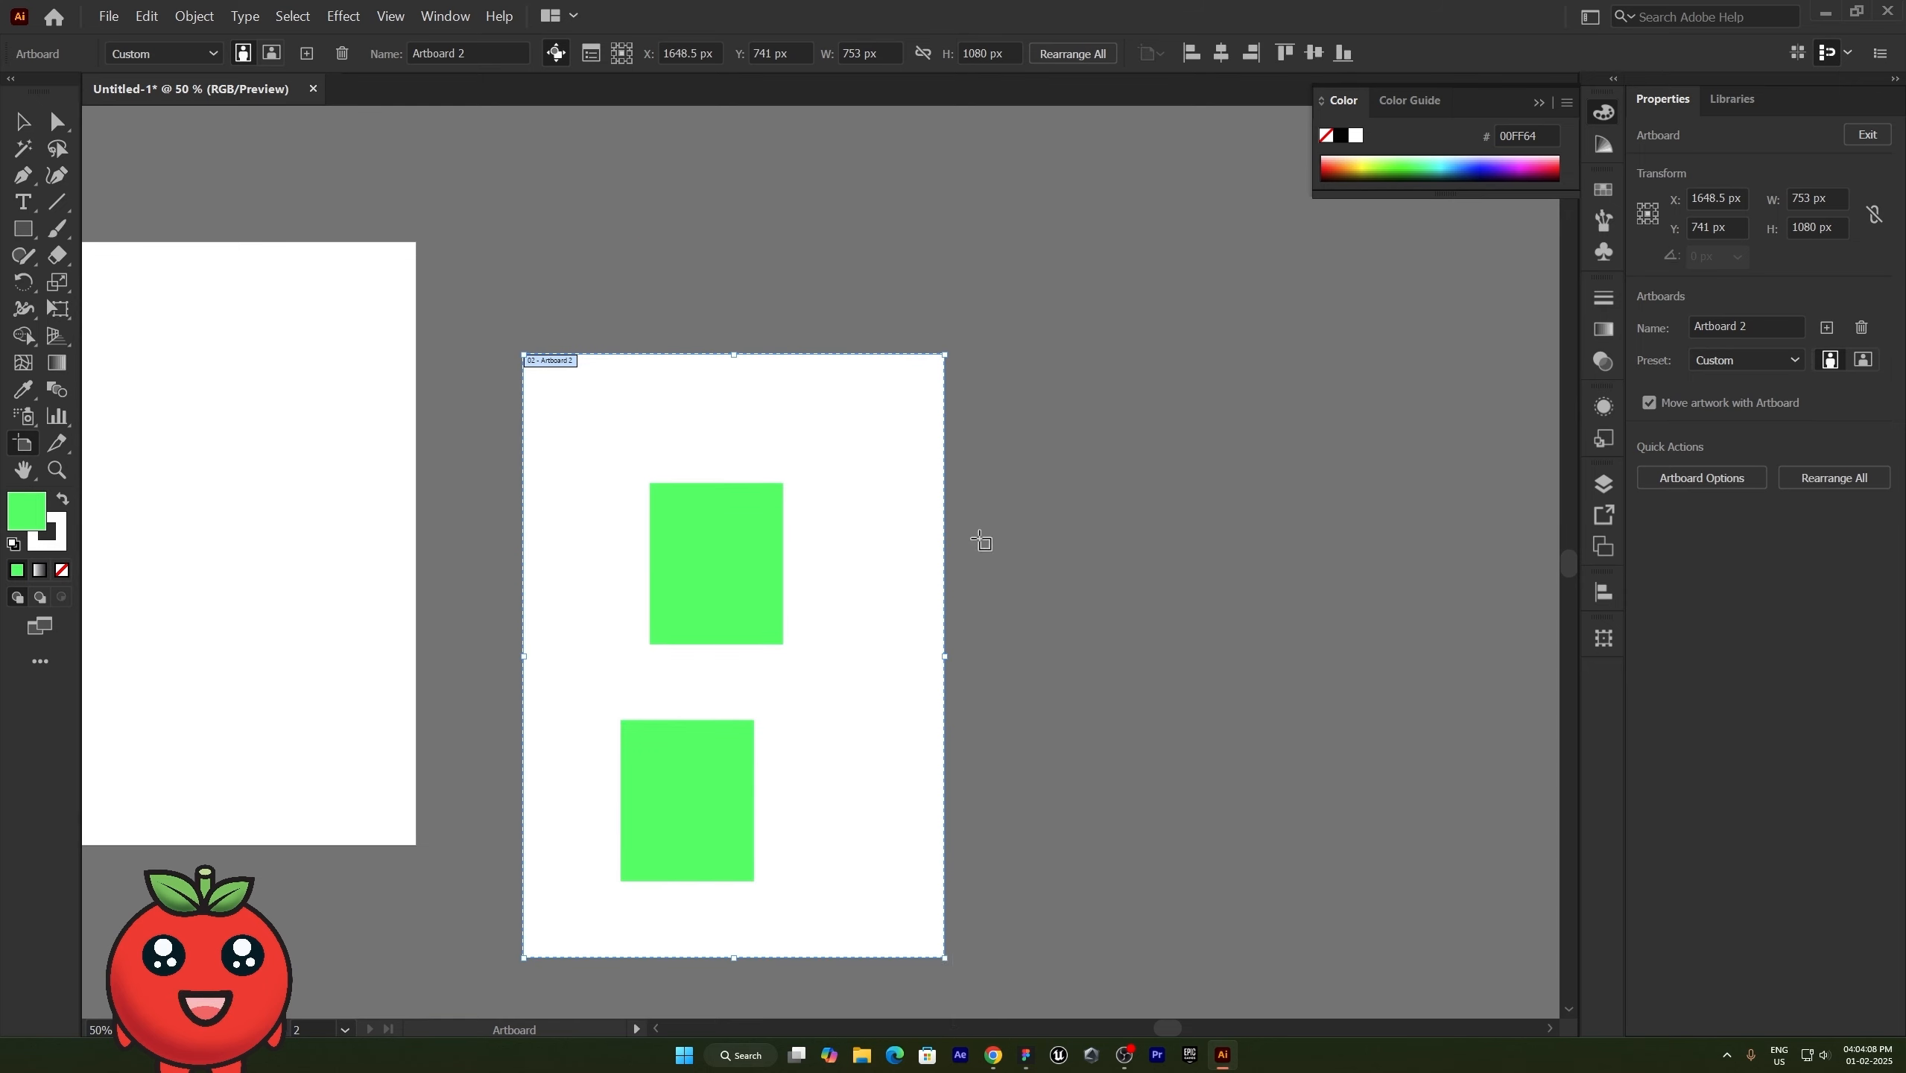
key("ctrl")
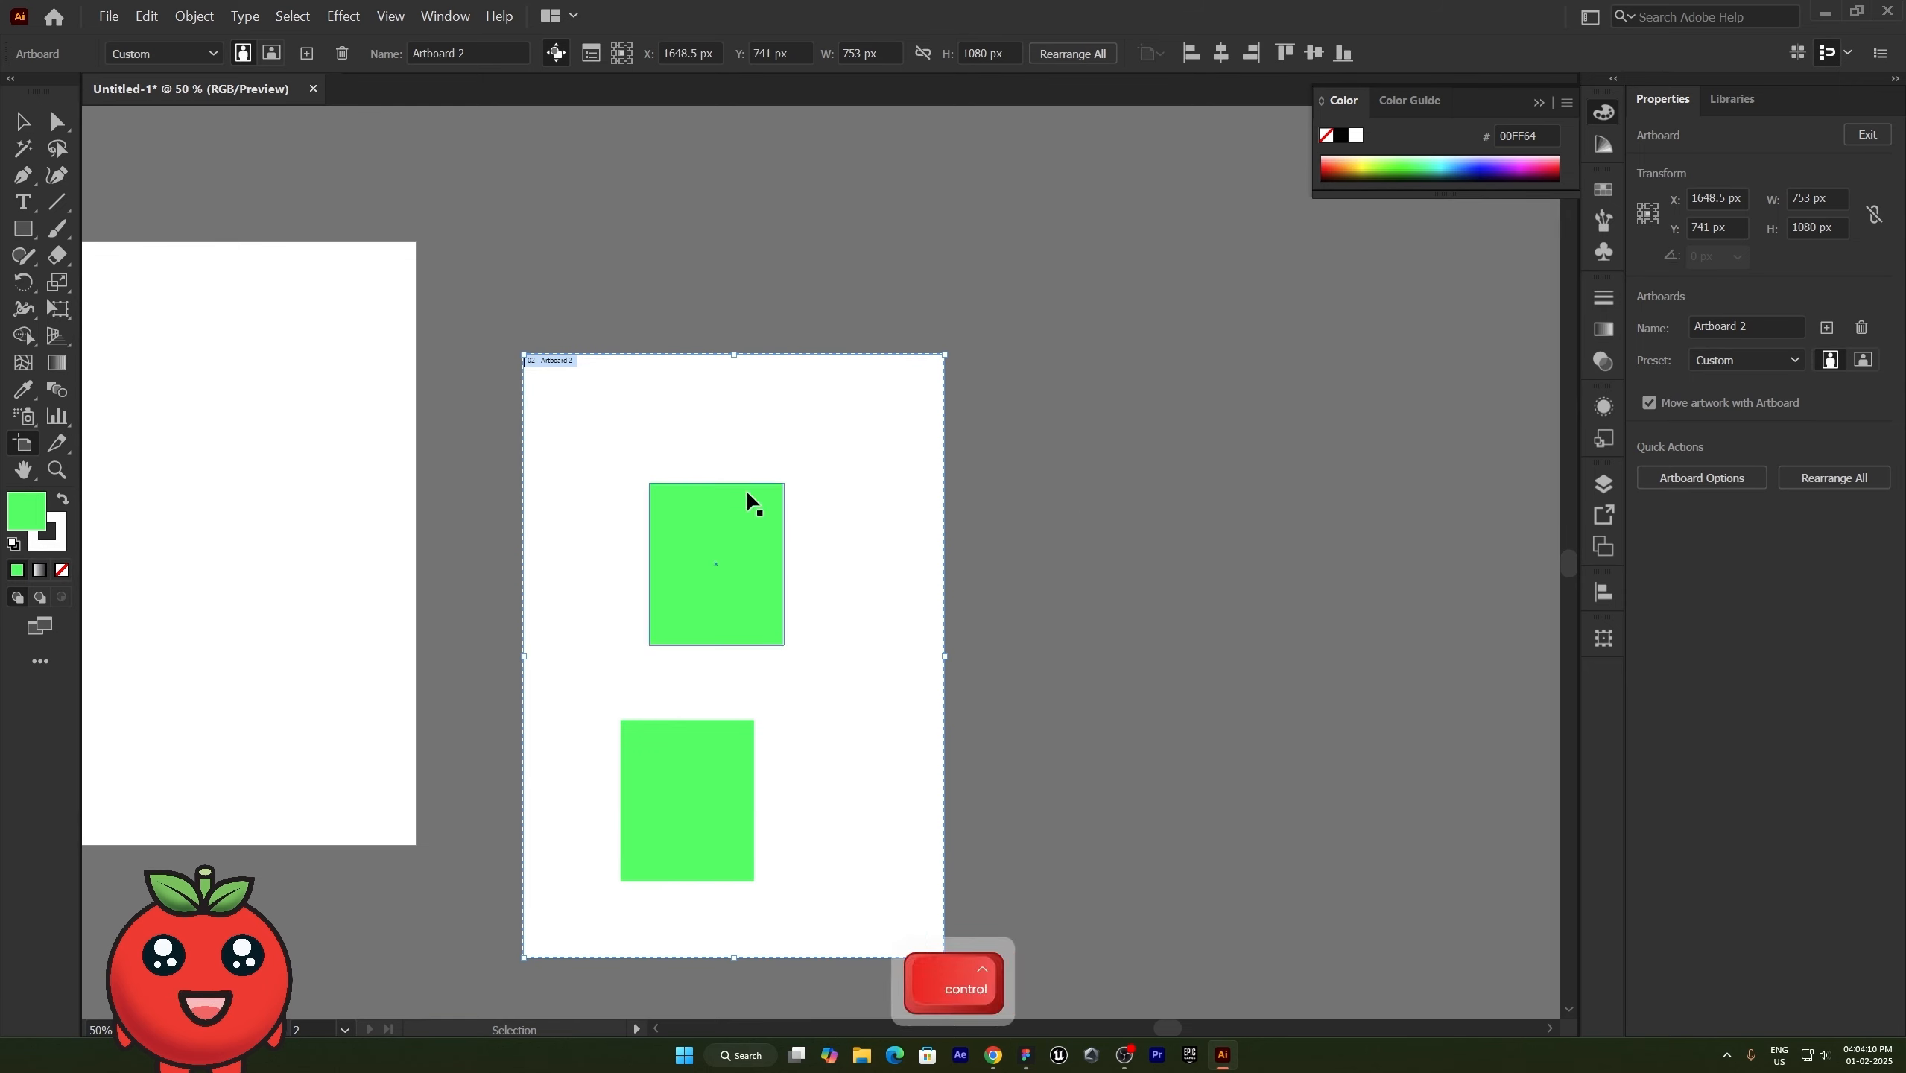
key("ctrl+z")
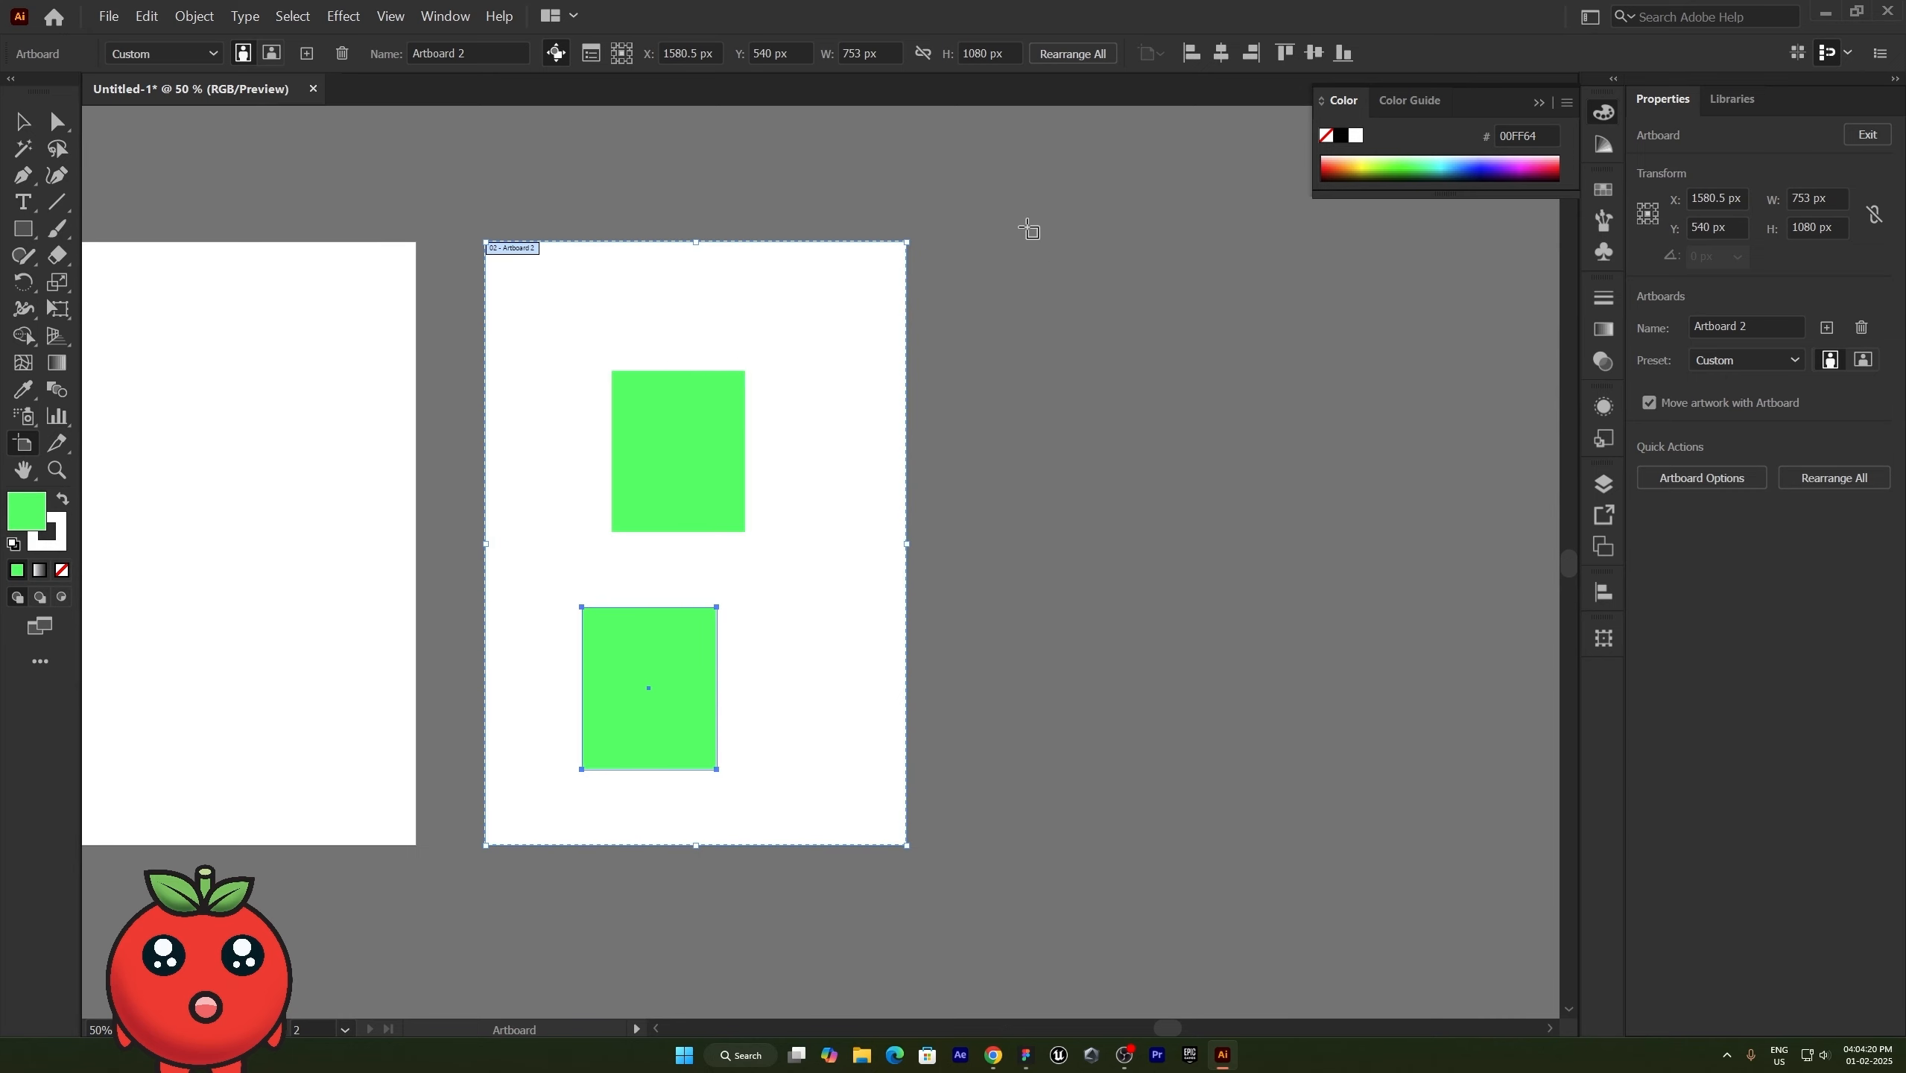
- Draw a third artboard about 459 × 558 px beside the second one and apply the A4 preset to it
left_click_drag(1016, 233, 1273, 543)
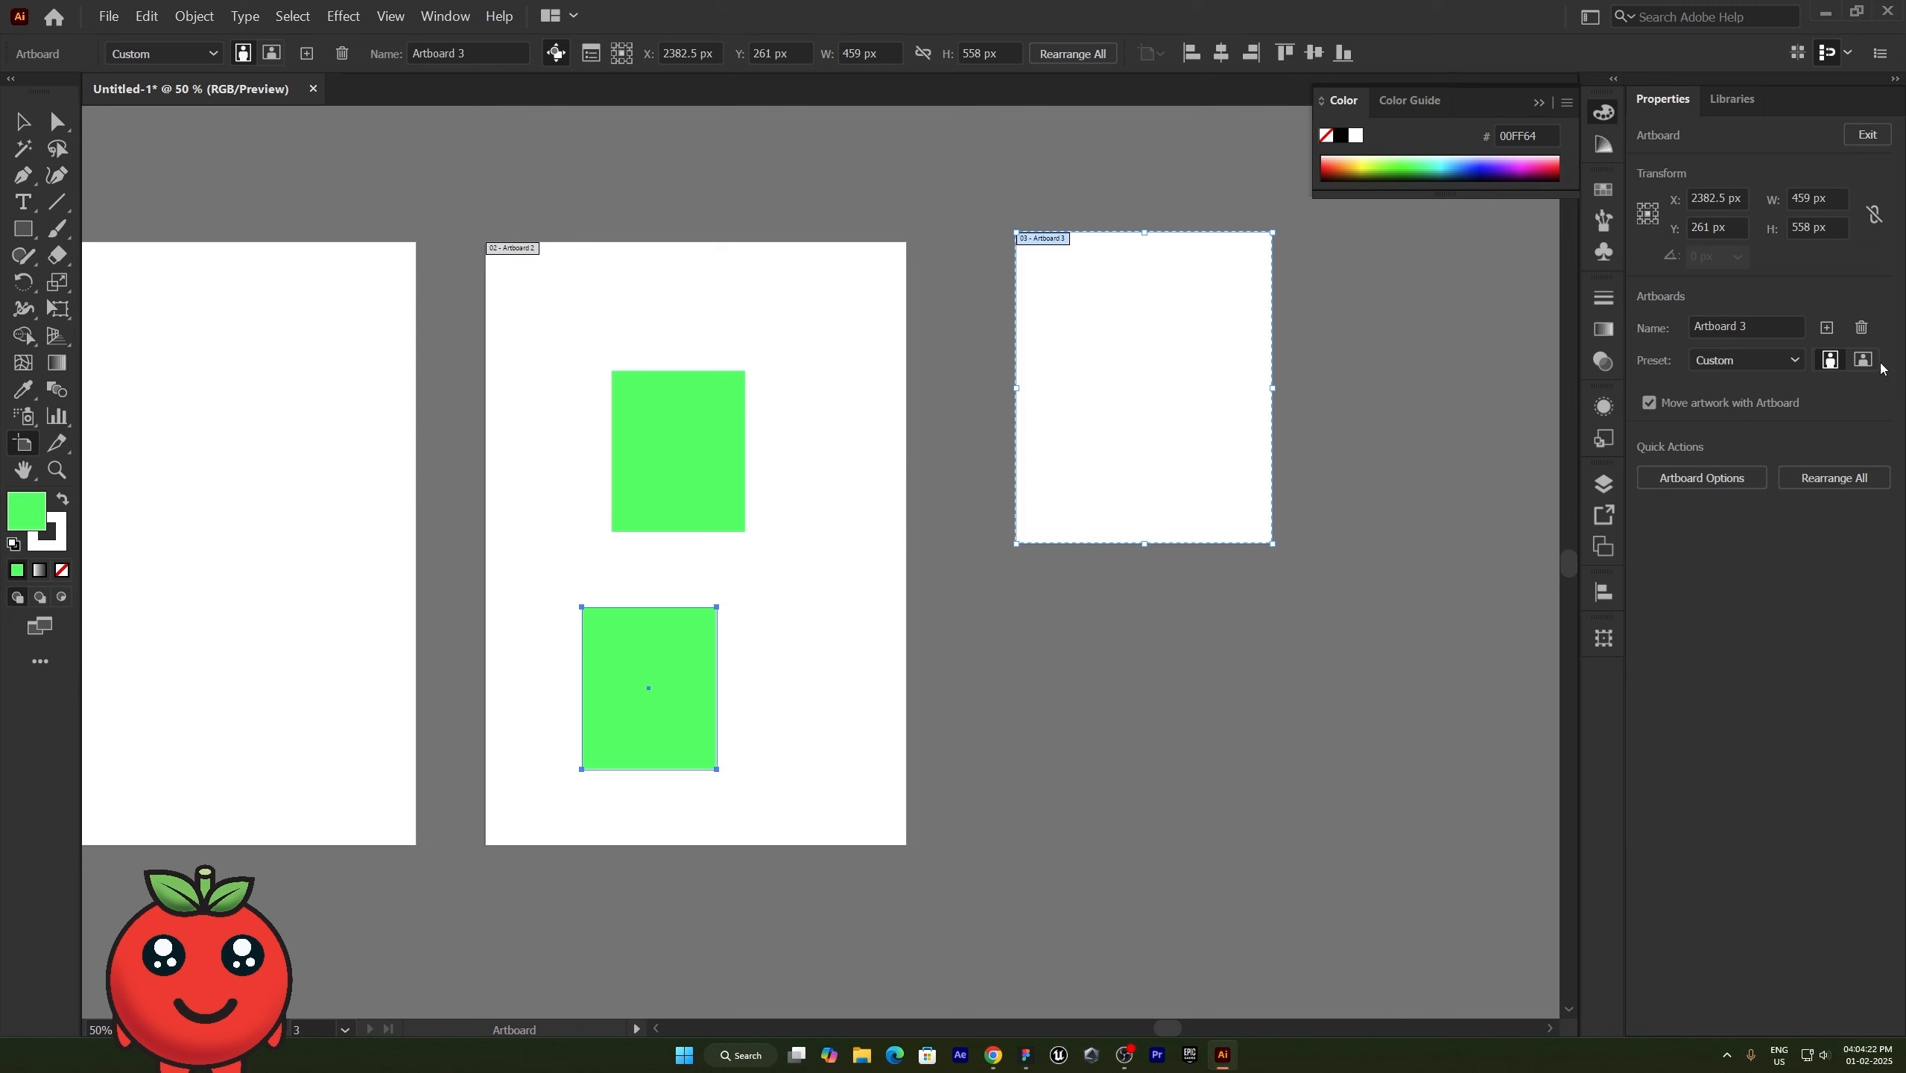
left_click(1764, 365)
left_click(1720, 547)
- Change the third artboard's size preset to iPhone 8/7/6
left_click(1761, 361)
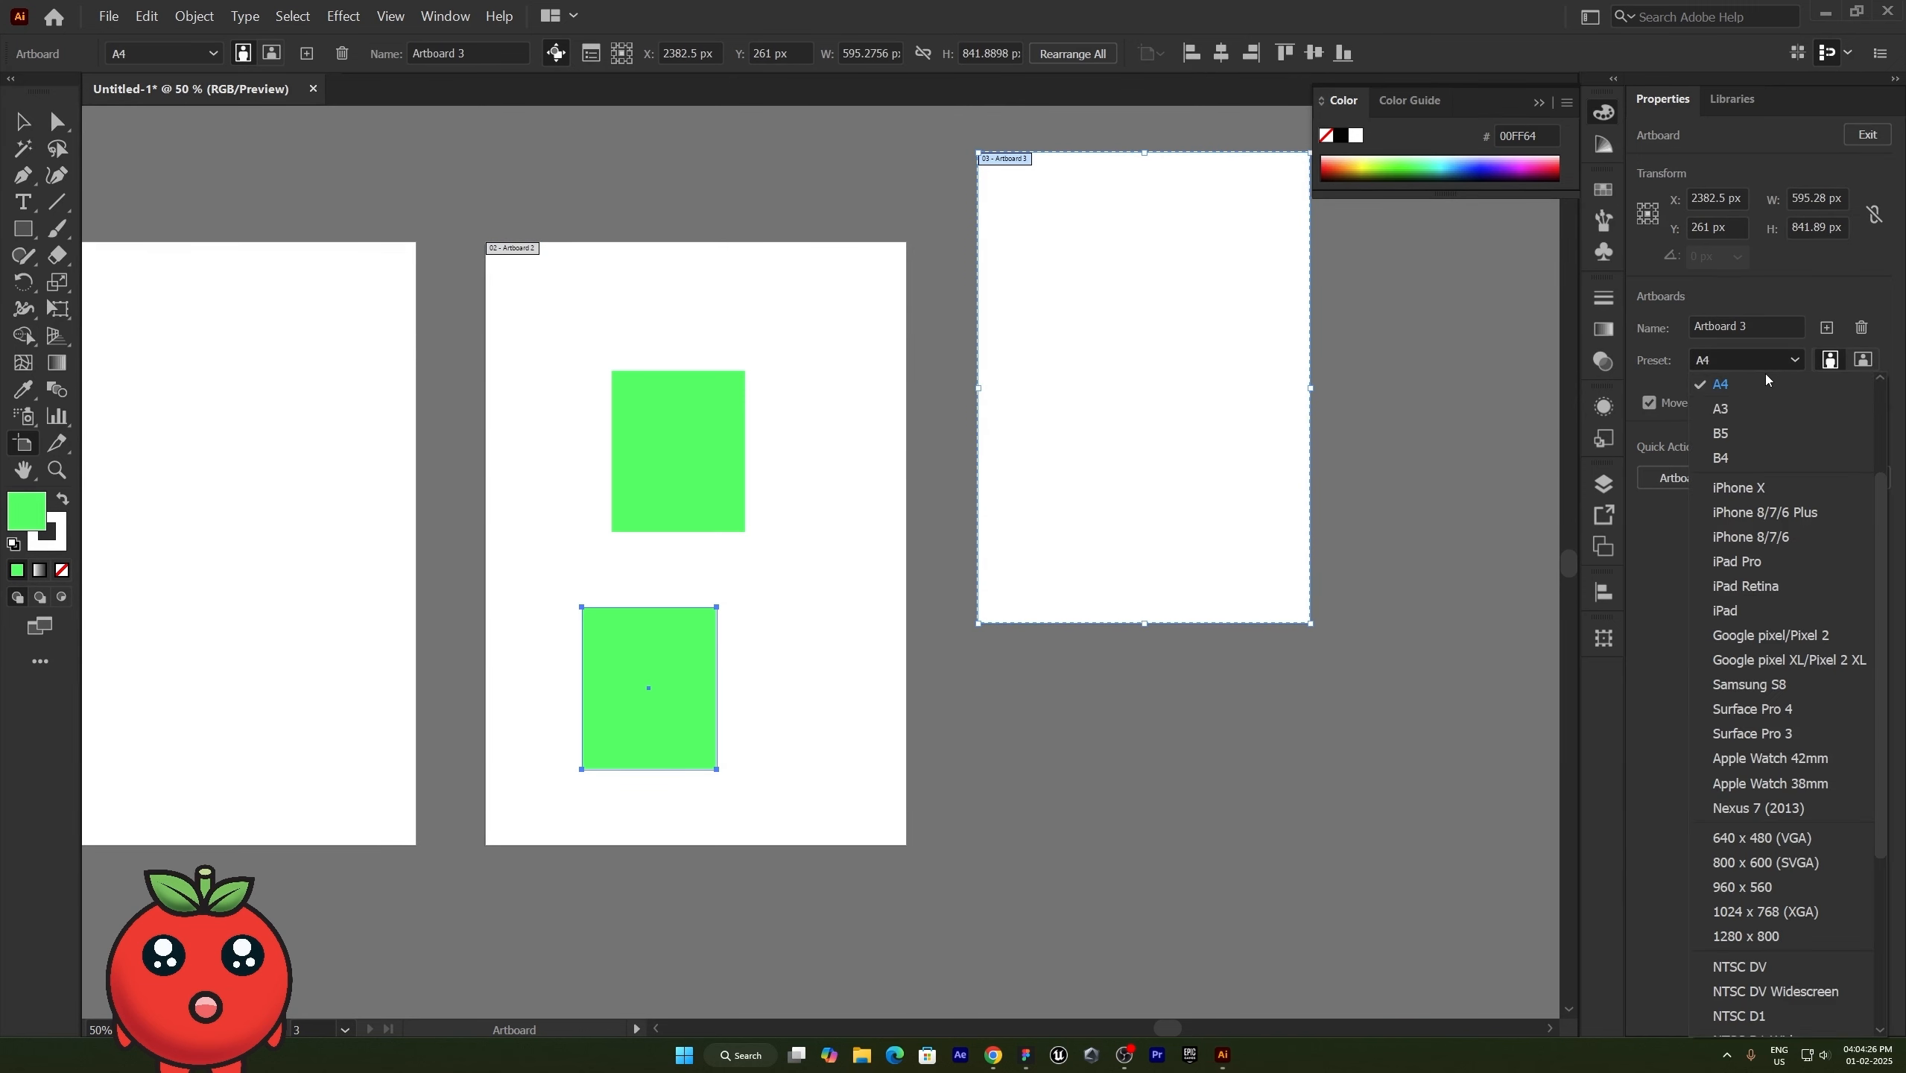
scroll(1758, 677, "down", 5)
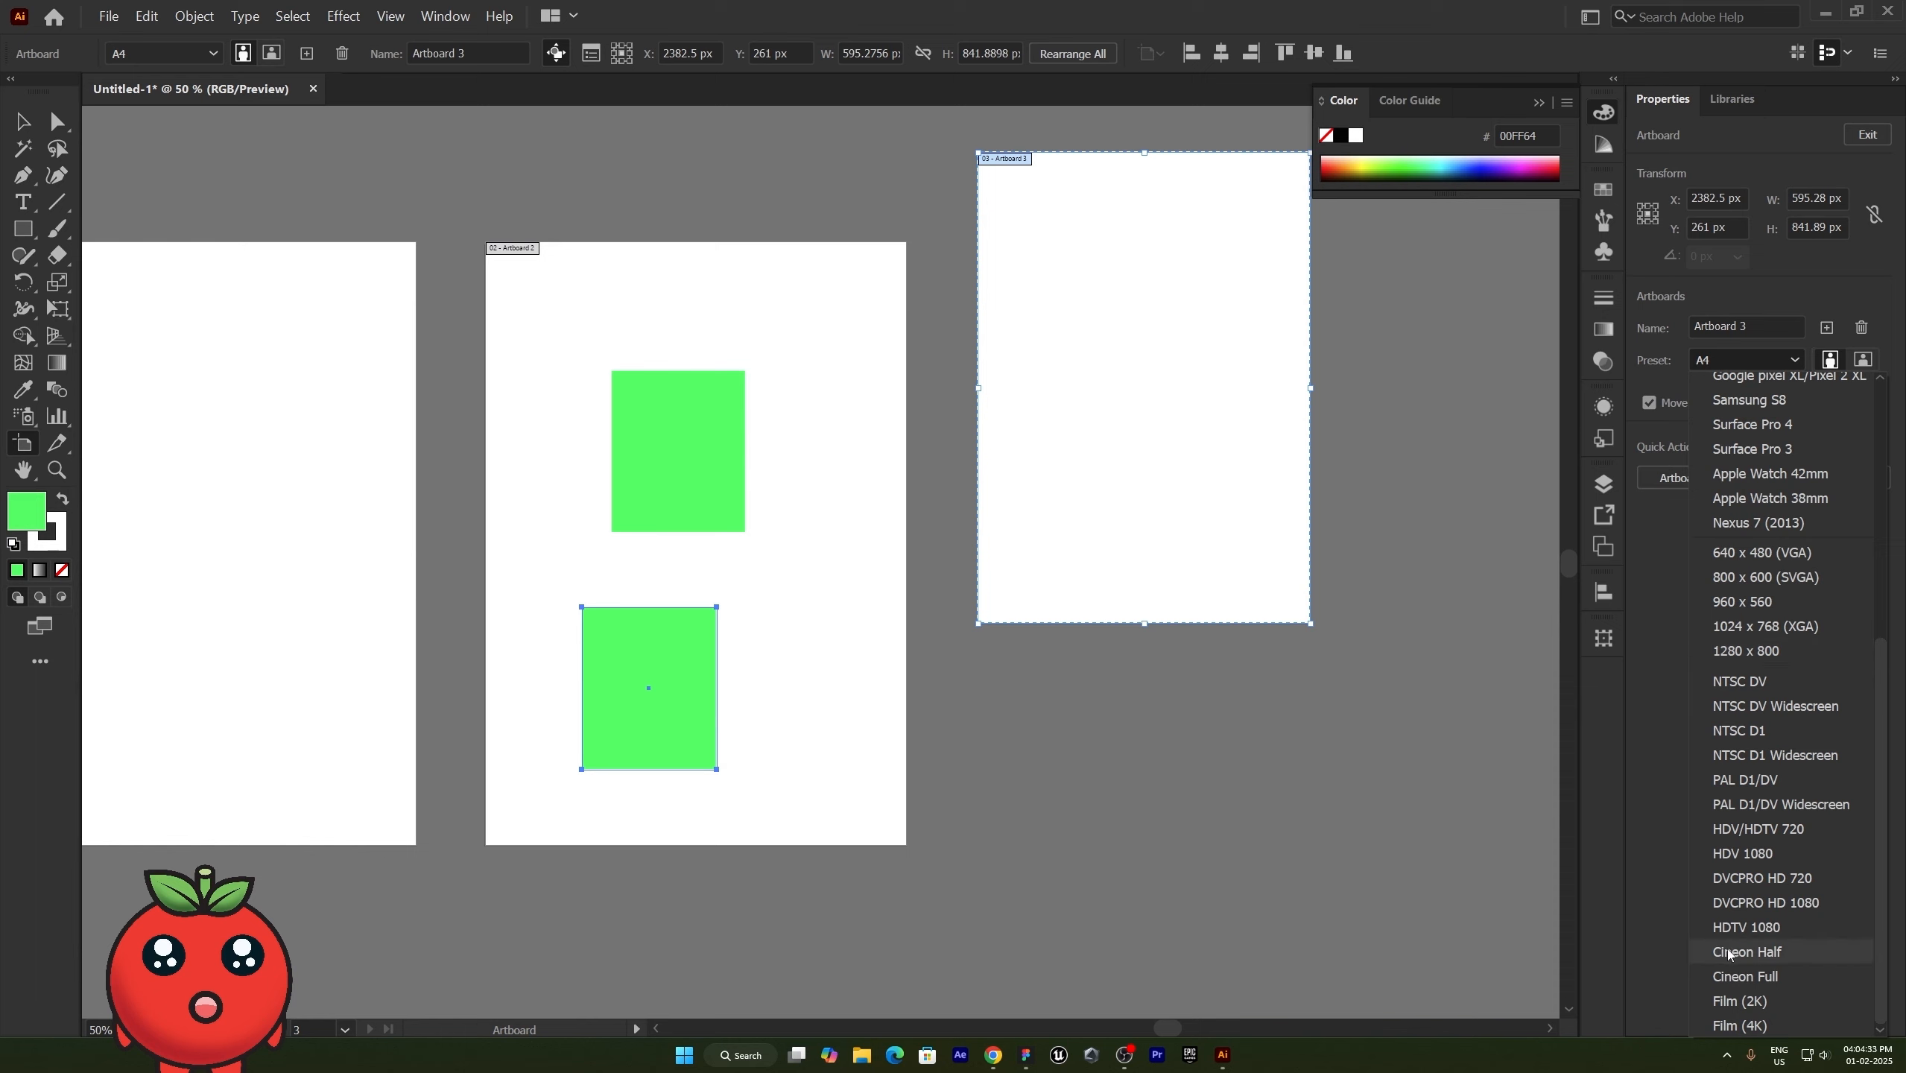
scroll(1749, 826, "up", 3)
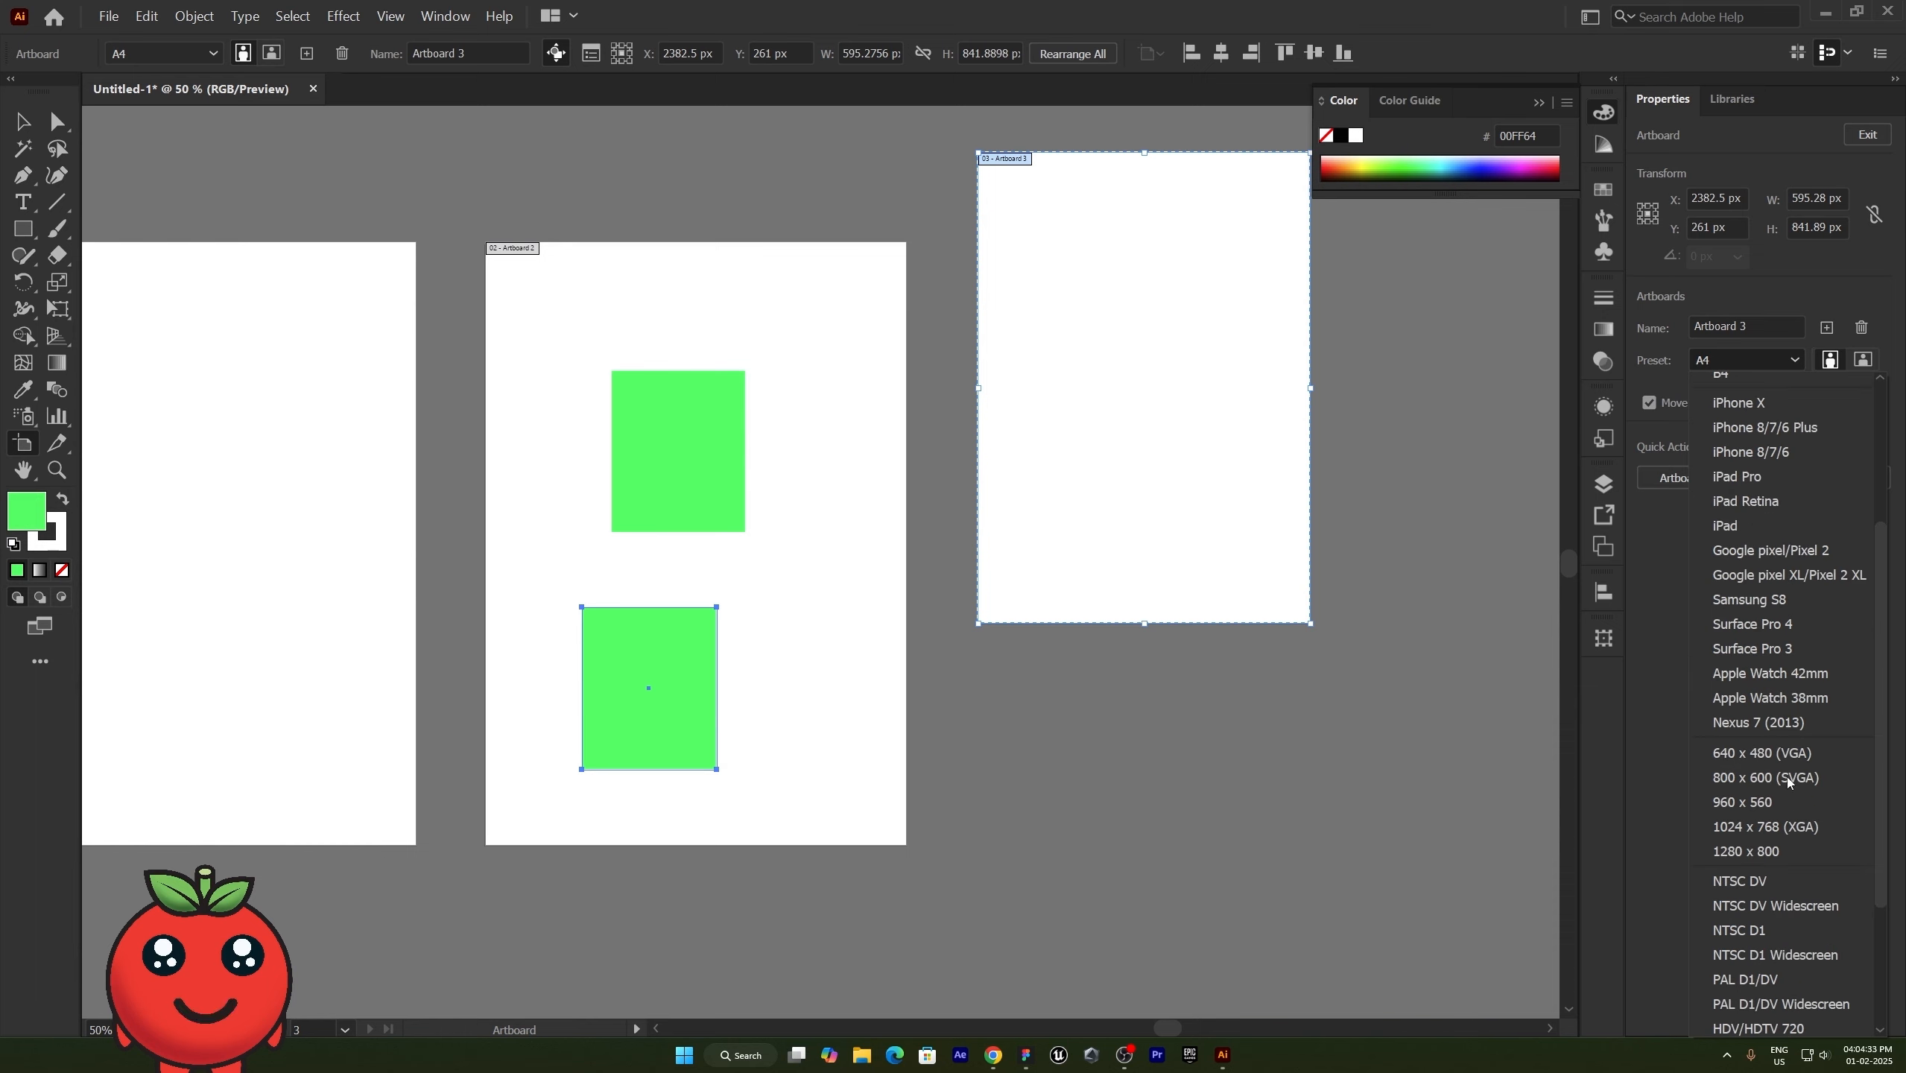
left_click(1741, 452)
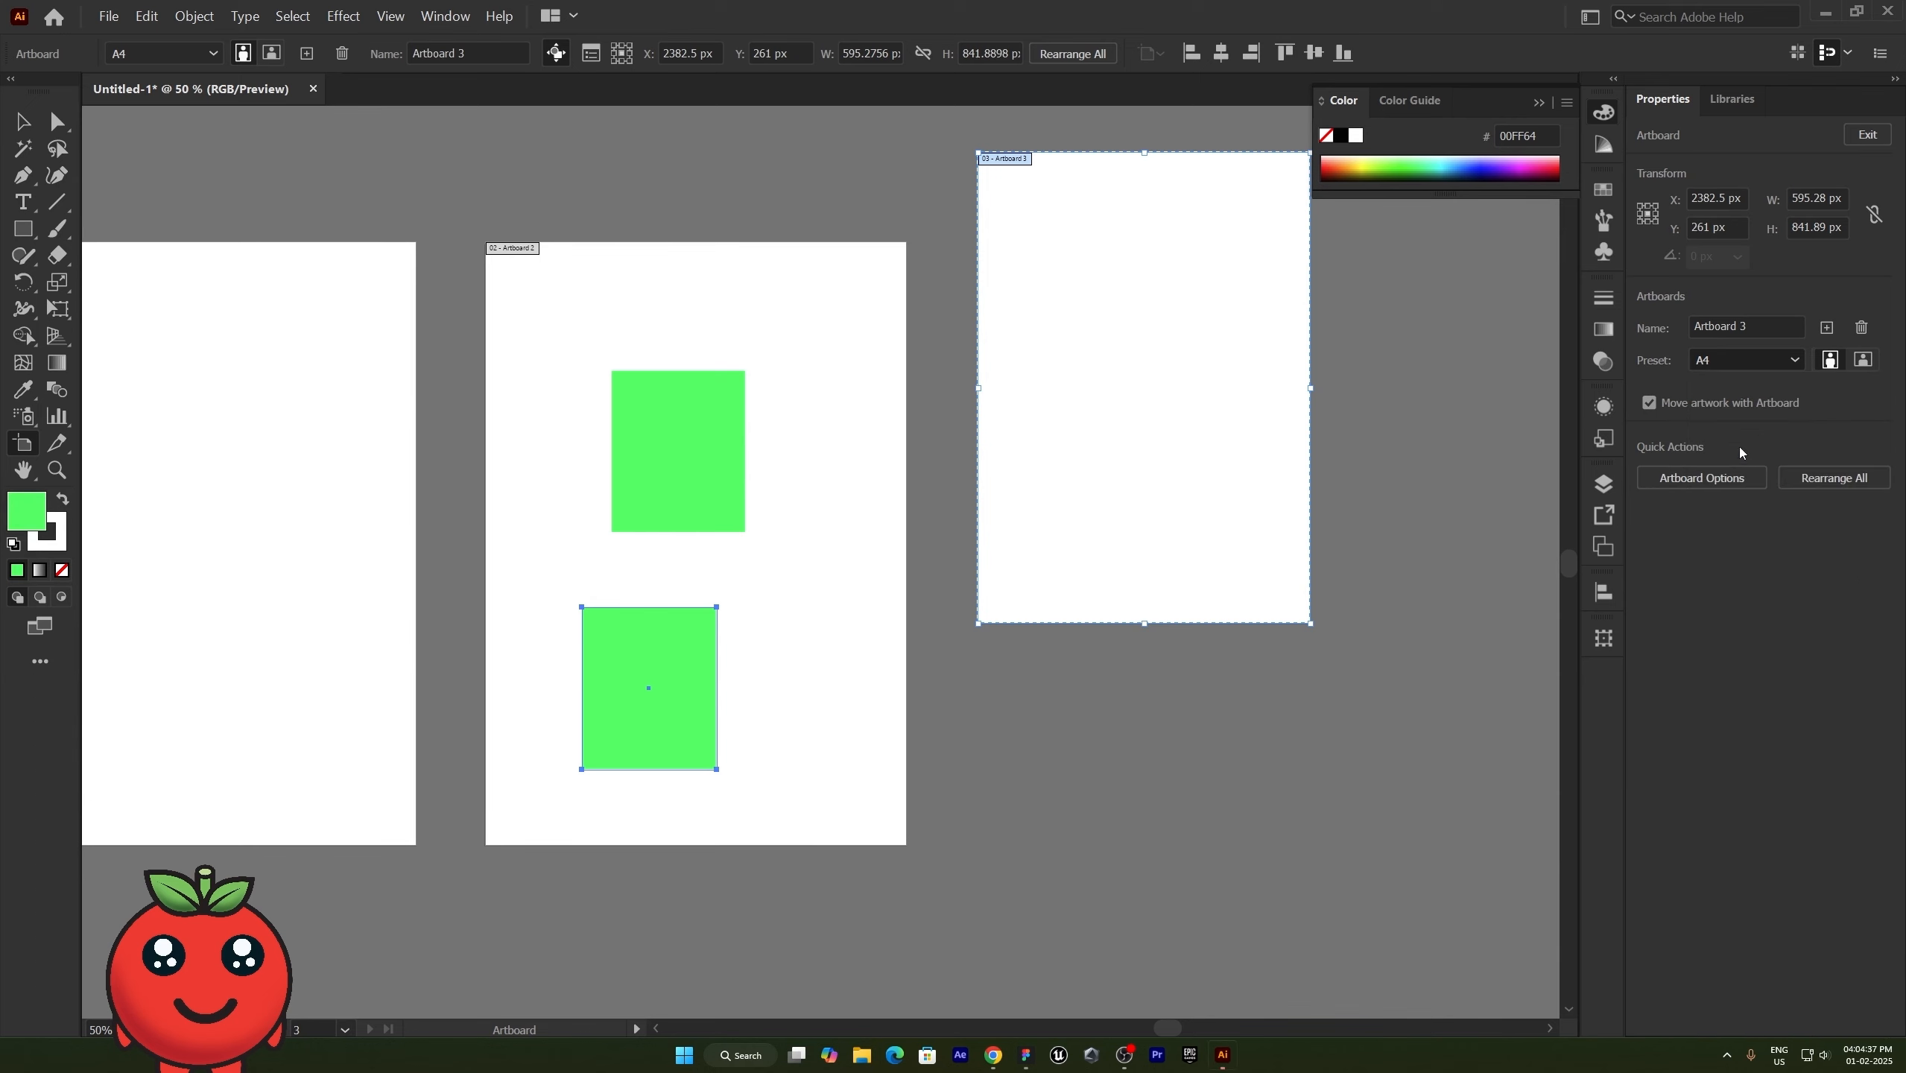
scroll(856, 347, "up", 2)
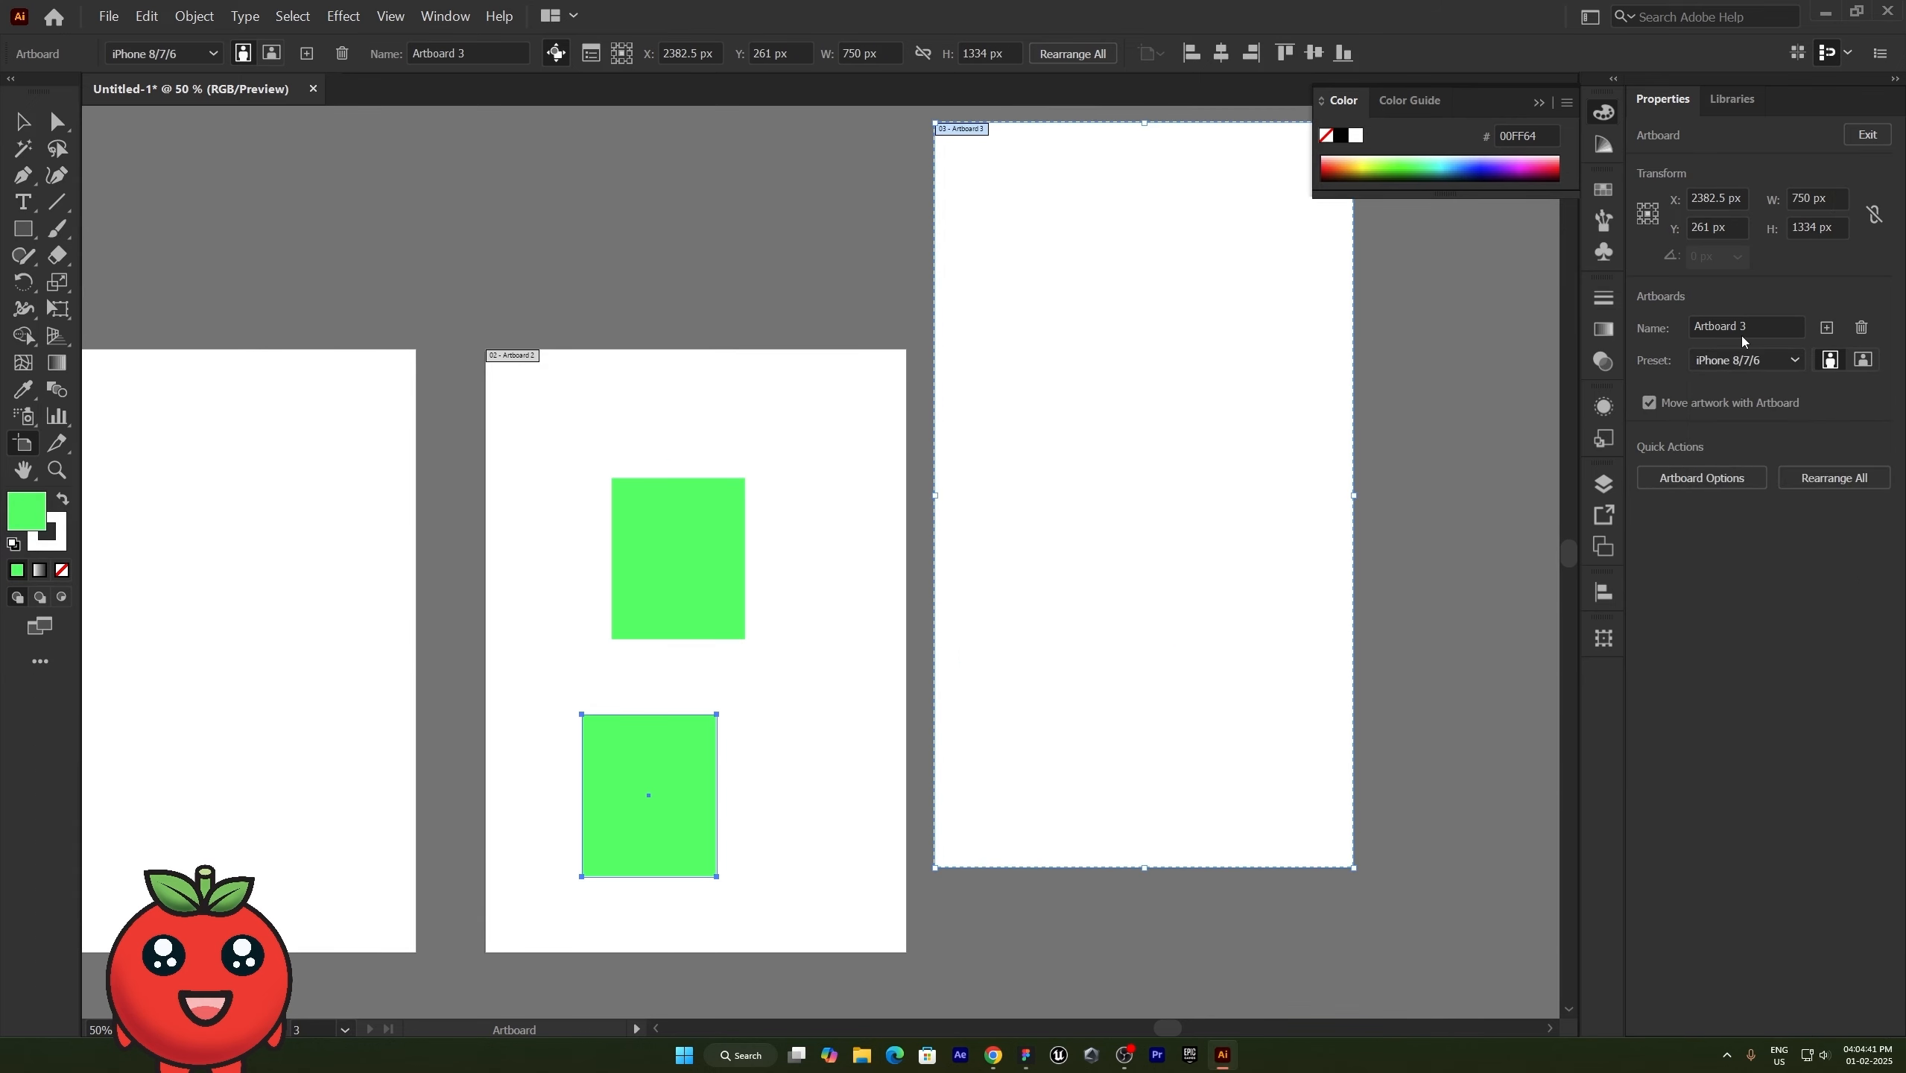
- Add two more artboards with the same iPhone 8/7/6 size after the third one
left_click(1825, 331)
left_click(1825, 331)
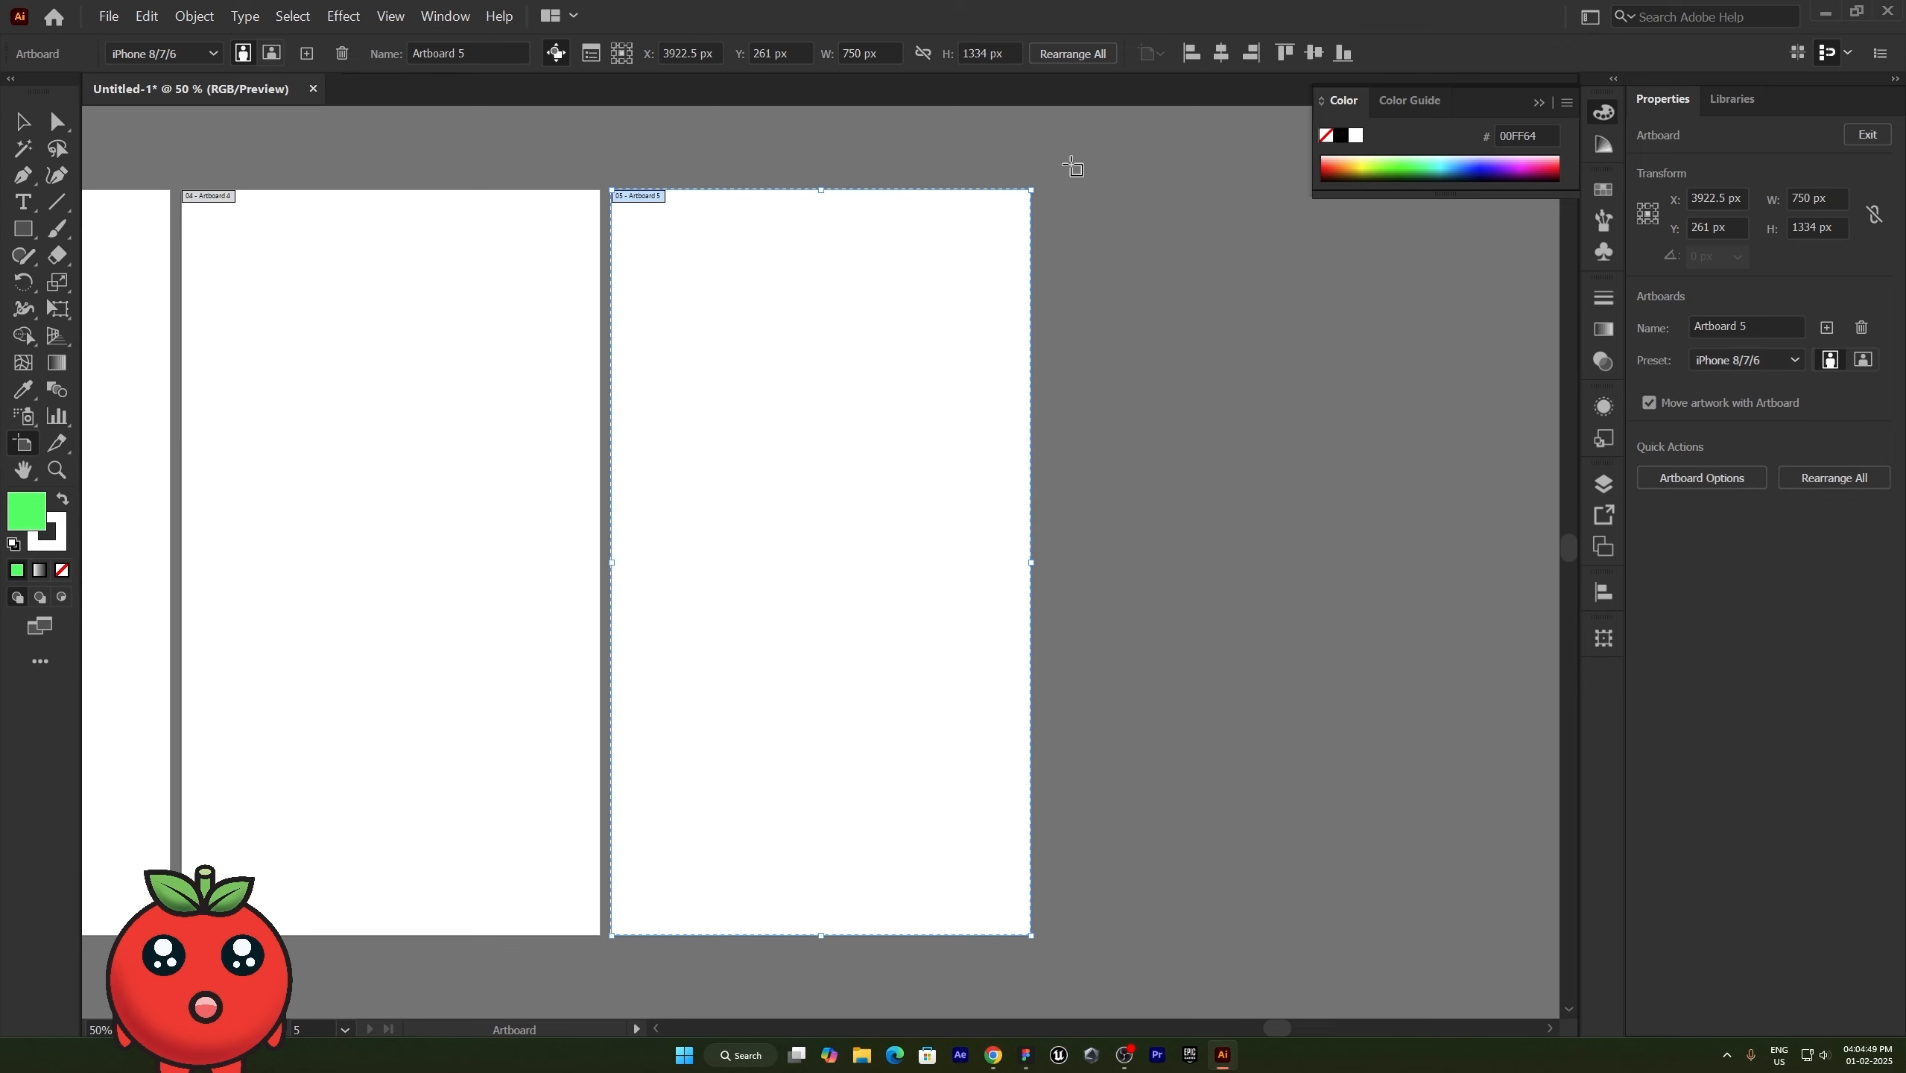
left_click_drag(1070, 190, 1304, 466)
- Try the Google pixel XL/Pixel 2 XL preset in the fifth artboard's options, and cancel the changes
left_click(1692, 481)
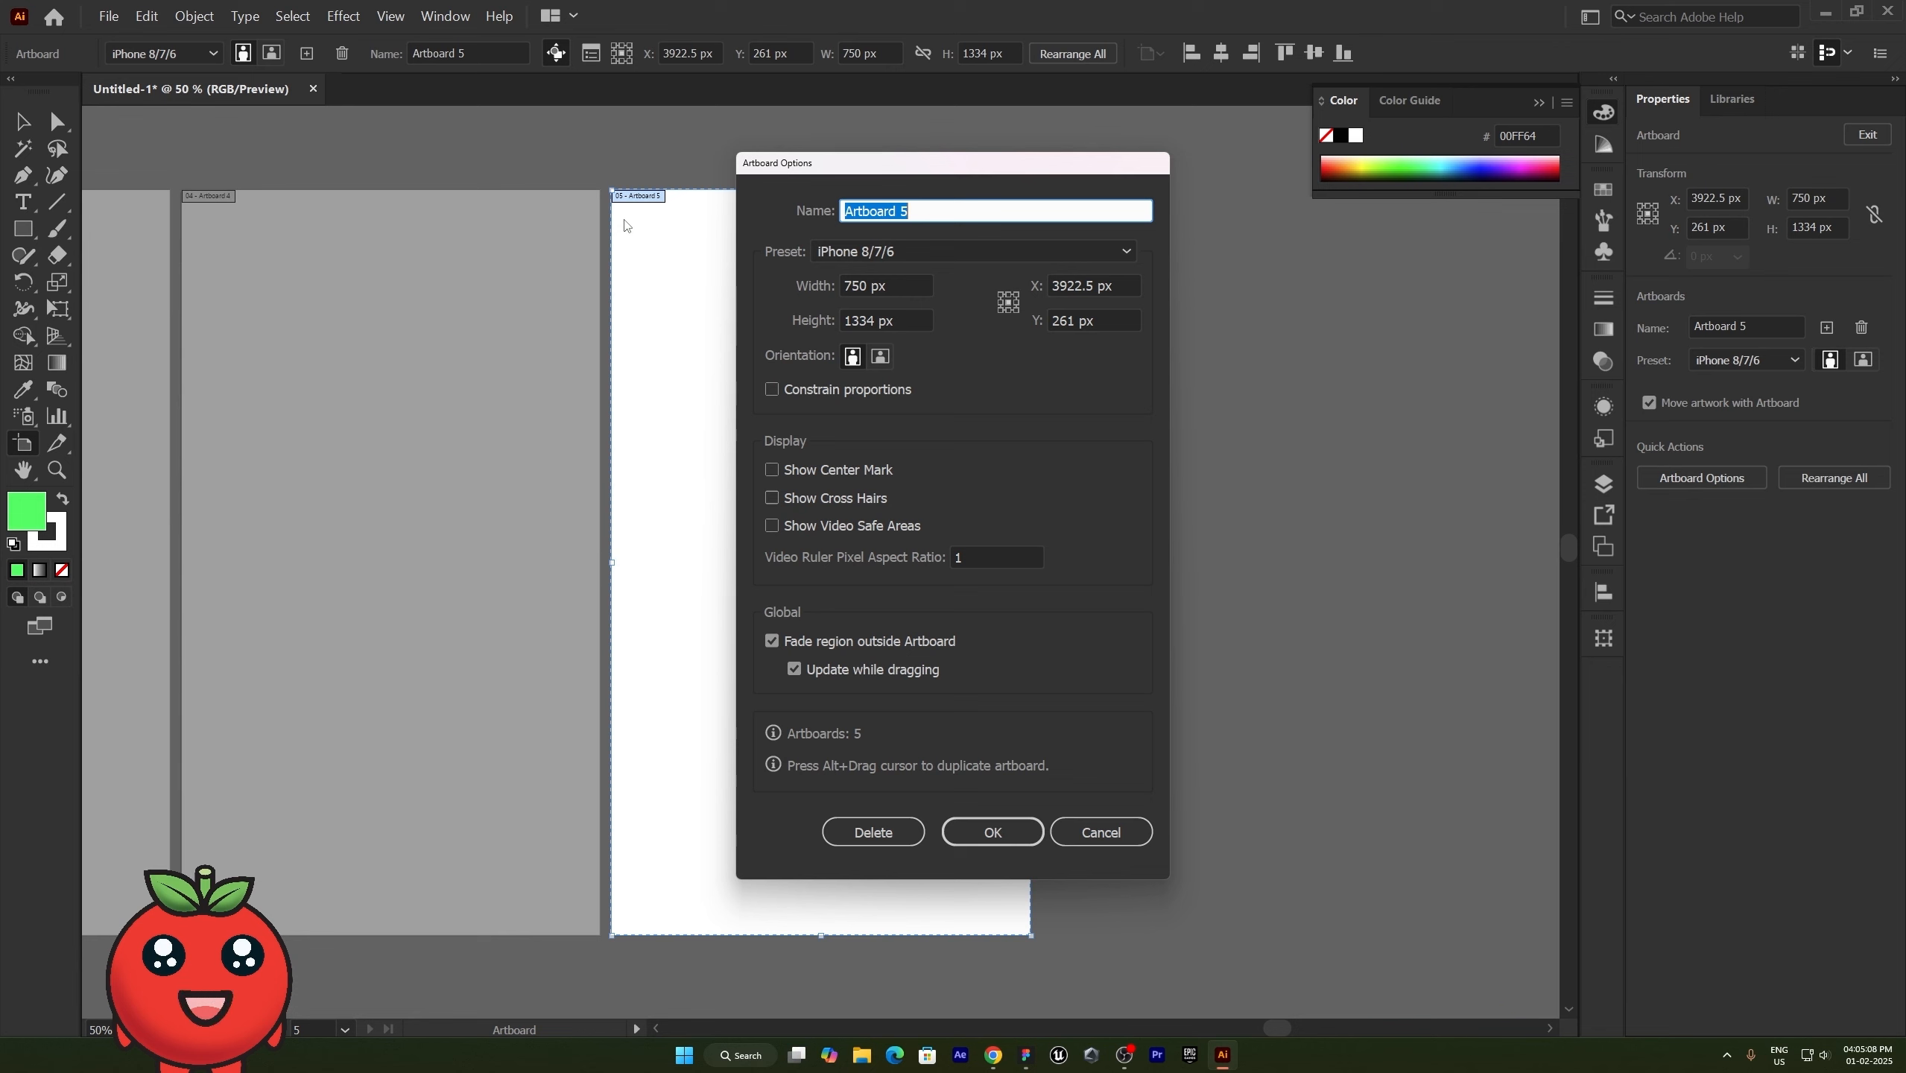
left_click(889, 256)
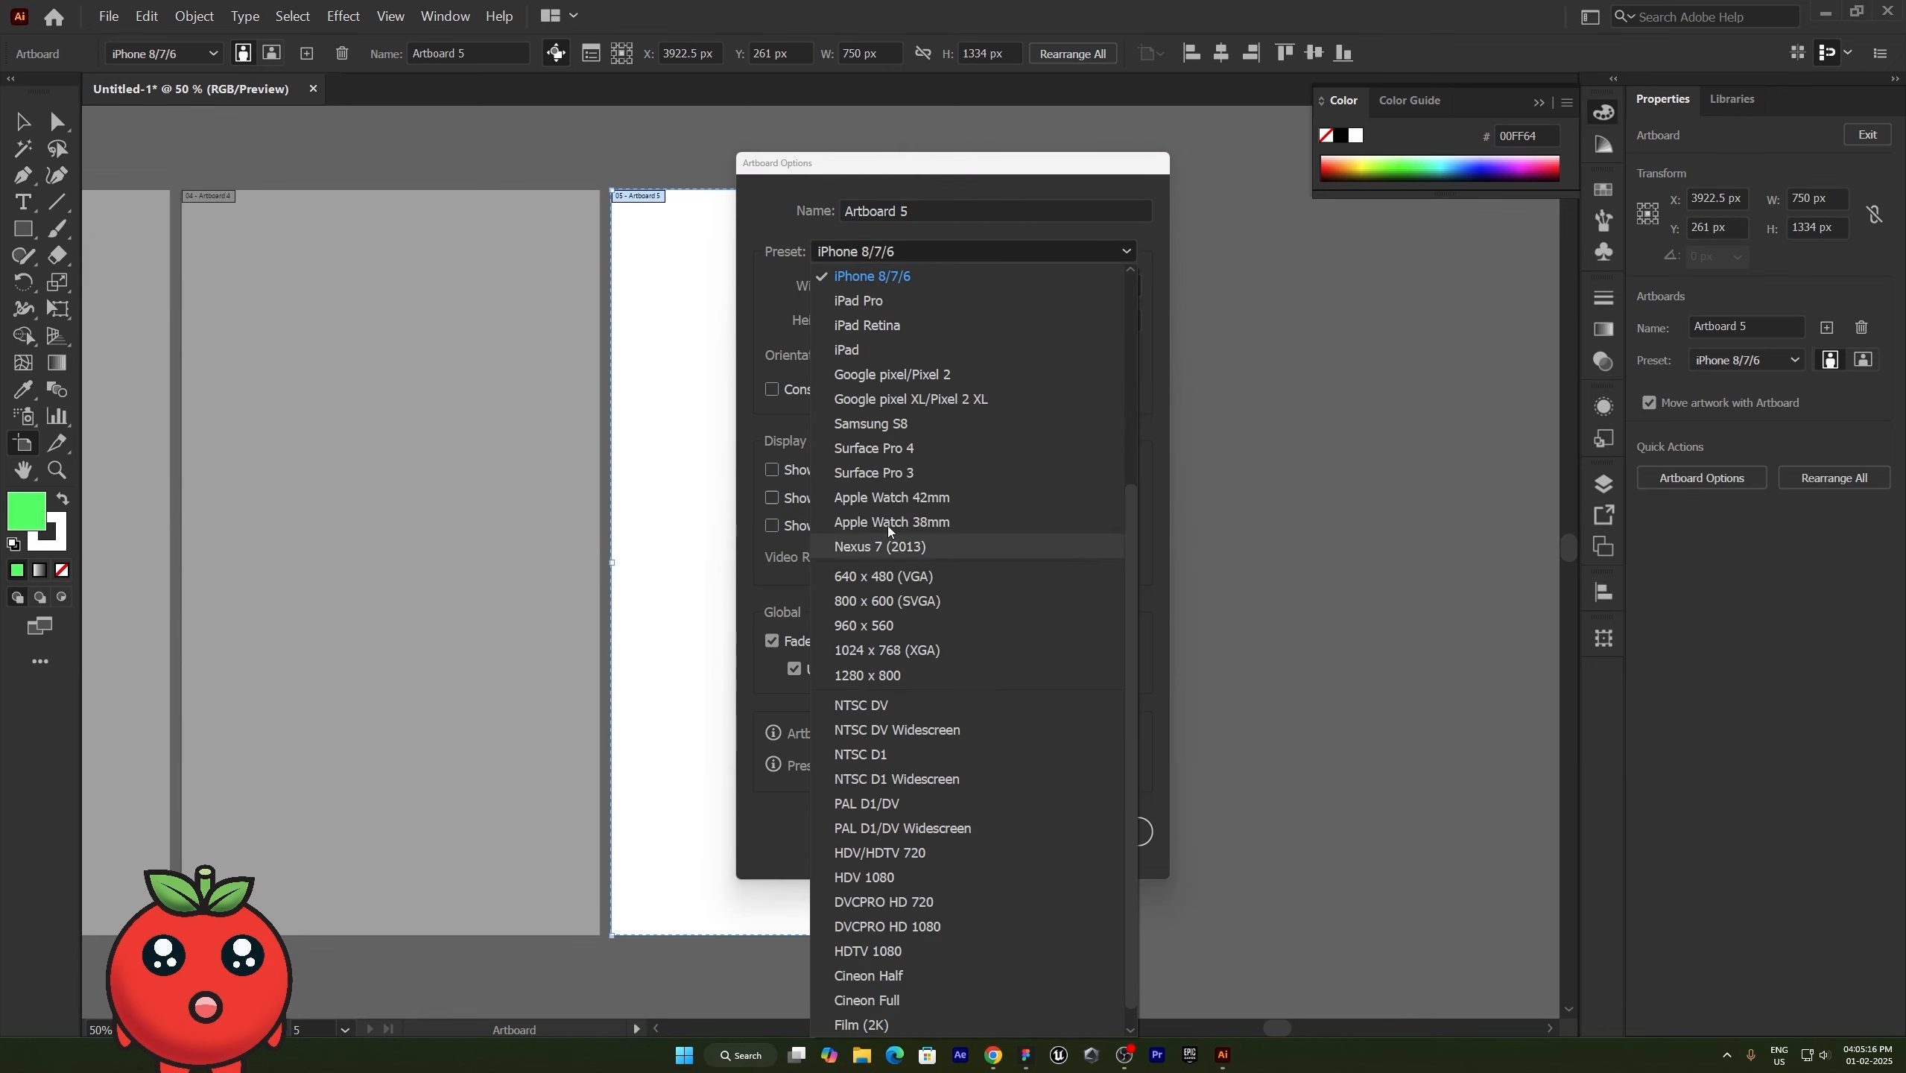
left_click(858, 400)
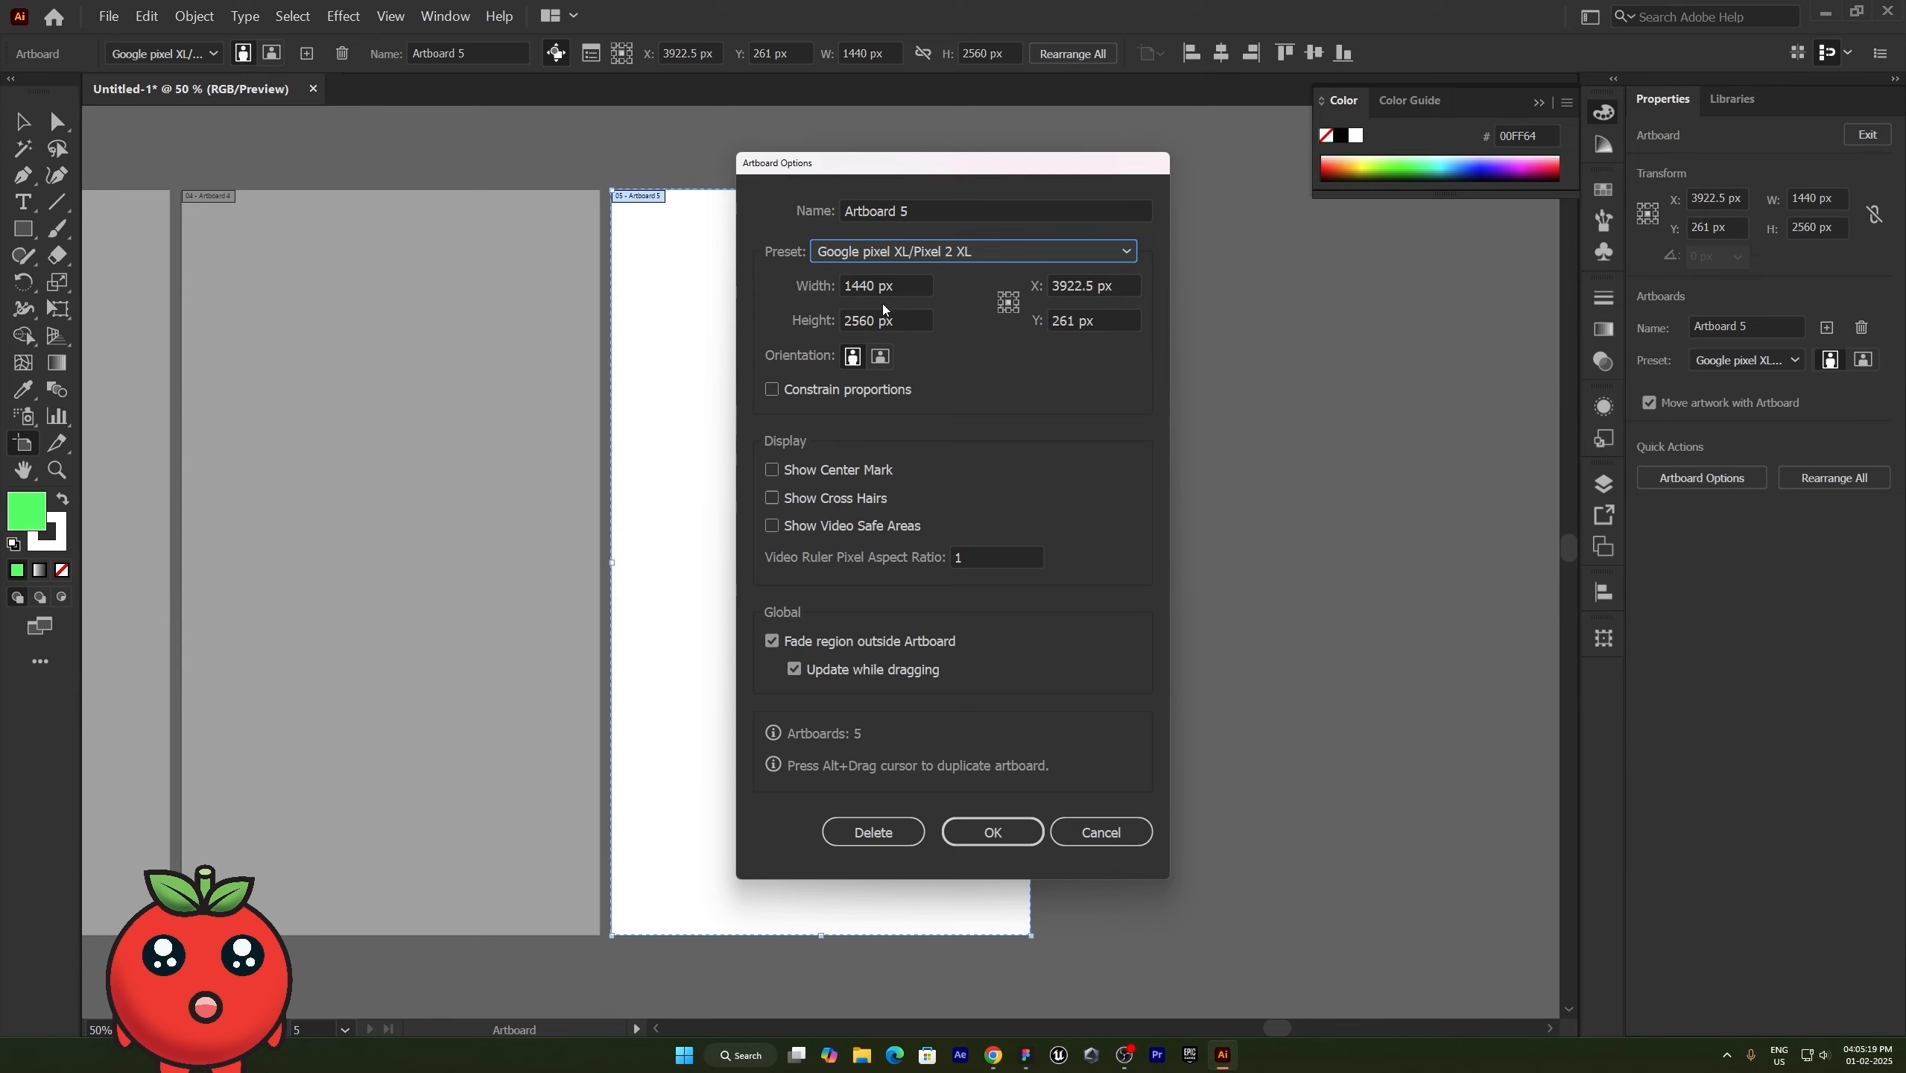
left_click(1008, 294)
left_click(1008, 302)
left_click(772, 498)
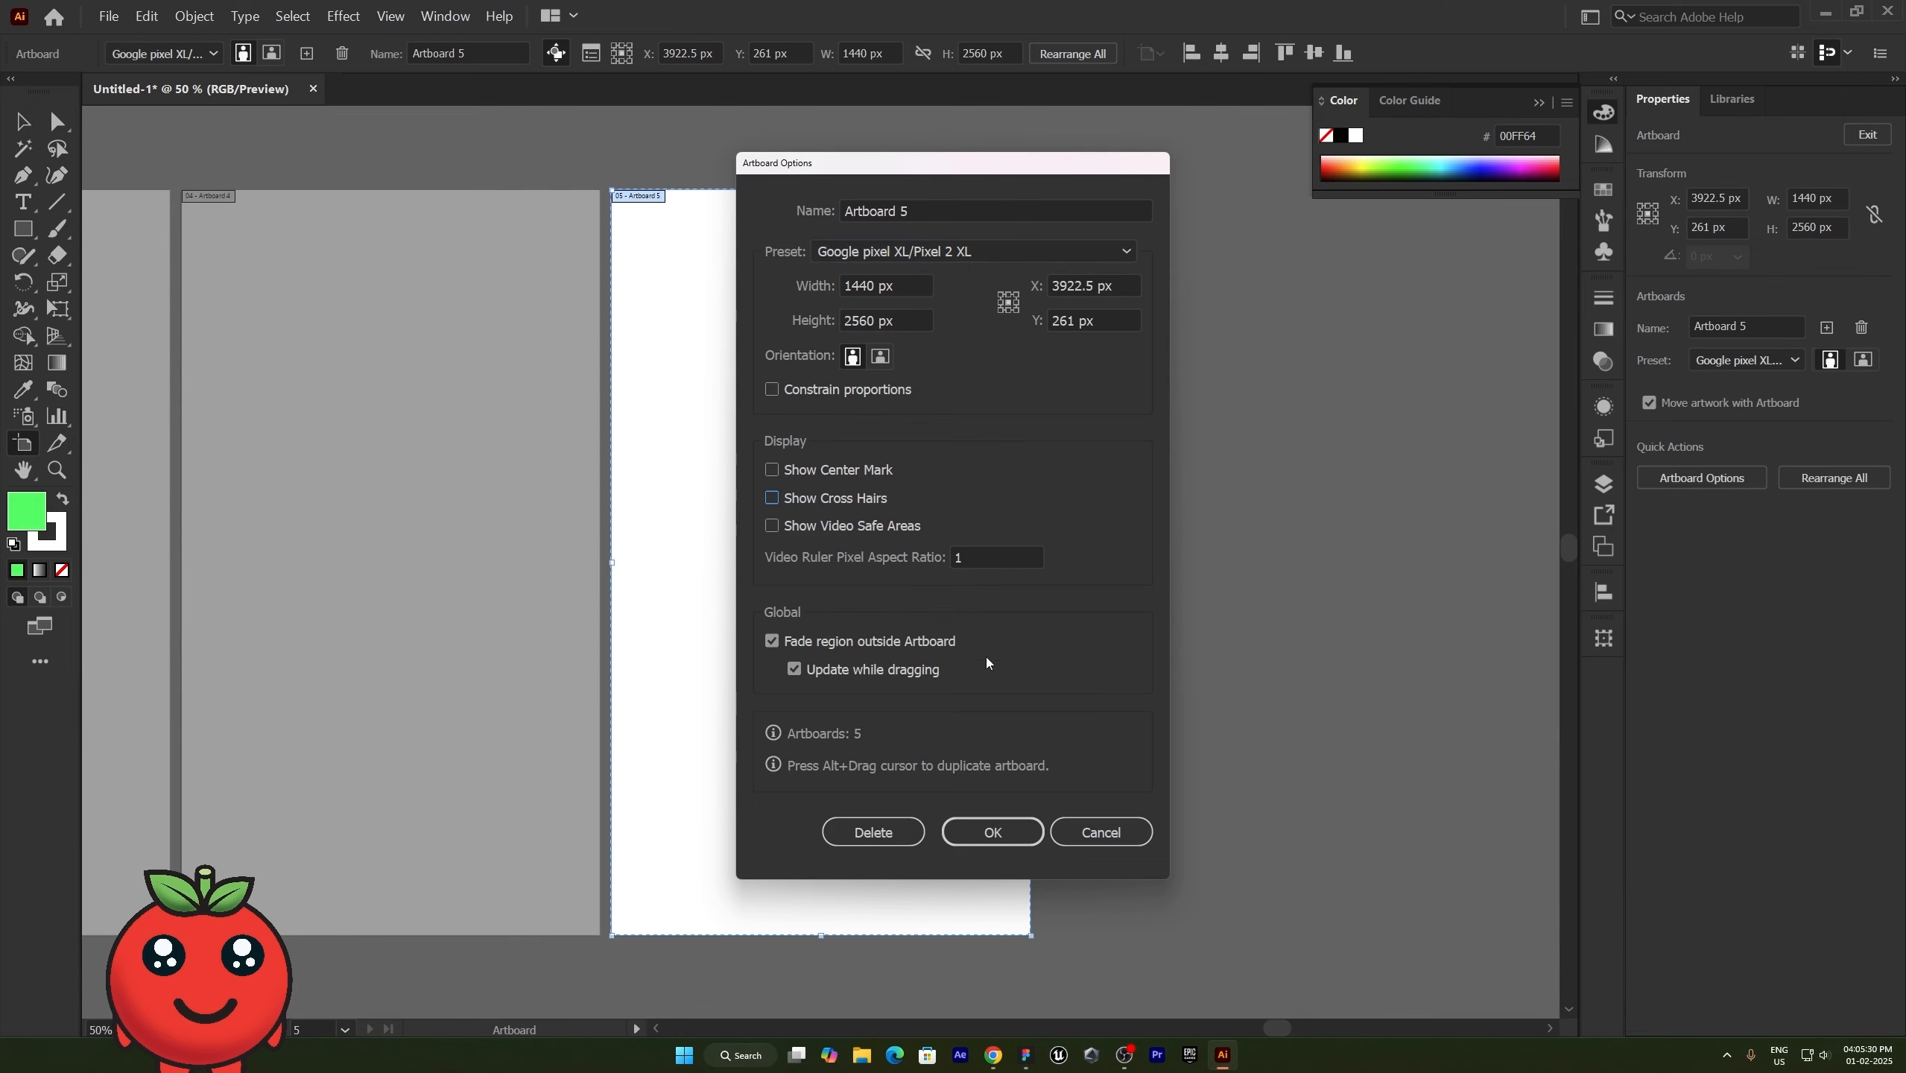
left_click(1101, 831)
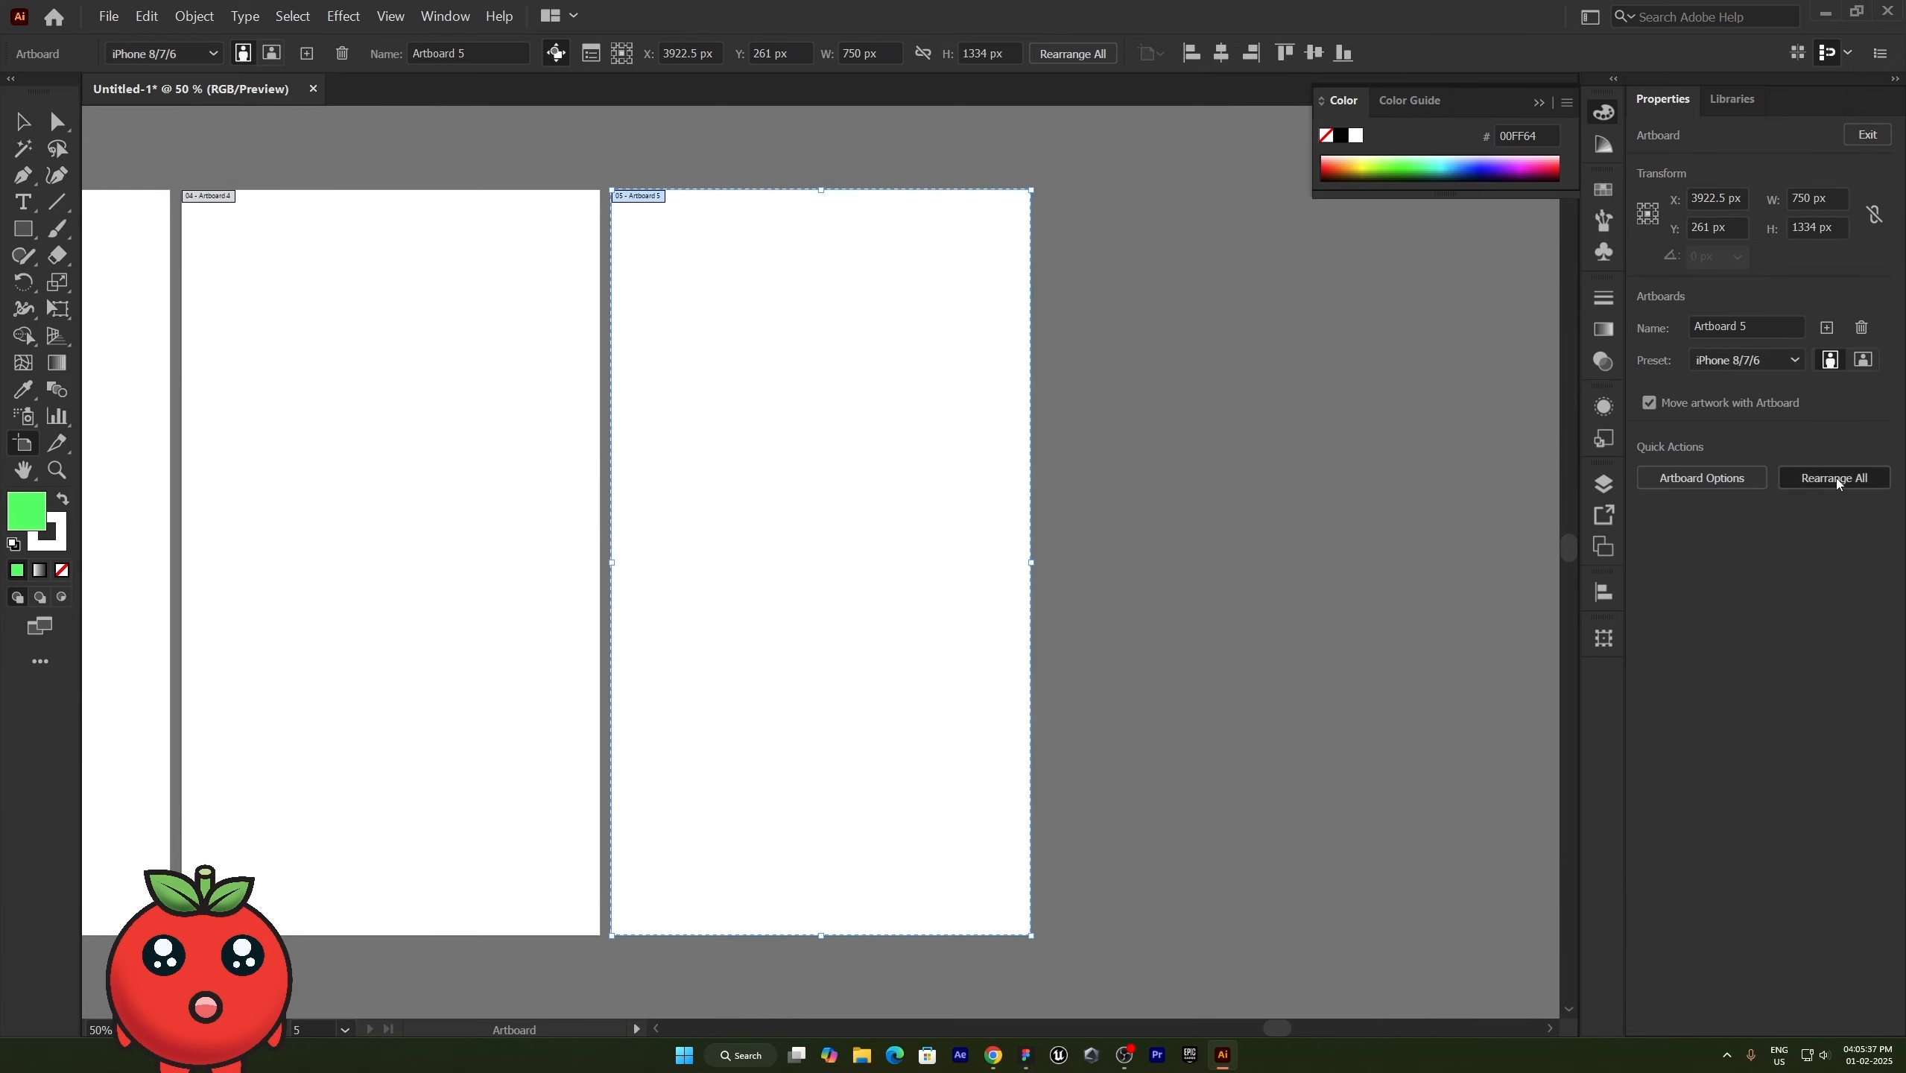
- Rearrange all artboards in a column-wise grid with 3 rows, 20 px spacing and left-to-right order, moving the artwork along
left_click(1836, 478)
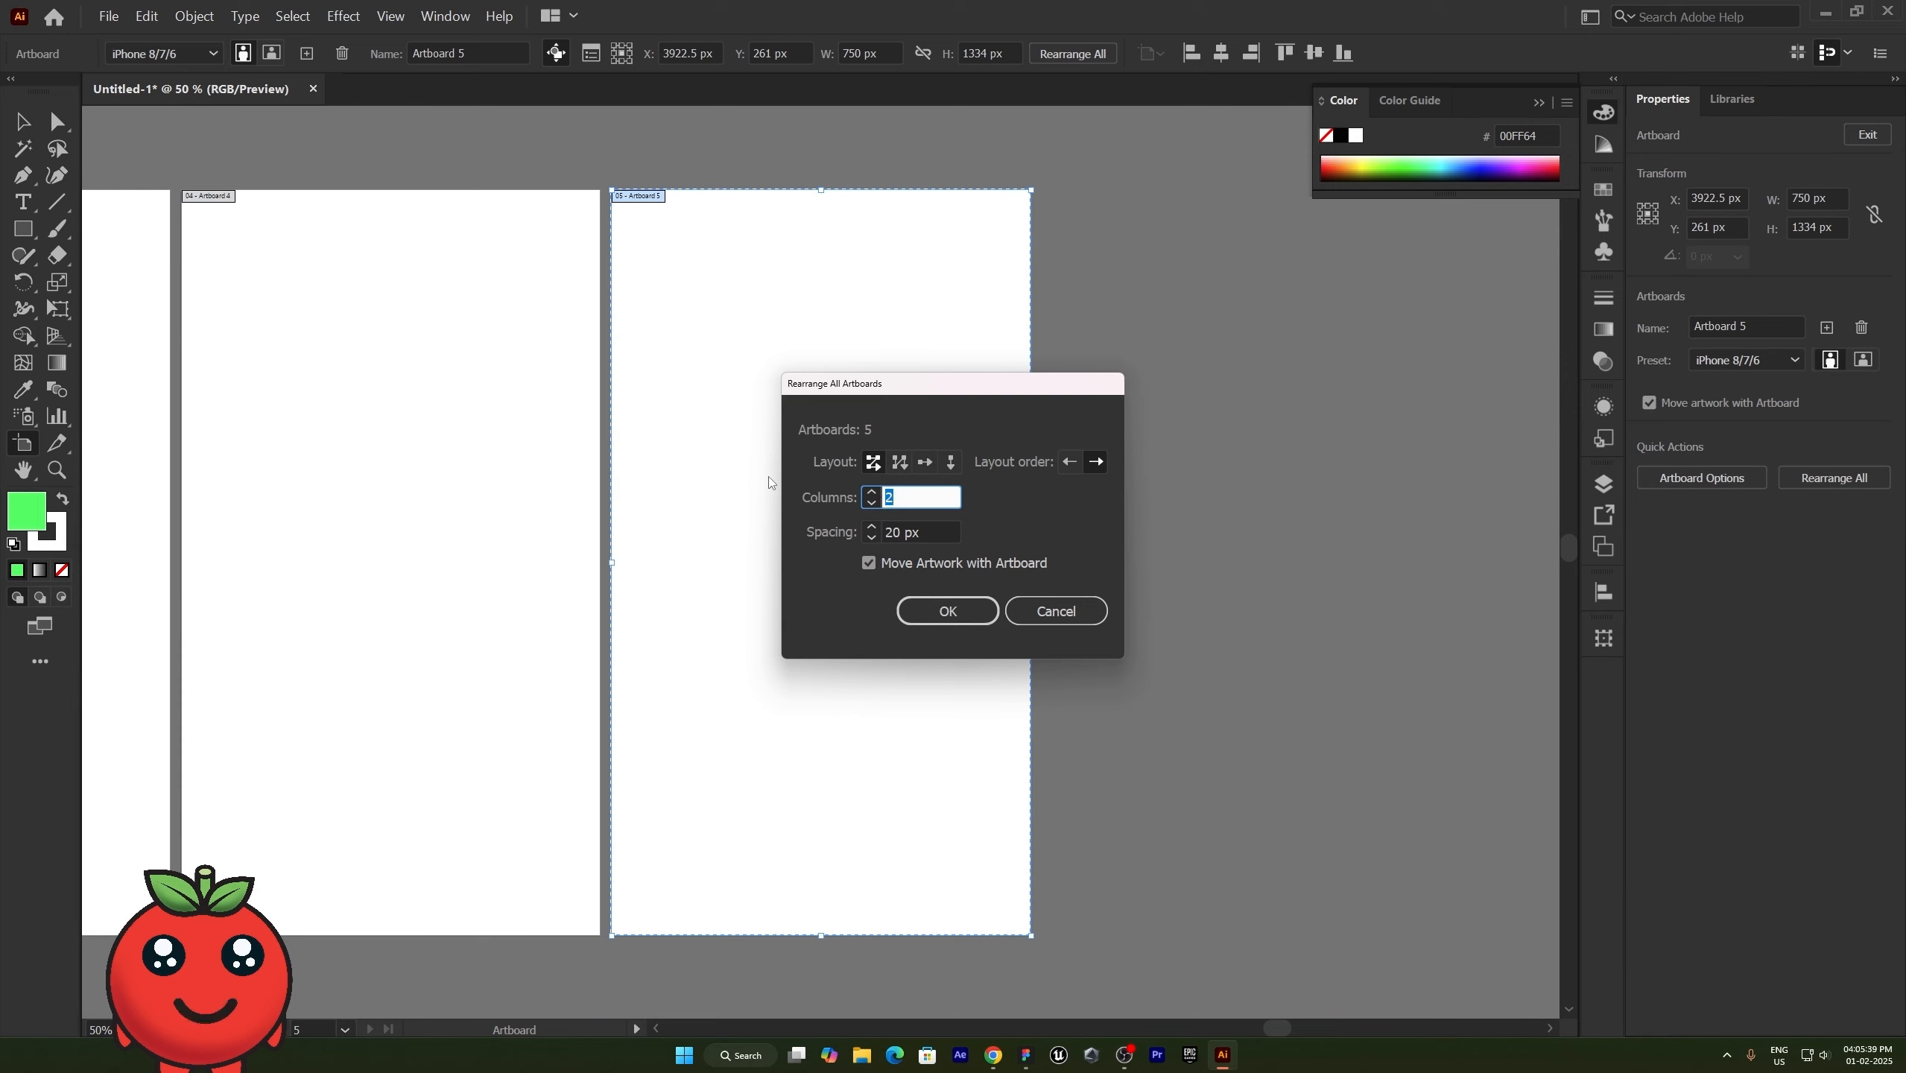
left_click(904, 469)
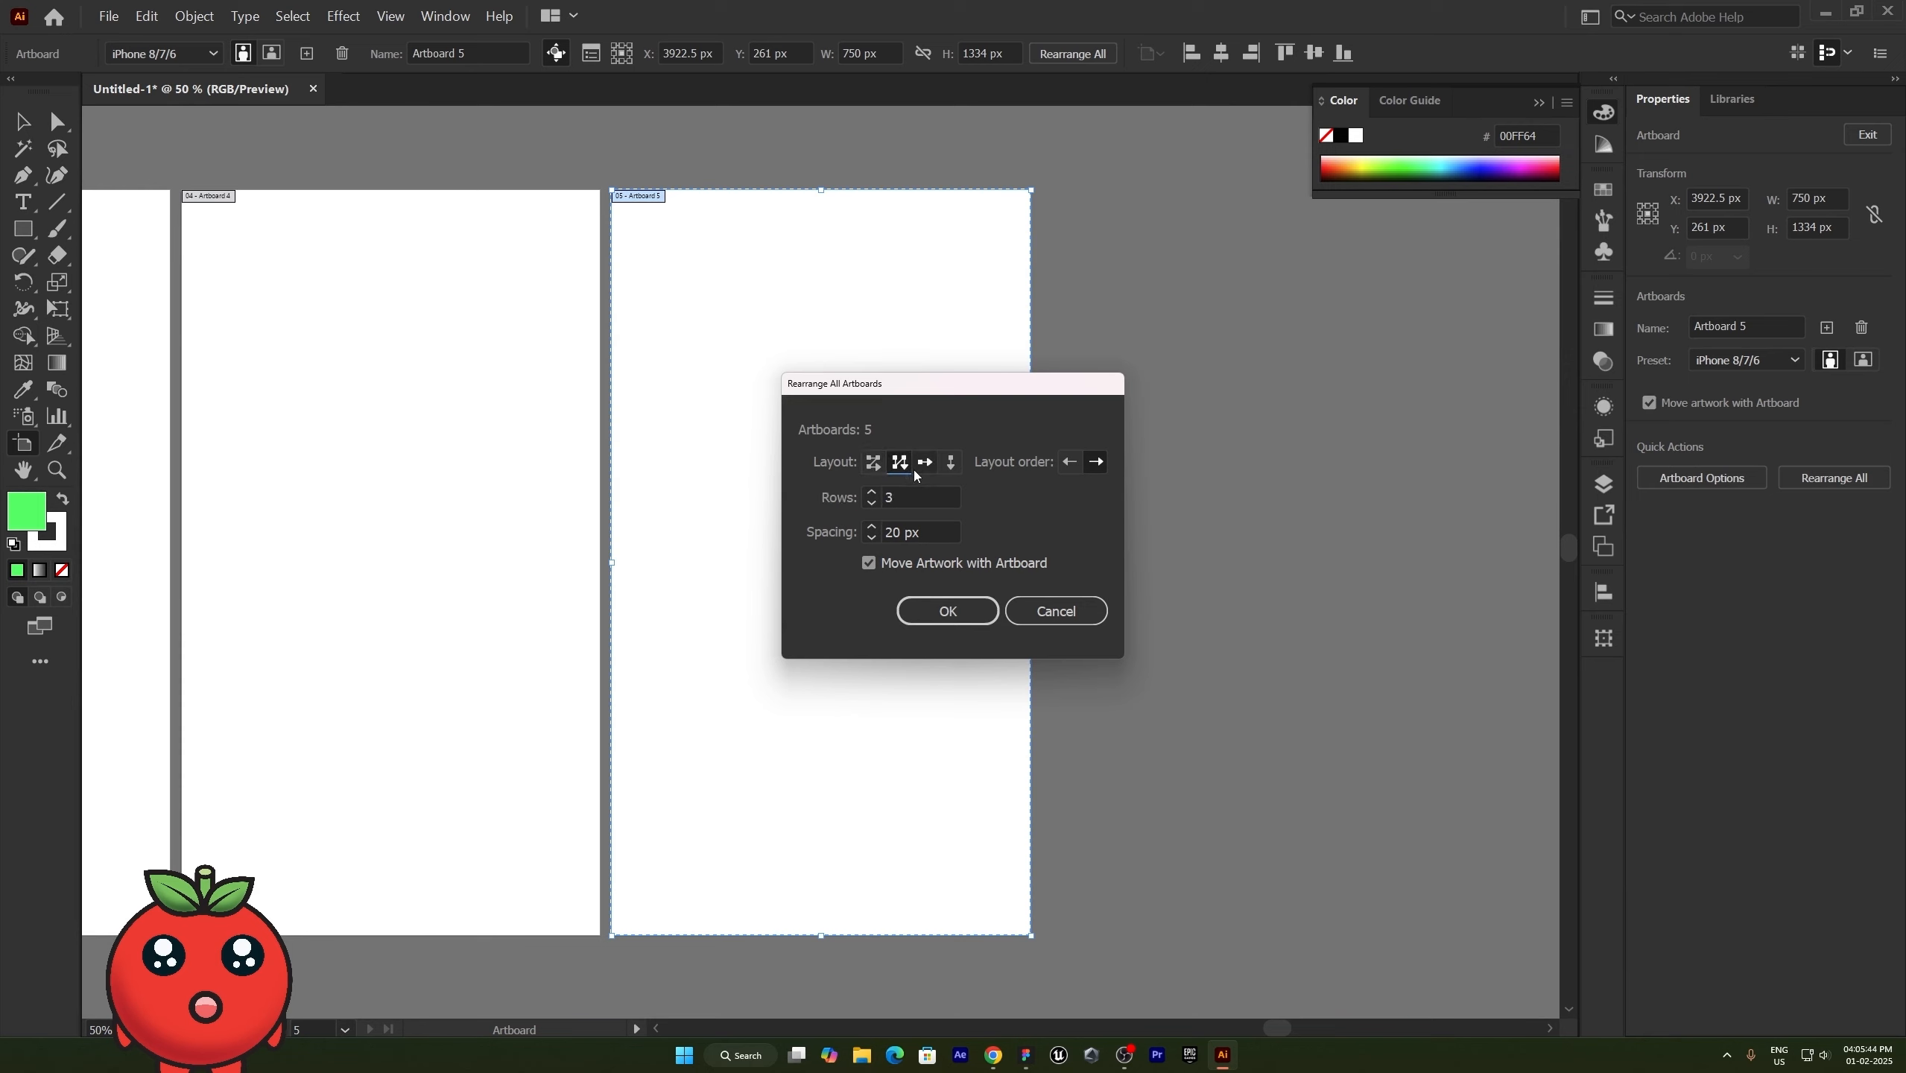
left_click(1065, 467)
left_click(1096, 469)
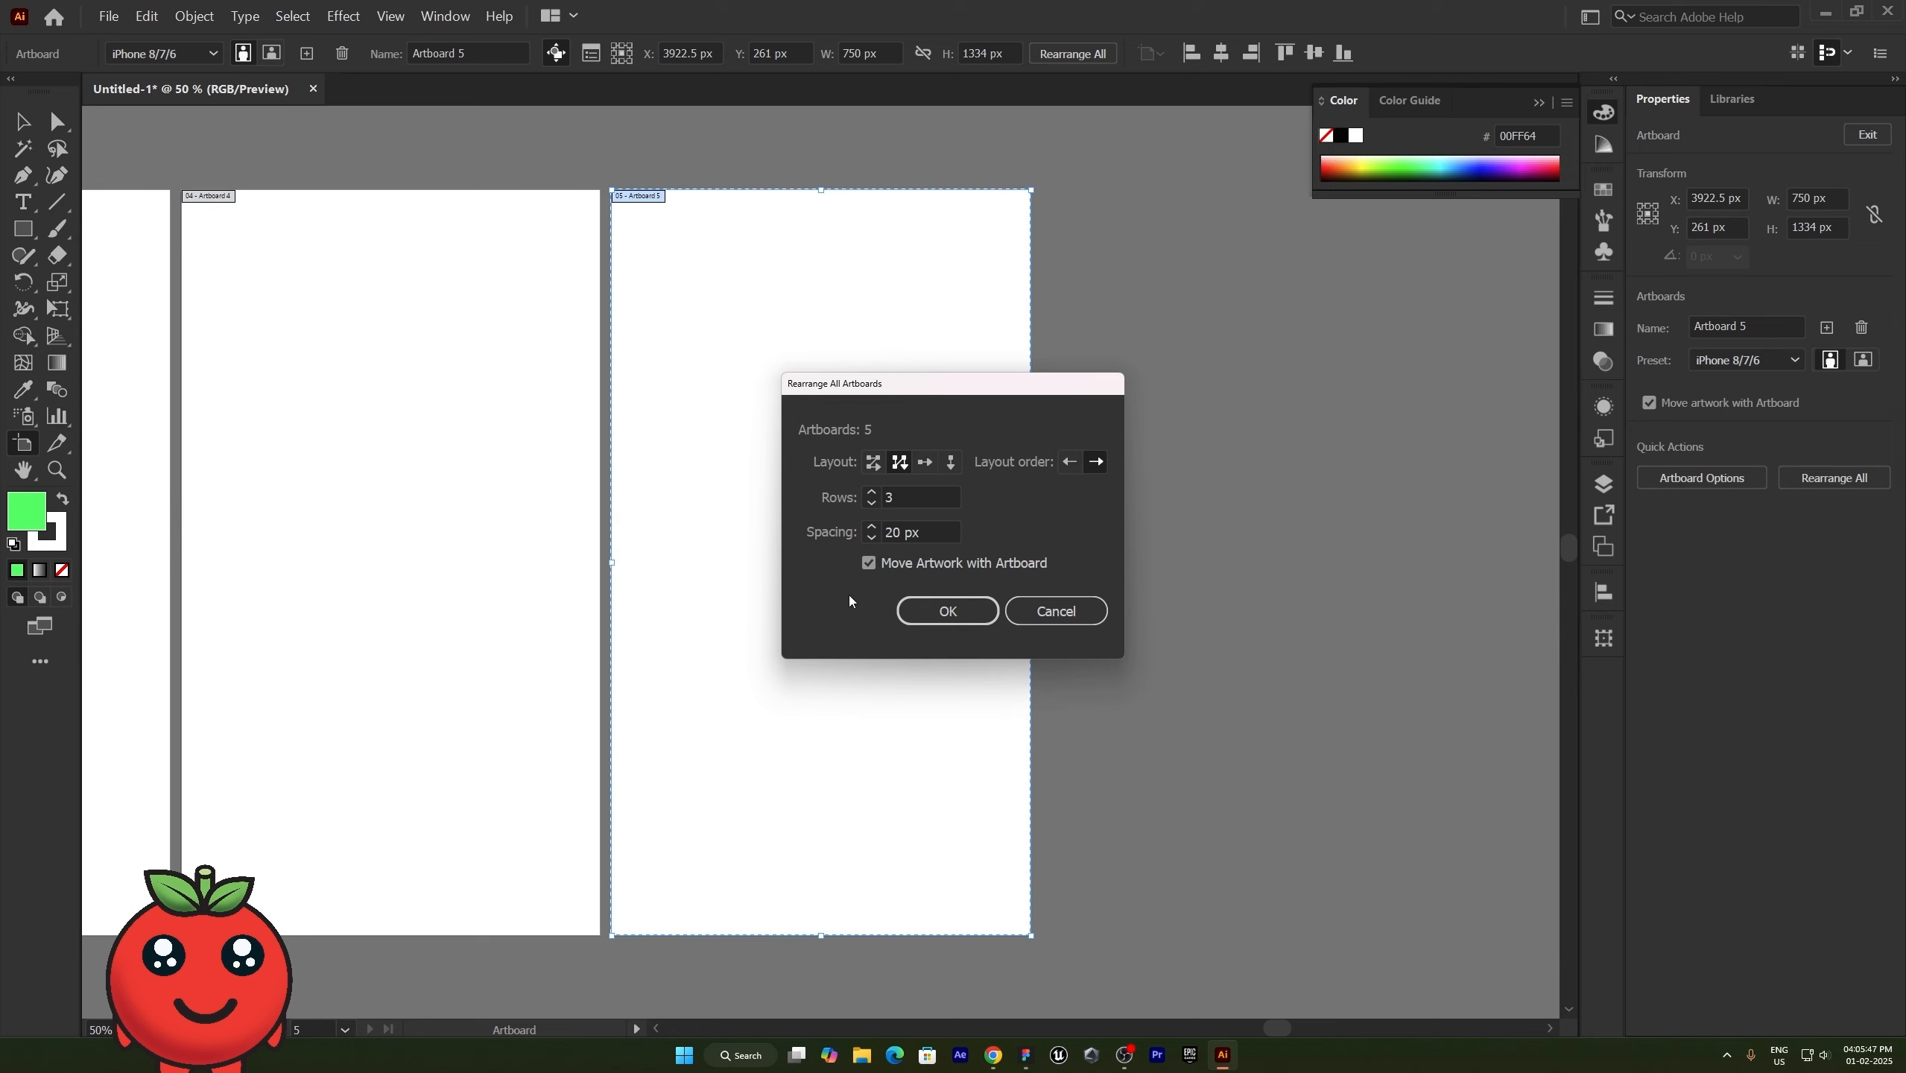
left_click(900, 616)
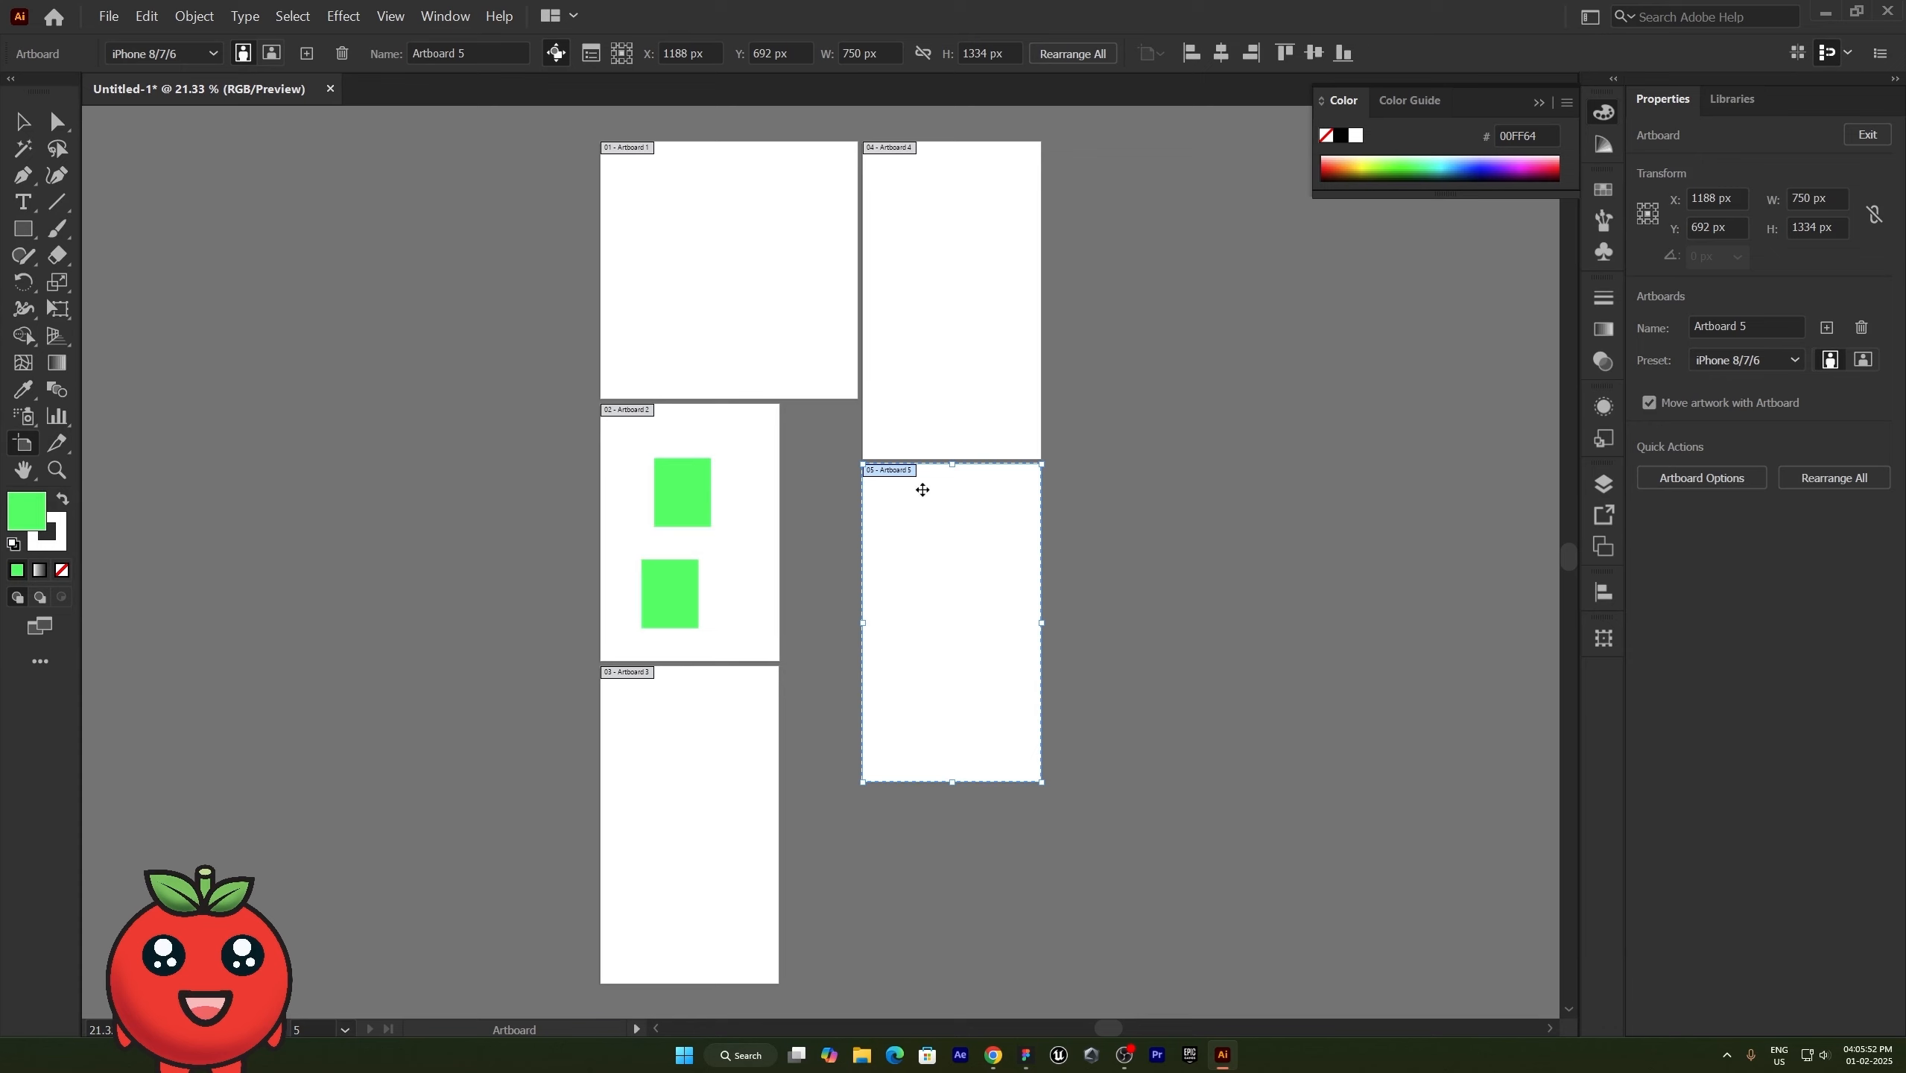
- Rearrange all artboards into a single horizontal row with 20 px spacing, and leave artboard editing
left_click(1807, 482)
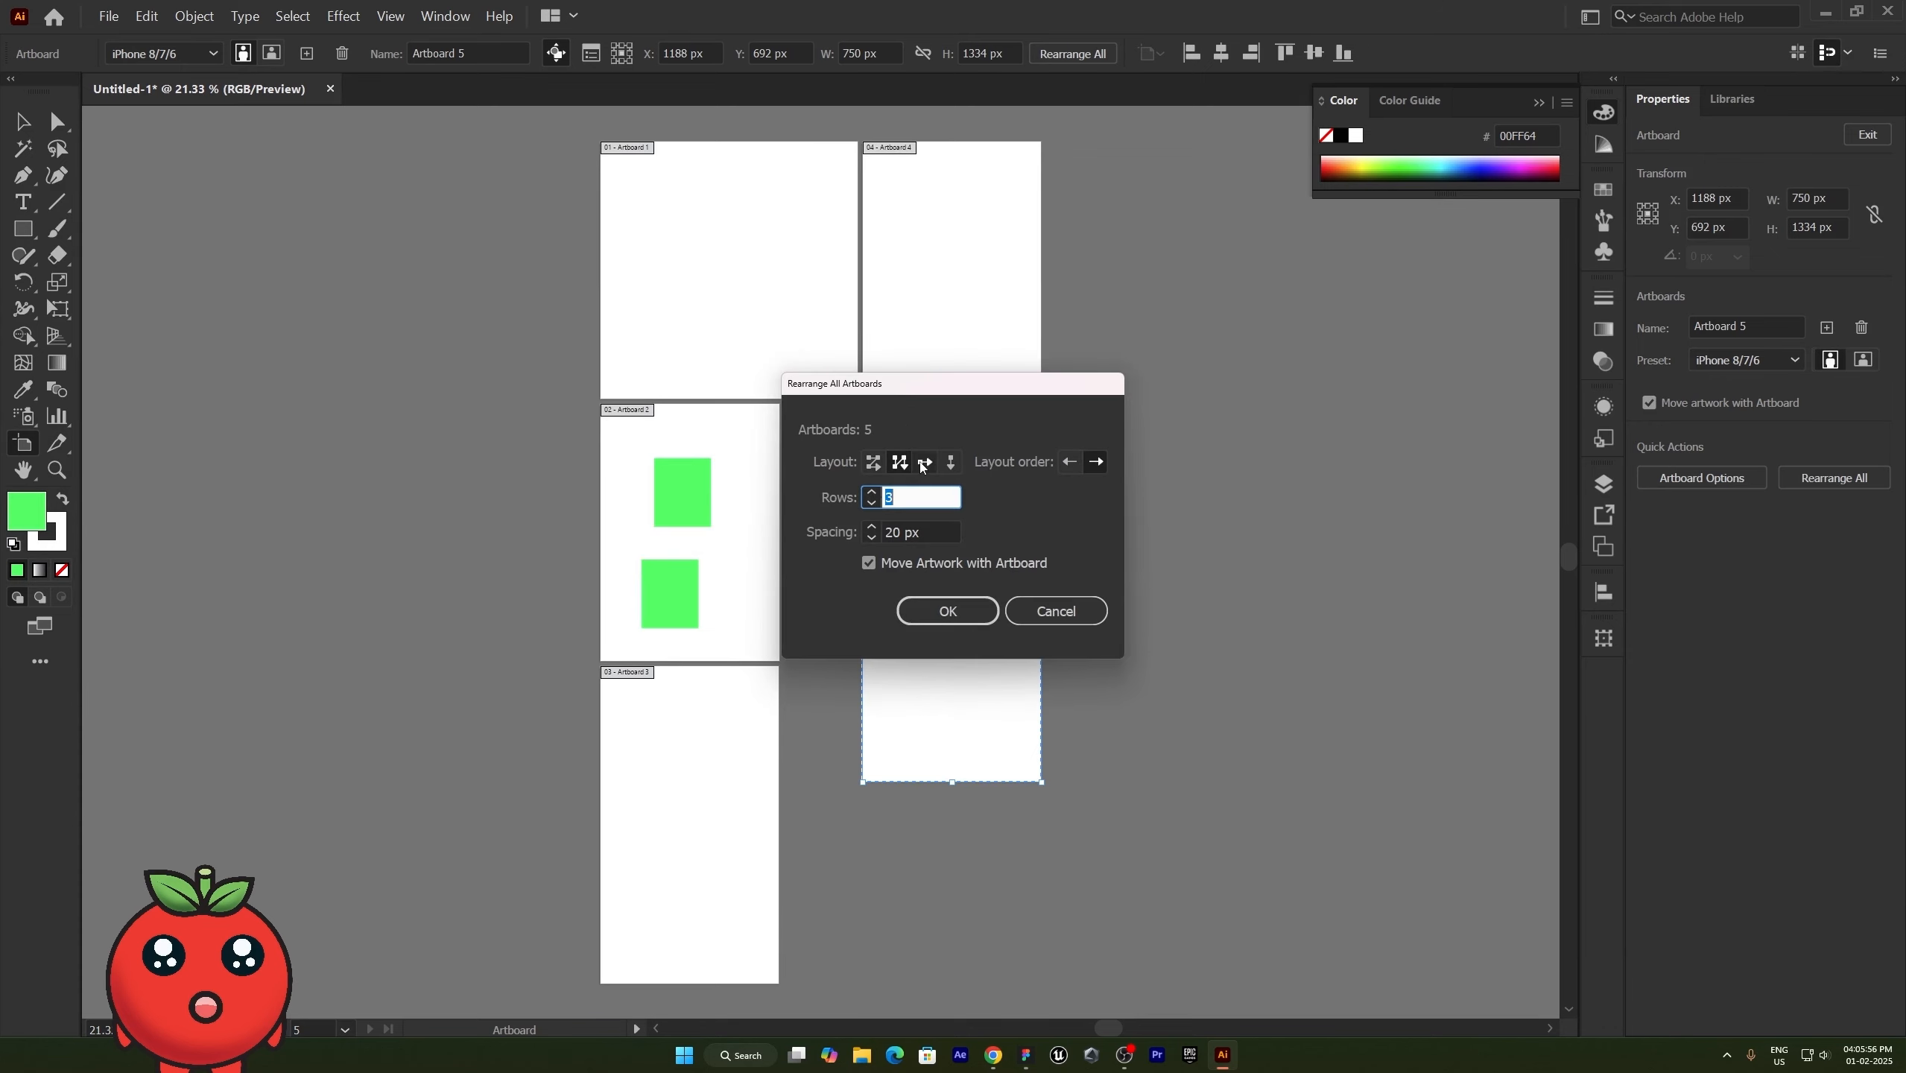
left_click(924, 461)
left_click(948, 611)
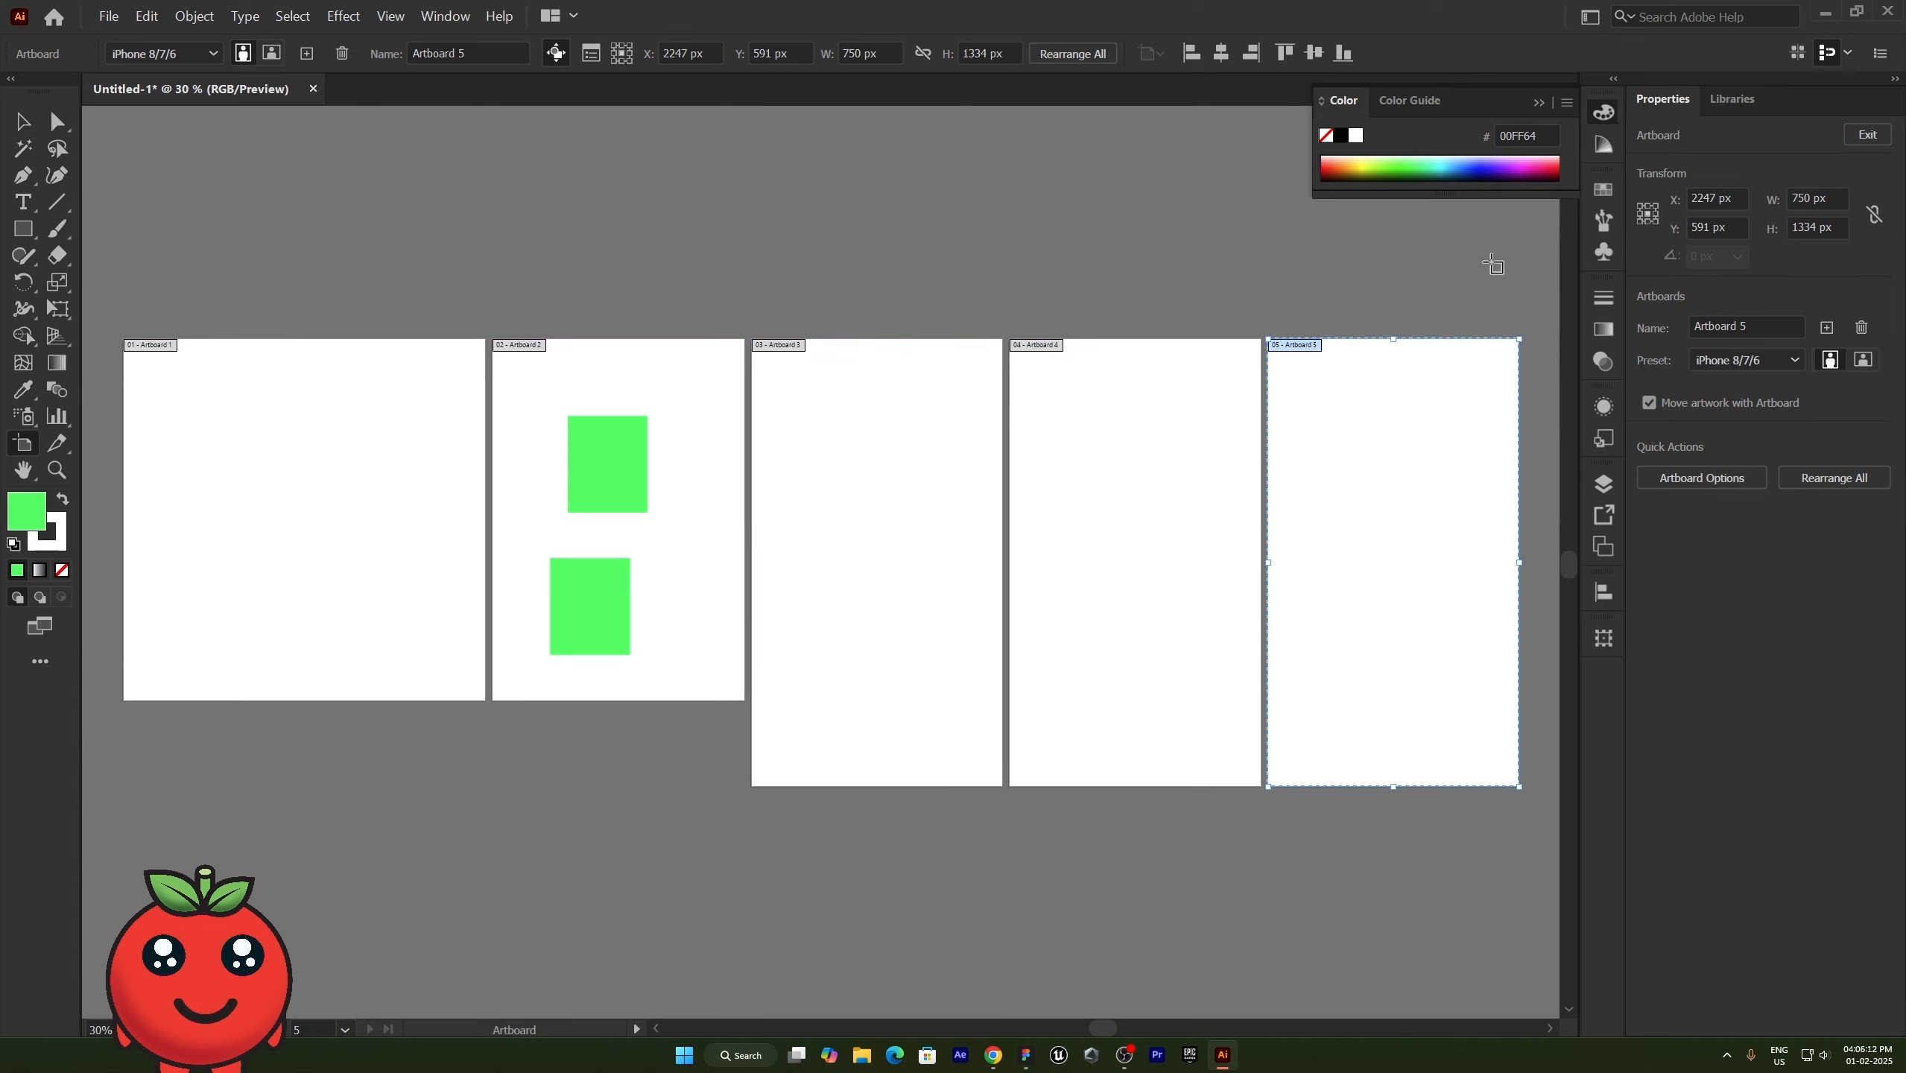
left_click(1868, 135)
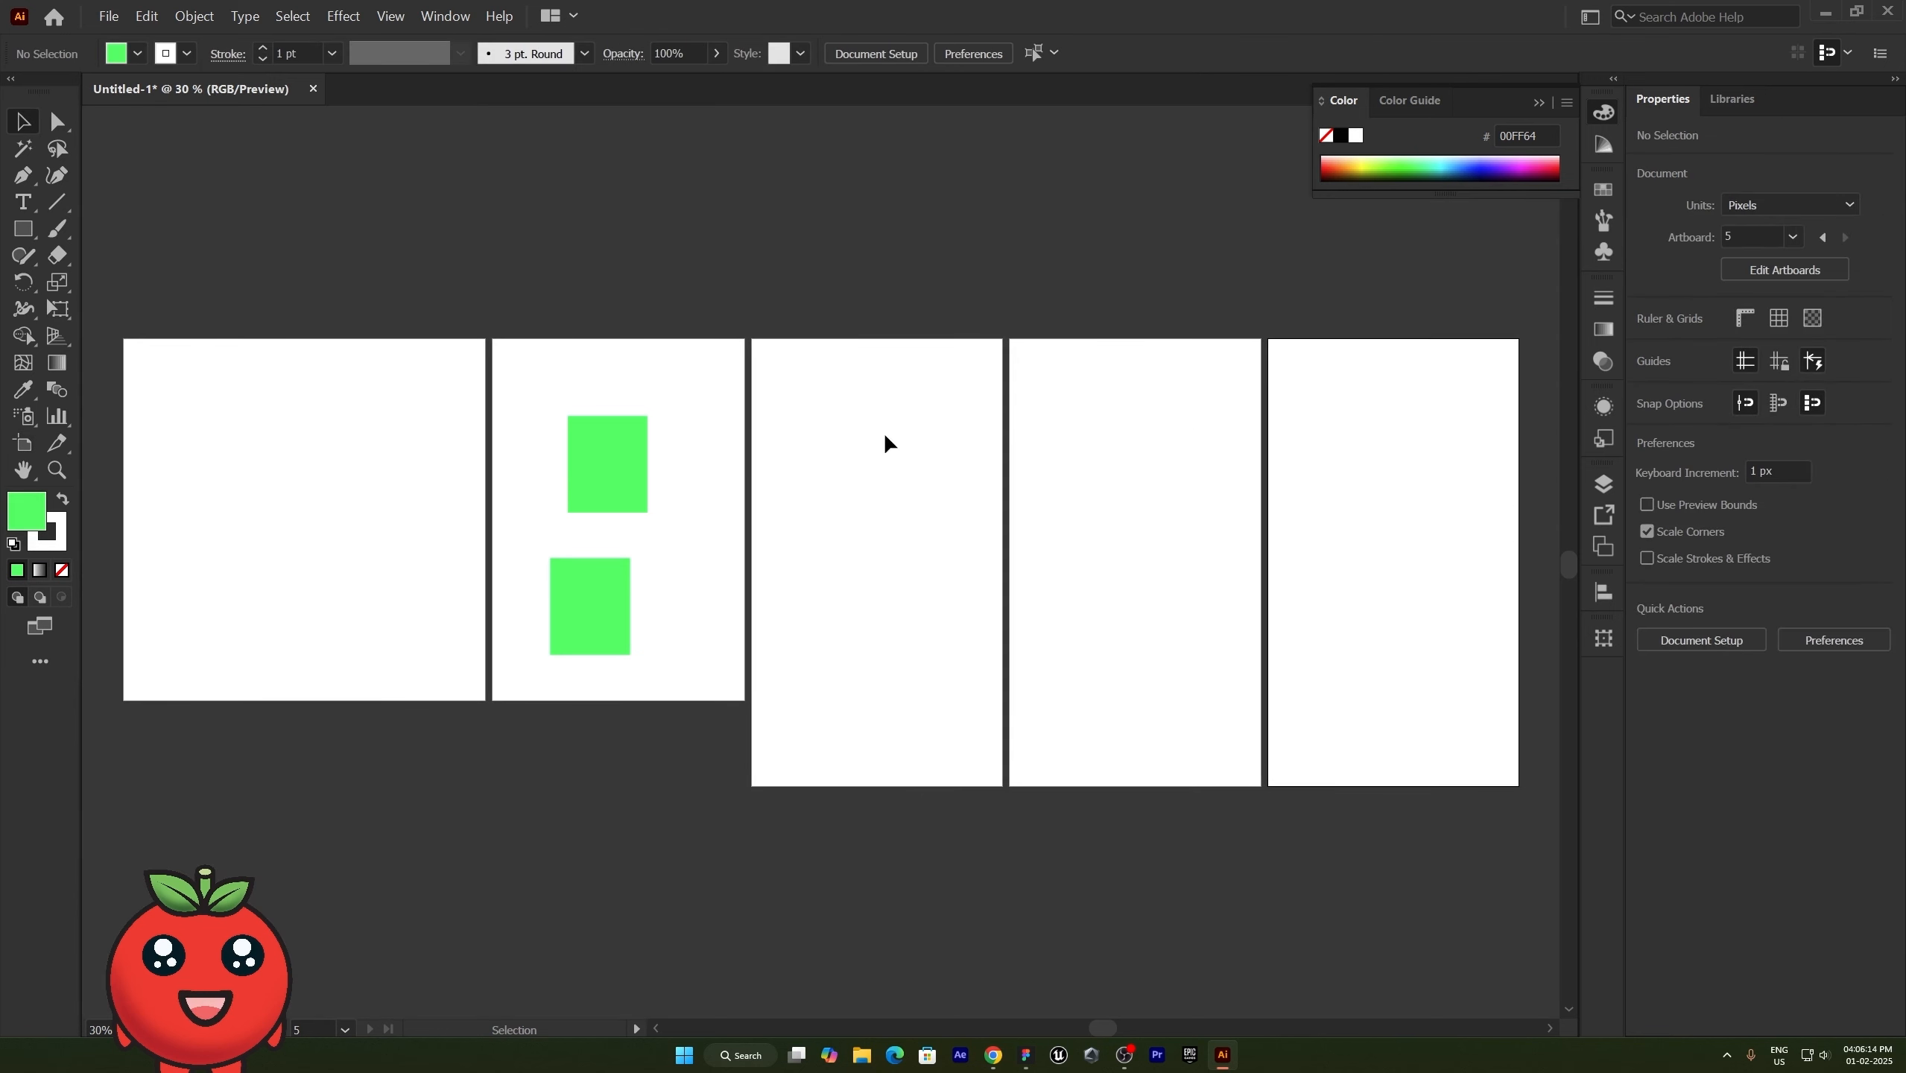
left_click(22, 444)
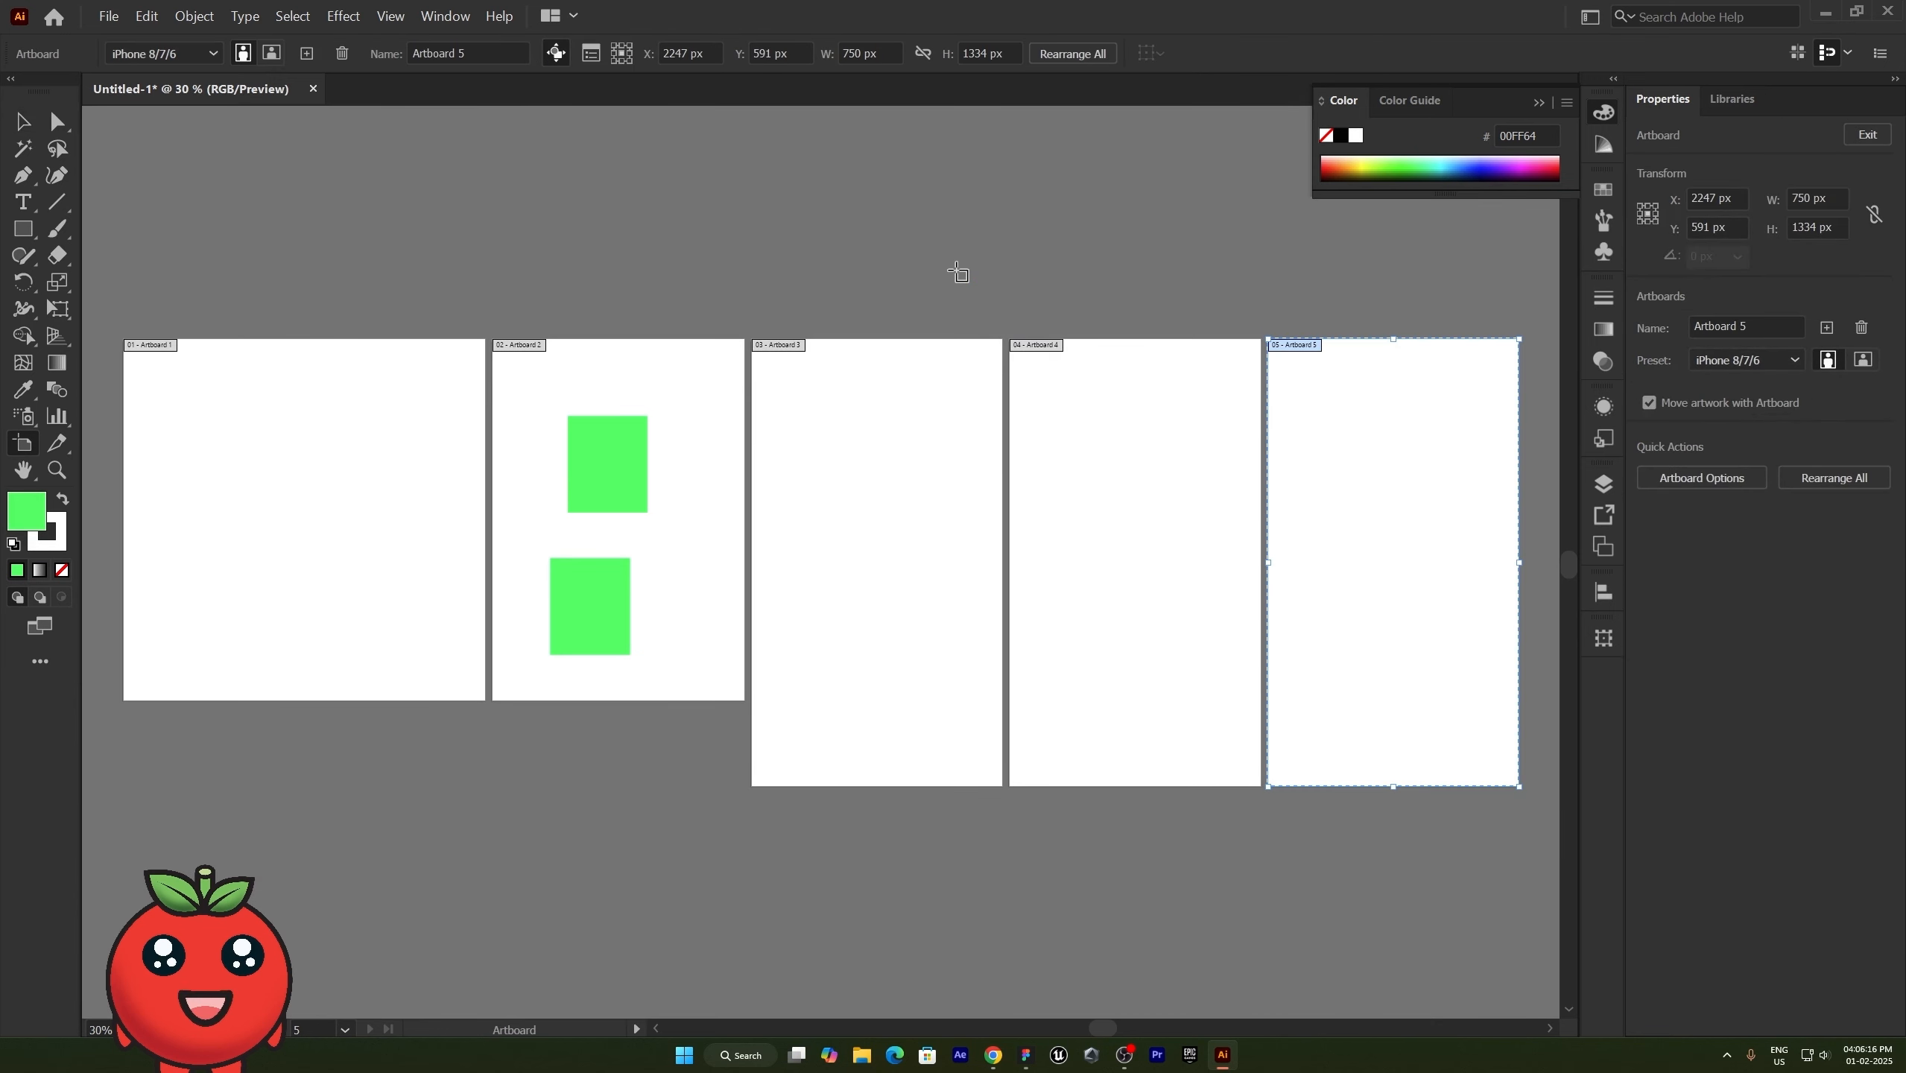
key("Escape")
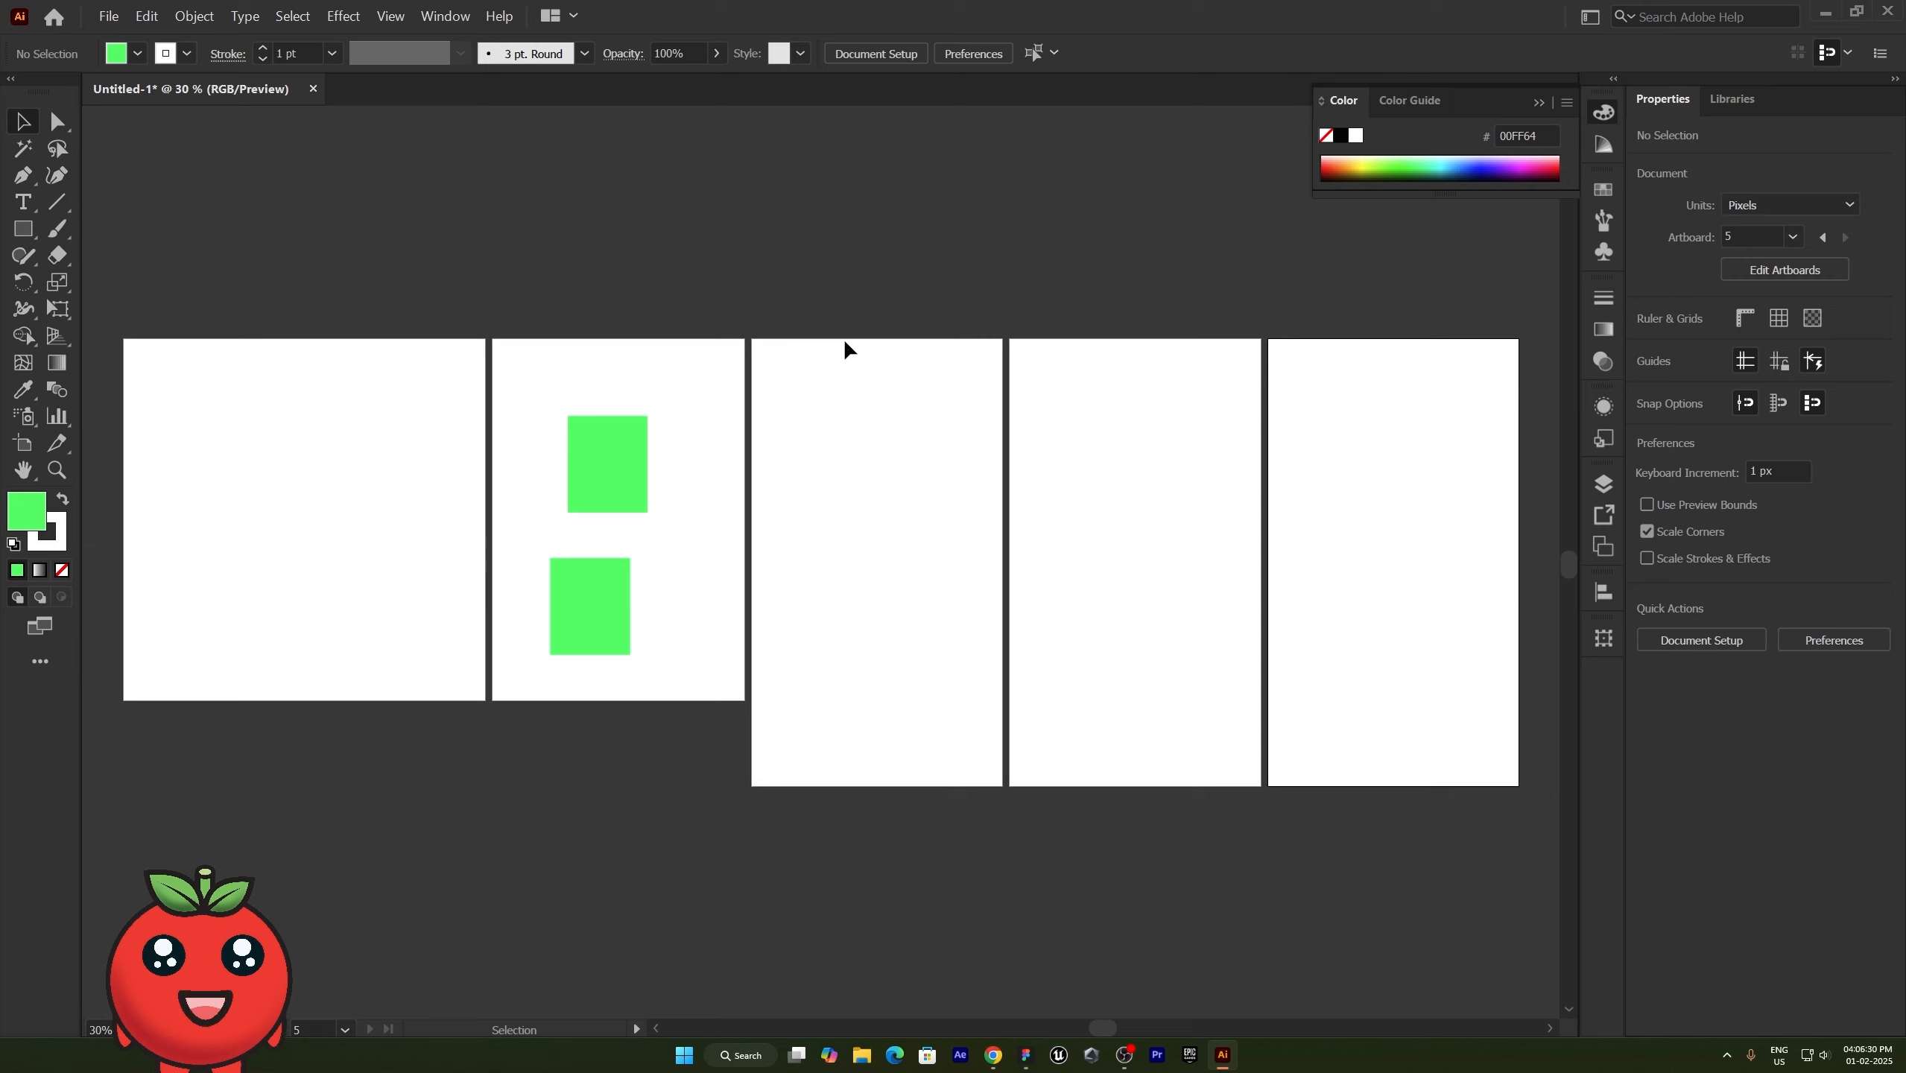
- Pan across the row of artboards and zoom out to examine the whole canvas area
left_click(23, 470)
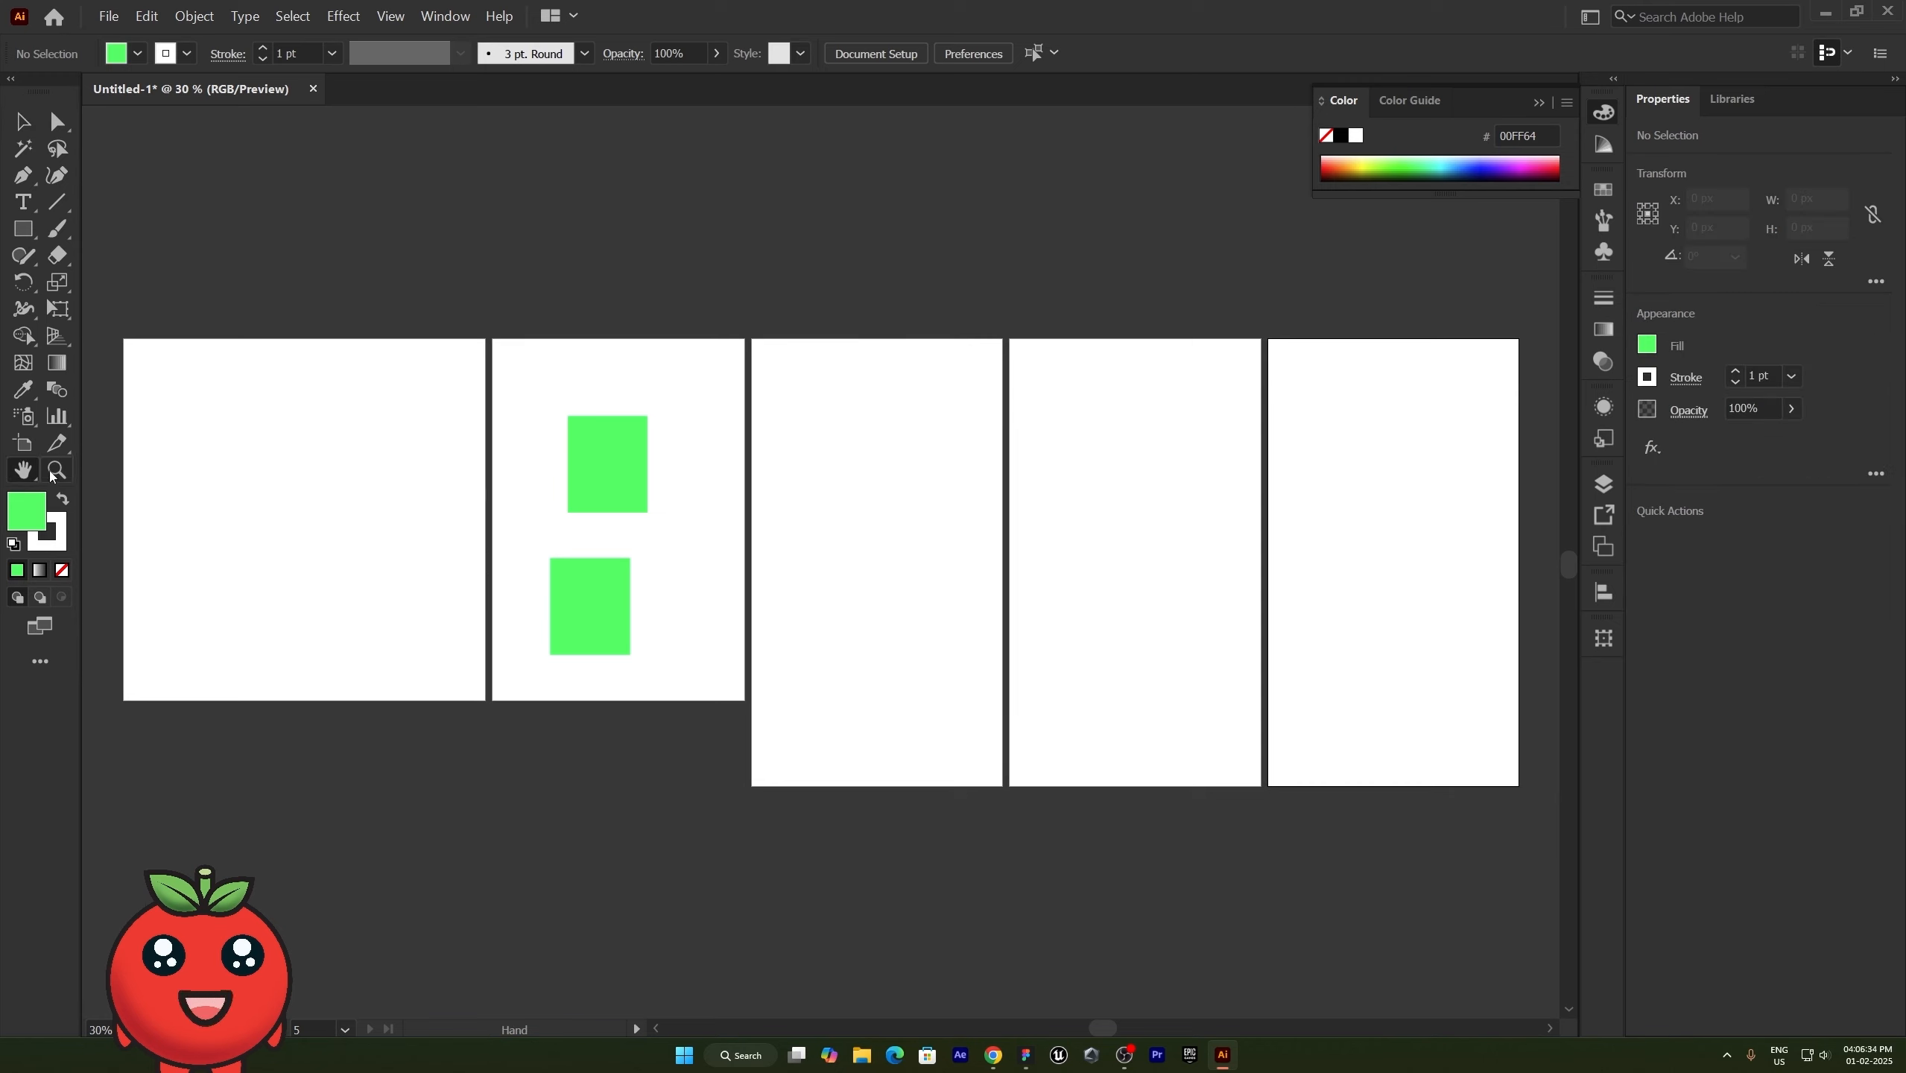
left_click(23, 121)
key("space")
left_click_drag(1047, 599, 1176, 595)
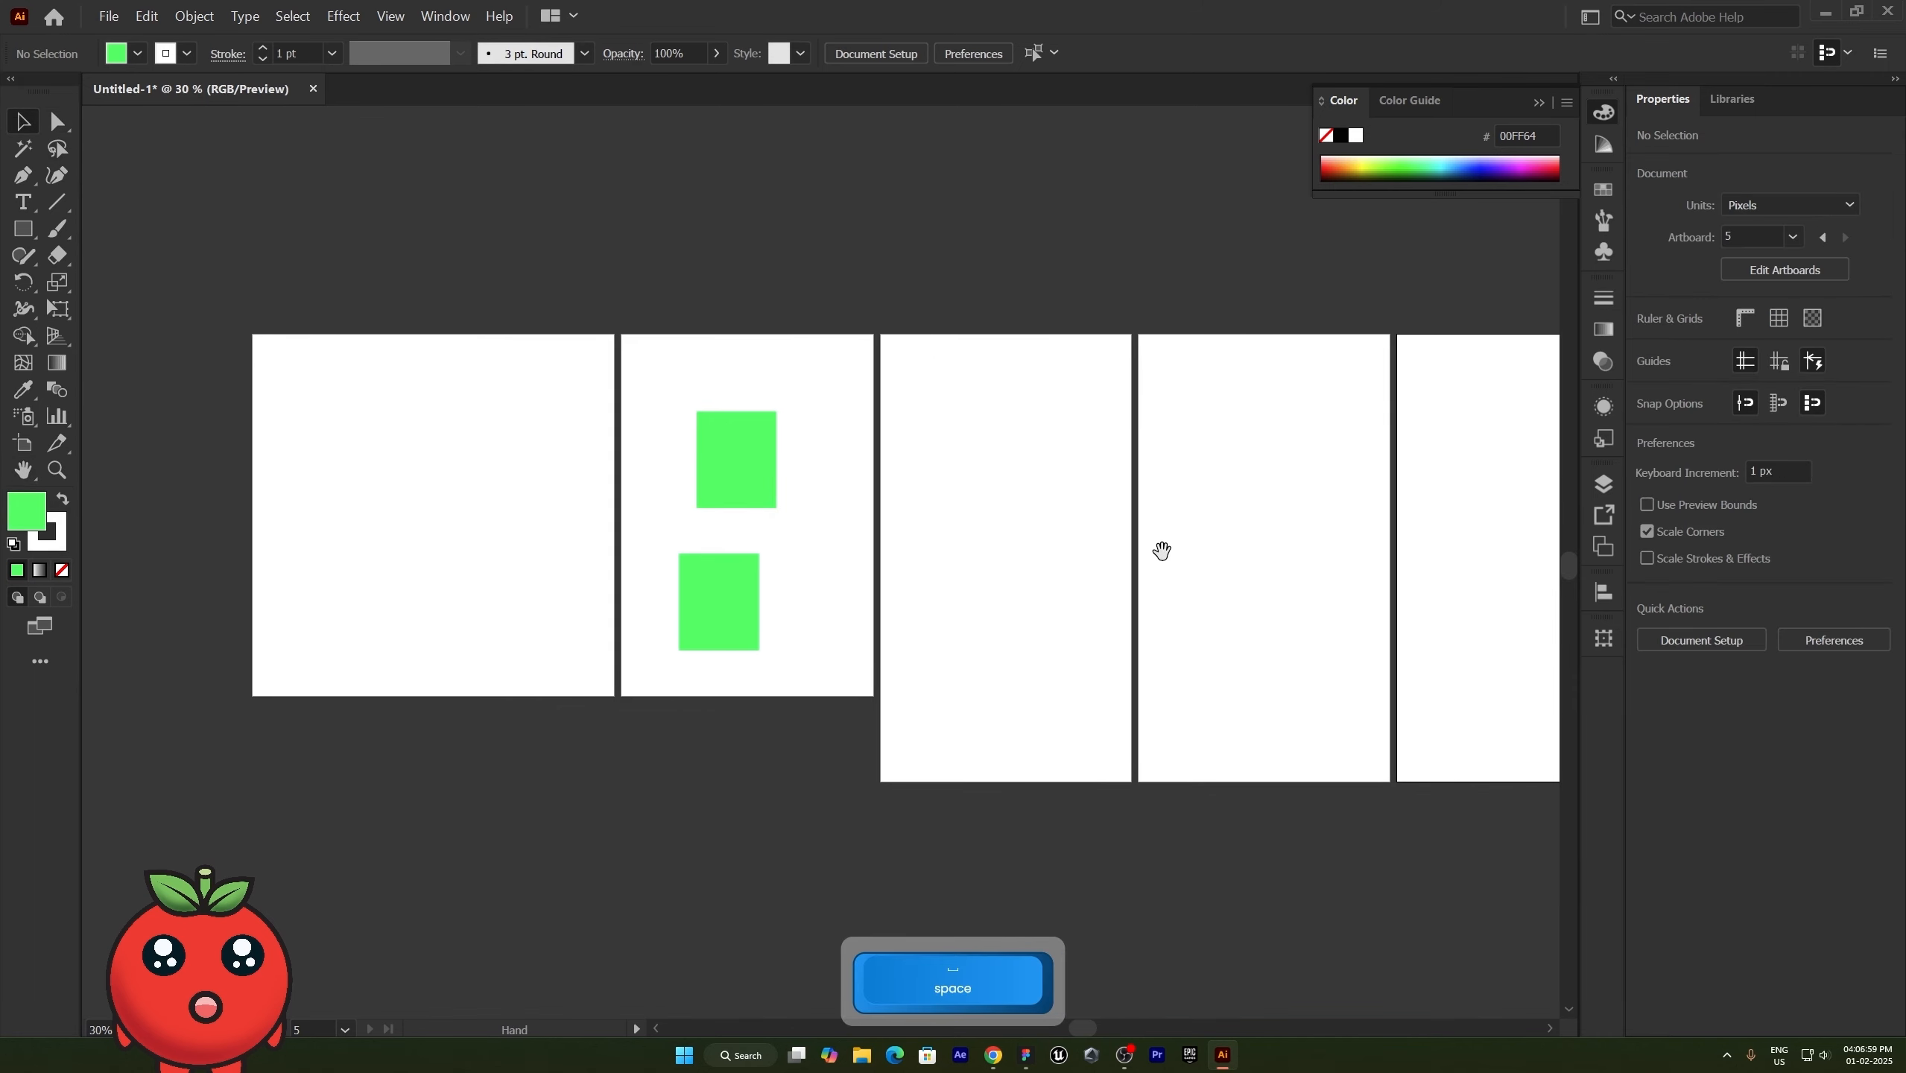
left_click_drag(1162, 551, 839, 396)
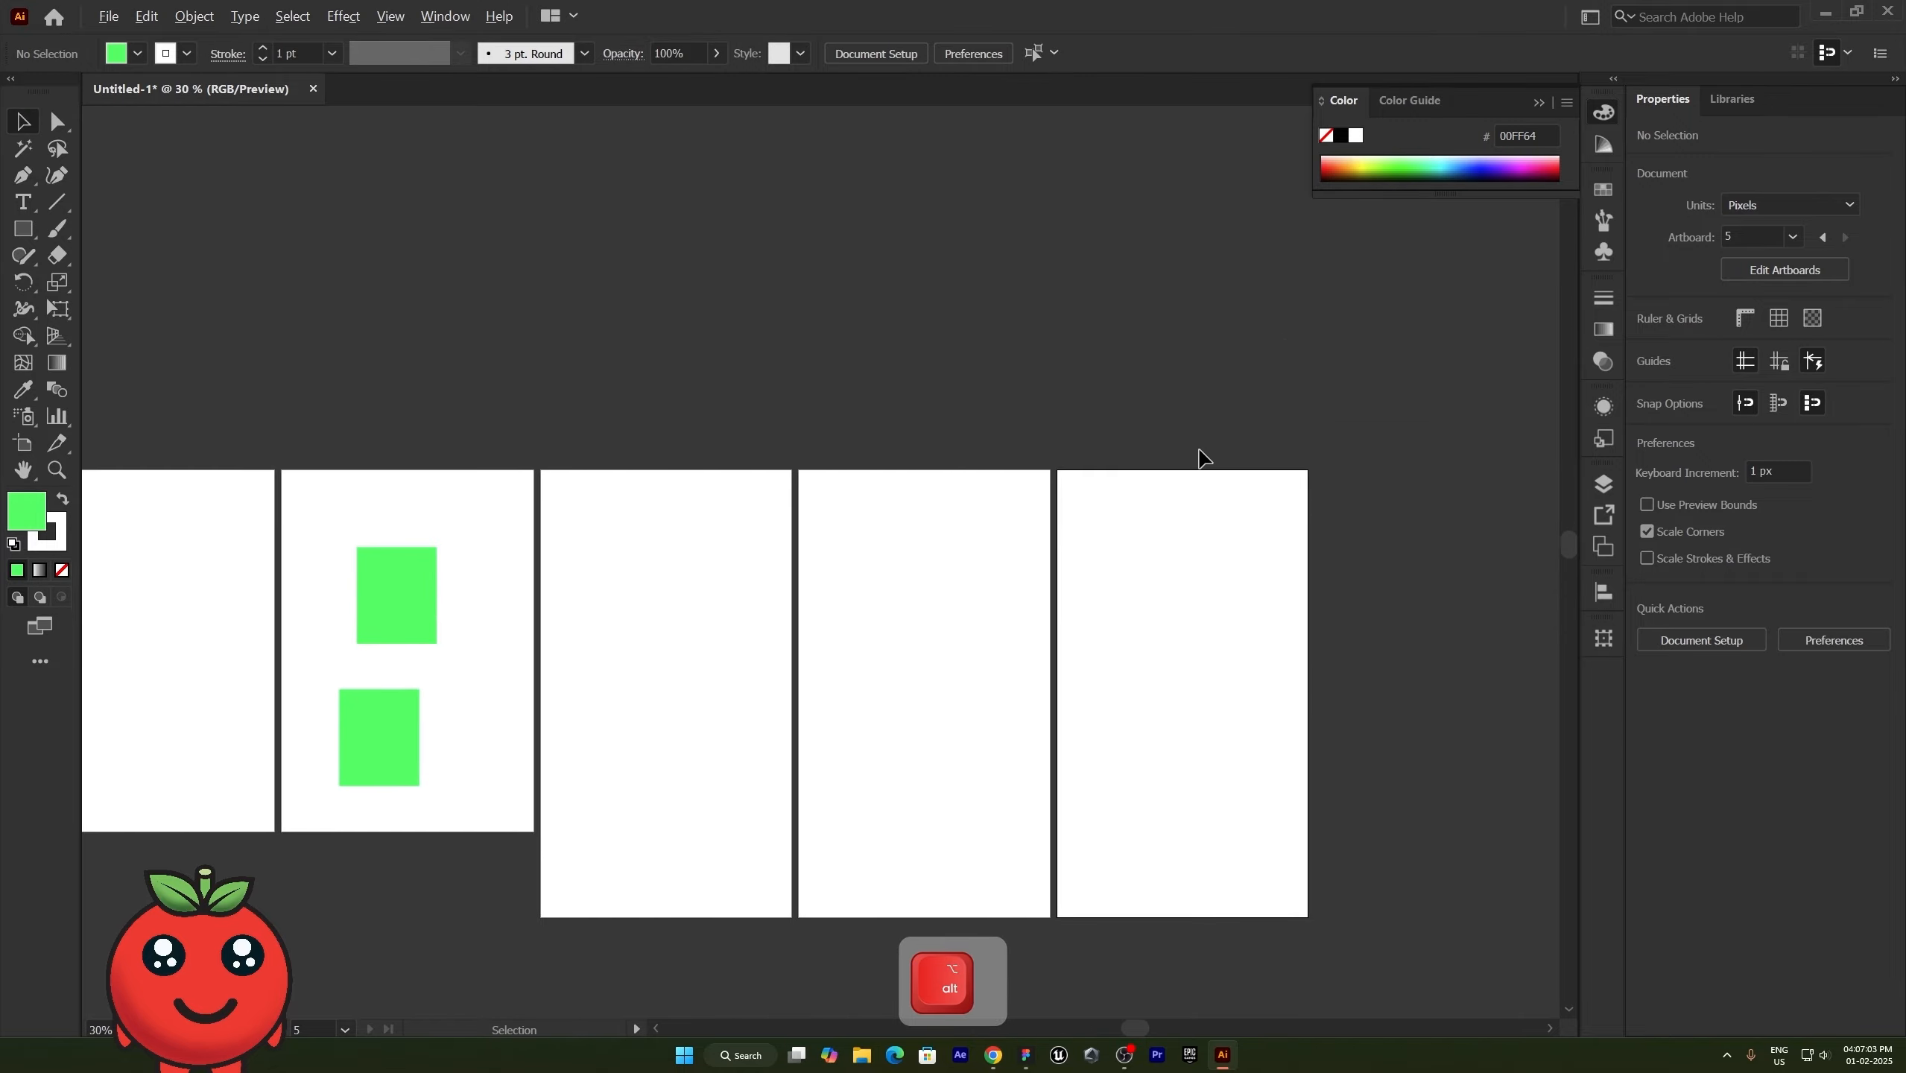
scroll(1201, 455, "down", 7, "alt")
scroll(1195, 460, "up", 3, "alt")
scroll(924, 511, "down", 4, "alt")
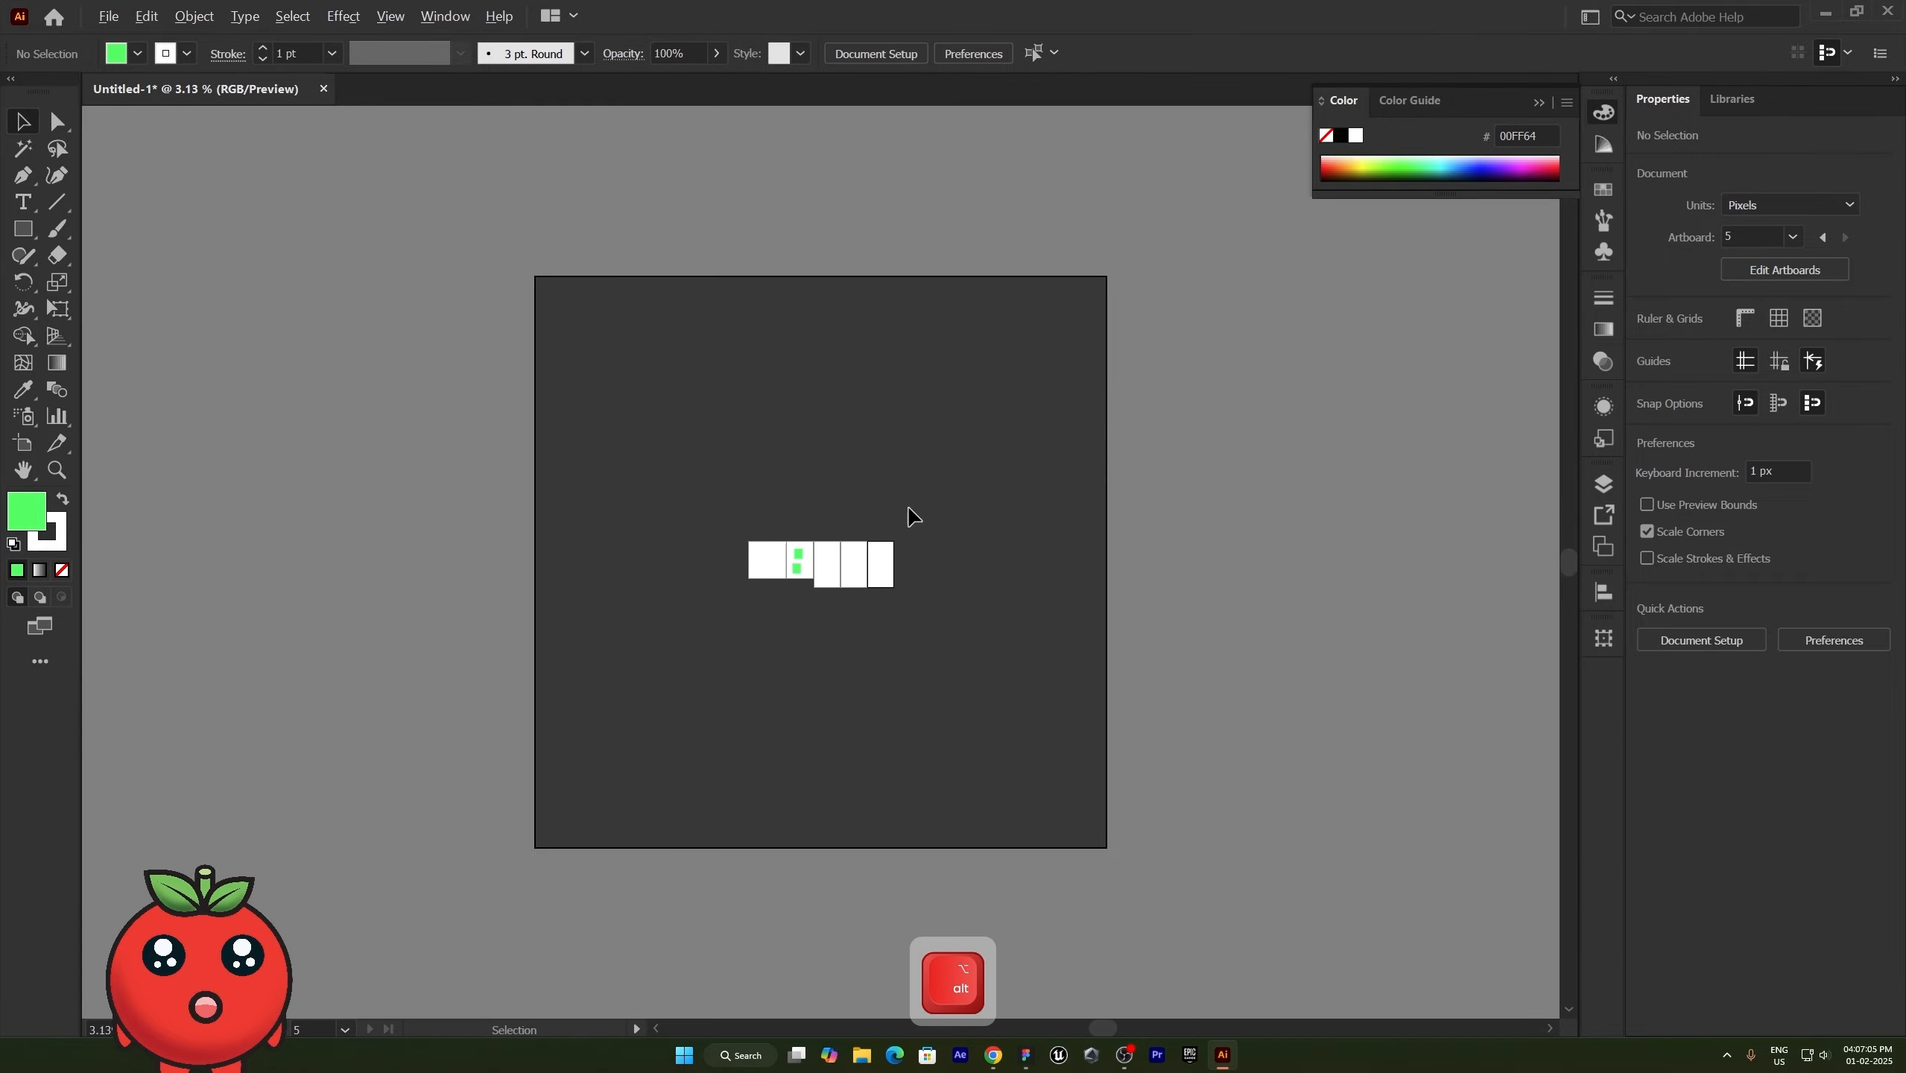
- Draw a new landscape artboard in the empty canvas area above and to the right of the artboard row, and leave artboard editing
left_click(22, 444)
mouse_move(981, 399)
left_mouse_down()
mouse_move(1055, 528)
mouse_move(1050, 457)
left_mouse_up()
key("v")
scroll(826, 545, "up", 7, "alt")
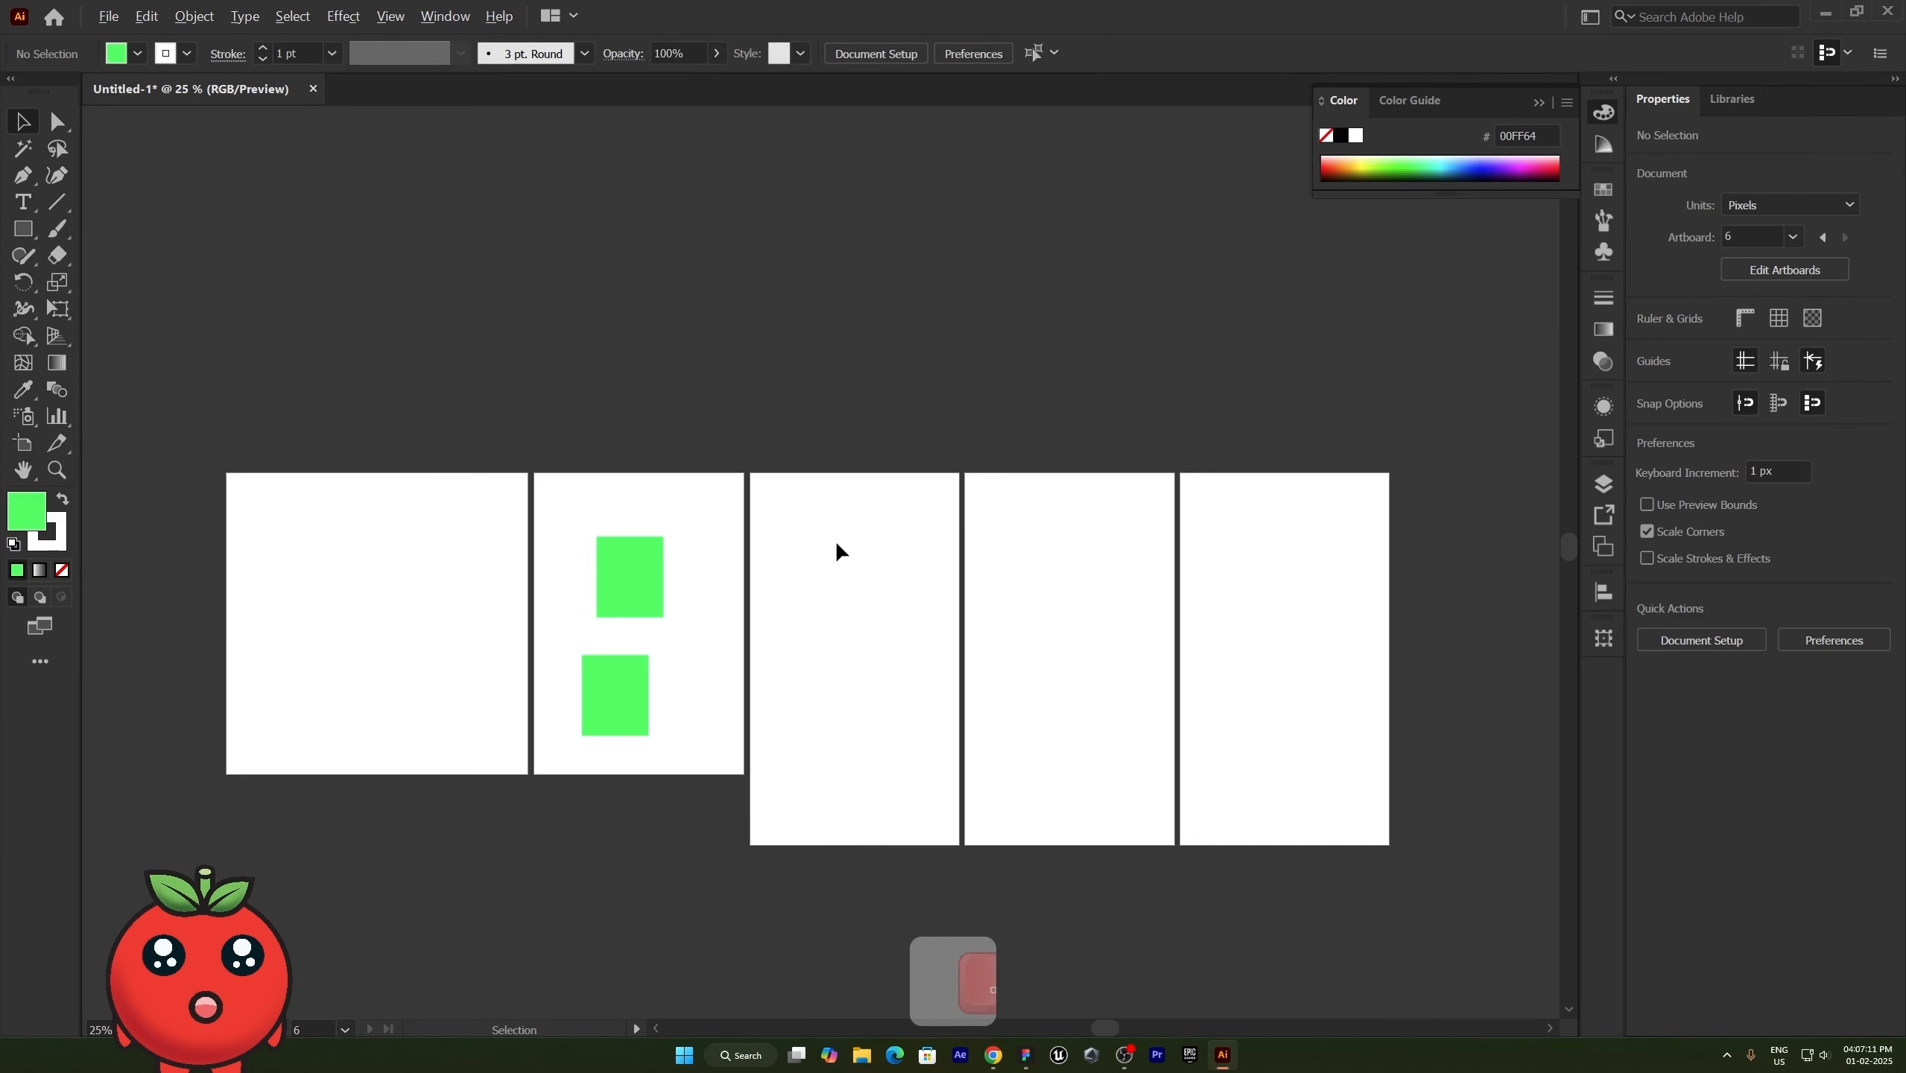
left_click_drag(1178, 439, 947, 641)
left_click_drag(1501, 331, 809, 699)
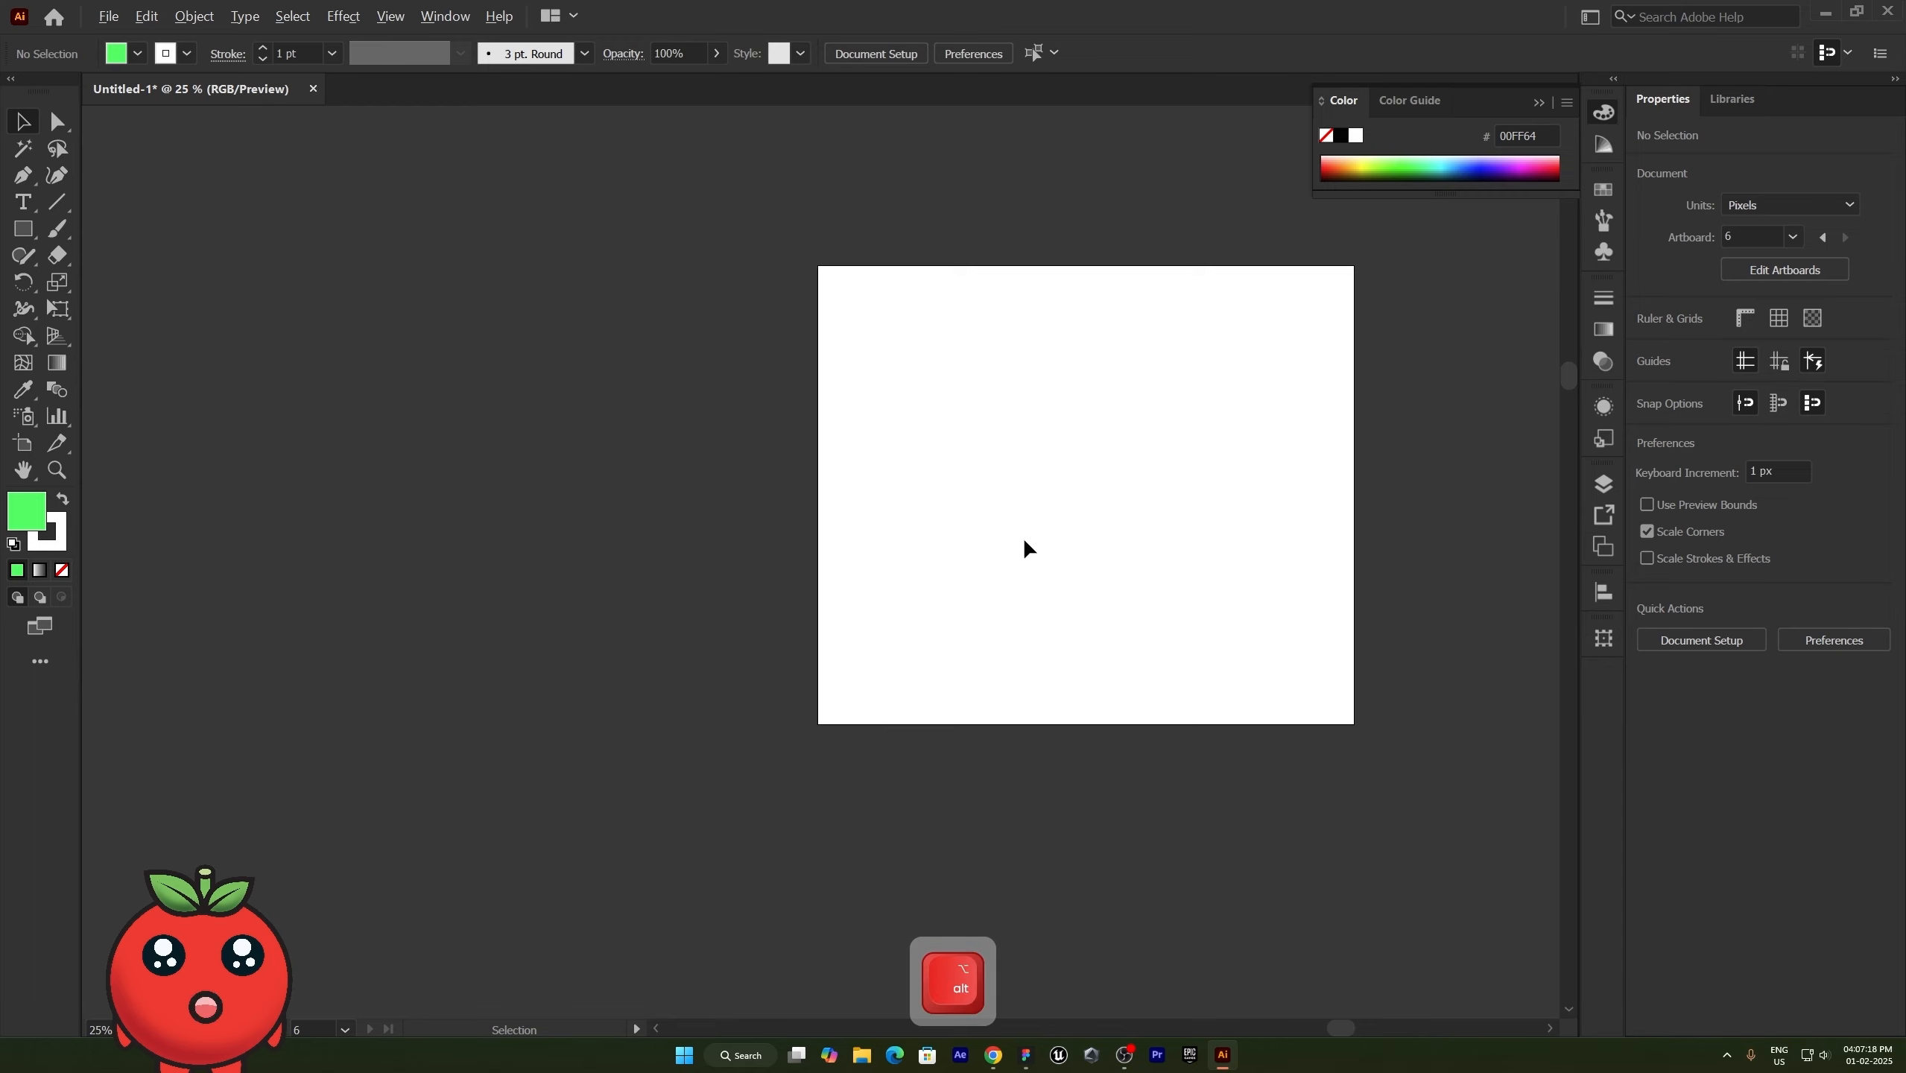
scroll(1025, 536, "down", 2, "alt")
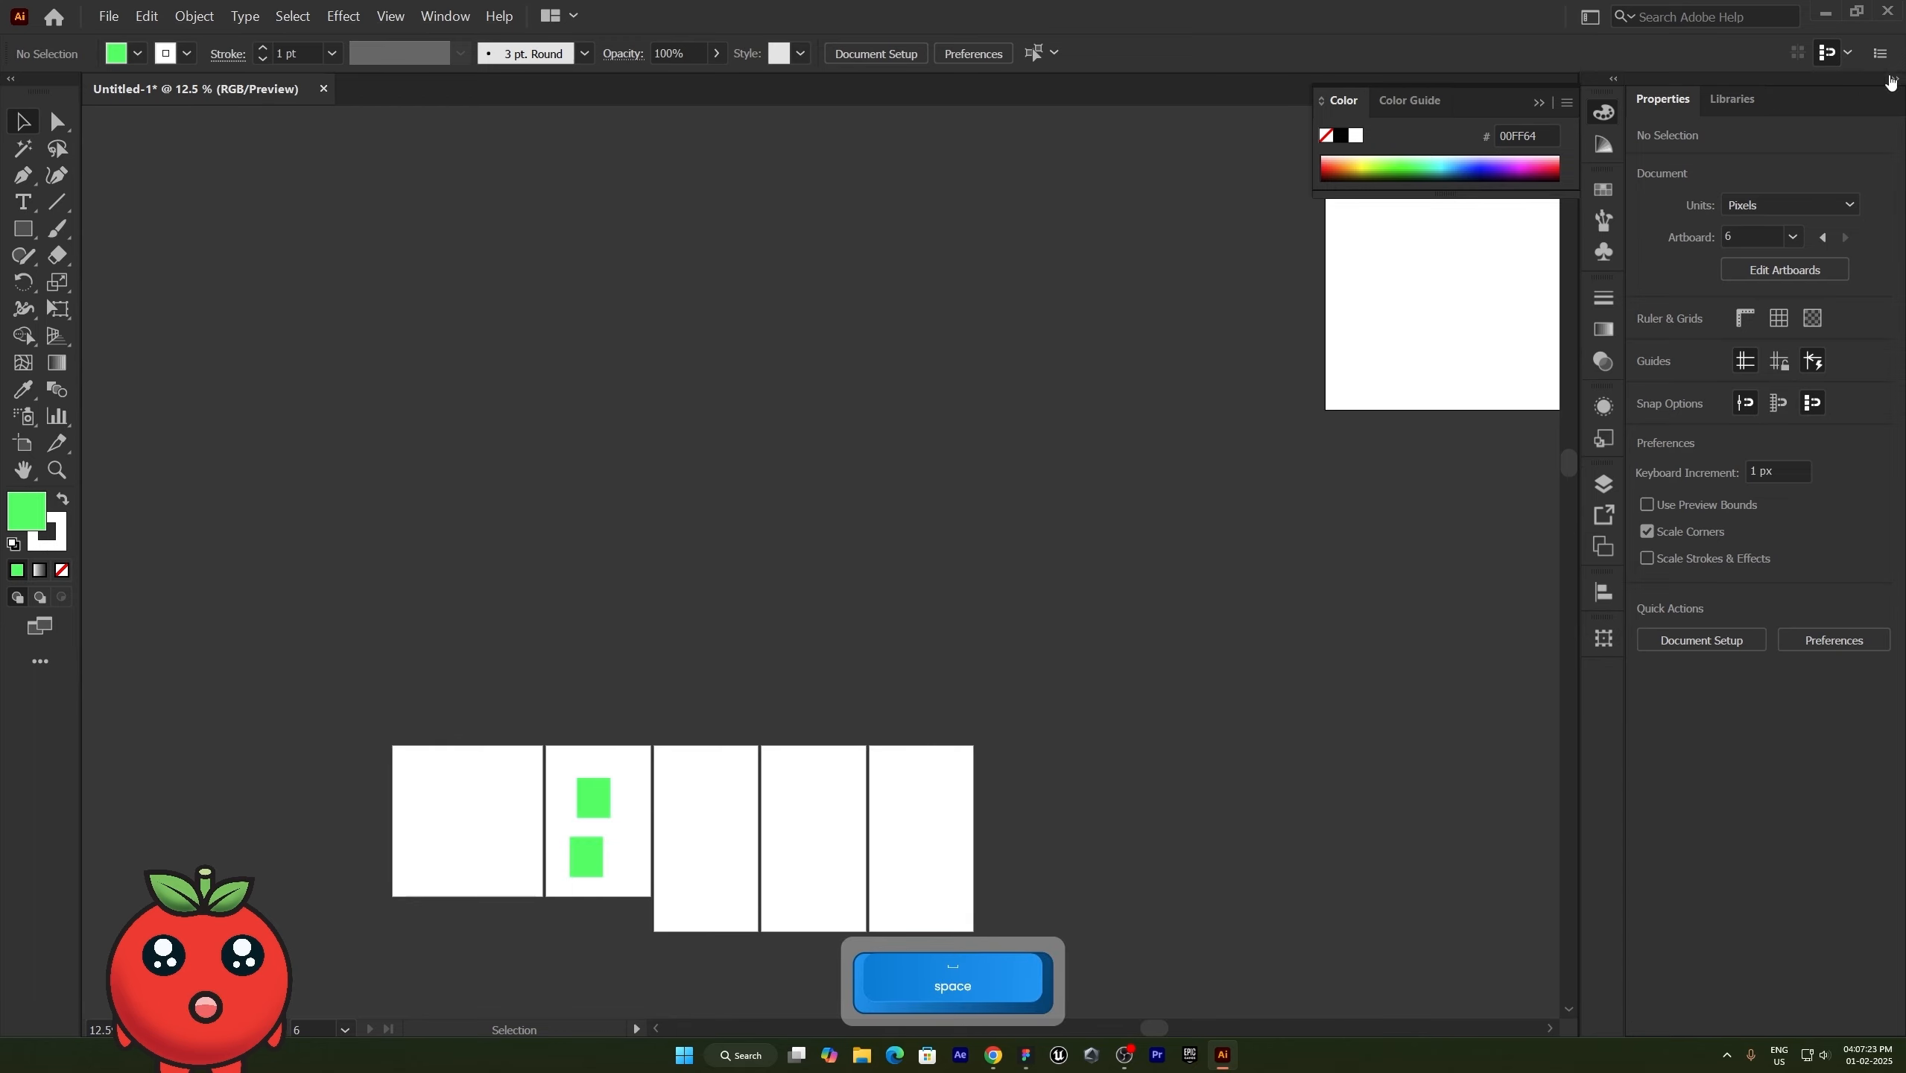
- Dock the Layers panel beside Properties and Libraries, and view the Rearrange All Artboards options without applying them
left_click(1603, 485)
left_click_drag(1336, 474, 1795, 98)
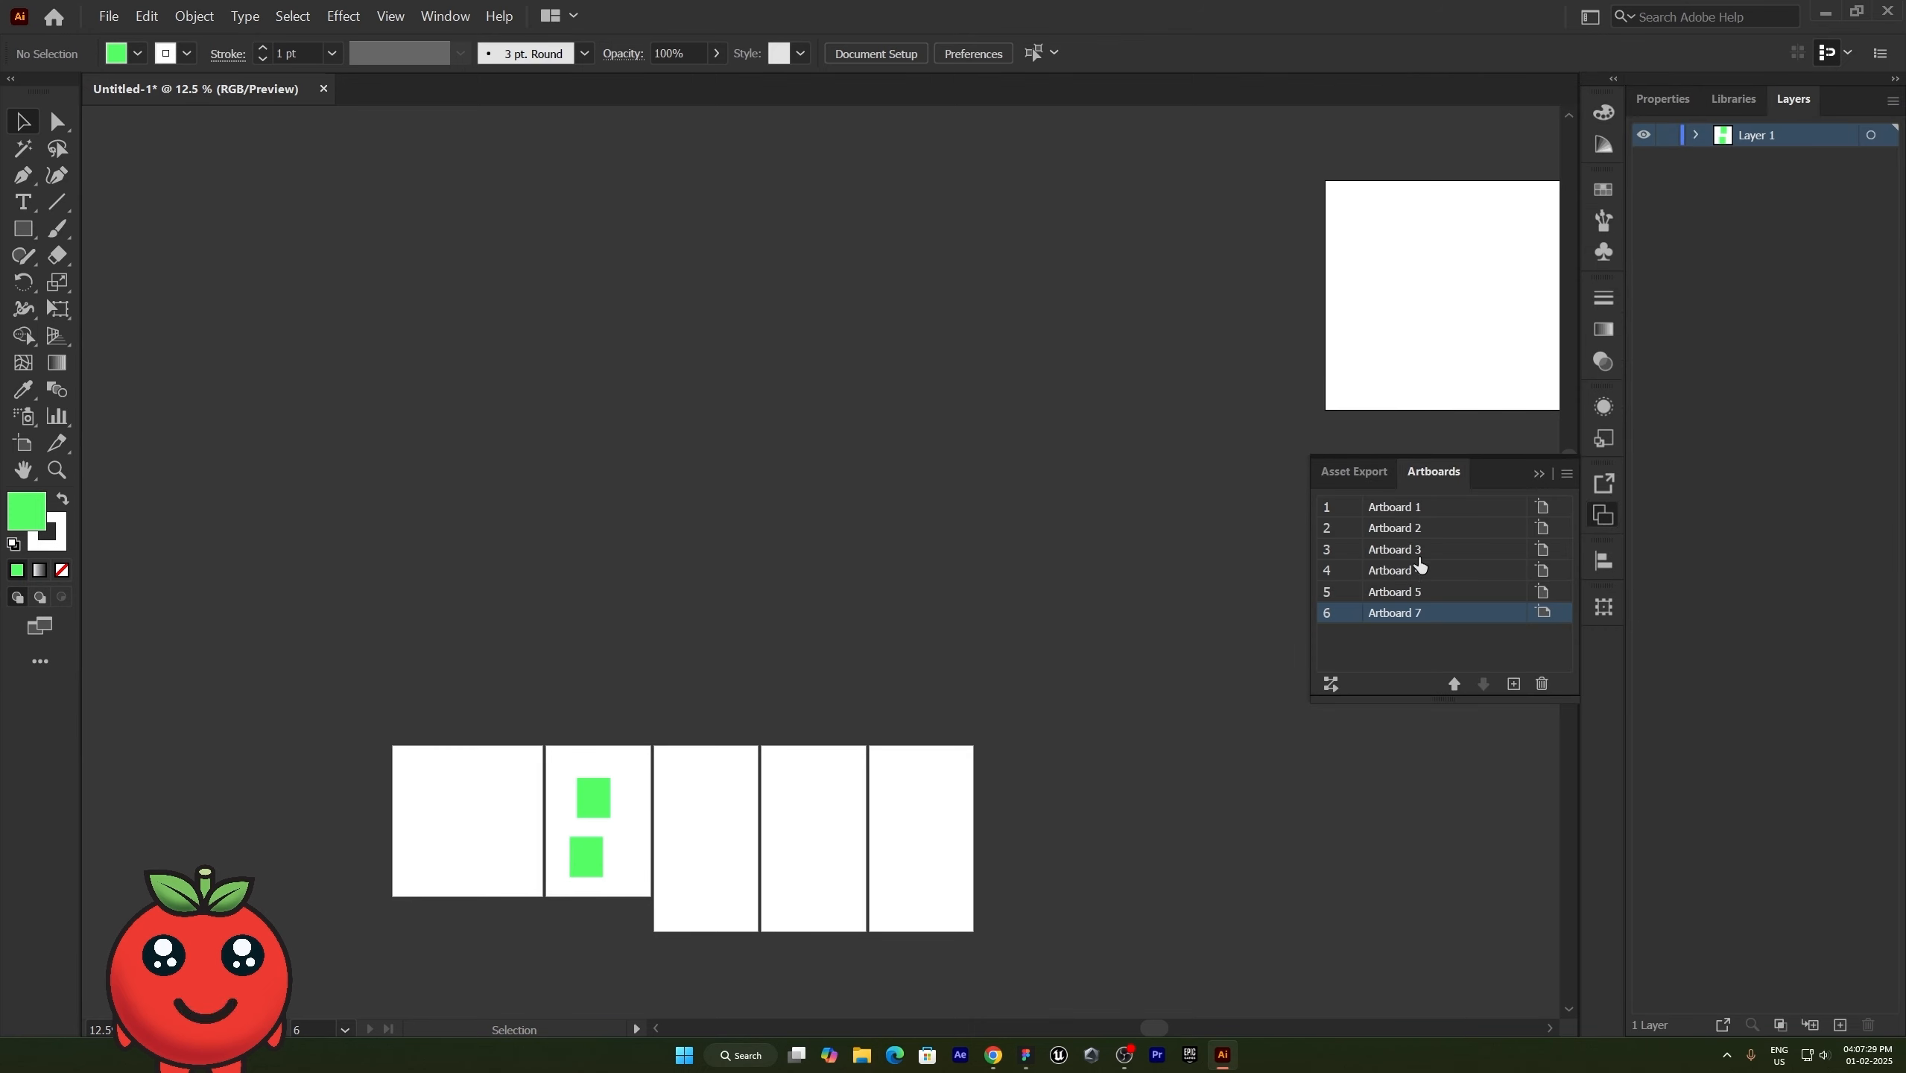
left_click(1331, 684)
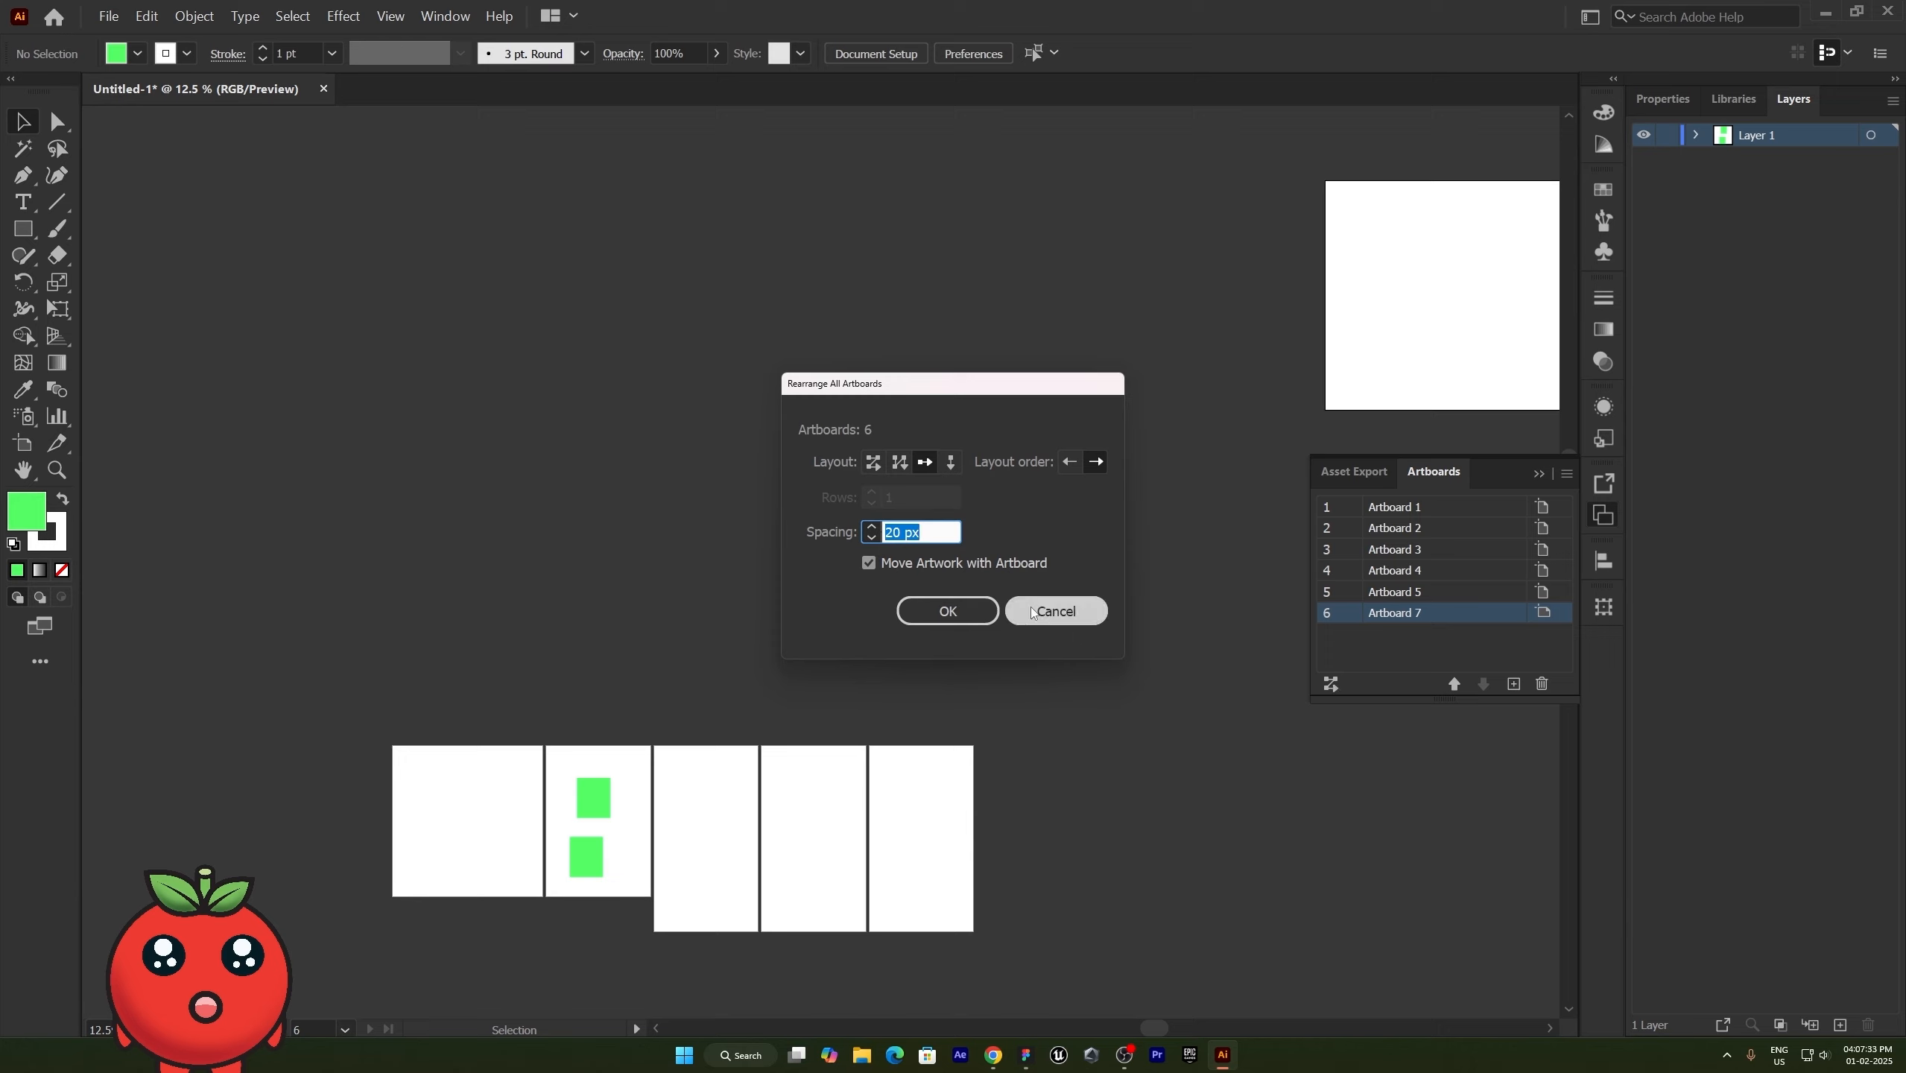
left_click(1056, 610)
- Move Artboard 7 up to the top of the artboard list and back down, and delete it
left_click(1453, 684)
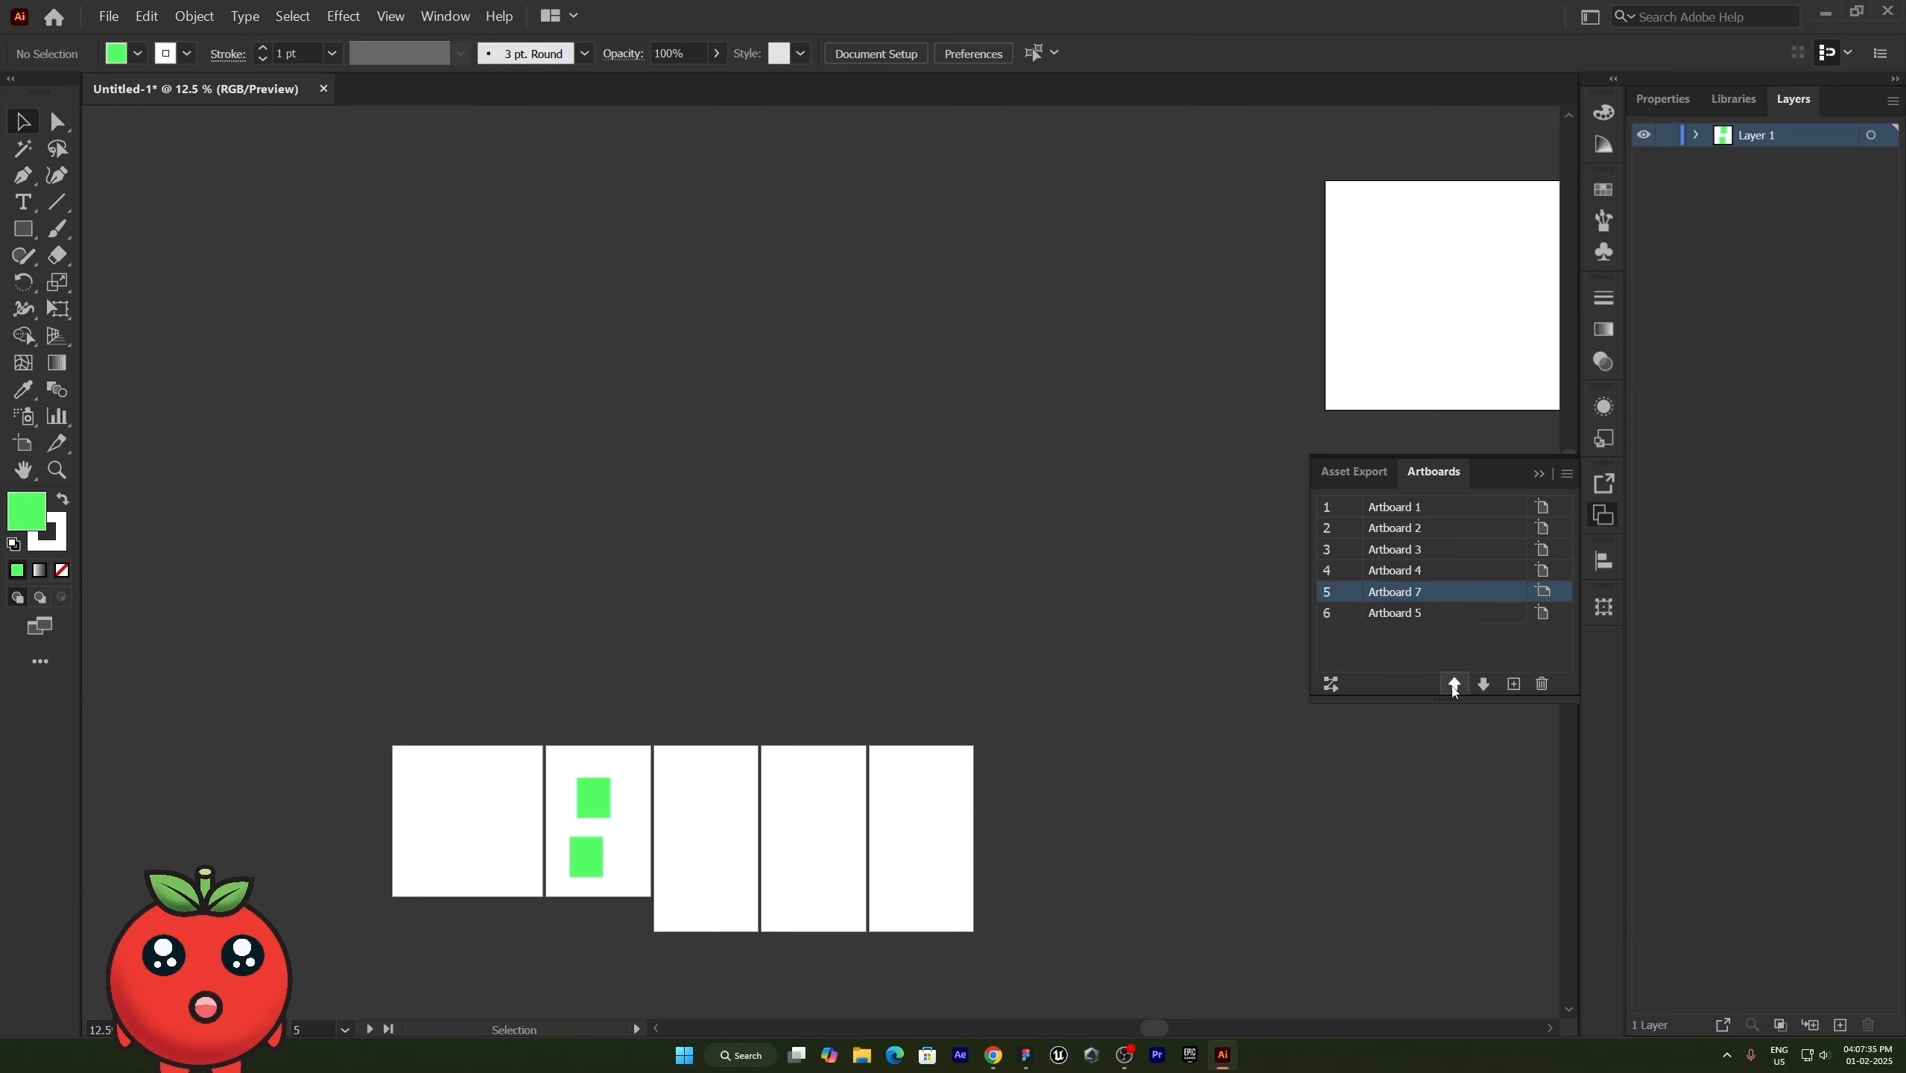
left_click(1454, 684)
left_click(1453, 685)
left_click(1453, 684)
left_click(1454, 684)
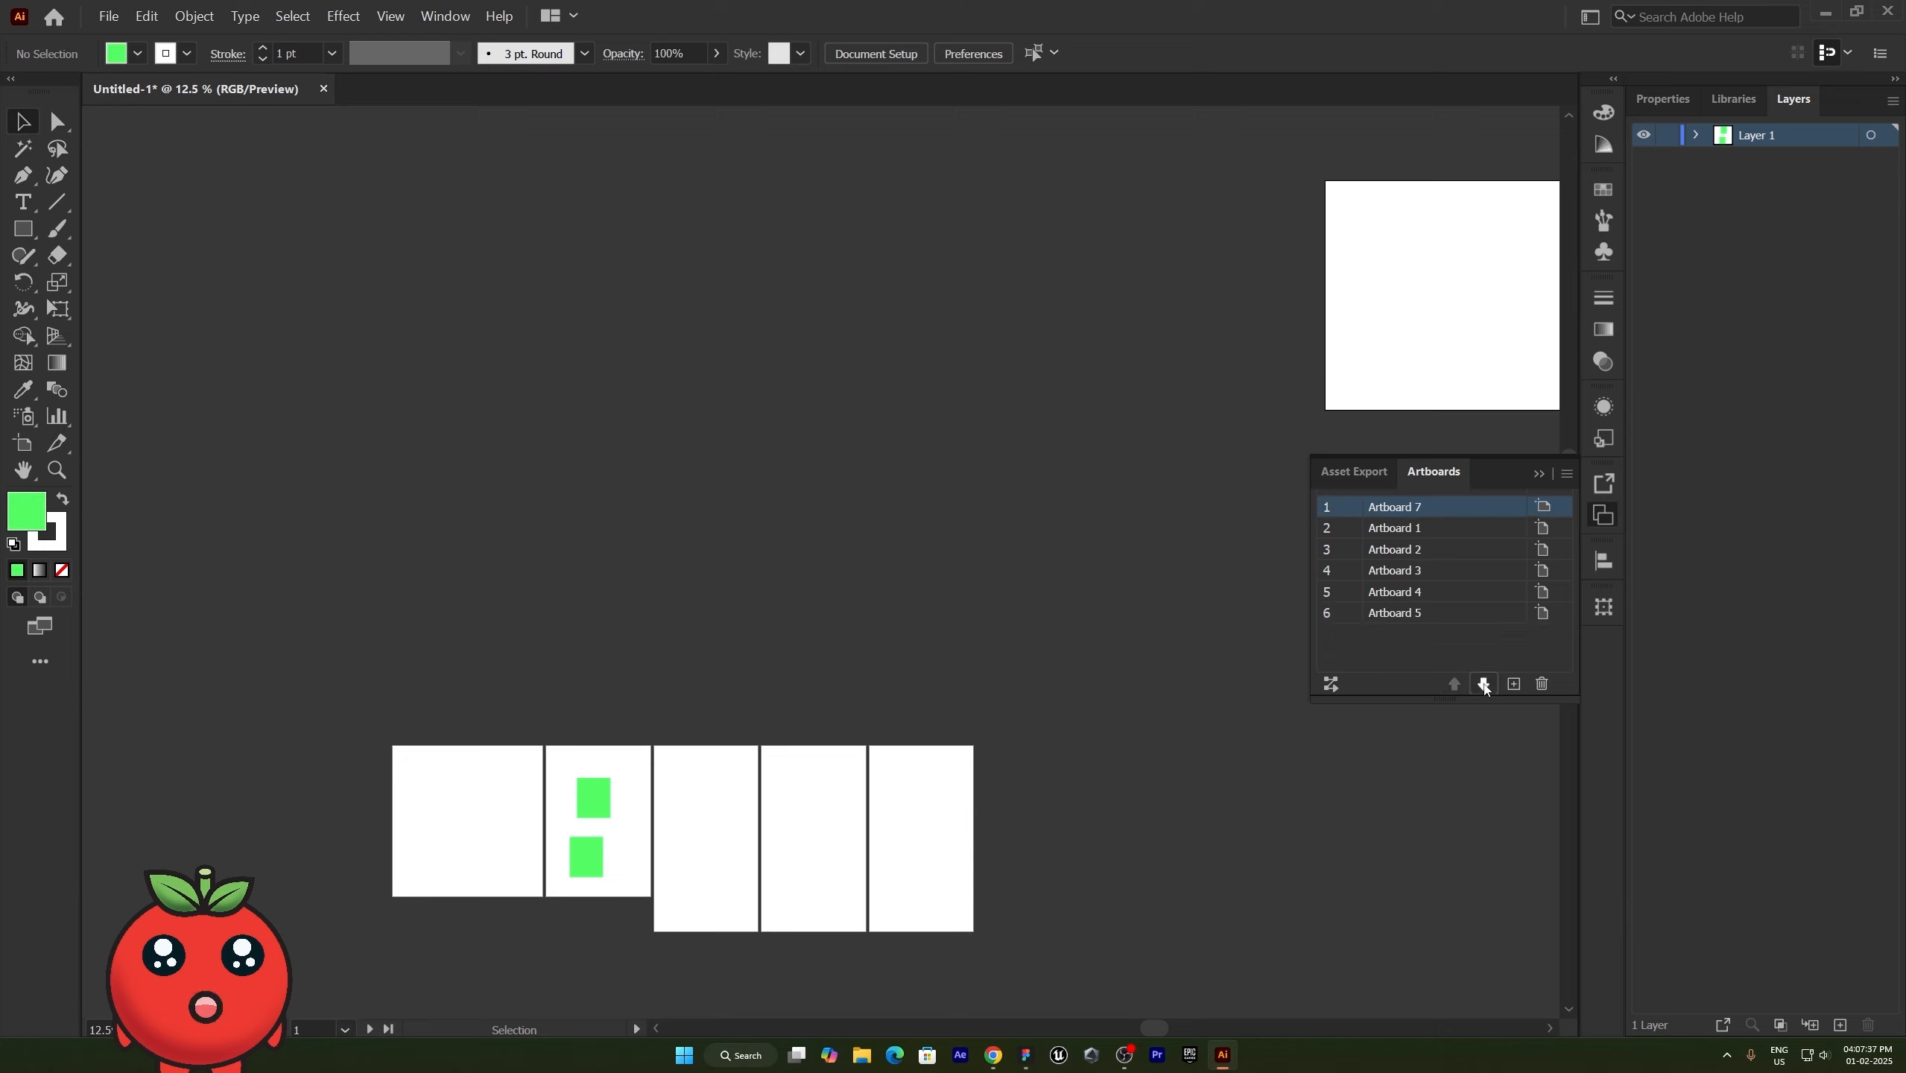
left_click(1482, 685)
left_click(1482, 686)
left_click(1483, 685)
left_click(1484, 686)
left_click(1484, 686)
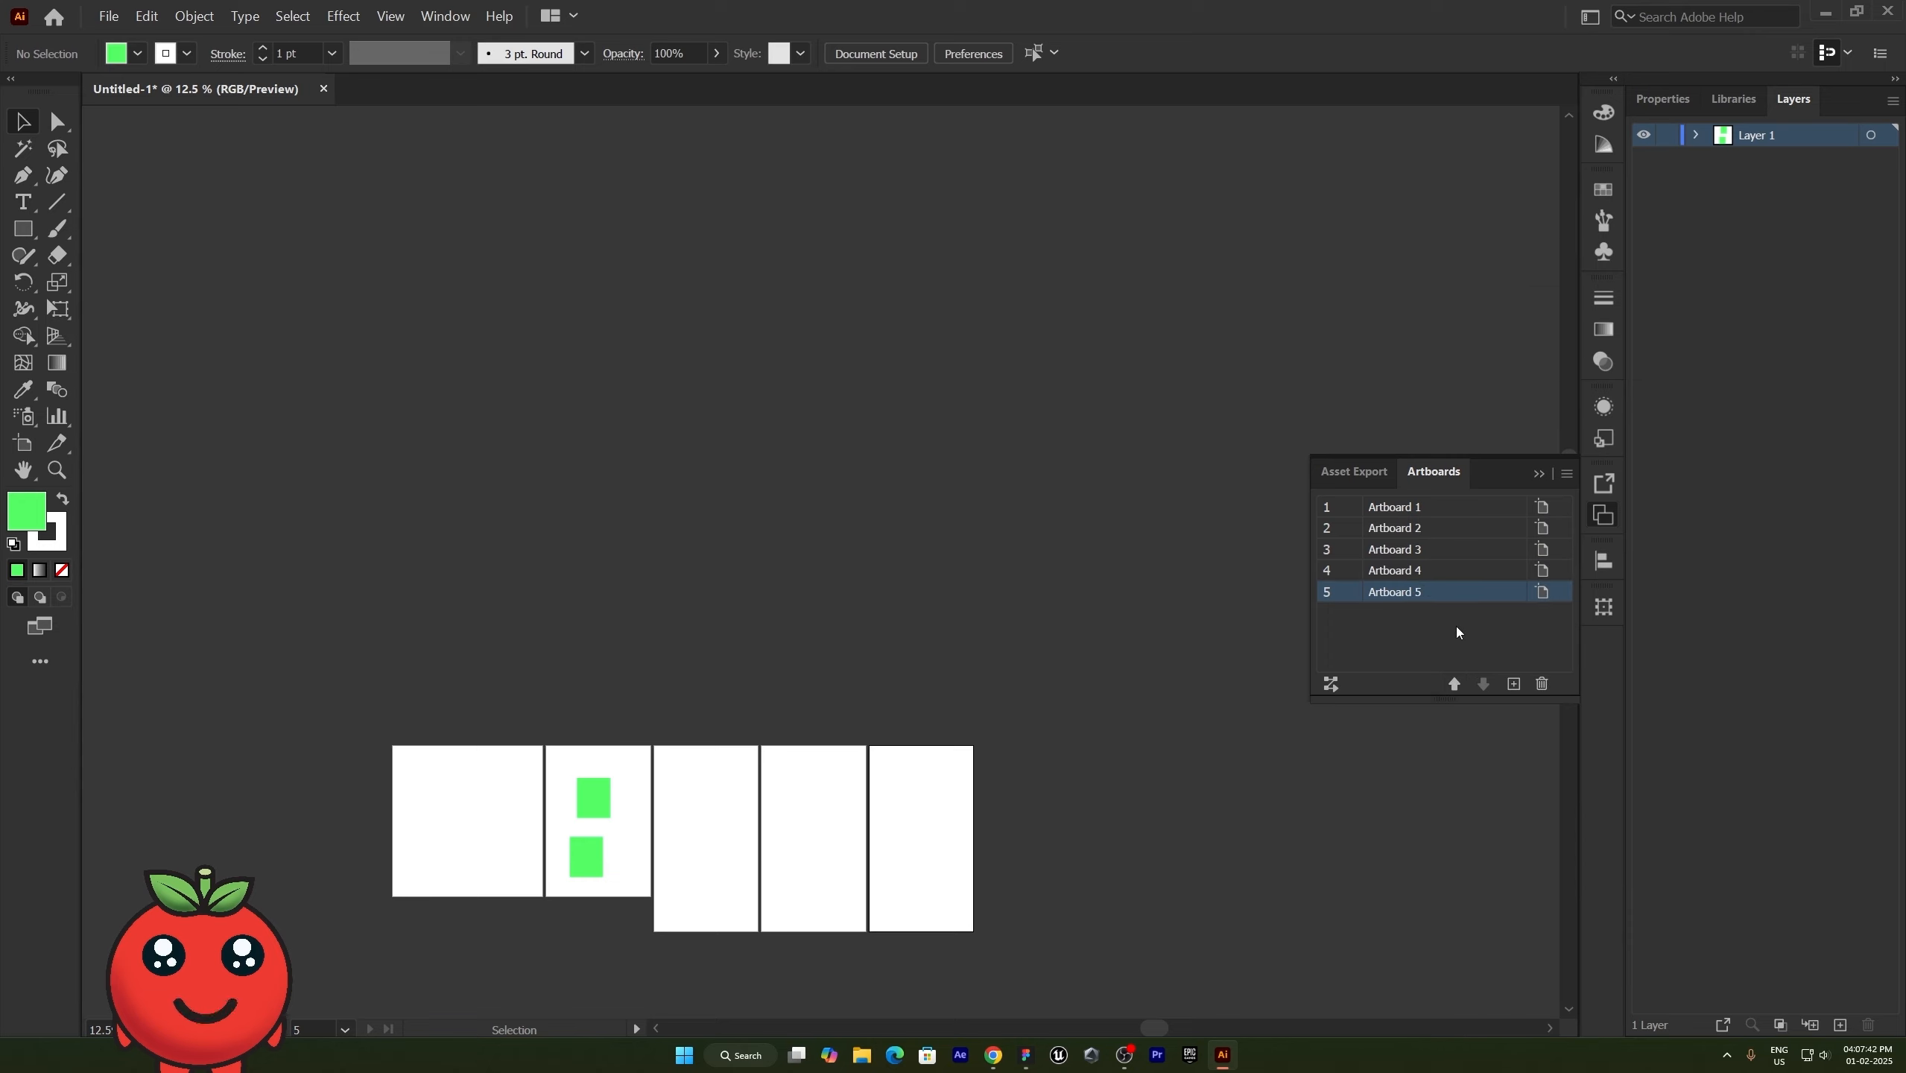
- Collapse the artboard list, expand Layer 1, and select its lower listed rectangle
left_click(1536, 476)
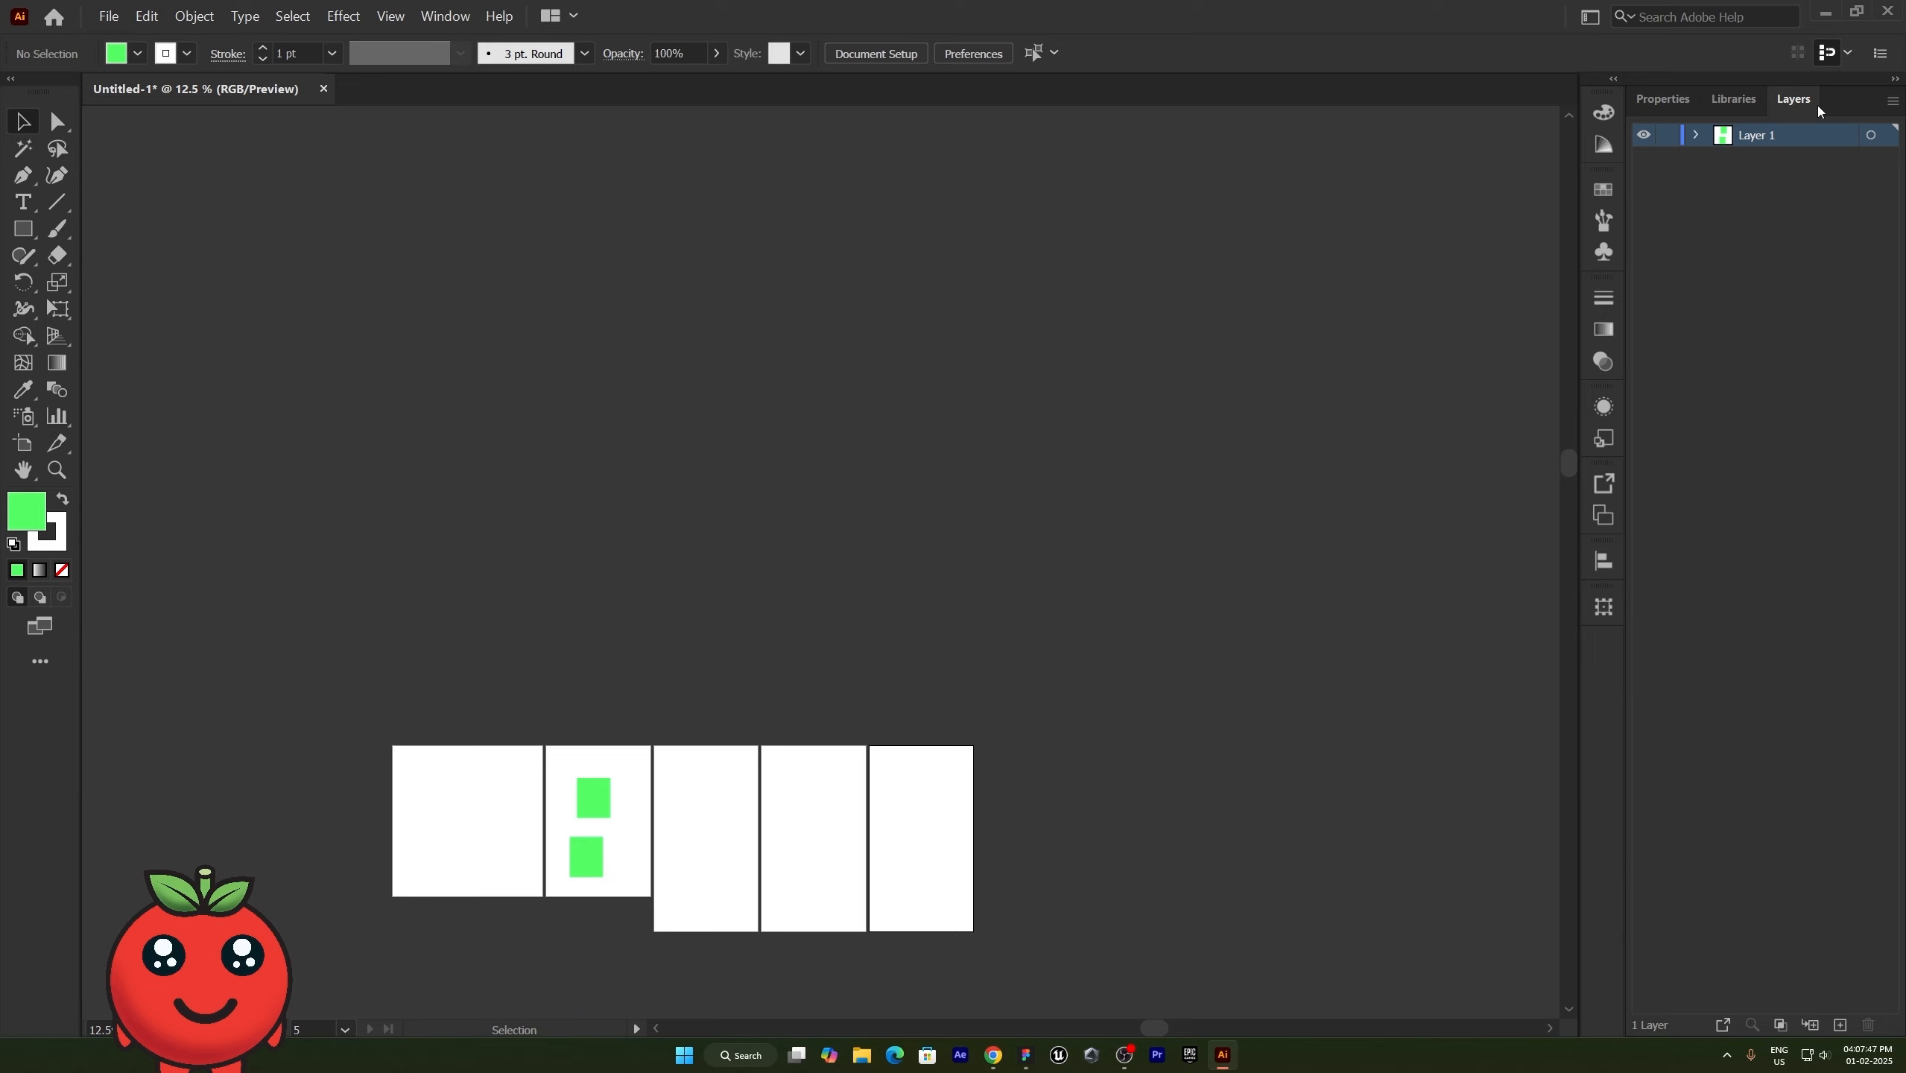
left_click(1695, 136)
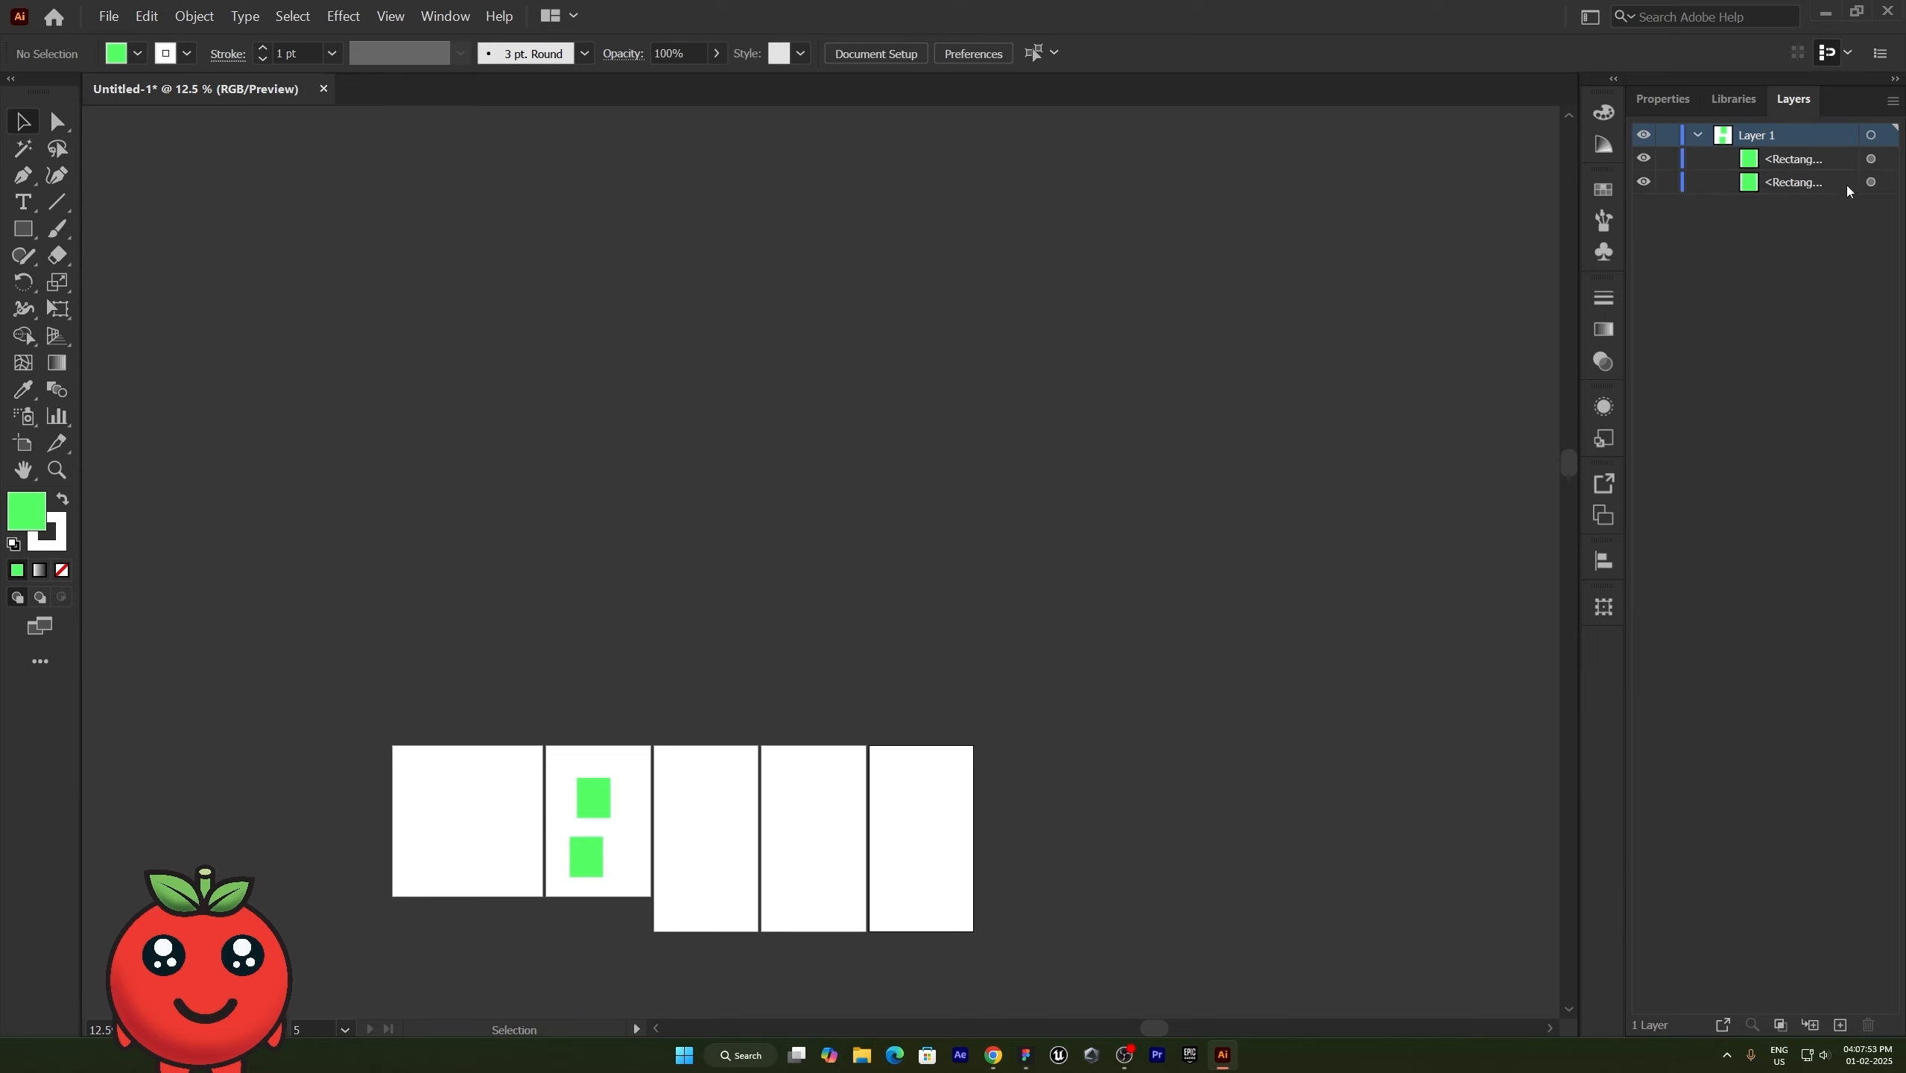
left_click(1872, 182)
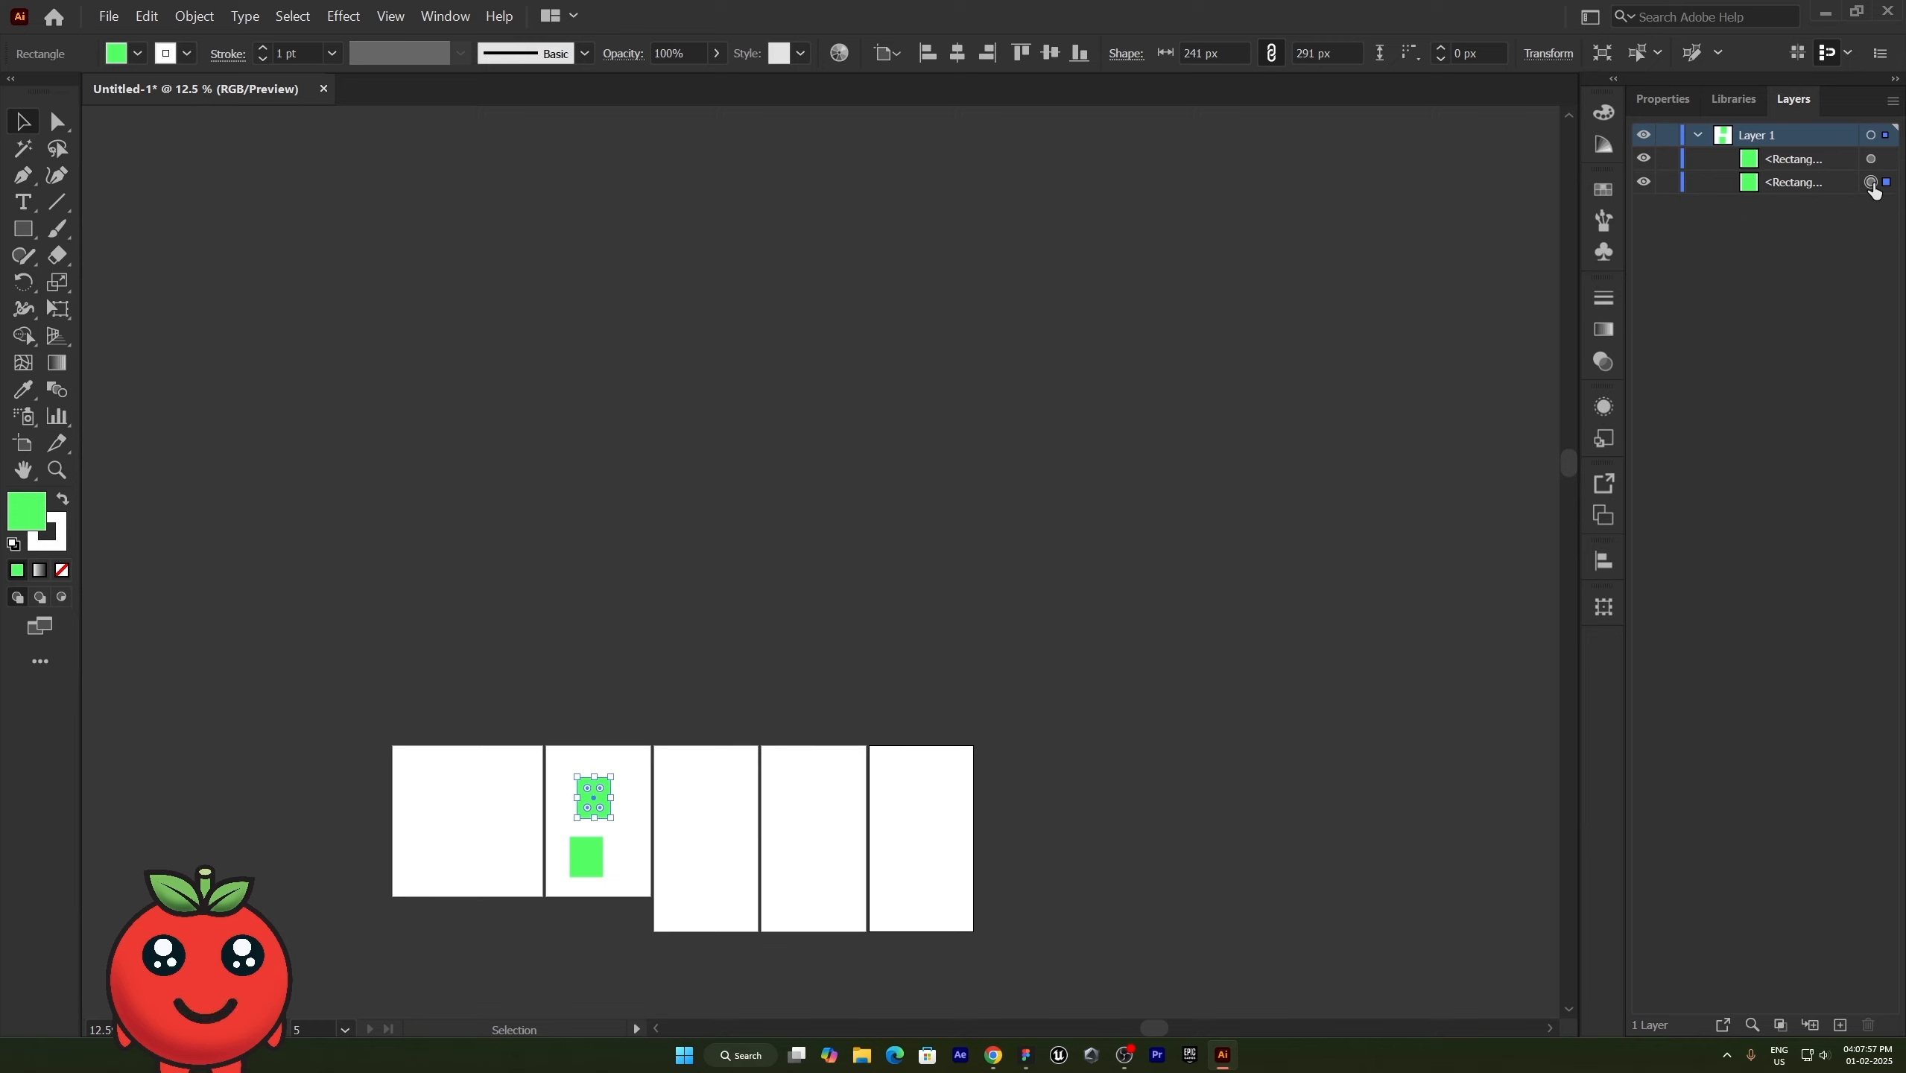
- Fit Artboard 5 in the window, and make Artboard 2 active from the artboard list and fit it in the window
key("ctrl")
key("ctrl+0")
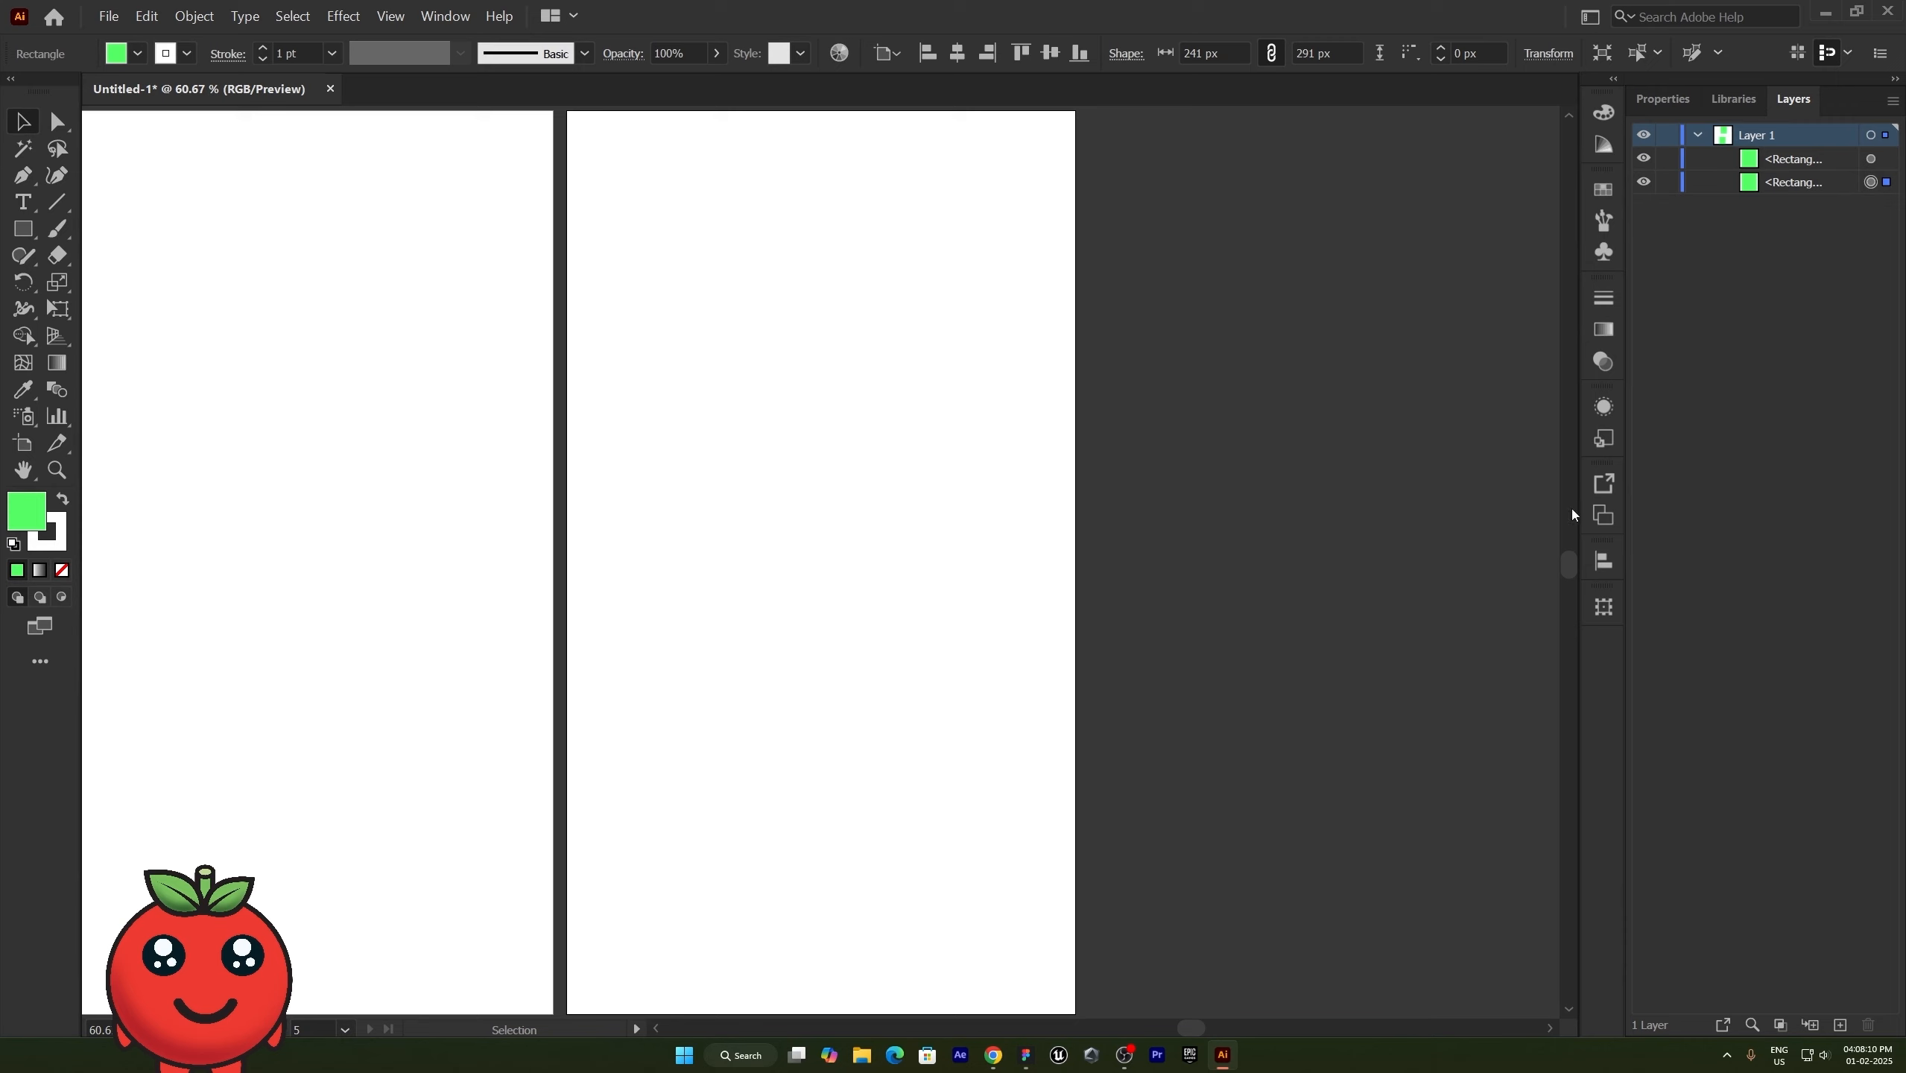
left_click(1604, 513)
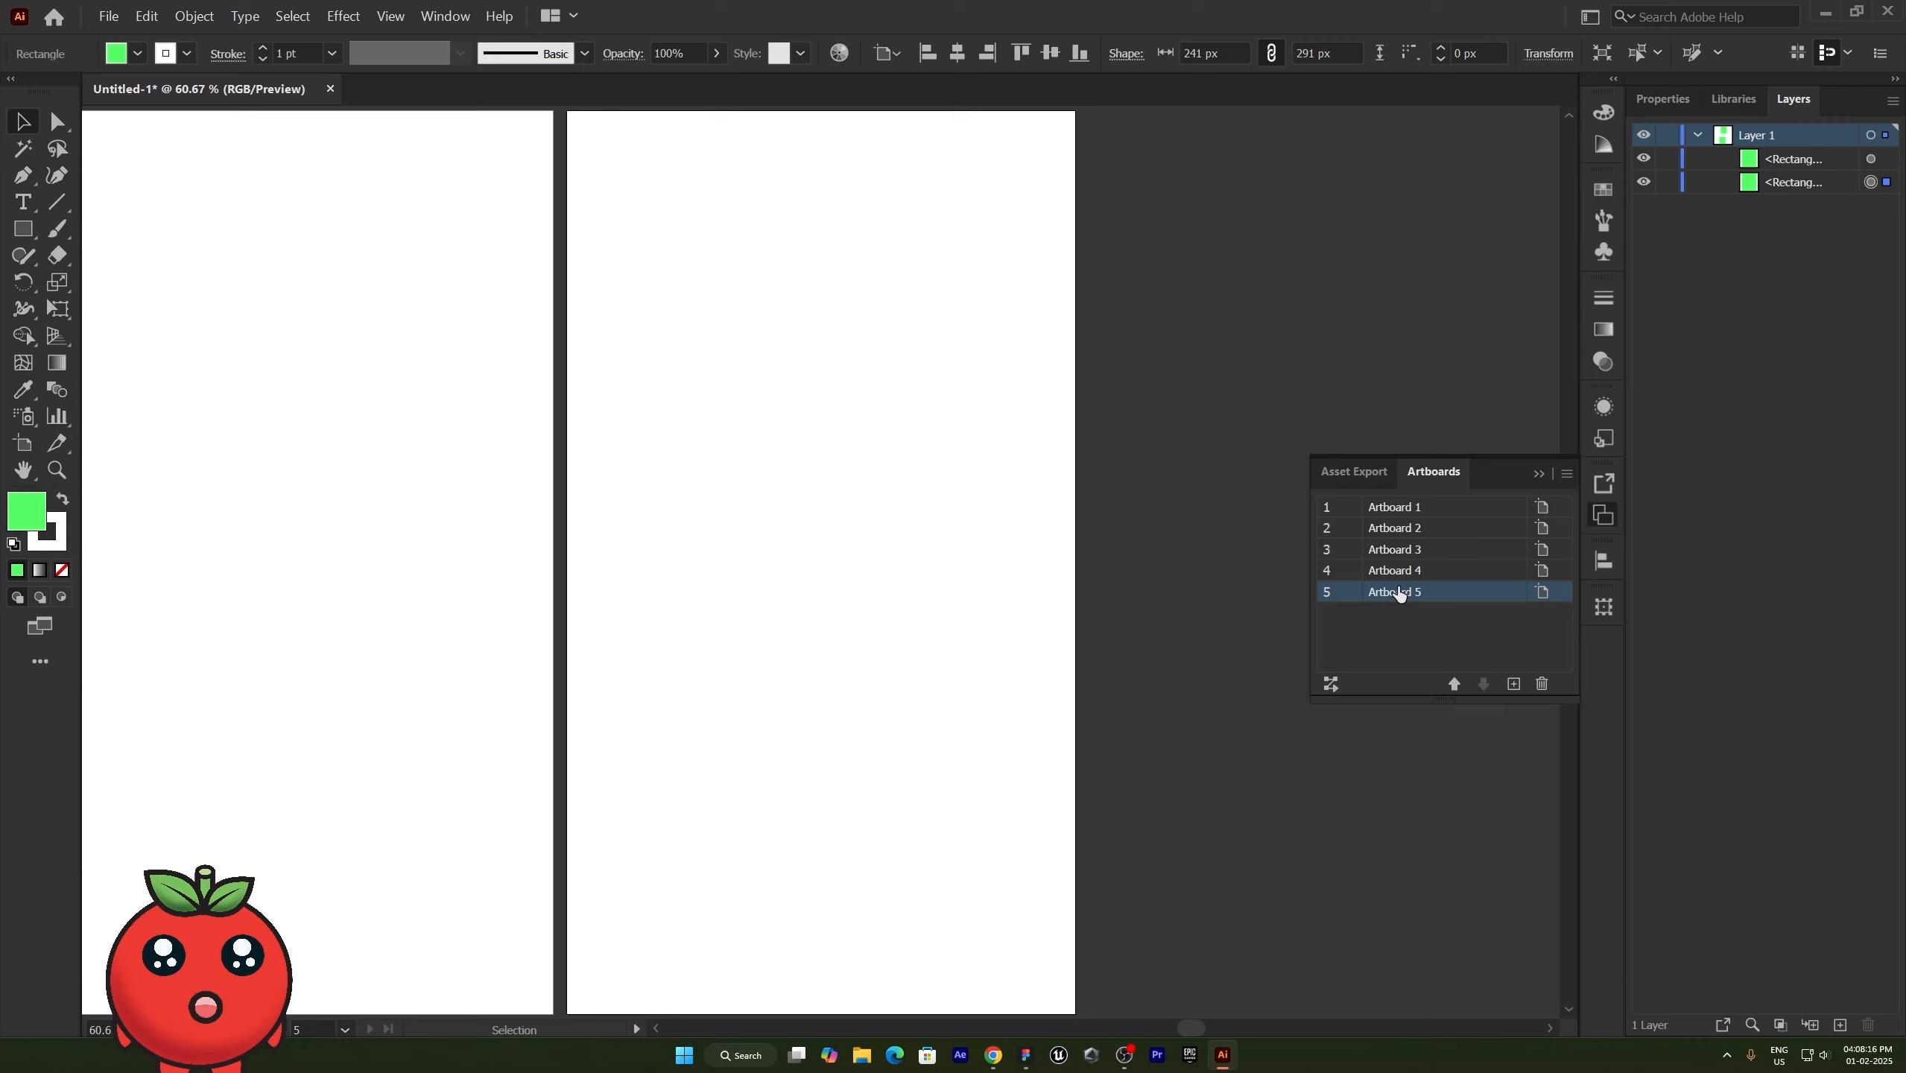
left_click(1410, 533)
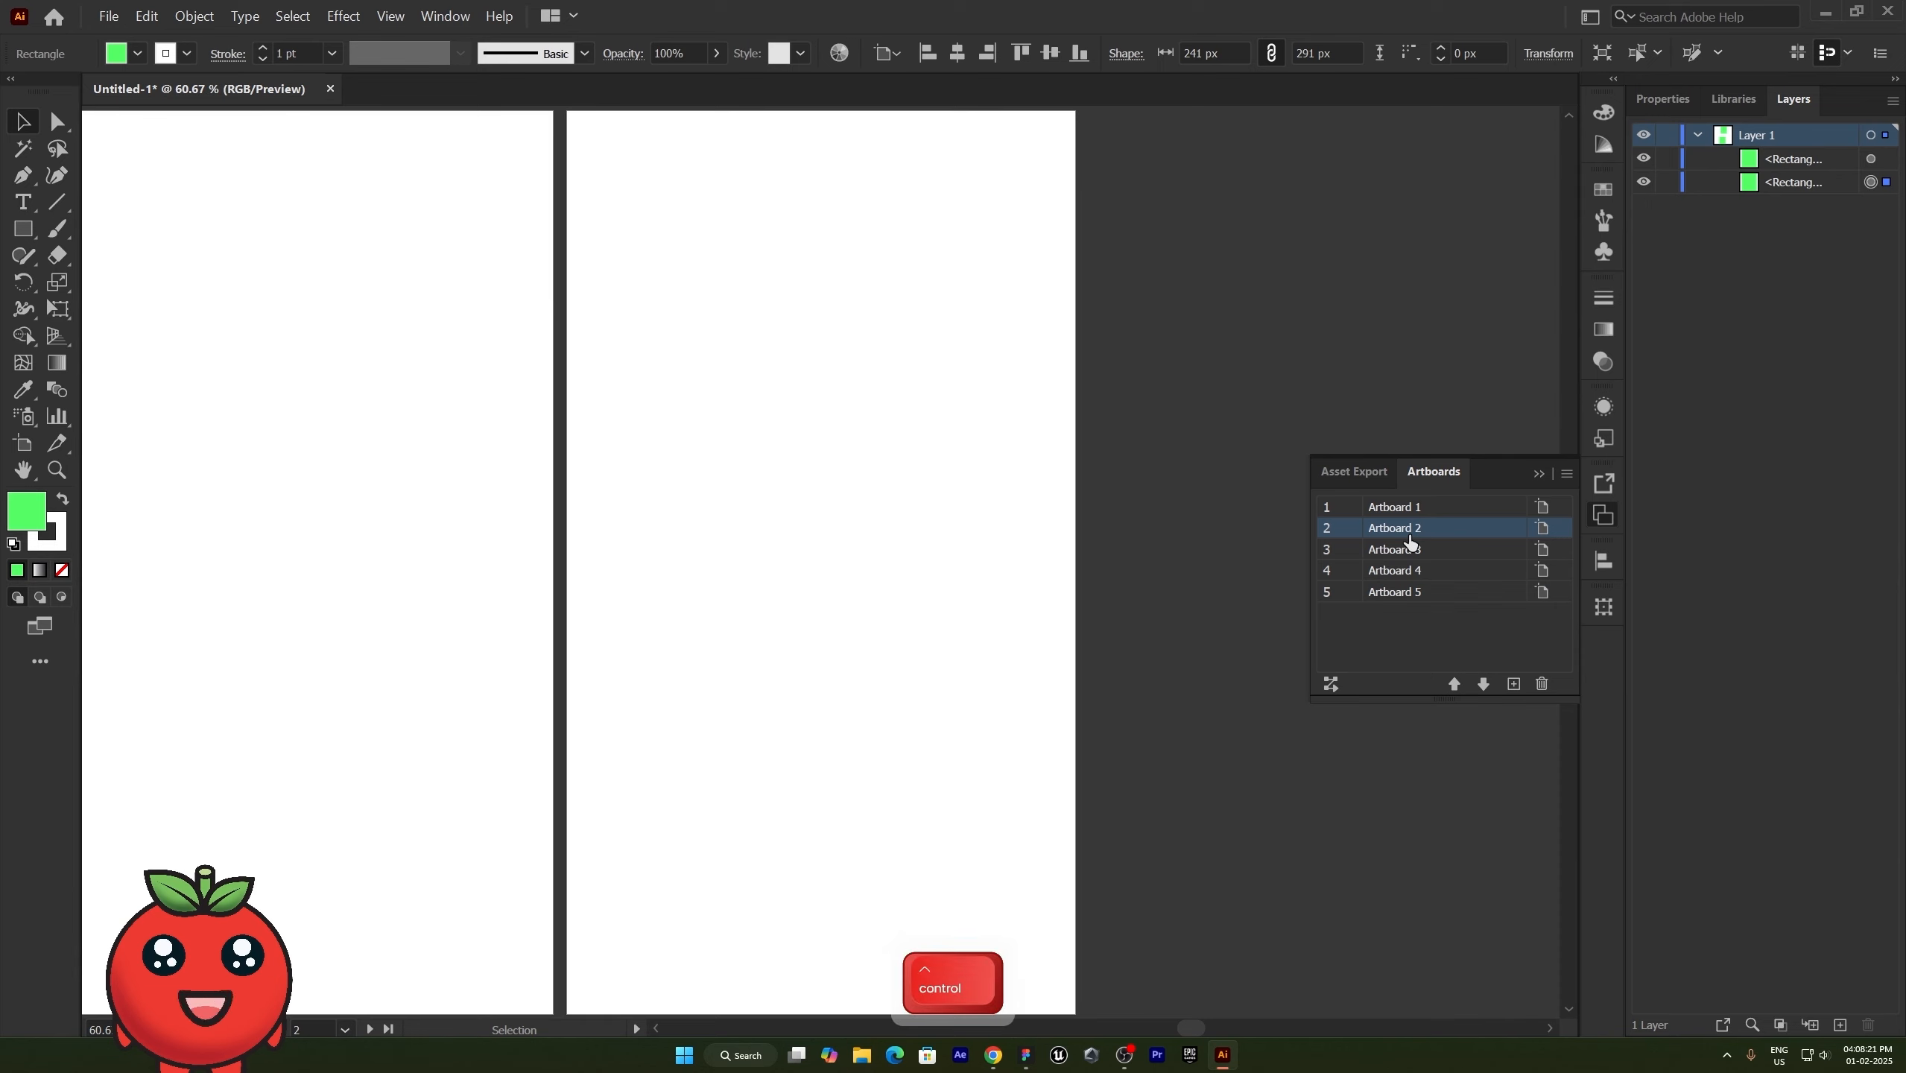
key("ctrl+0")
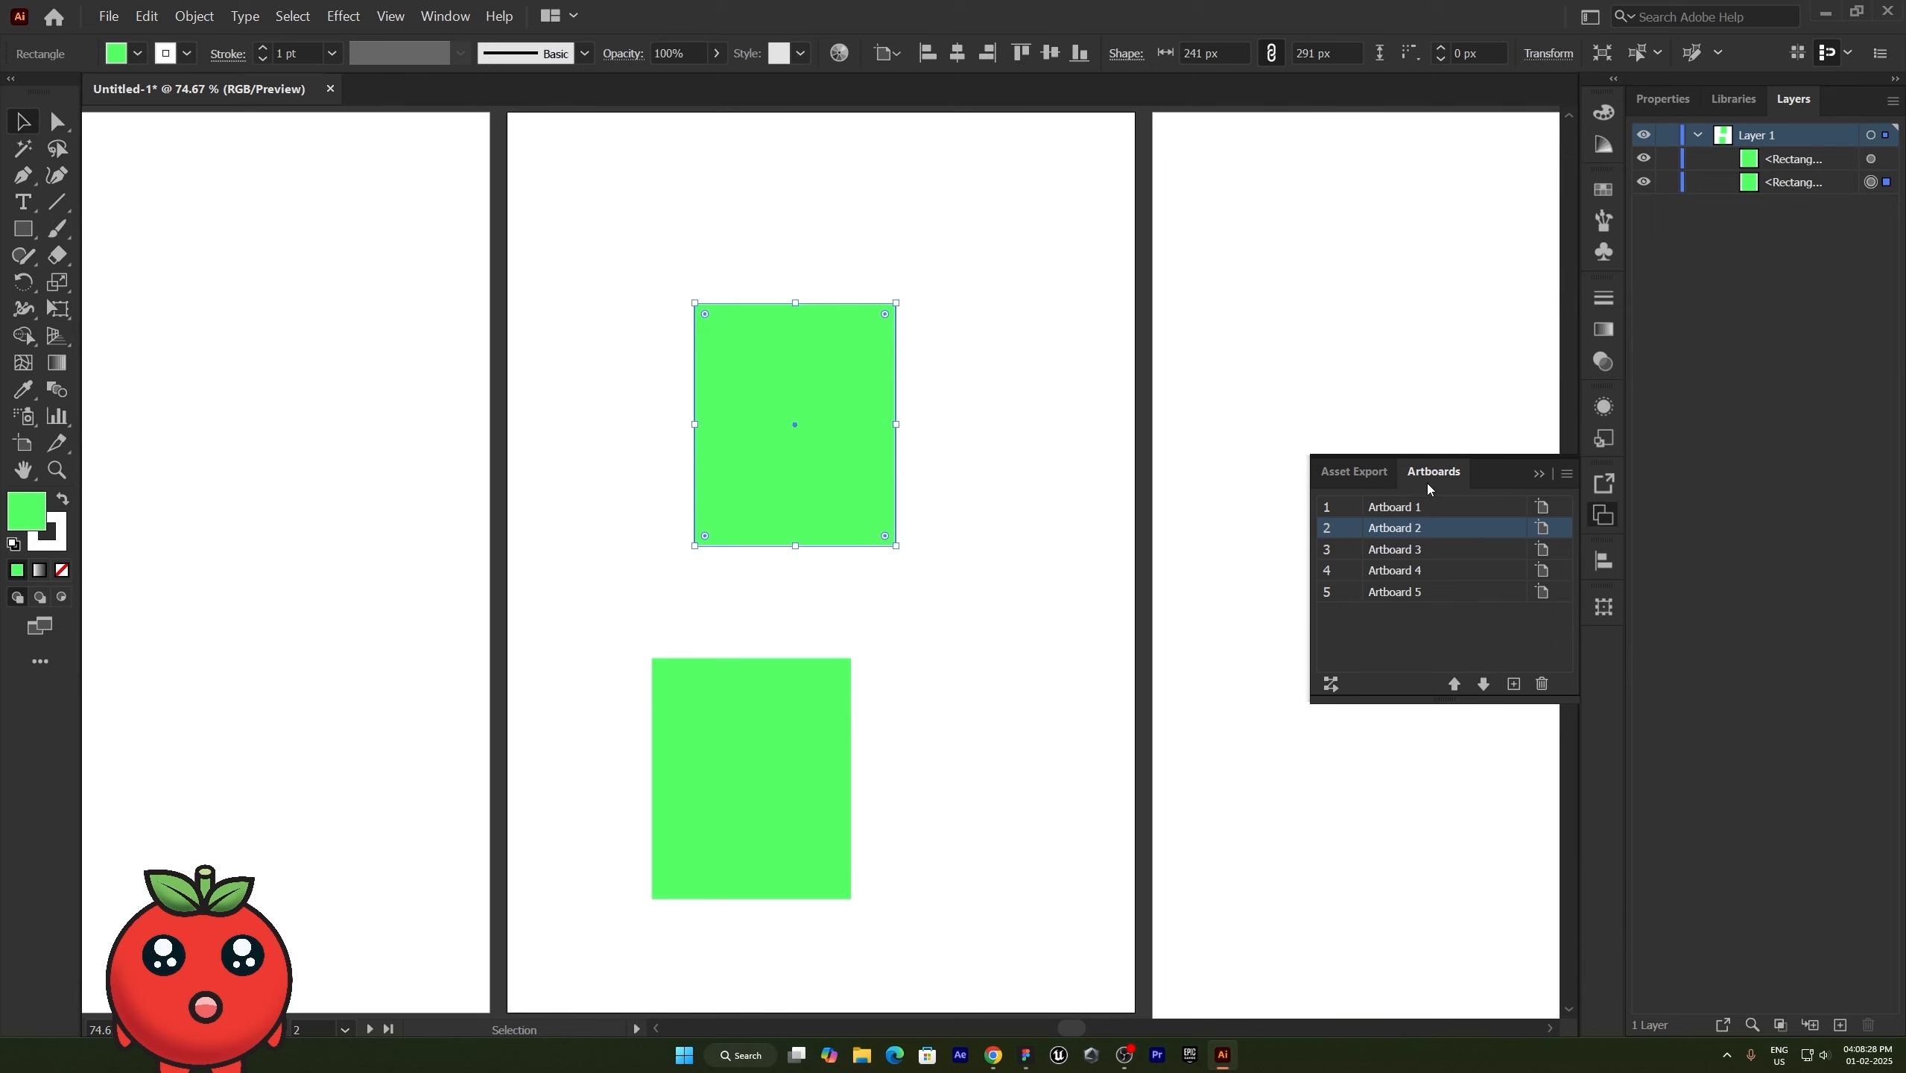
- Float the artboard list and activate Artboards 3 and 1 alternately on the canvas, and dock the list back in place
left_click_drag(1428, 473, 1262, 689)
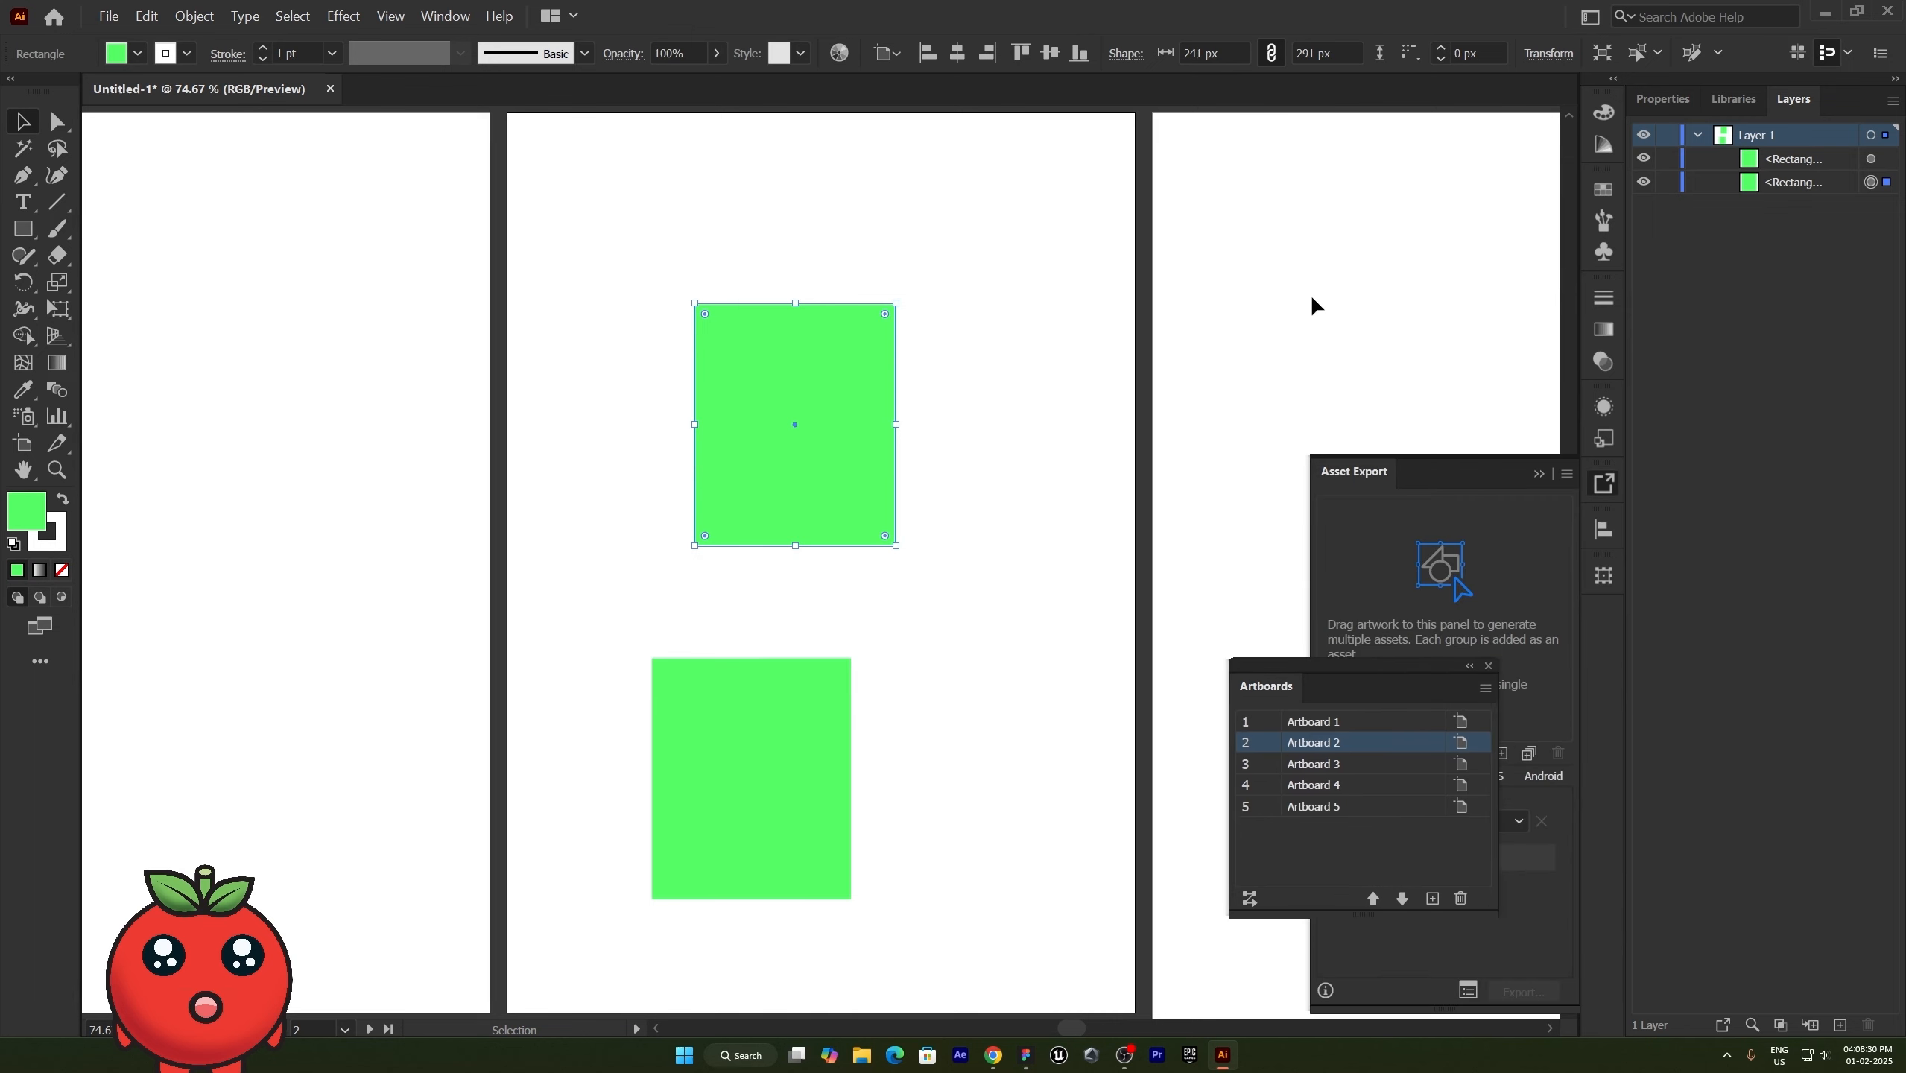
left_click(1314, 300)
left_click(402, 385)
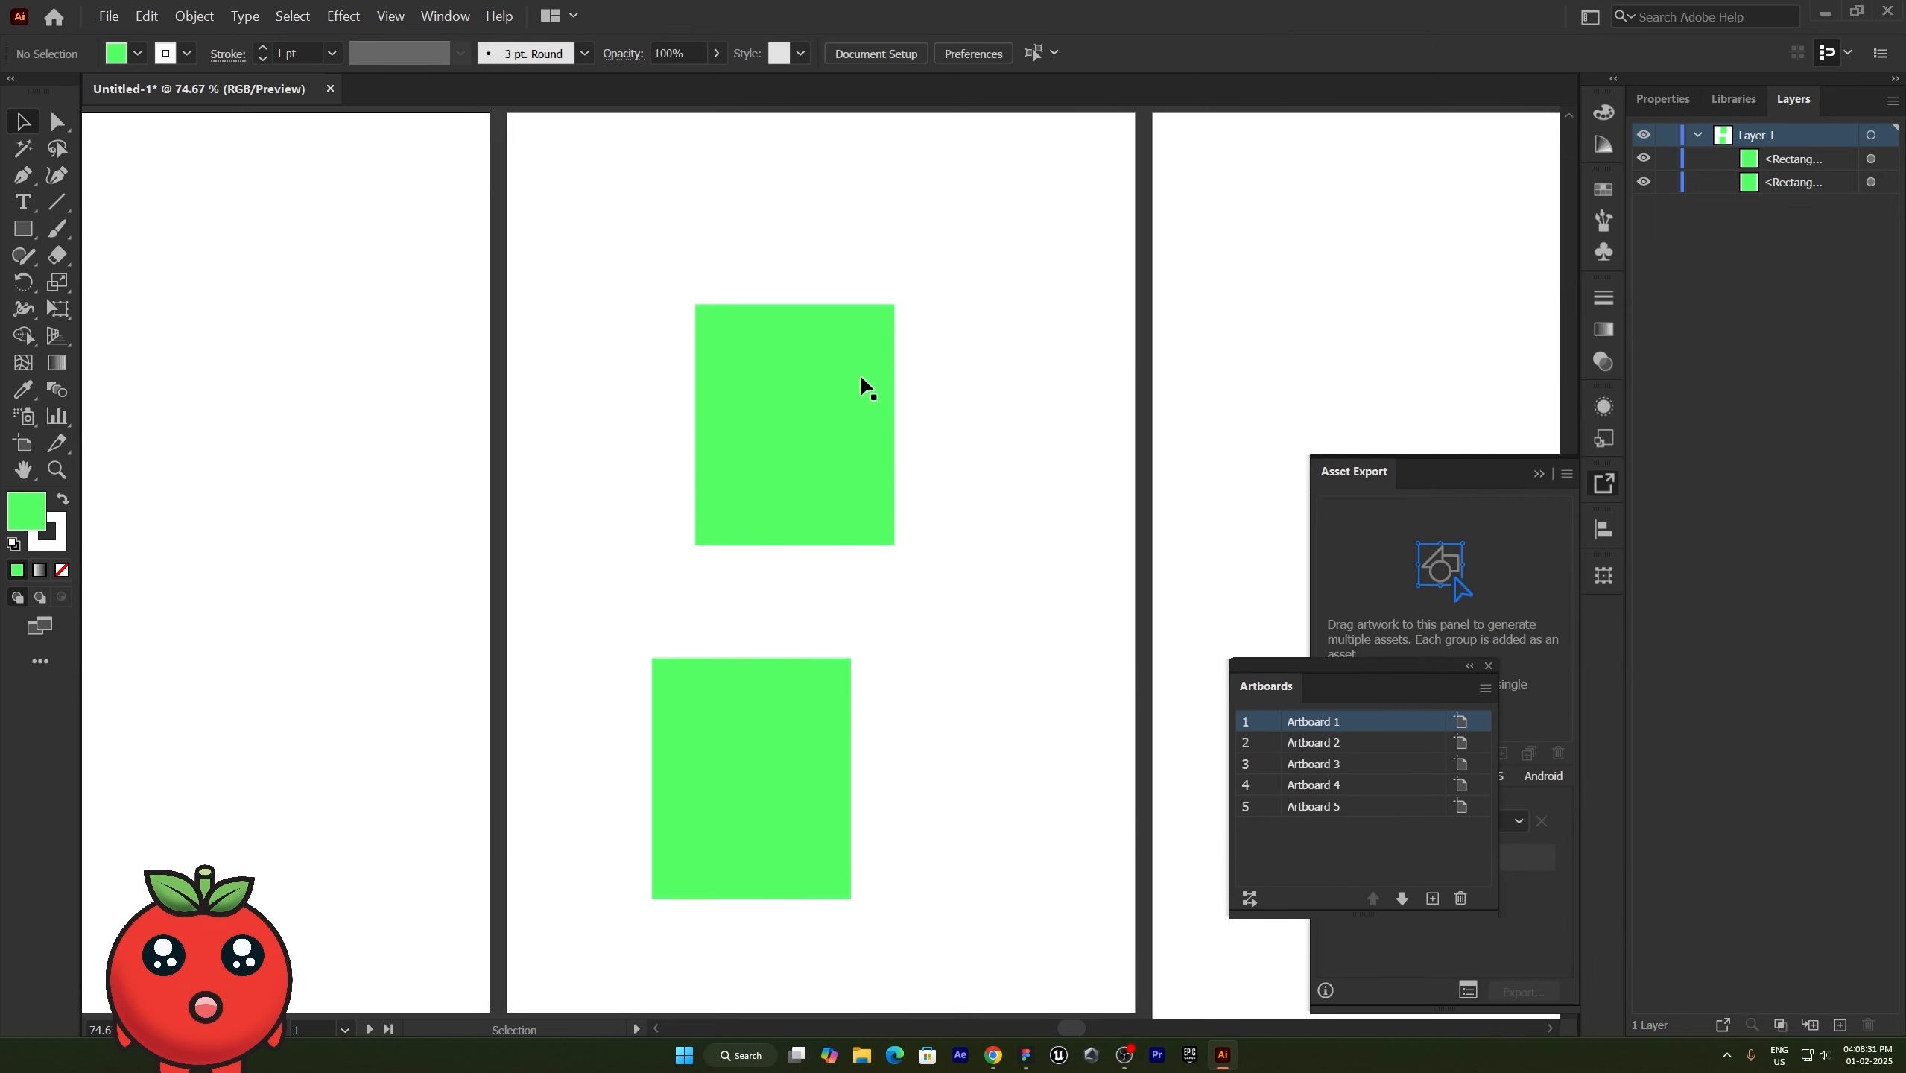
left_click(1290, 251)
left_click(339, 311)
left_click(1223, 303)
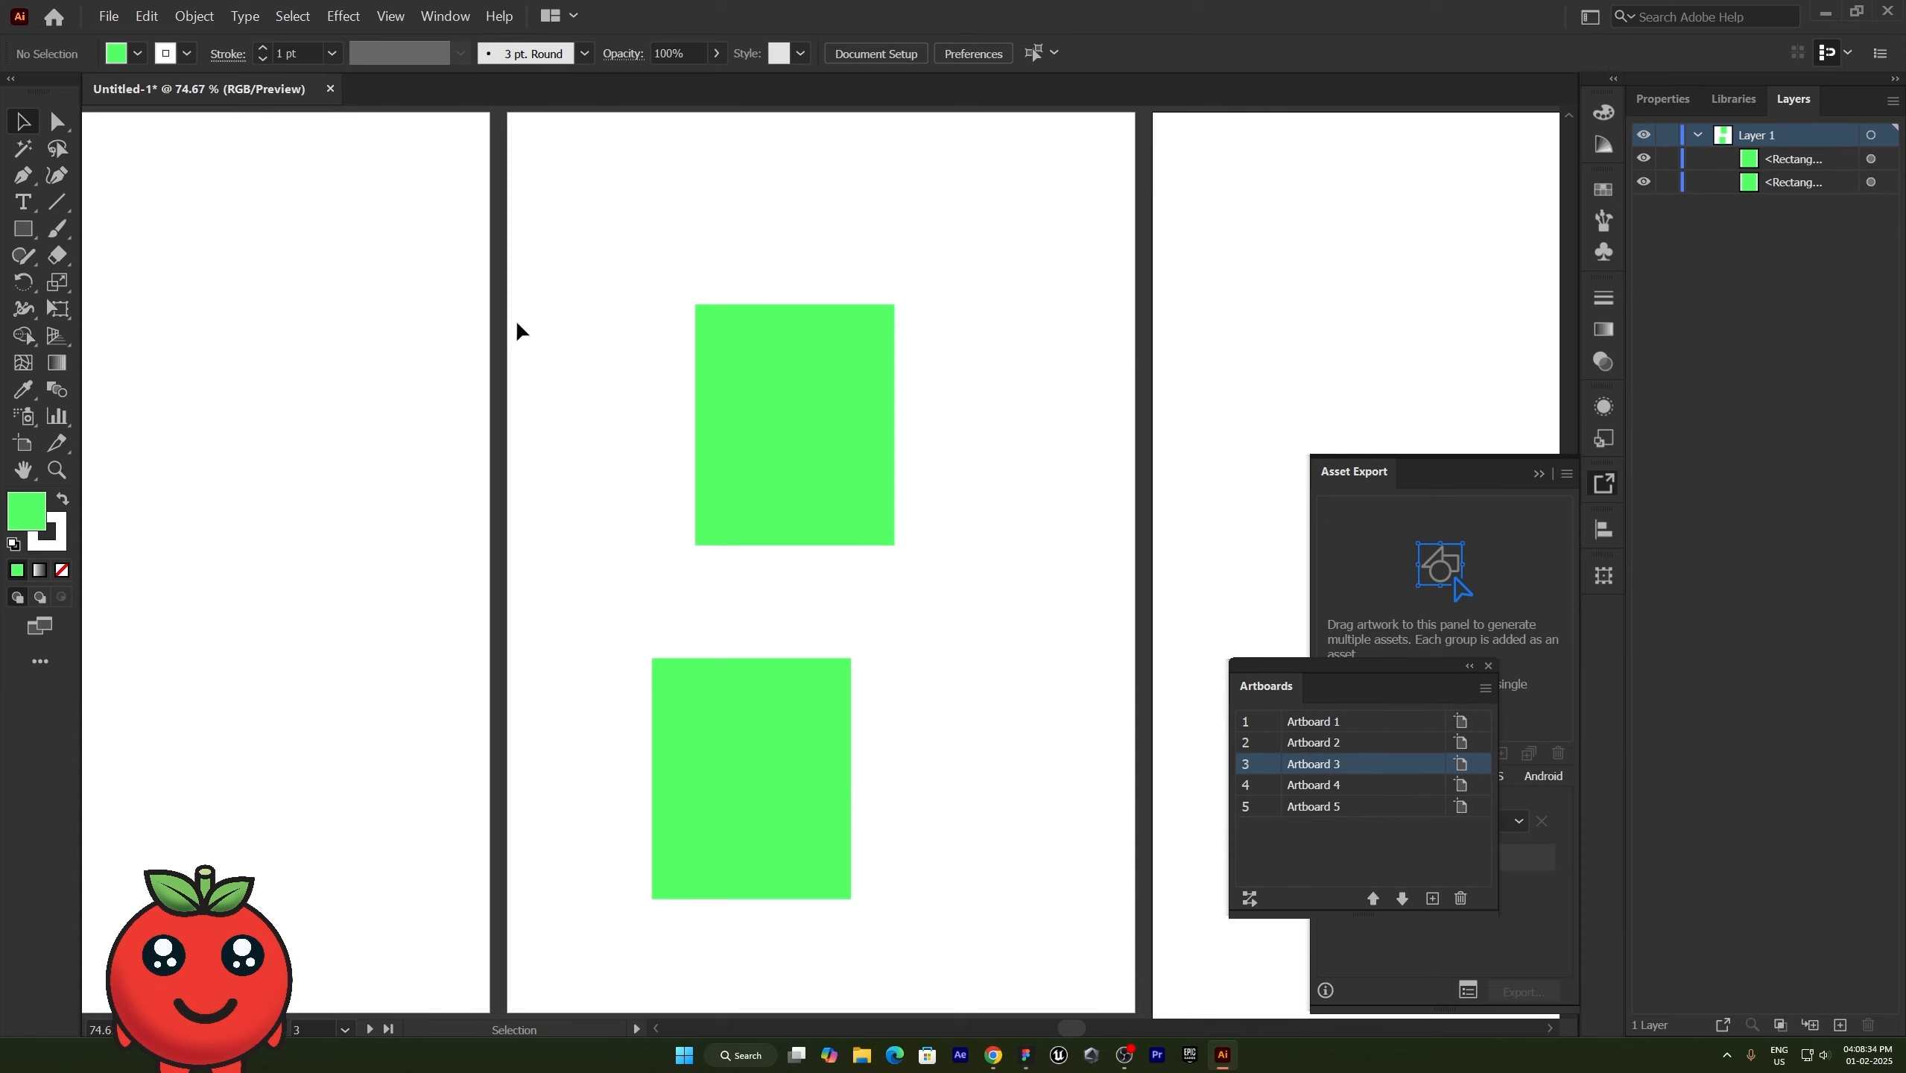
left_click_drag(1266, 686, 1411, 457)
- Rotate the canvas view with the Rotate View tool, examine the tilted canvas zoomed out, and turn the view back upright
left_click(24, 469)
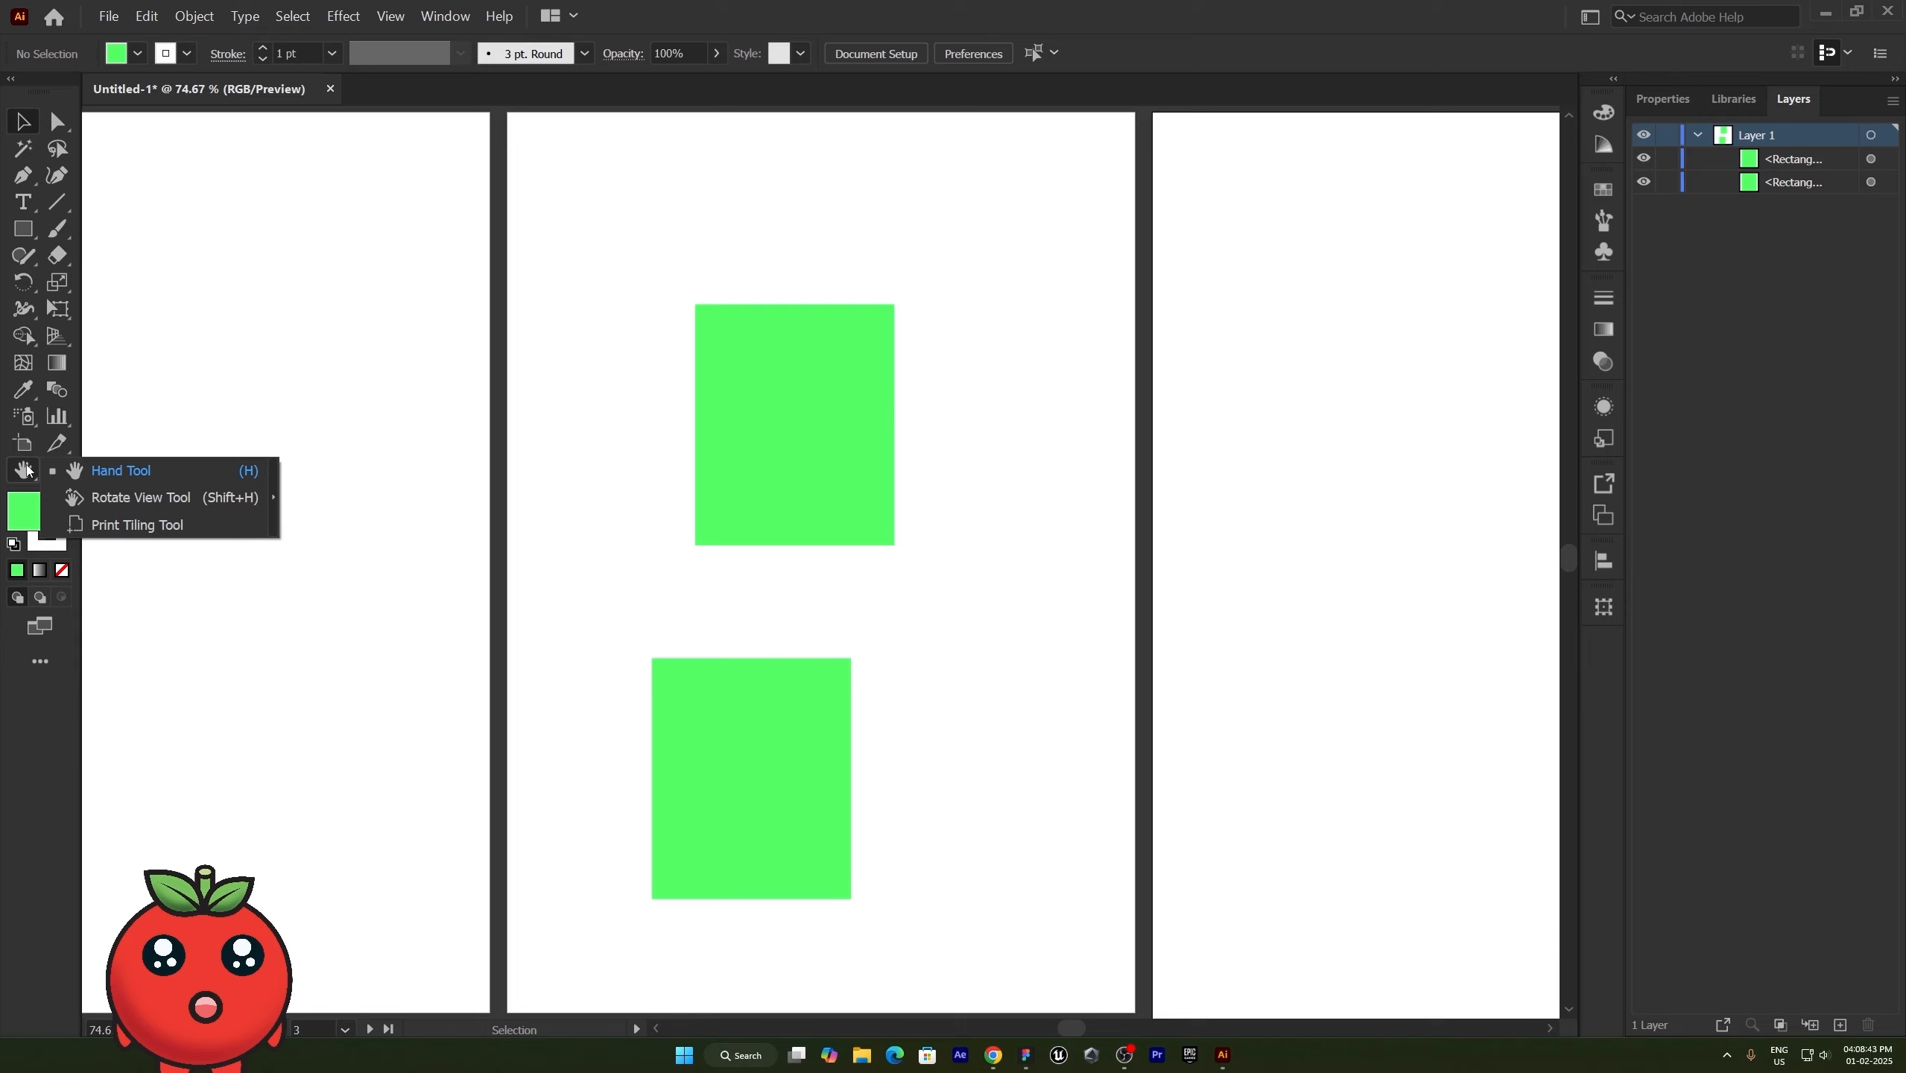
left_click(130, 507)
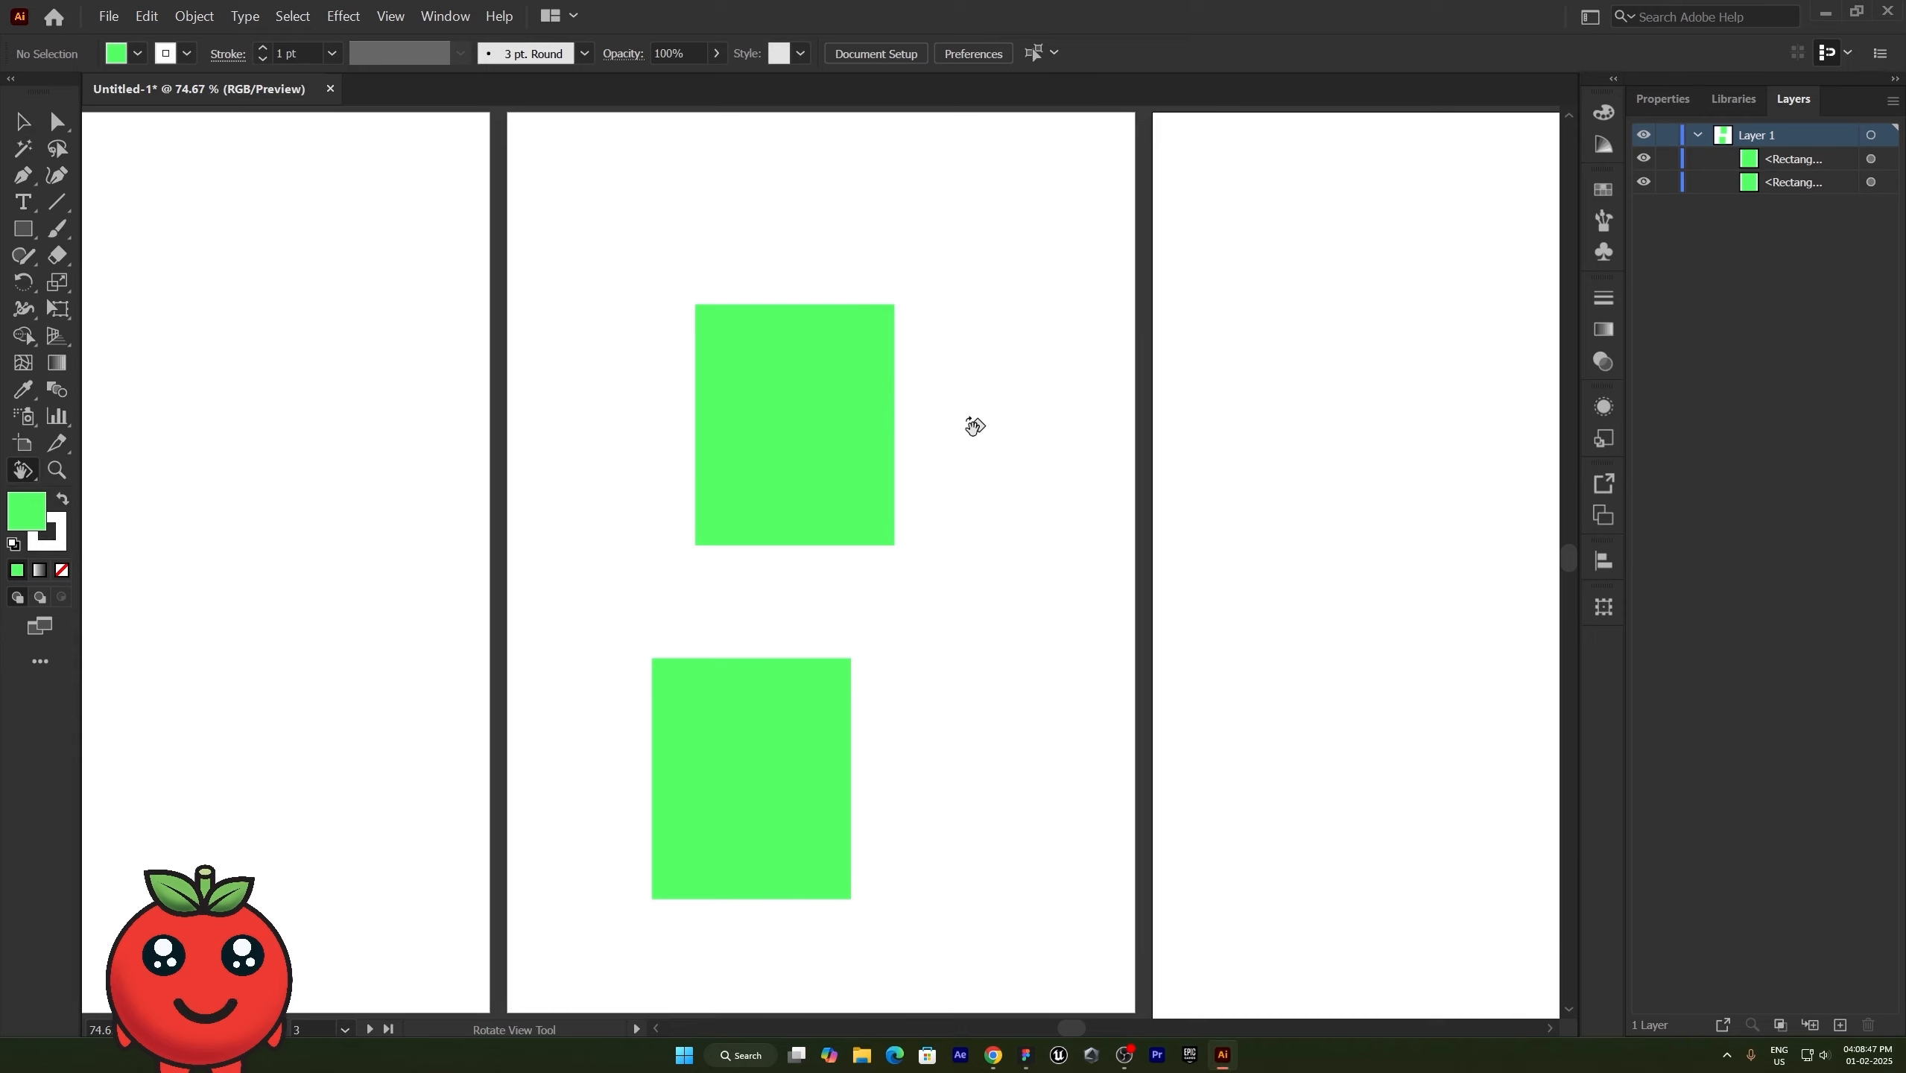
left_click_drag(975, 427, 608, 558)
scroll(648, 532, "down", 3)
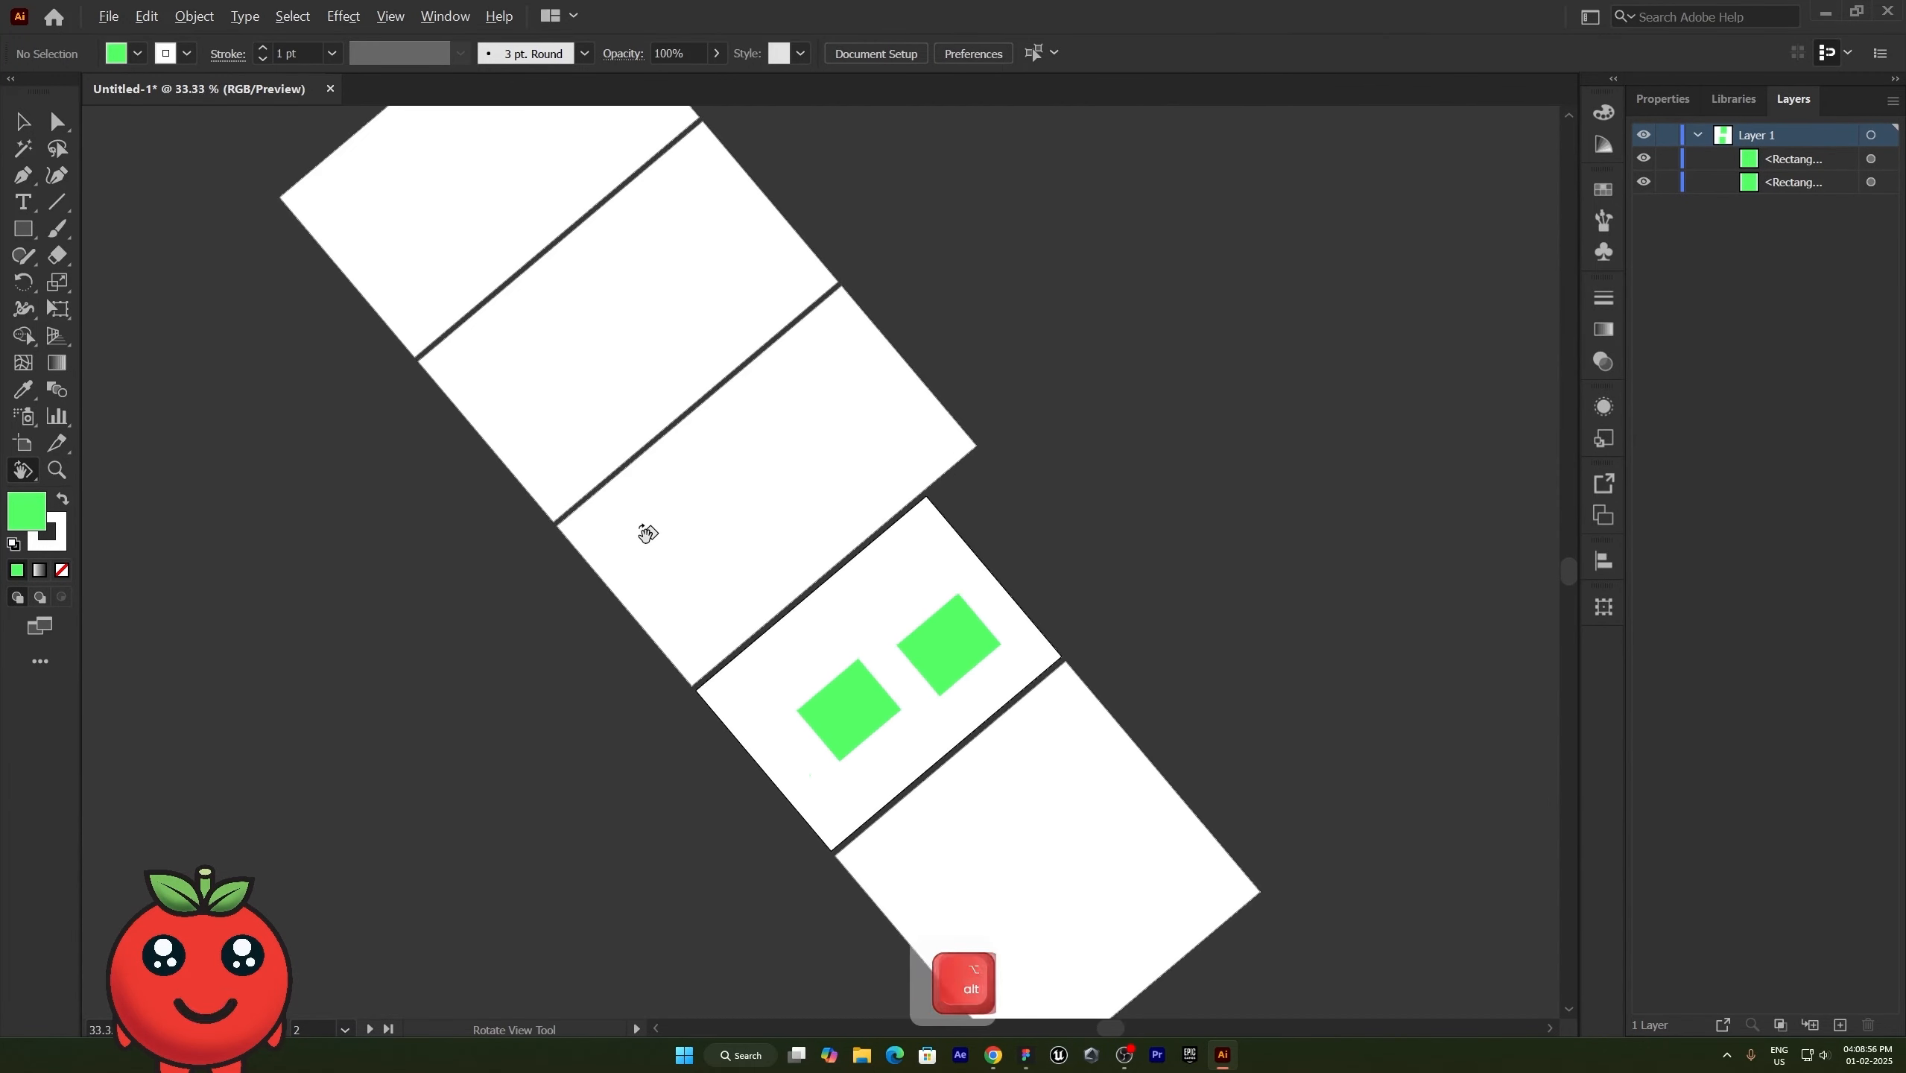
scroll(648, 533, "down", 7)
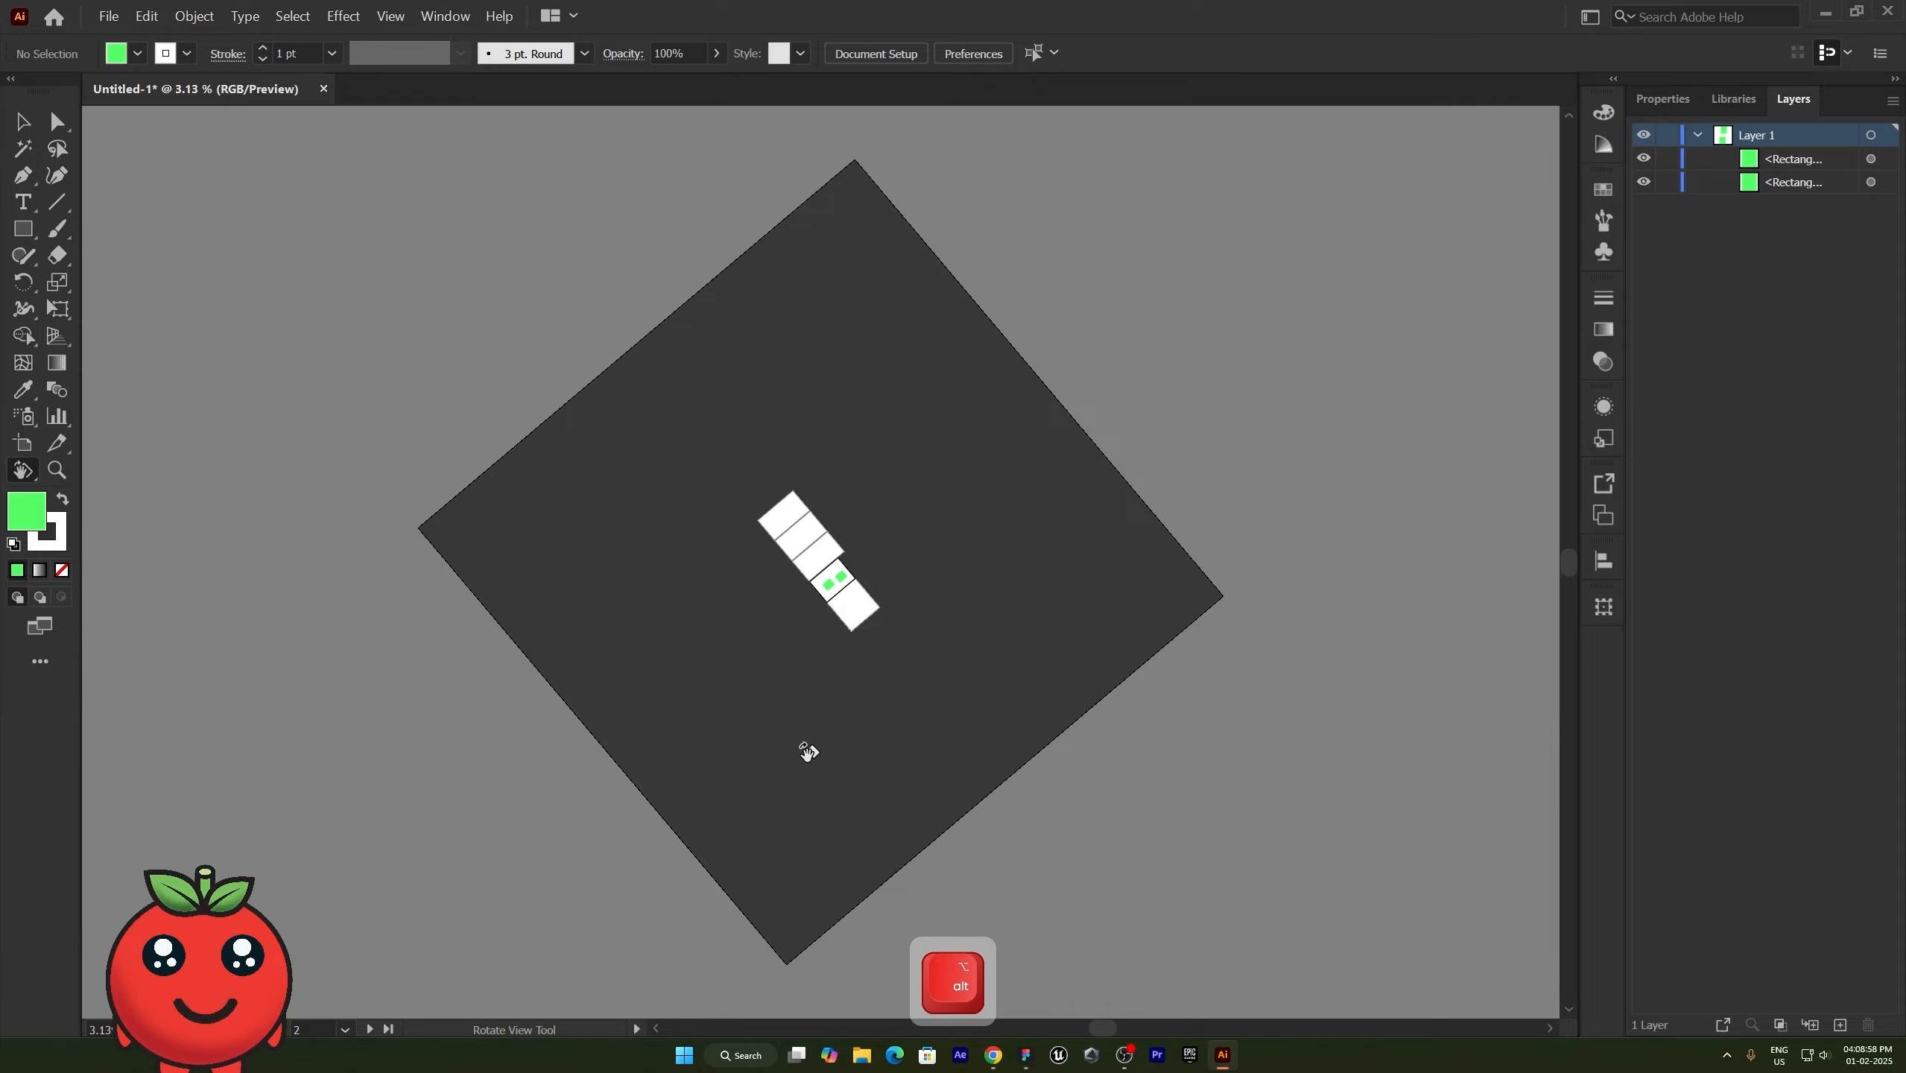
left_click_drag(807, 751, 767, 473)
scroll(826, 518, "up", 2)
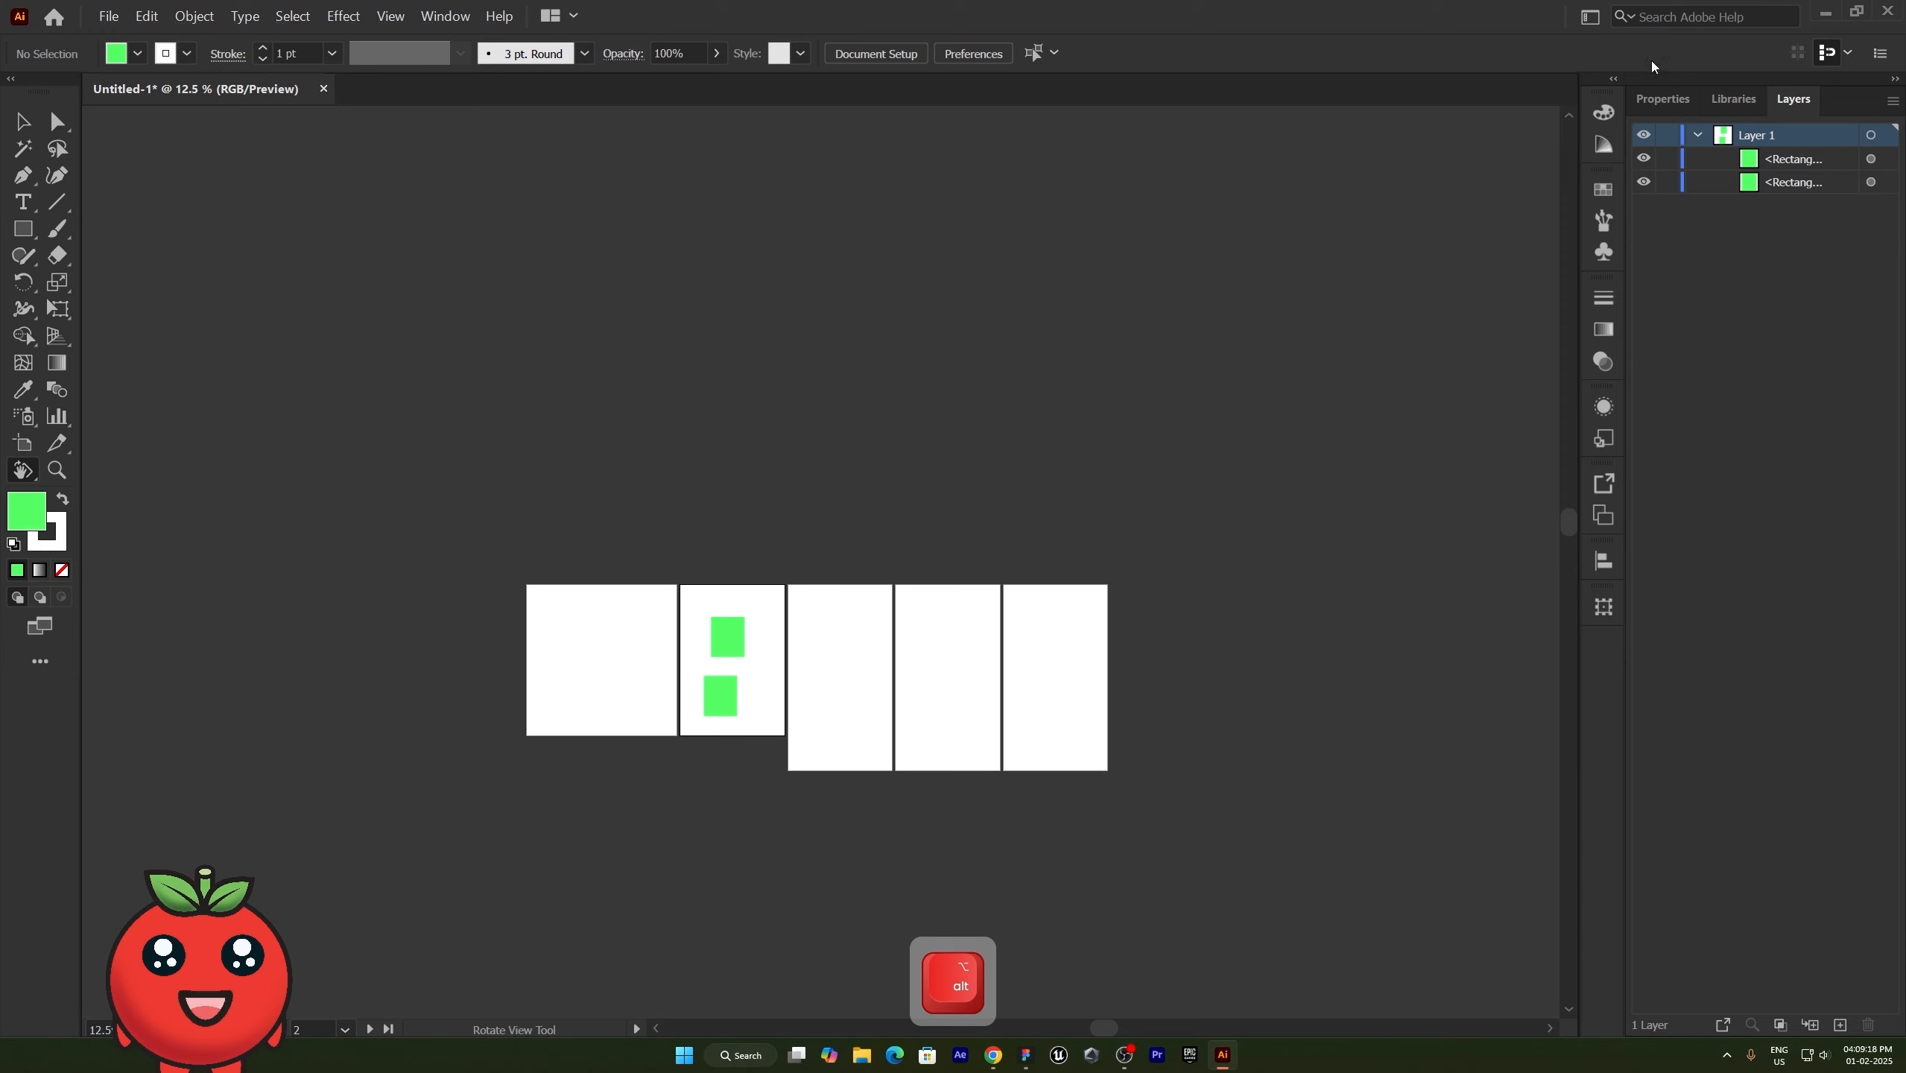
- Show the Properties panel and activate the Print Tiling tool
left_click(1661, 99)
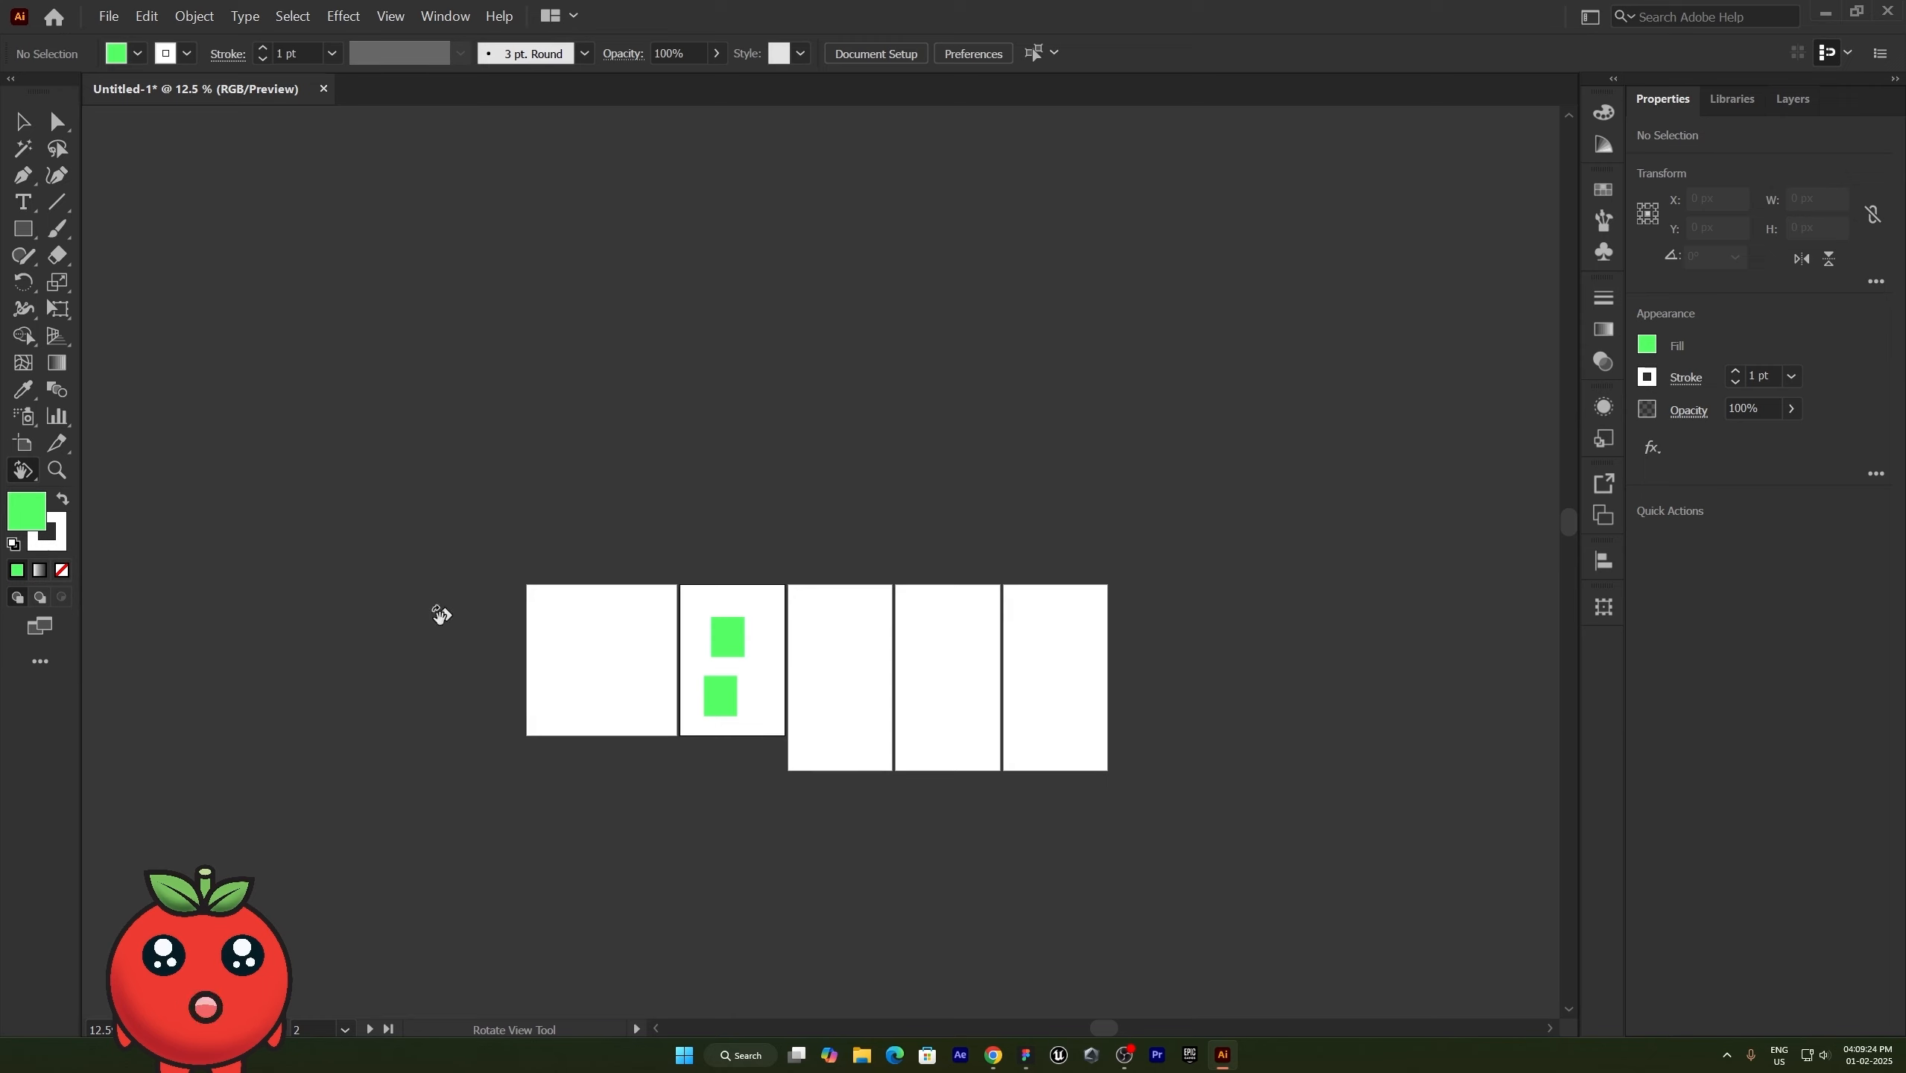
left_click(20, 472)
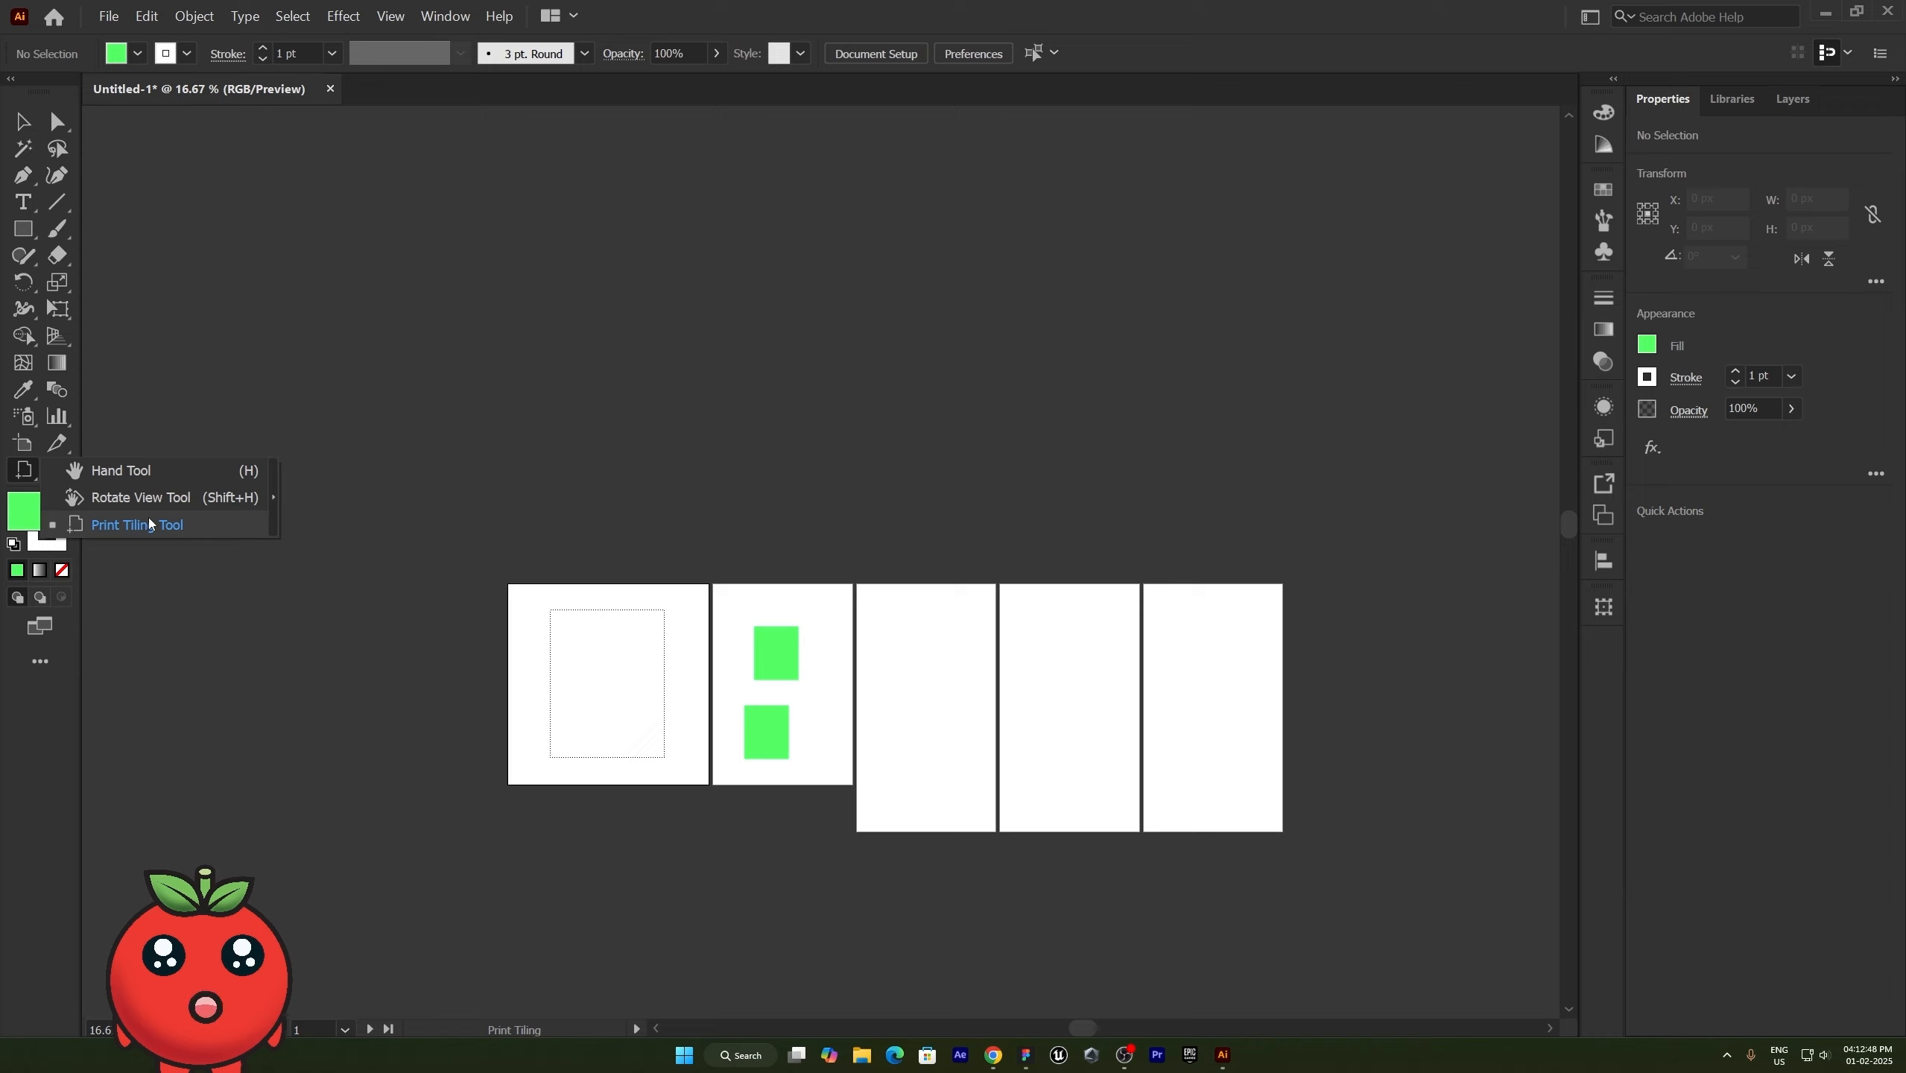
left_click(150, 525)
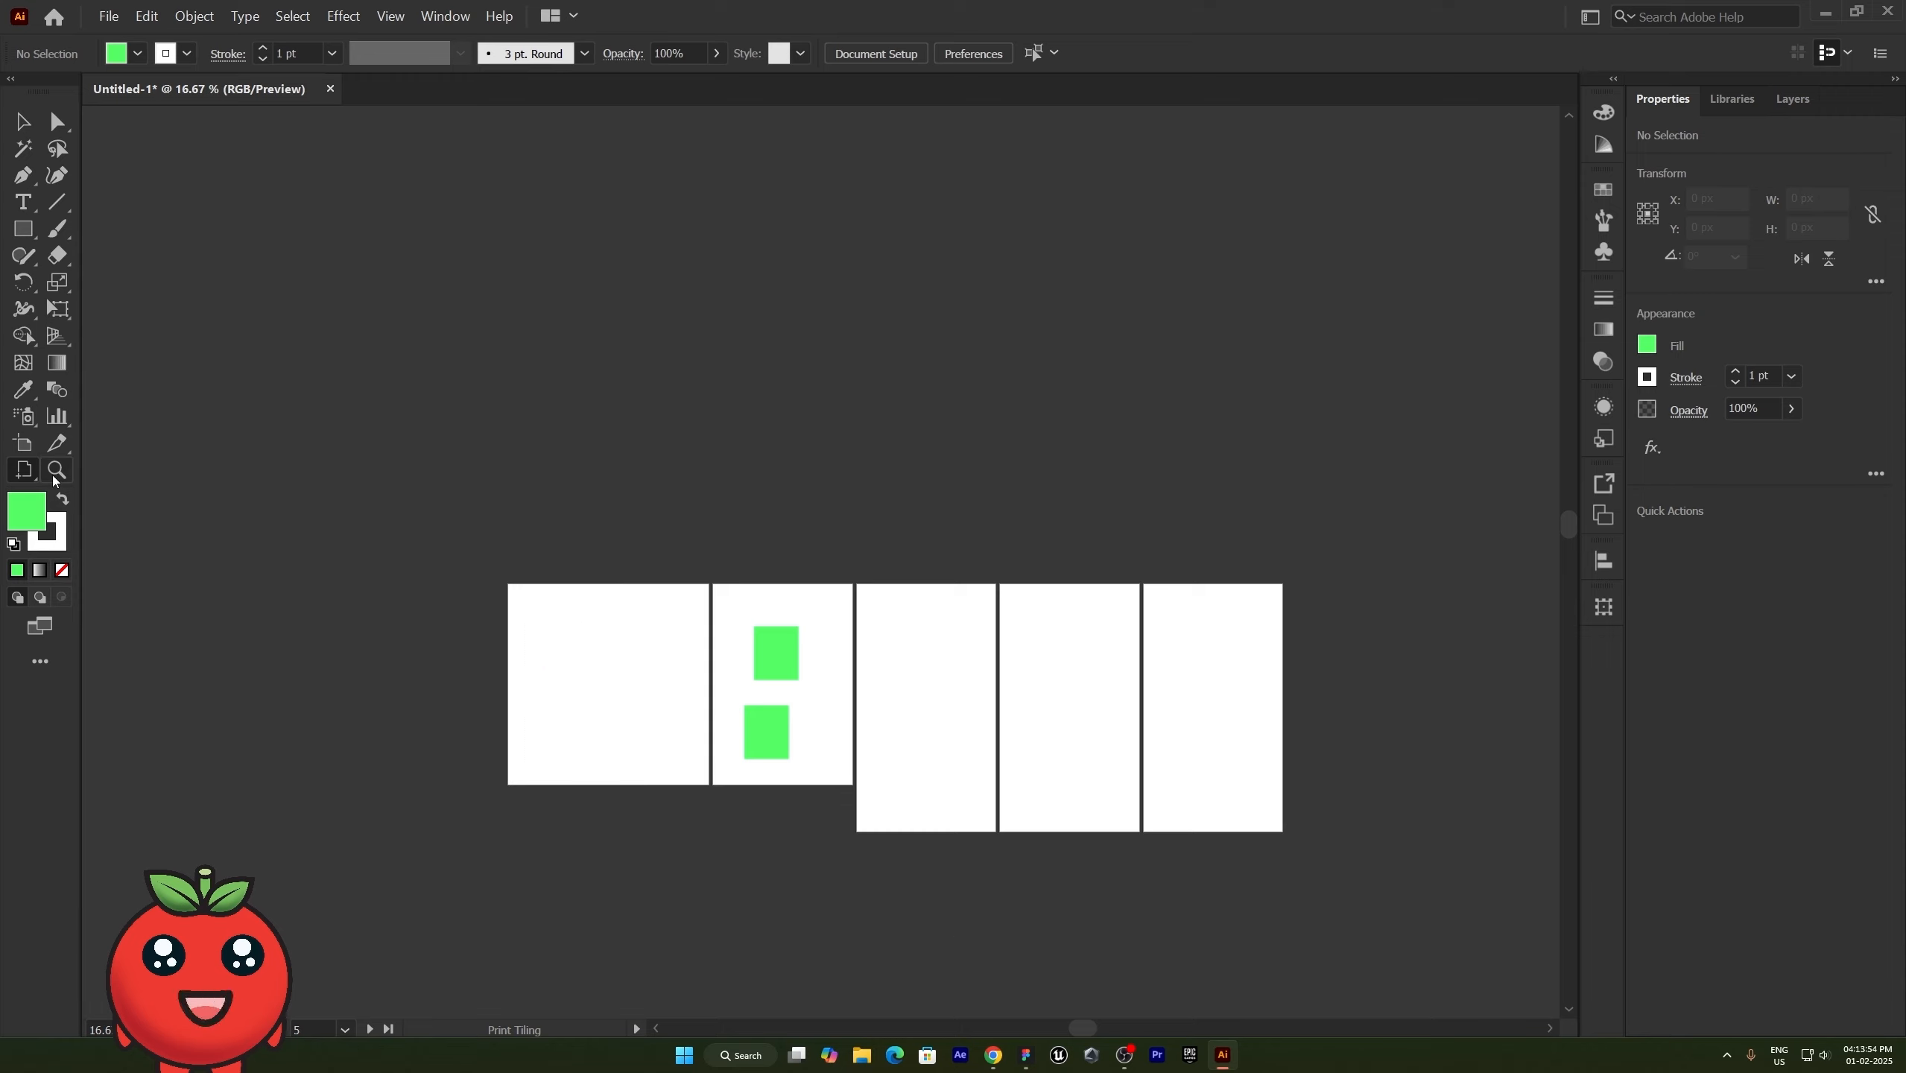
- Zoom in on the upper green rectangle in Artboard 2 with the Zoom tool, and zoom back out to all five artboards
left_click(57, 471)
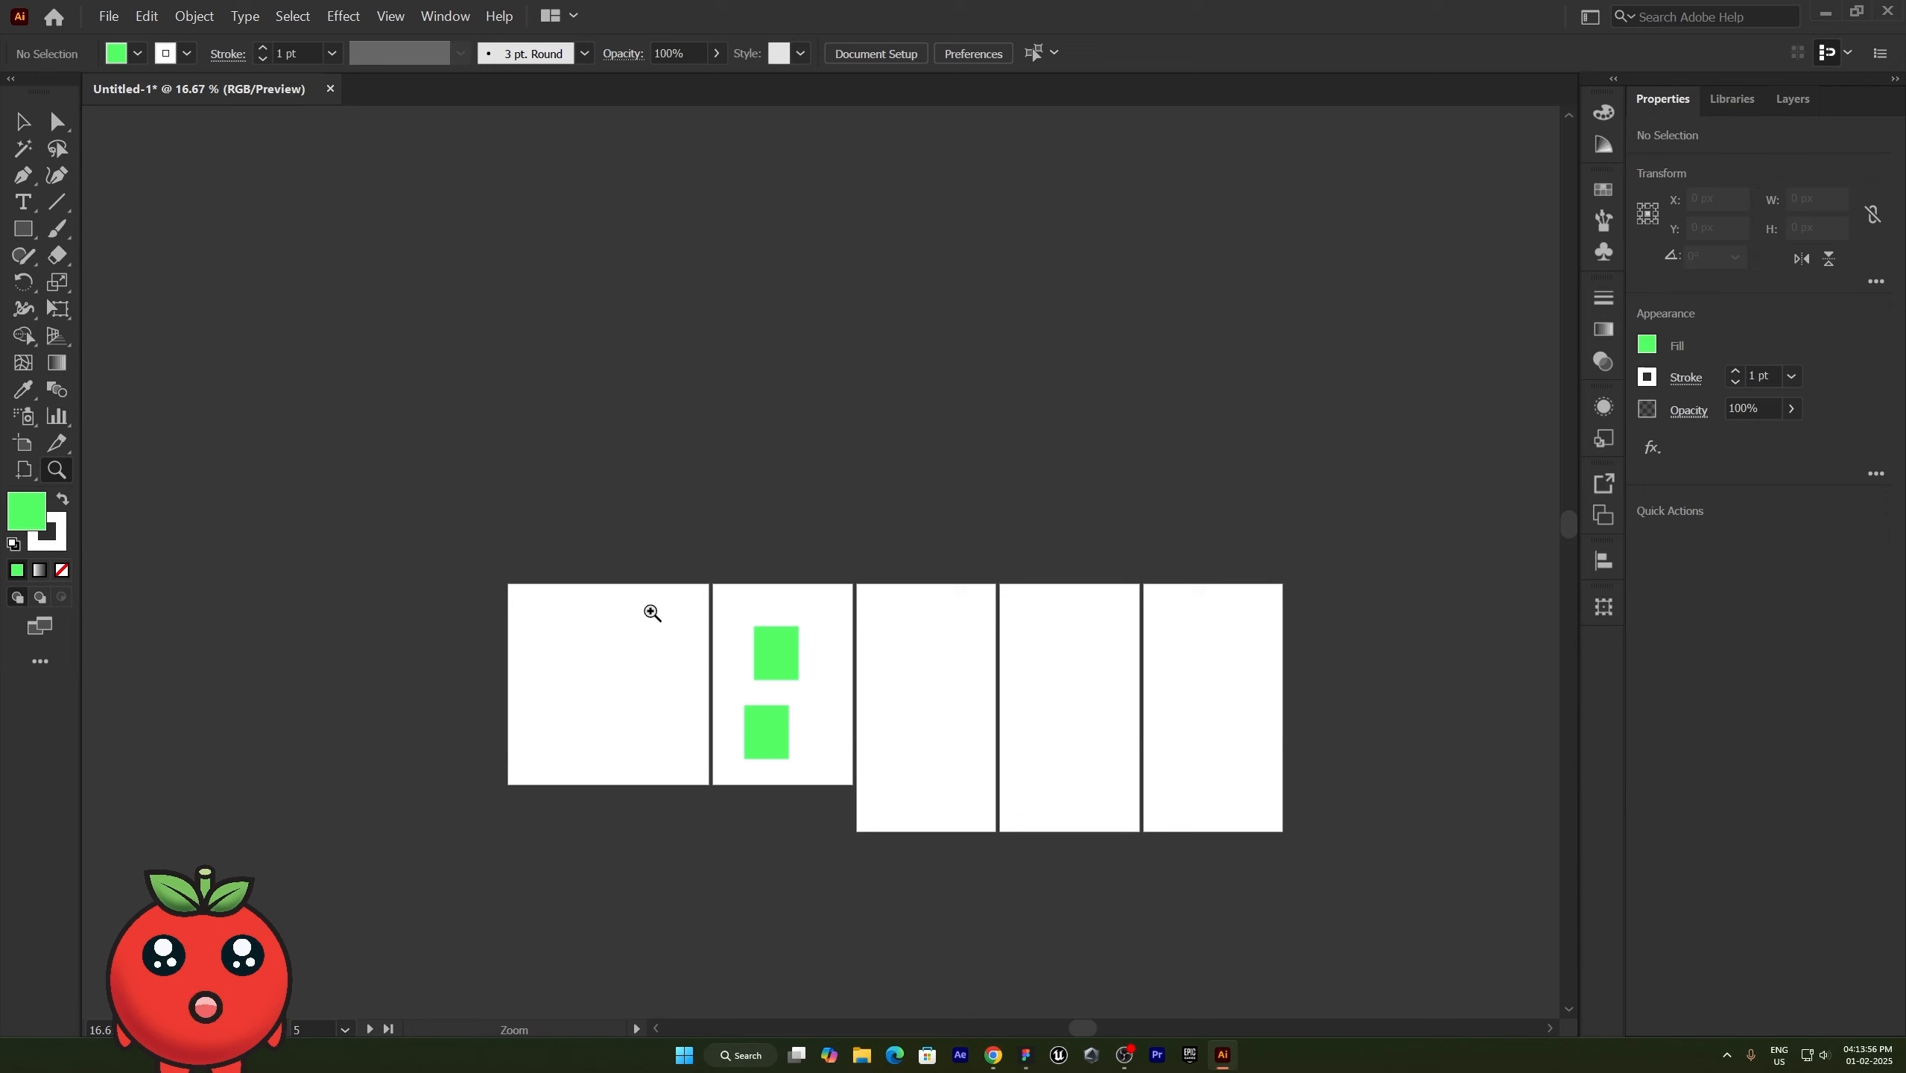
left_click_drag(652, 609, 861, 821)
left_click_drag(711, 427, 911, 776)
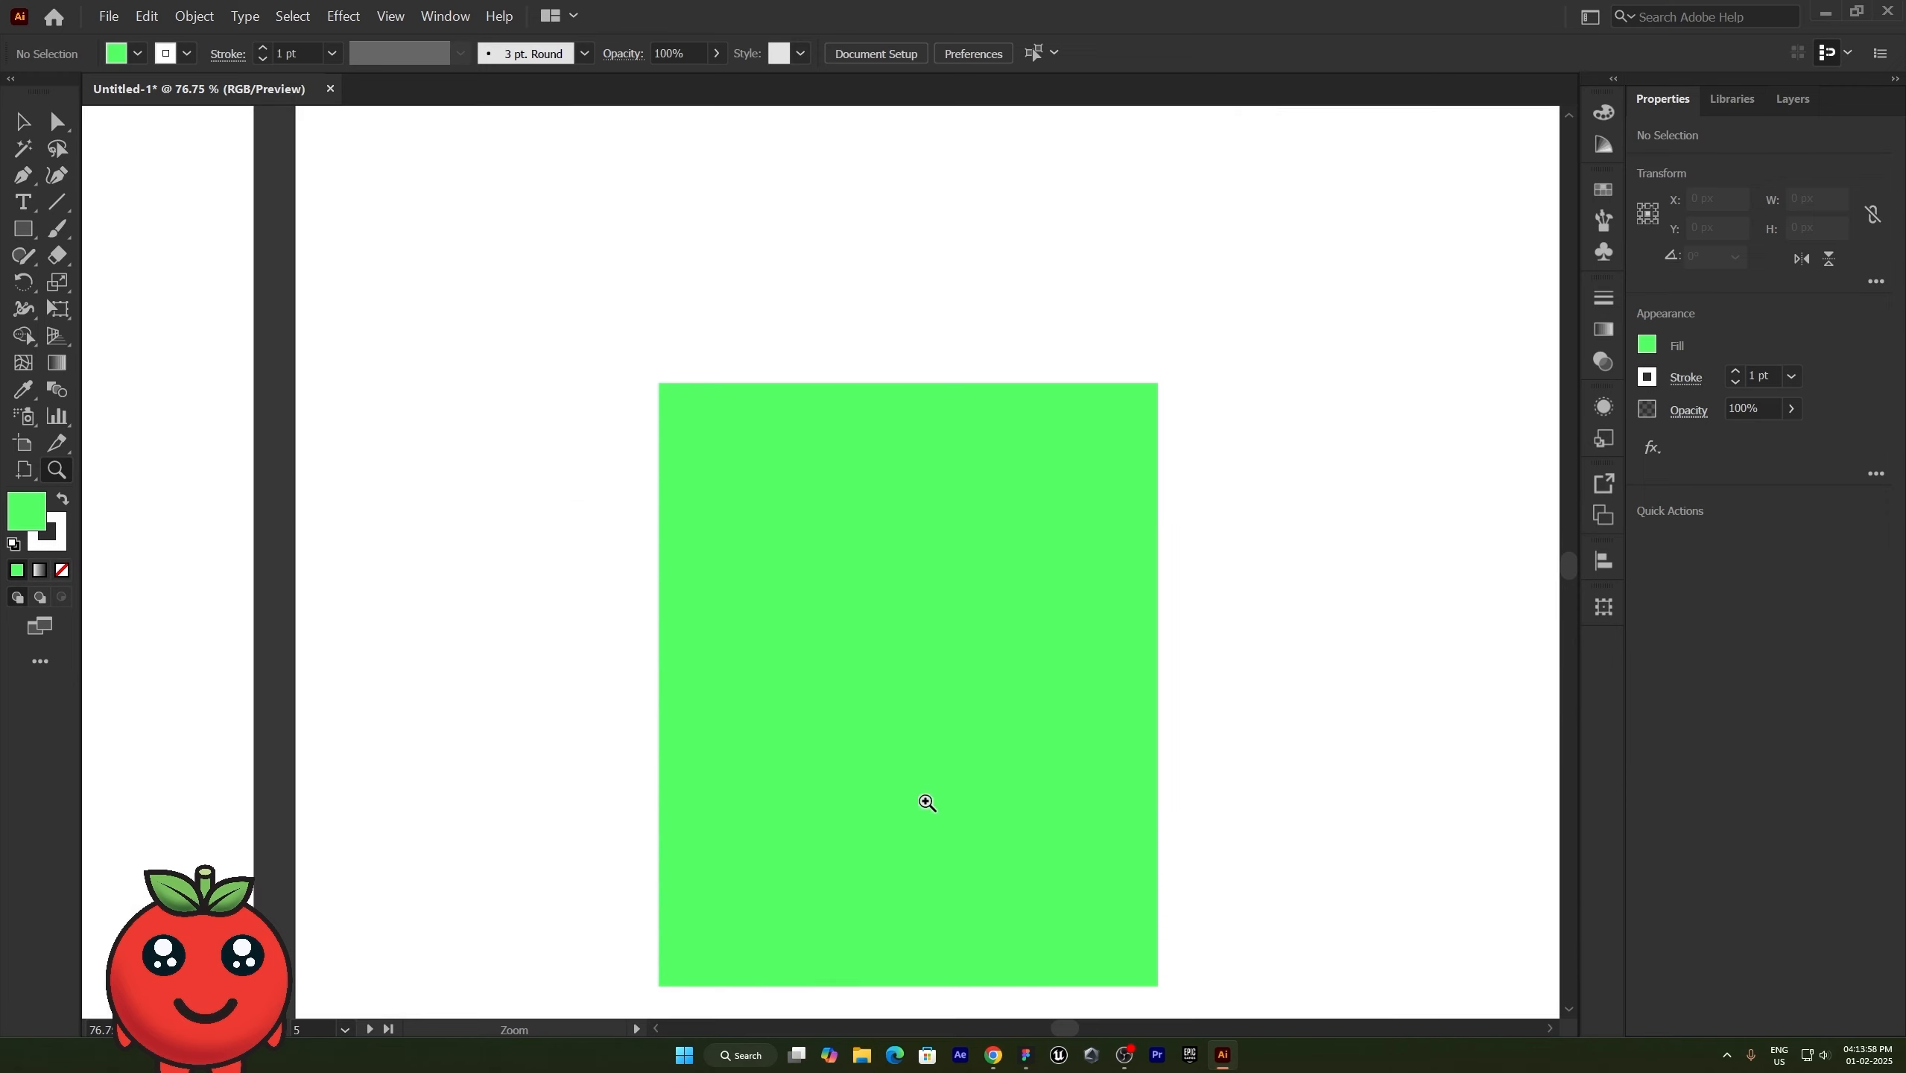
left_click(642, 425, "alt")
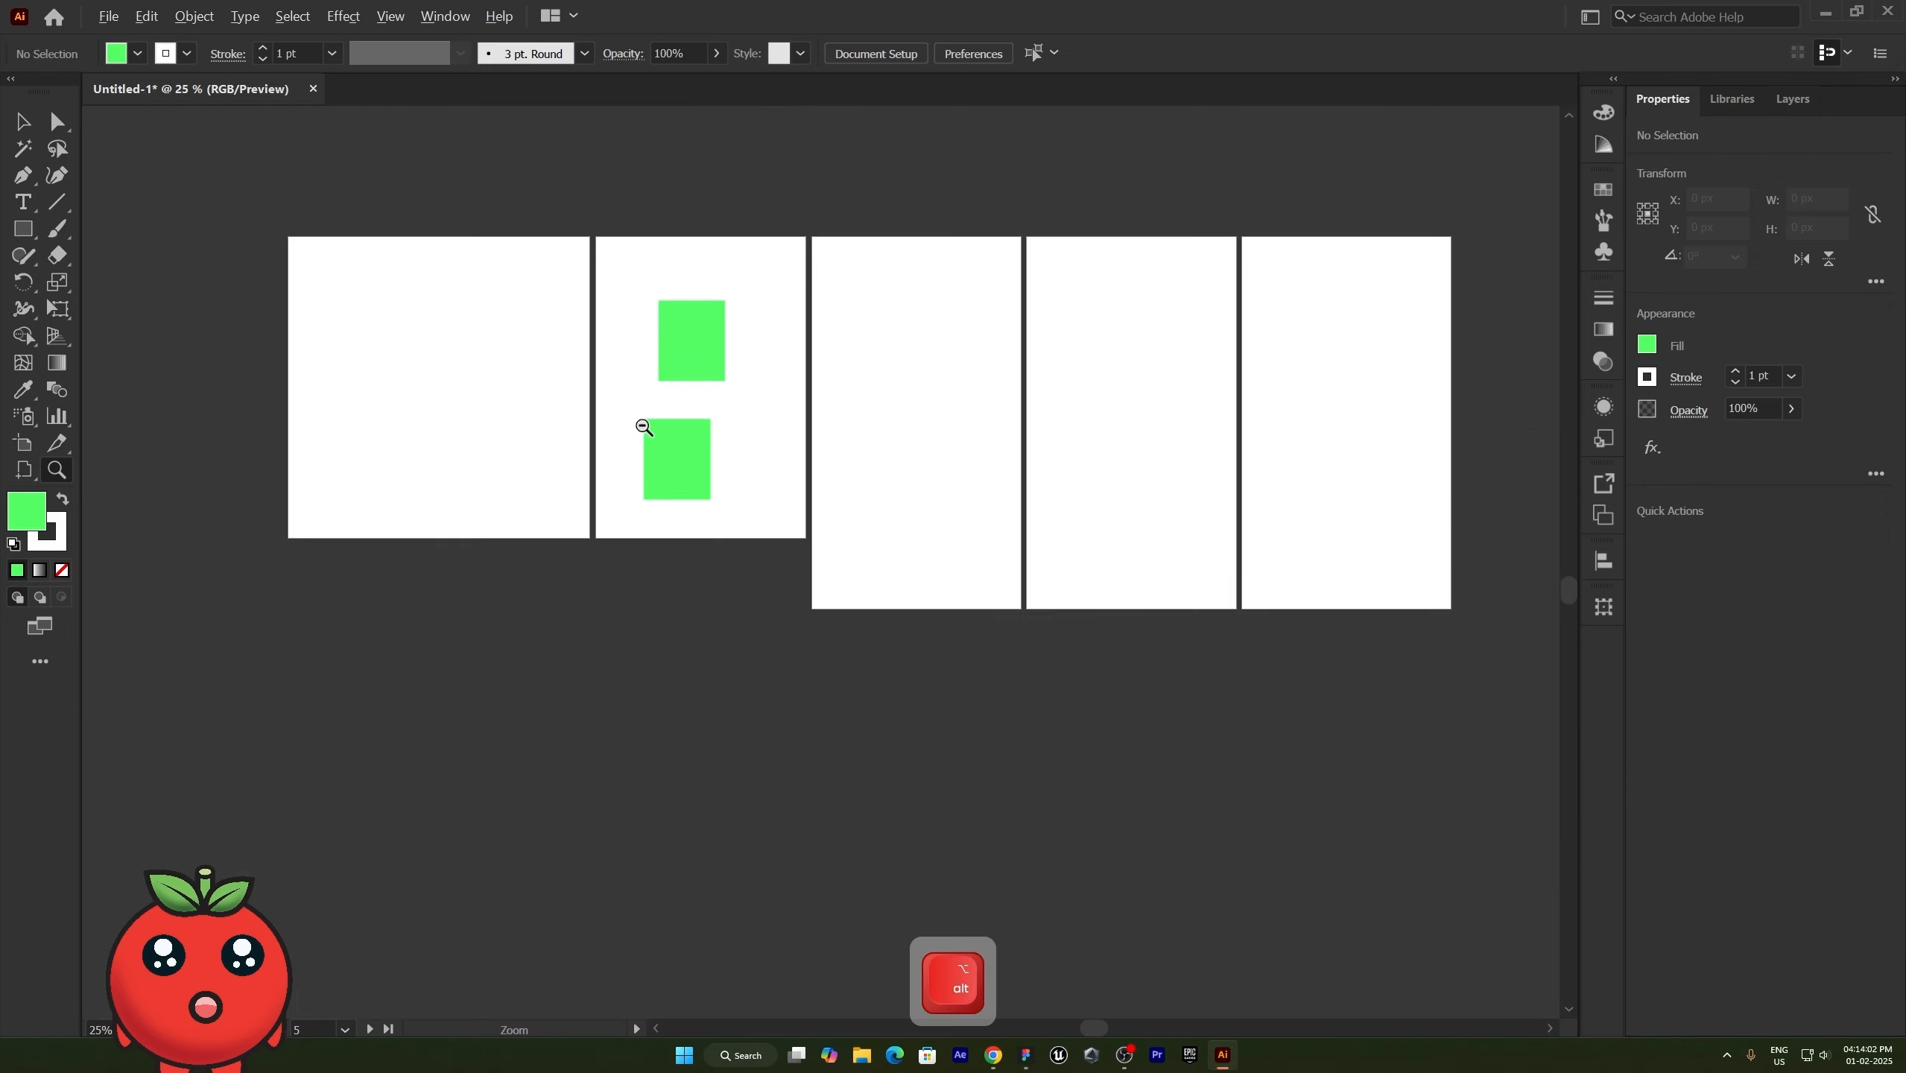
- Zoom in and out repeatedly around different points of the artboard row, ending with the whole canvas area in view
scroll(642, 427, "up", 6)
scroll(642, 427, "down", 10)
scroll(642, 427, "up", 6)
scroll(642, 429, "down", 5)
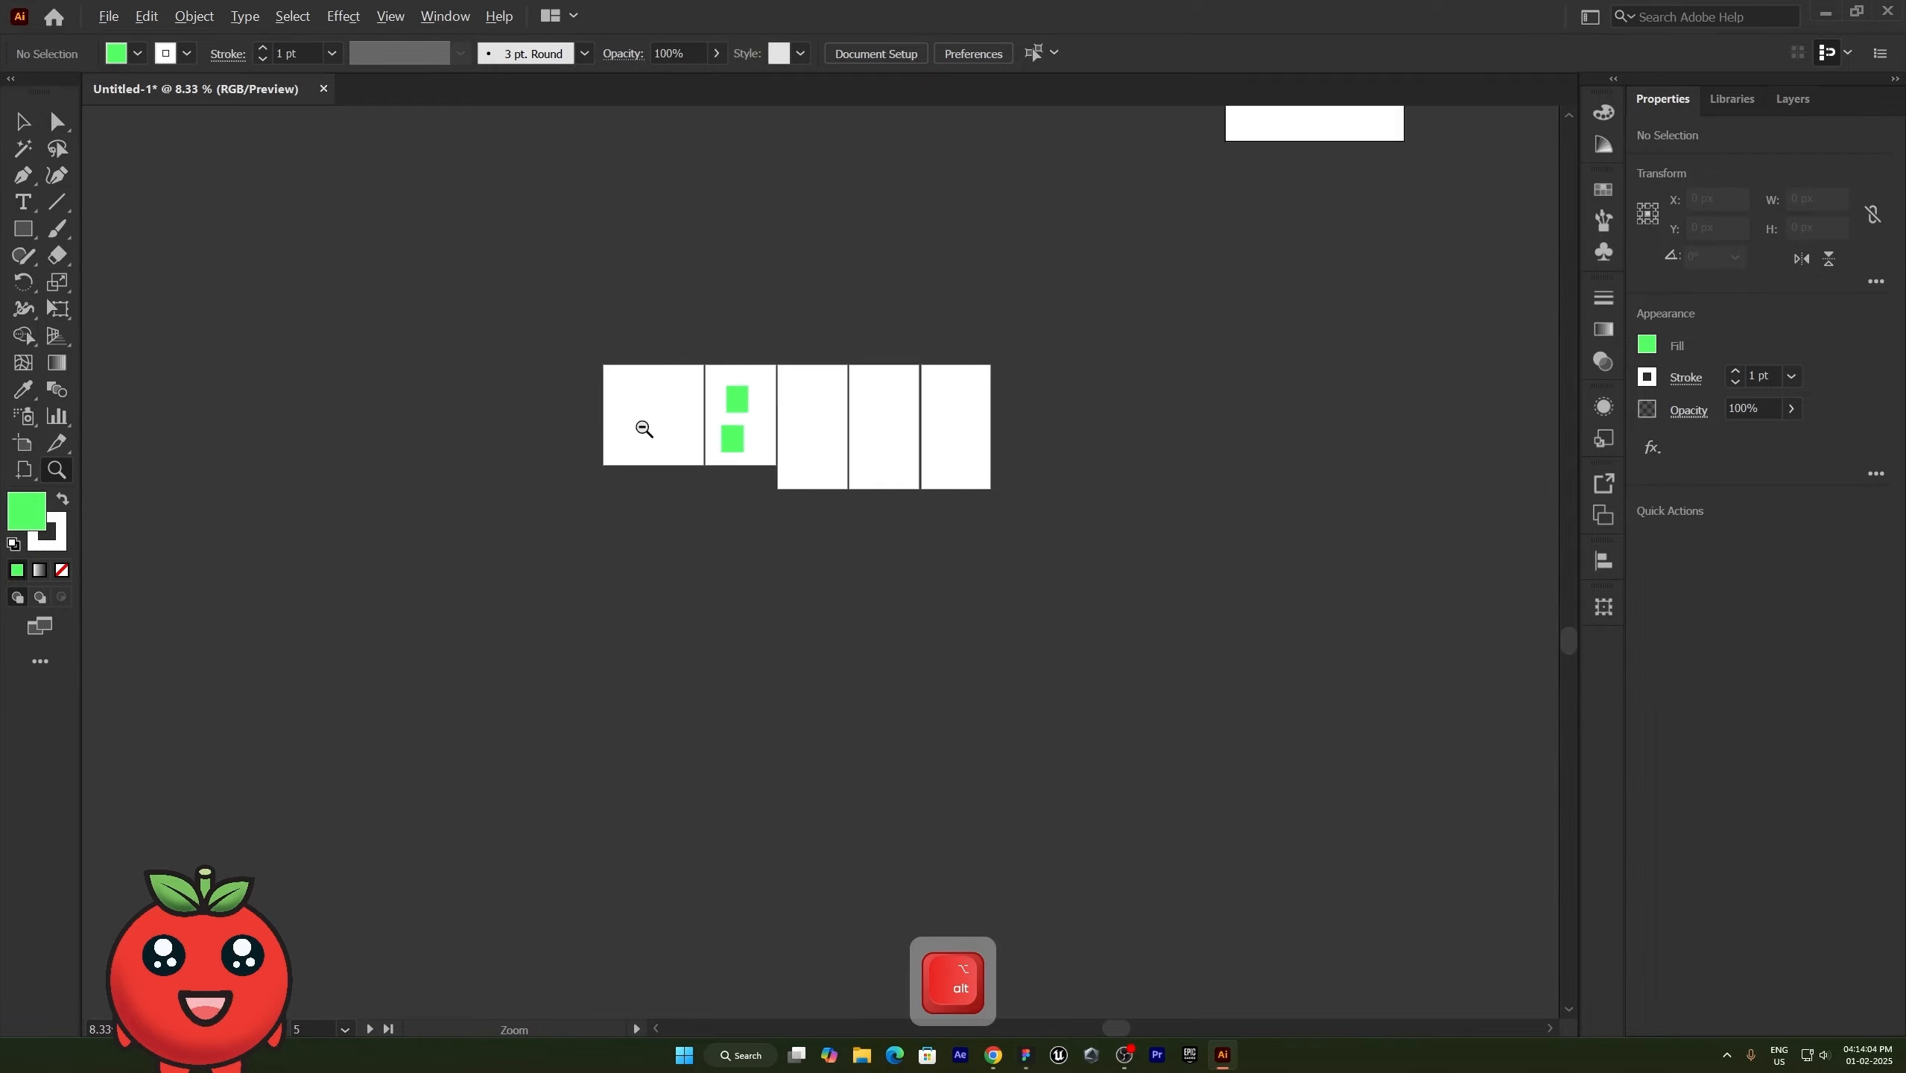
scroll(762, 400, "up", 6)
scroll(889, 388, "down", 7)
scroll(822, 408, "up", 3)
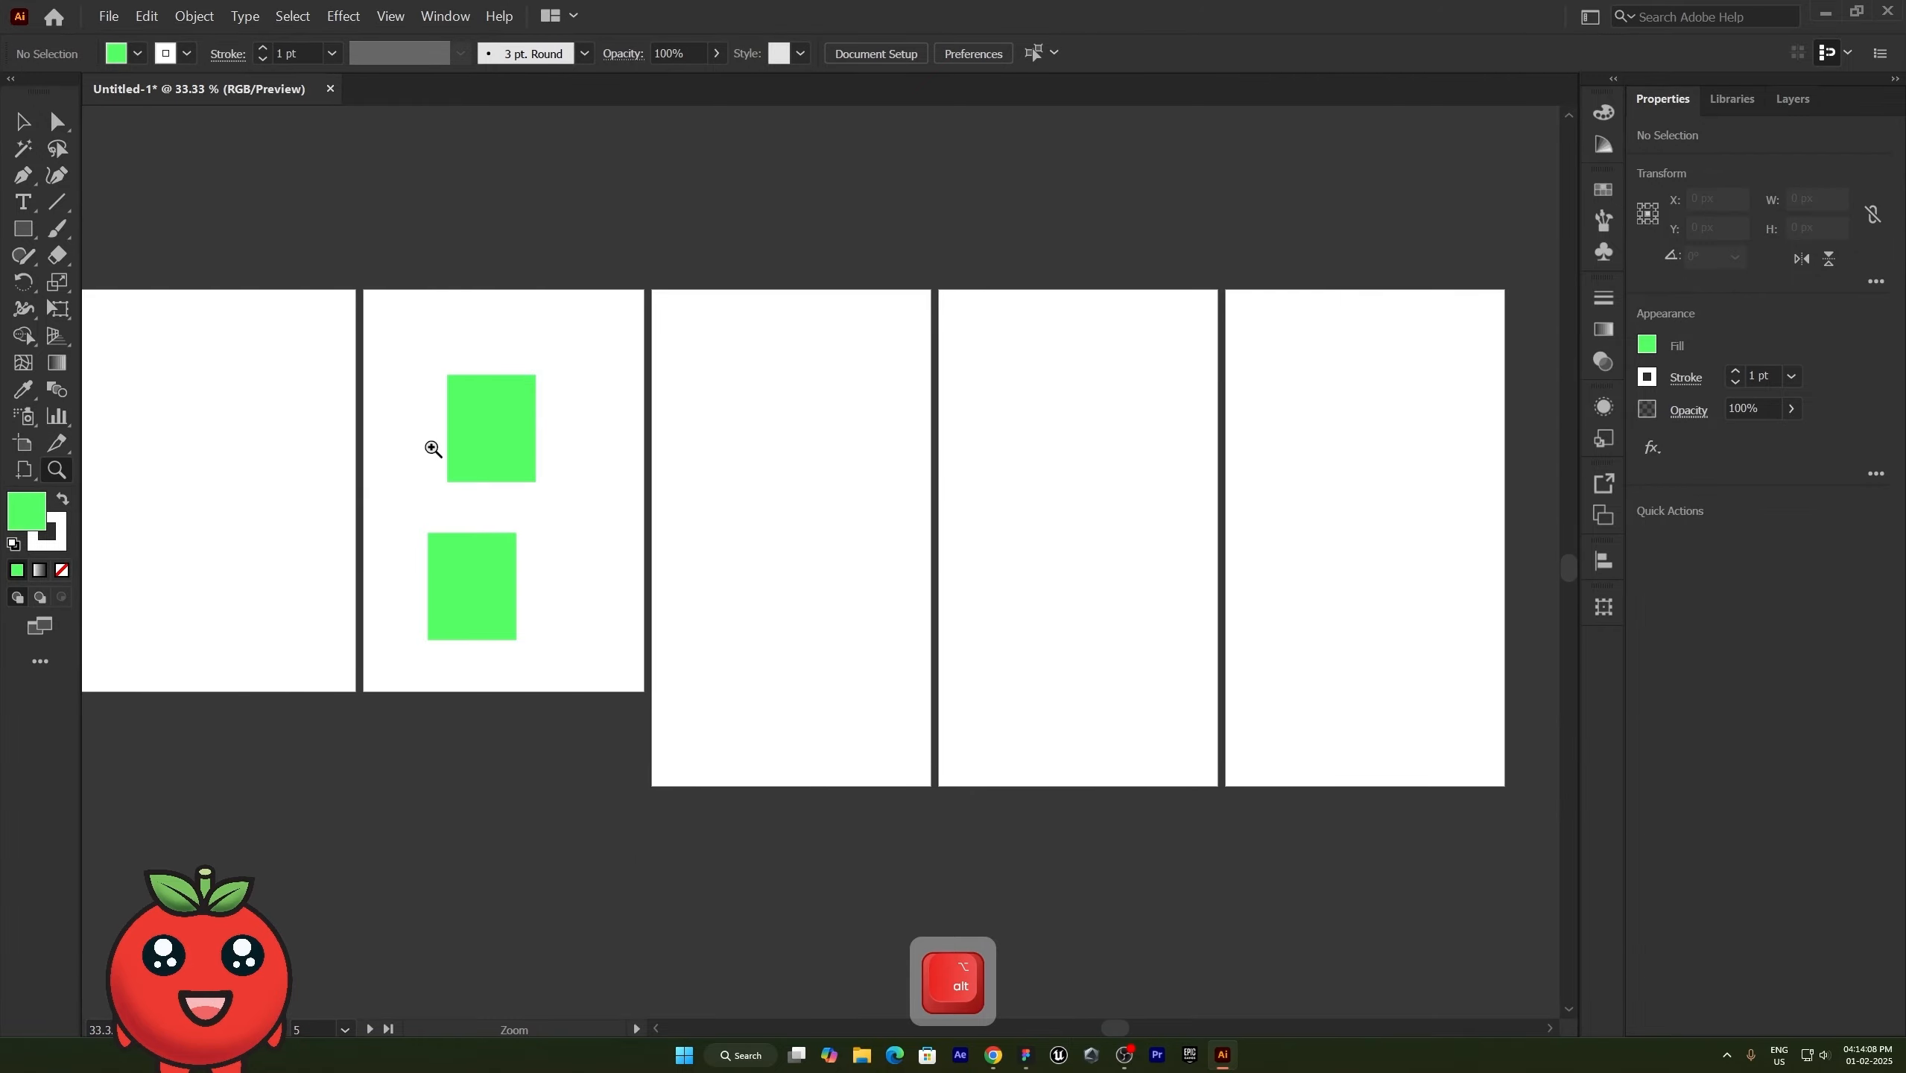
scroll(434, 450, "down", 1)
scroll(435, 455, "up", 1)
scroll(435, 455, "down", 5)
scroll(435, 456, "up", 5)
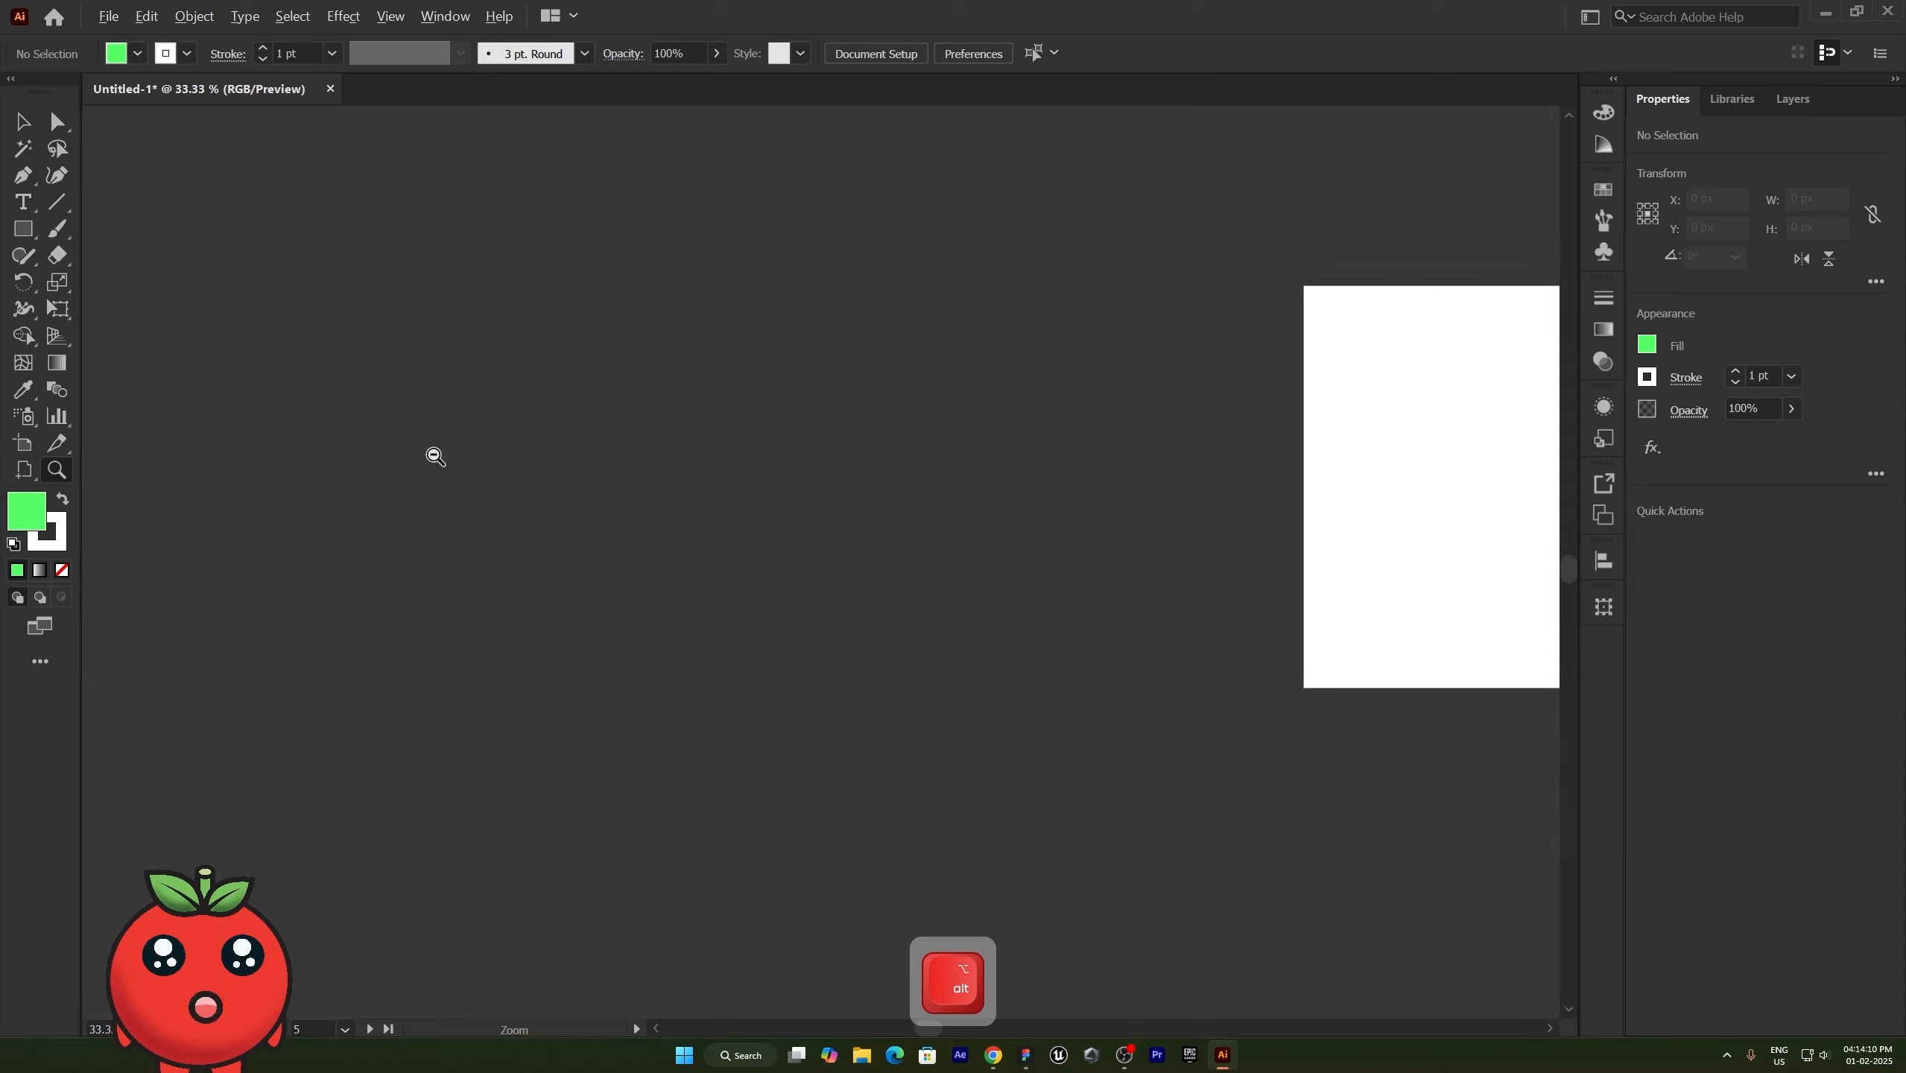
scroll(436, 456, "down", 6)
scroll(798, 627, "up", 4)
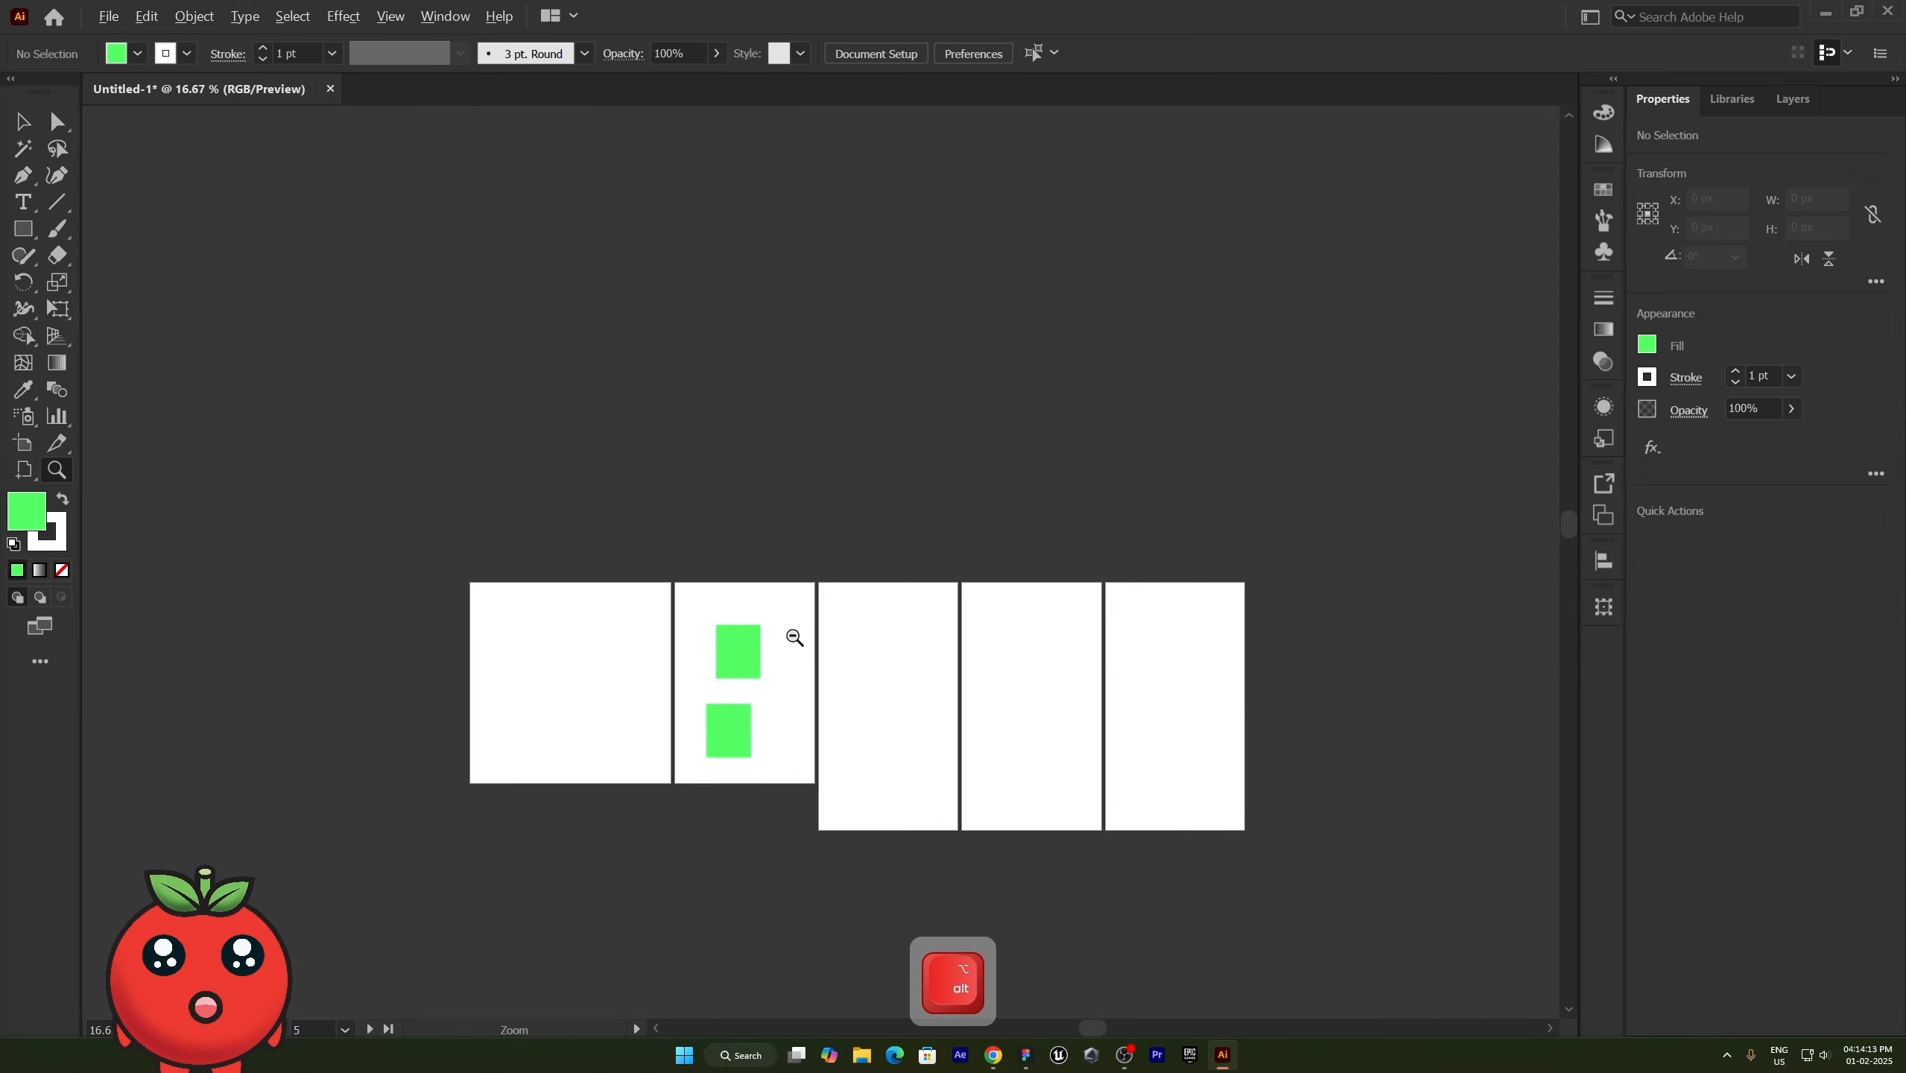
scroll(794, 637, "up", 2)
scroll(785, 638, "down", 5)
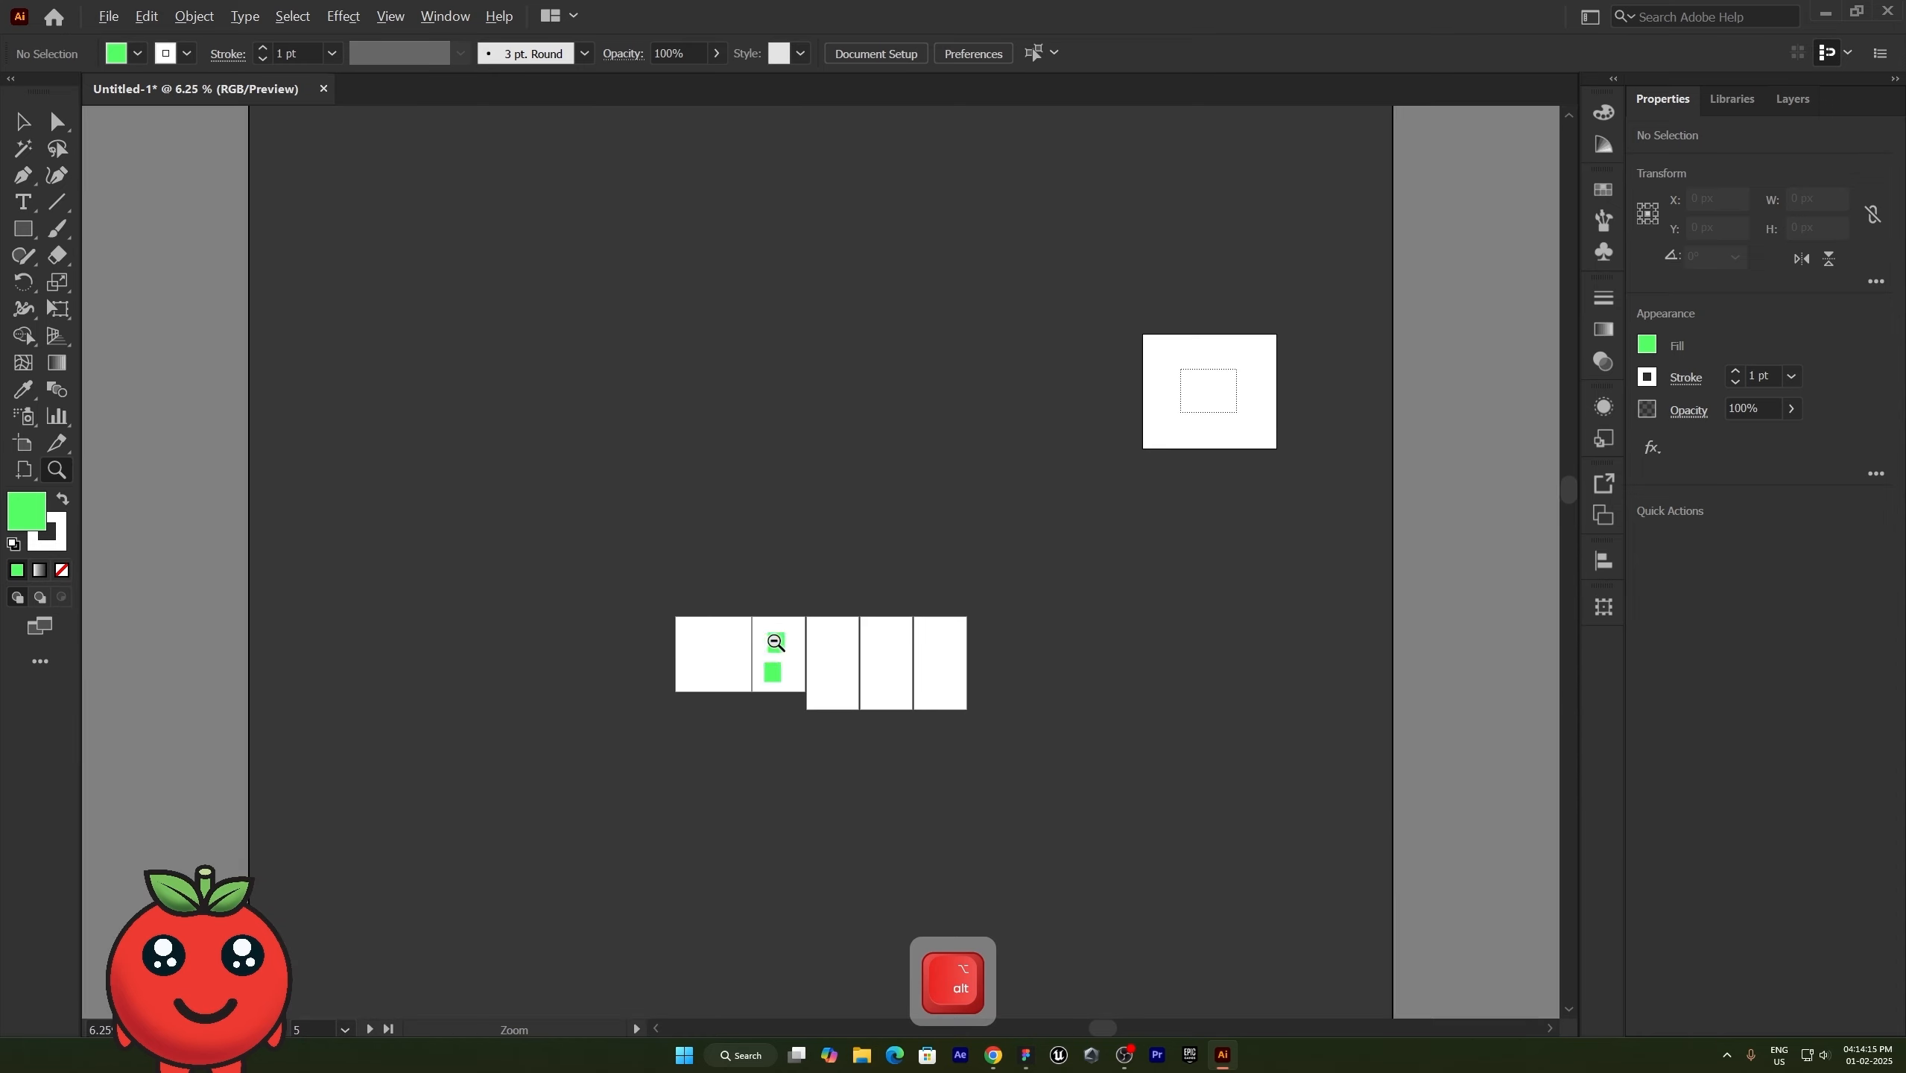
scroll(808, 694, "down", 1)
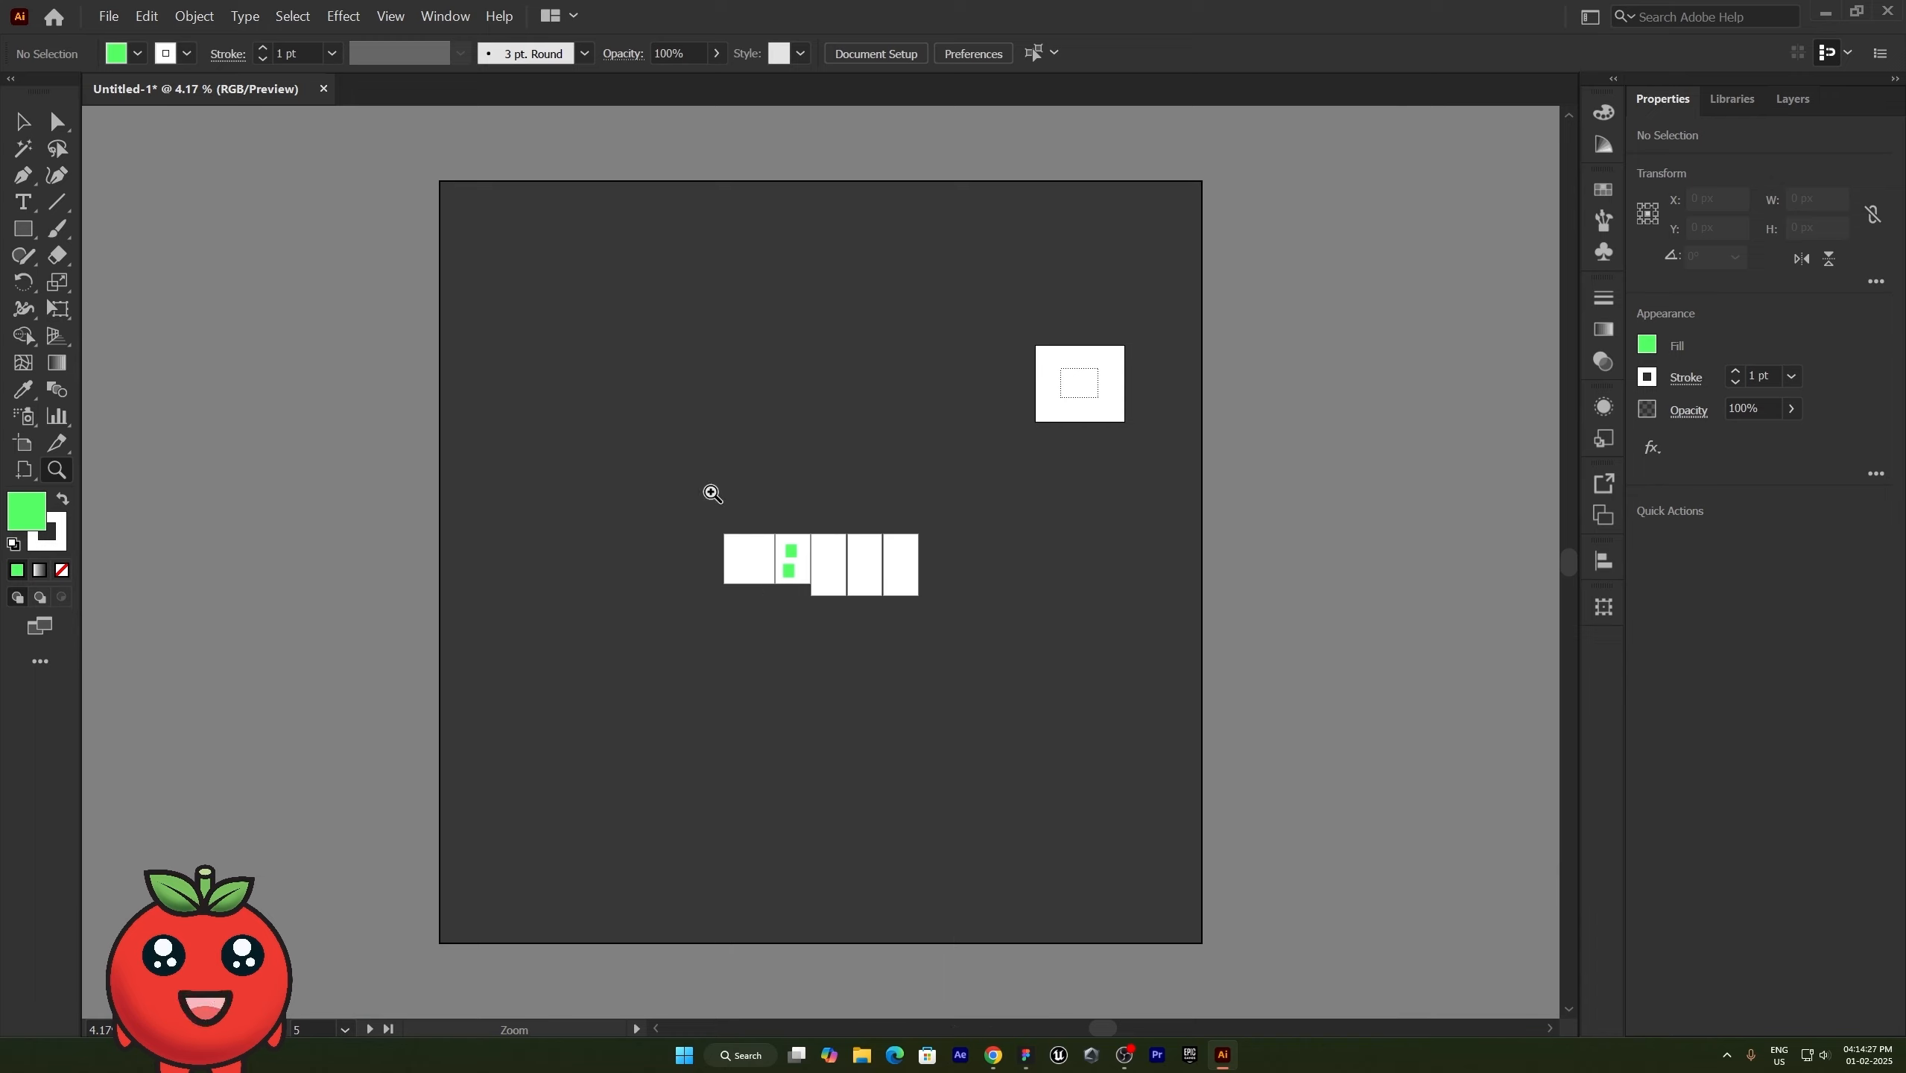
- Zoom in on the row of five artboards and then closer on the green rectangles in Artboard 2 with the Zoom tool
left_click_drag(710, 493, 939, 640)
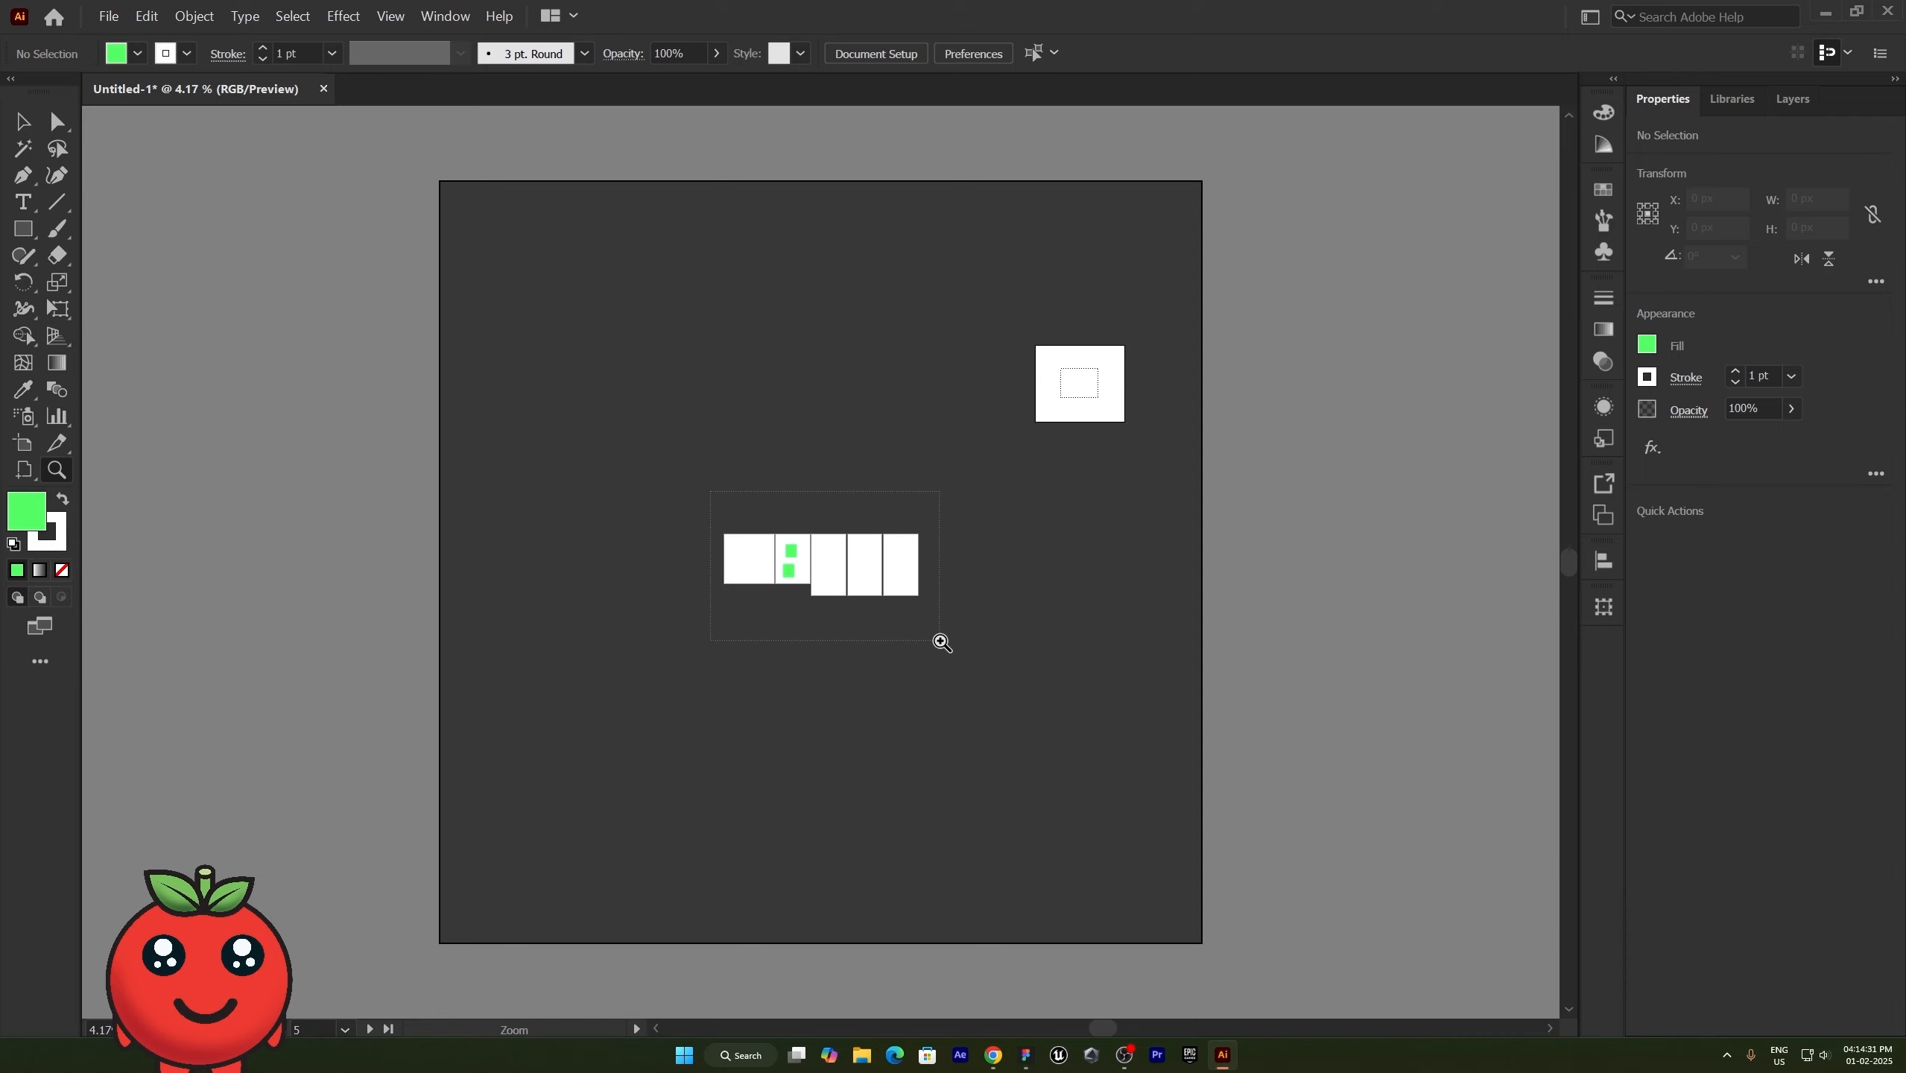
left_click_drag(942, 642, 942, 643)
left_click_drag(340, 306, 834, 737)
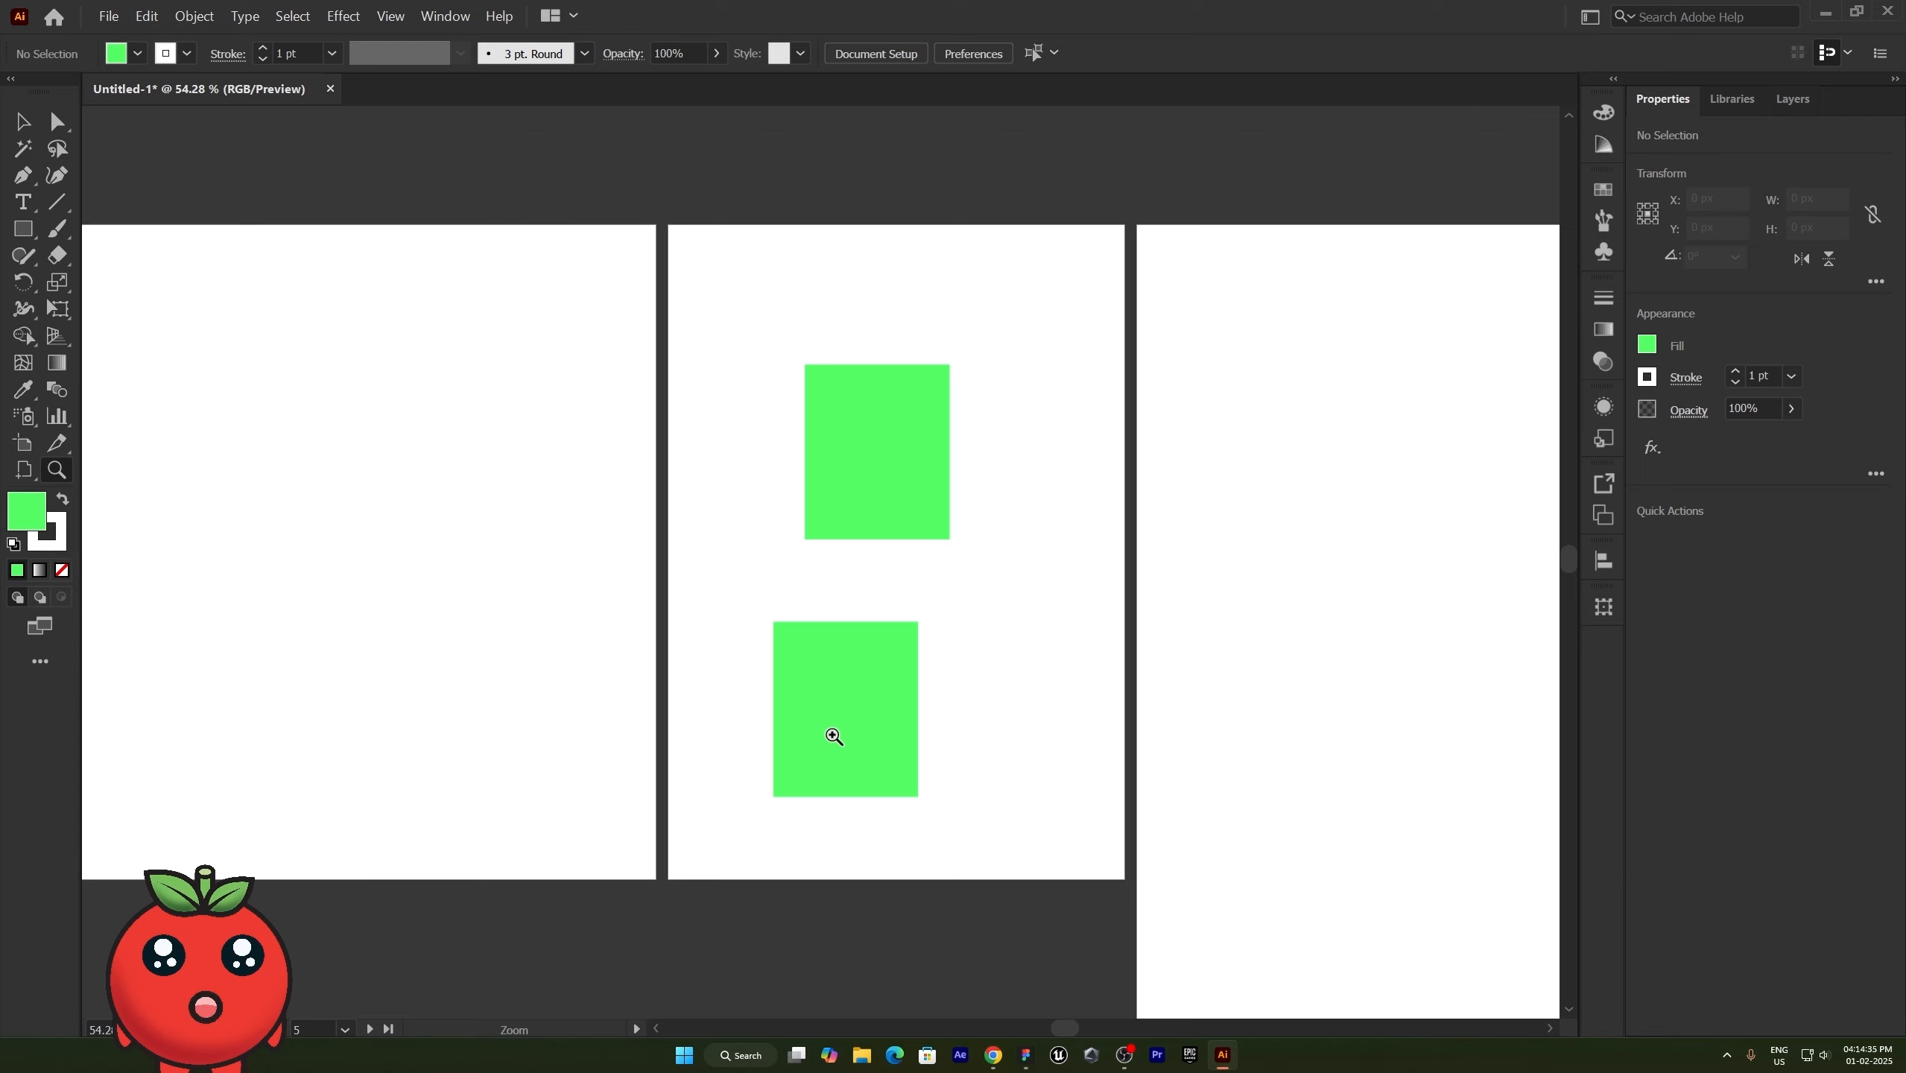
- Zoom back out from the green rectangles with the Zoom tool until all five artboards in the row fit the view
key("alt")
left_click_drag(1172, 909, 484, 226)
left_click_drag(727, 532, 354, 141)
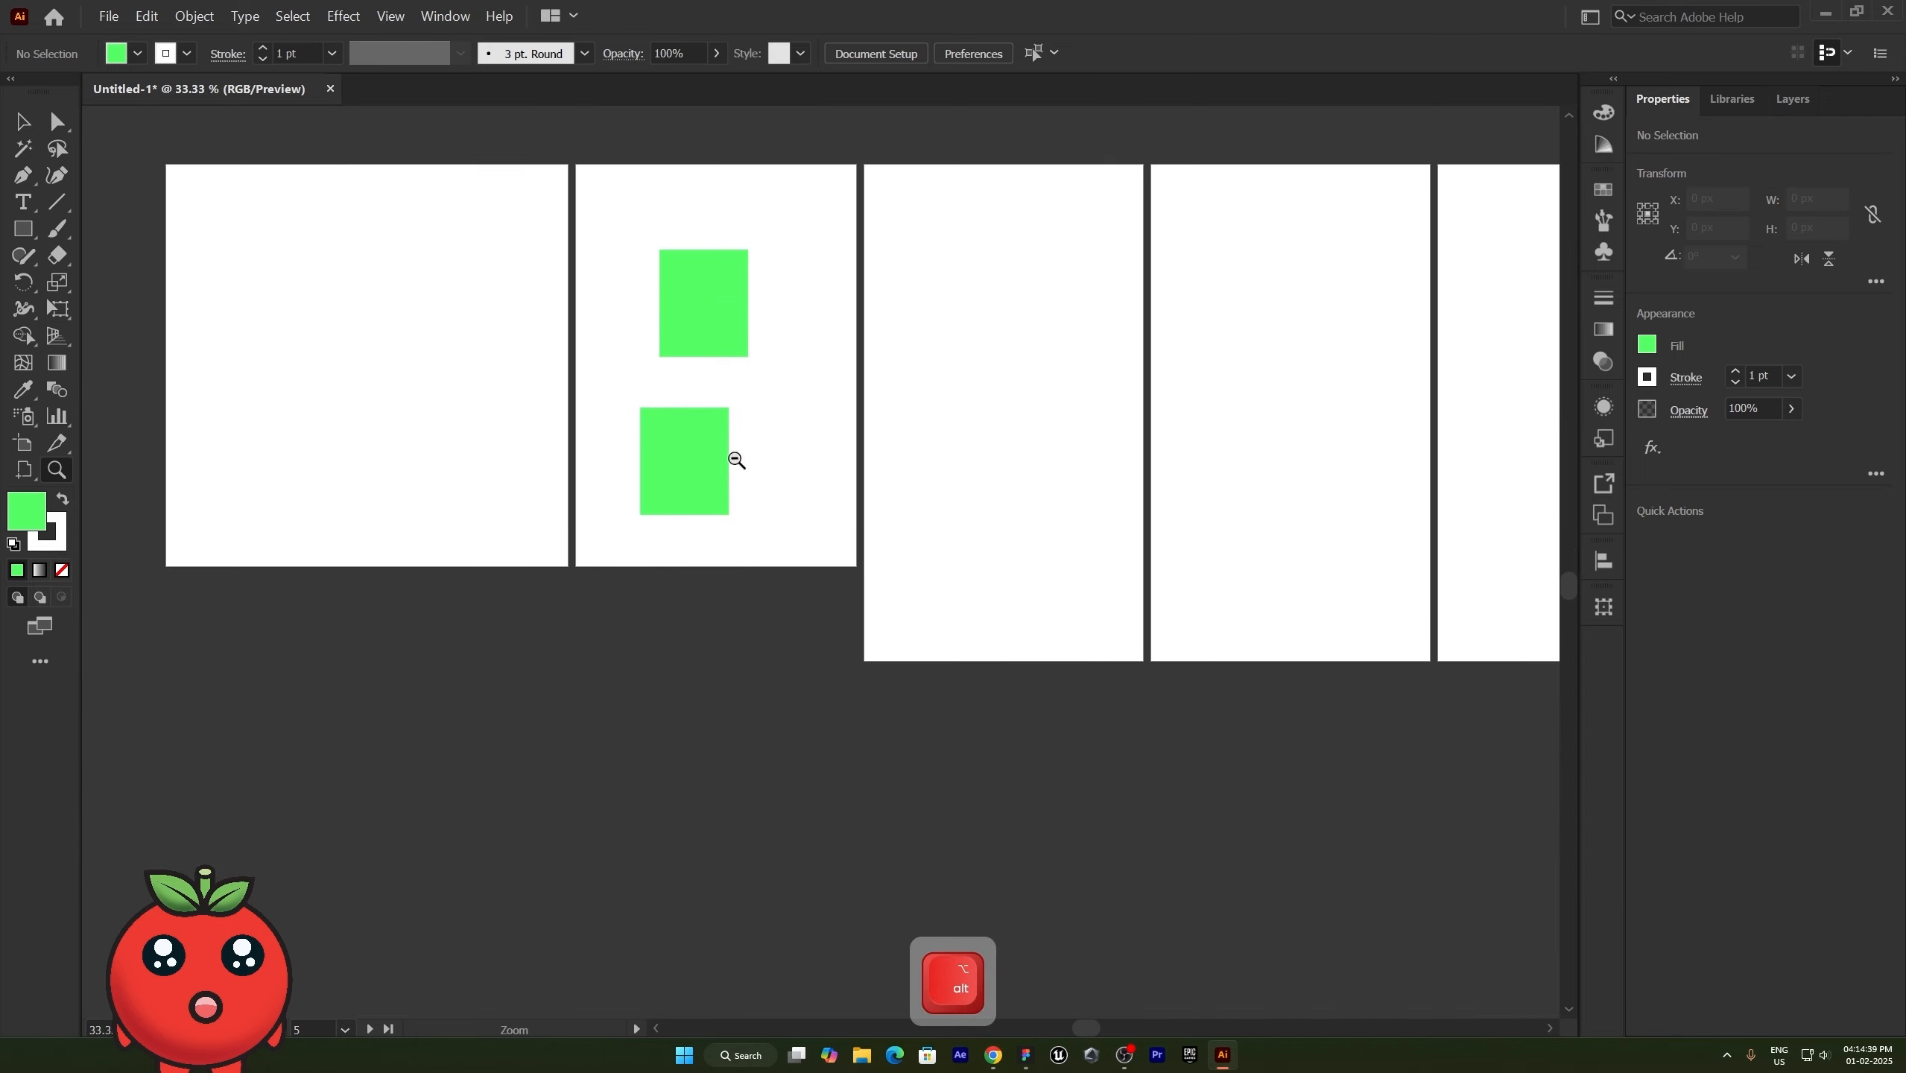
left_click_drag(922, 624, 507, 173)
left_click_drag(749, 476, 651, 501)
key("space")
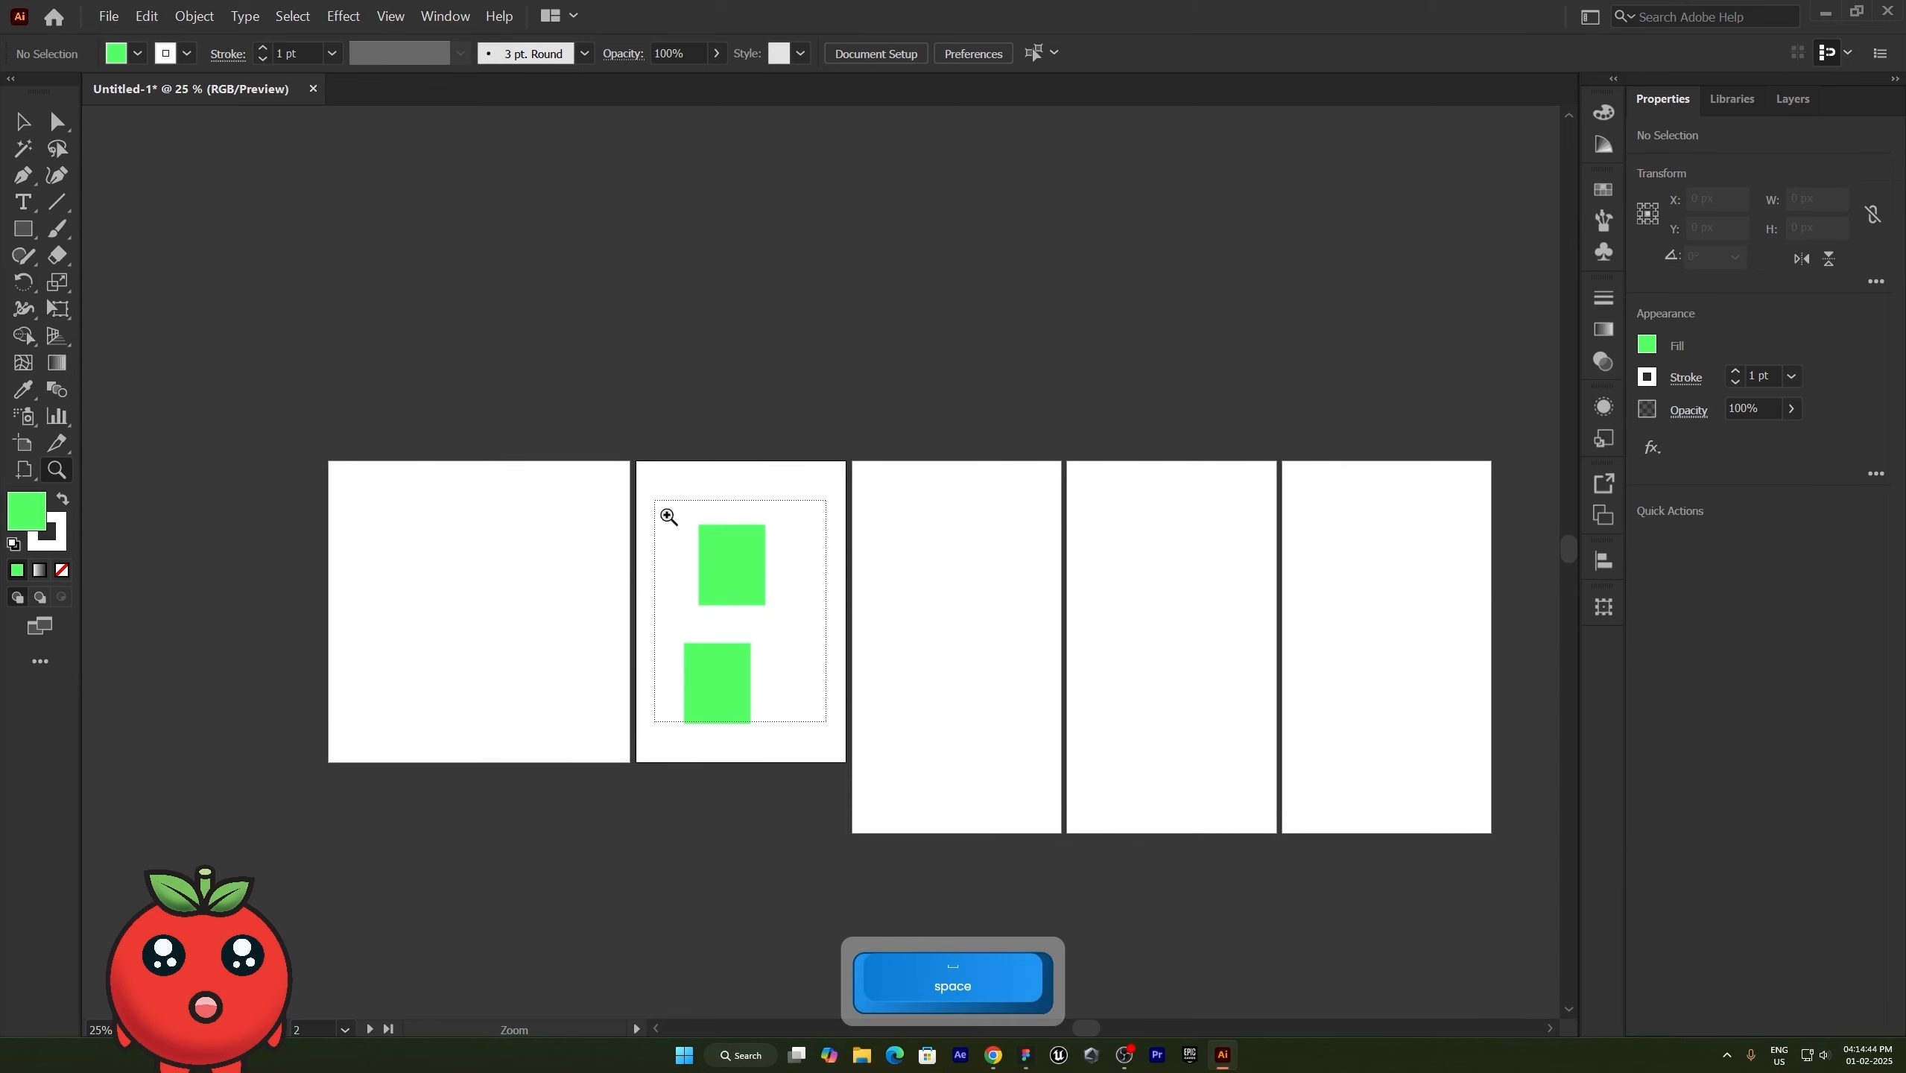
- Activate the Selection tool, zoom the canvas out to 6.25%, and zoom back in to 25% on Artboard 2
key("v")
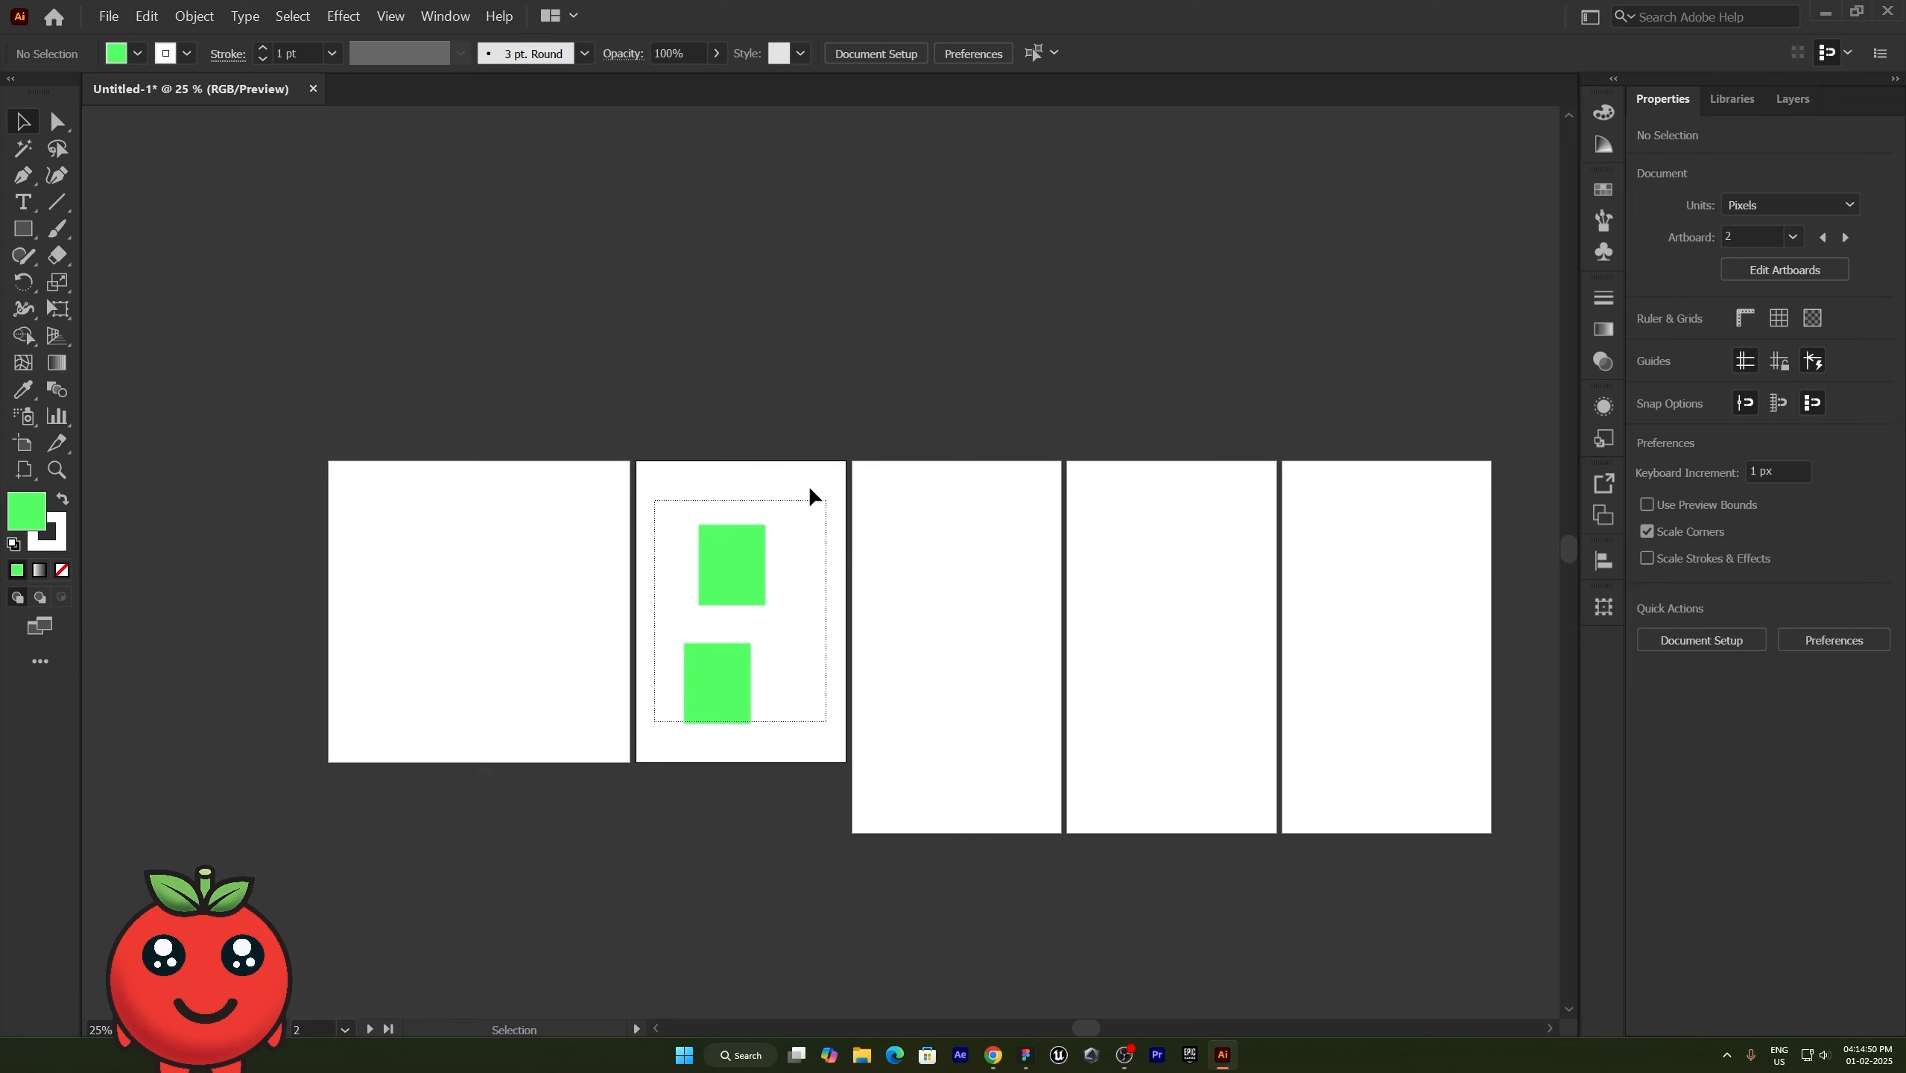
scroll(771, 531, "down", 2, "alt")
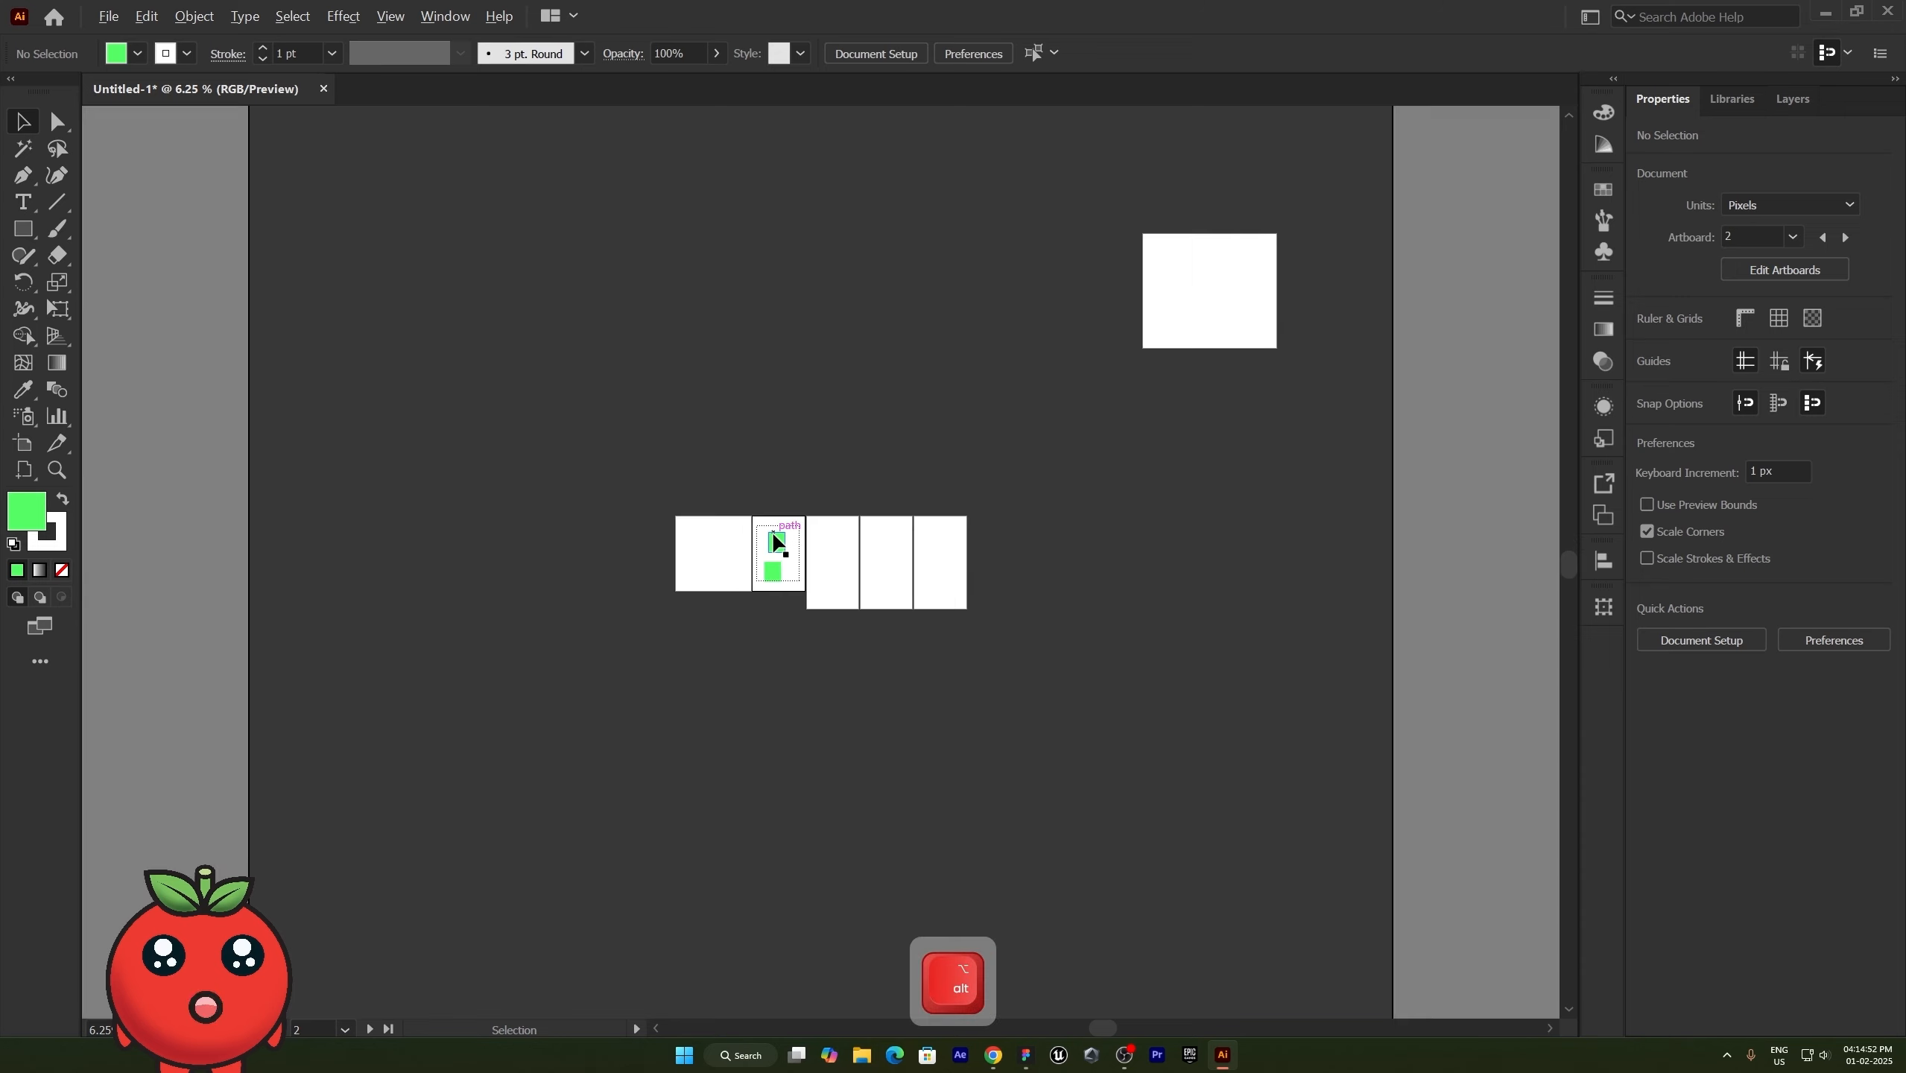
scroll(771, 531, "up", 2, "alt")
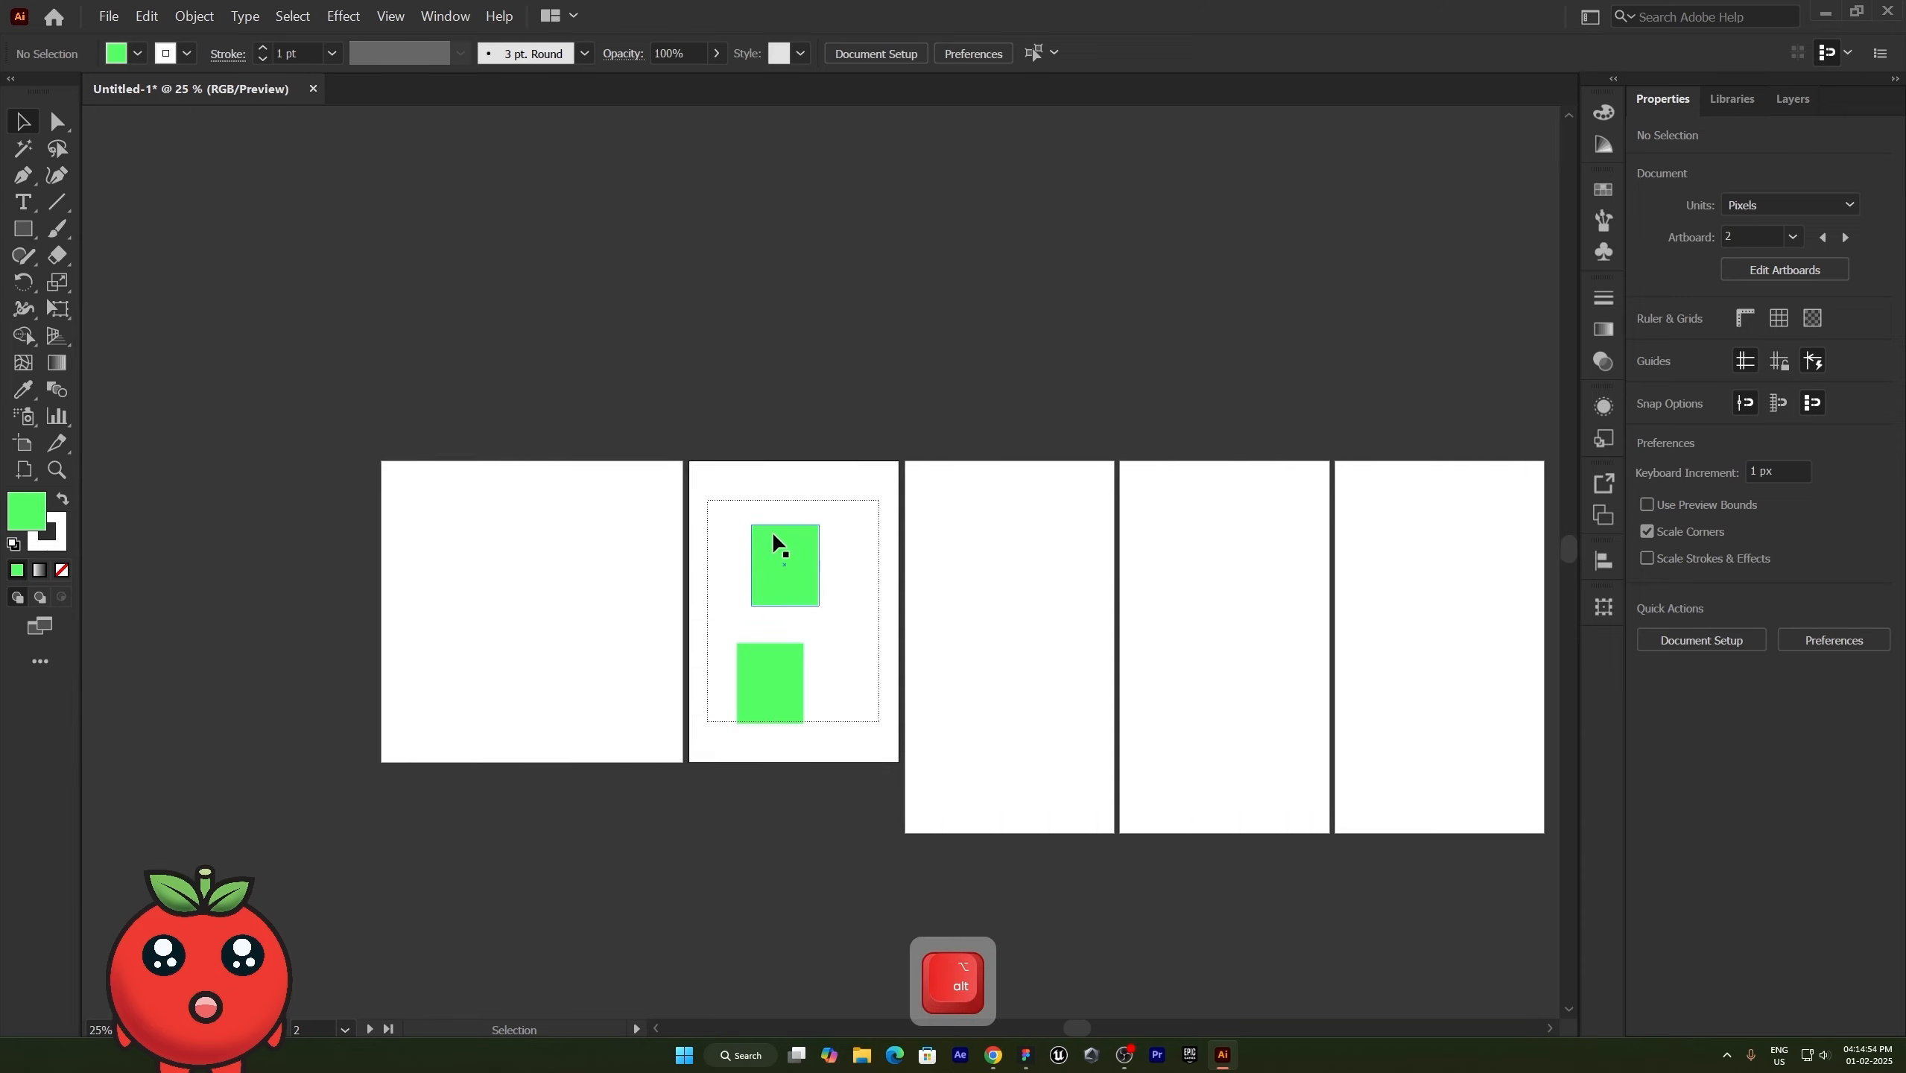
- Scroll the canvas sideways back and forth across the artboard row
key("ctrl")
scroll(774, 535, "right", 15, "ctrl")
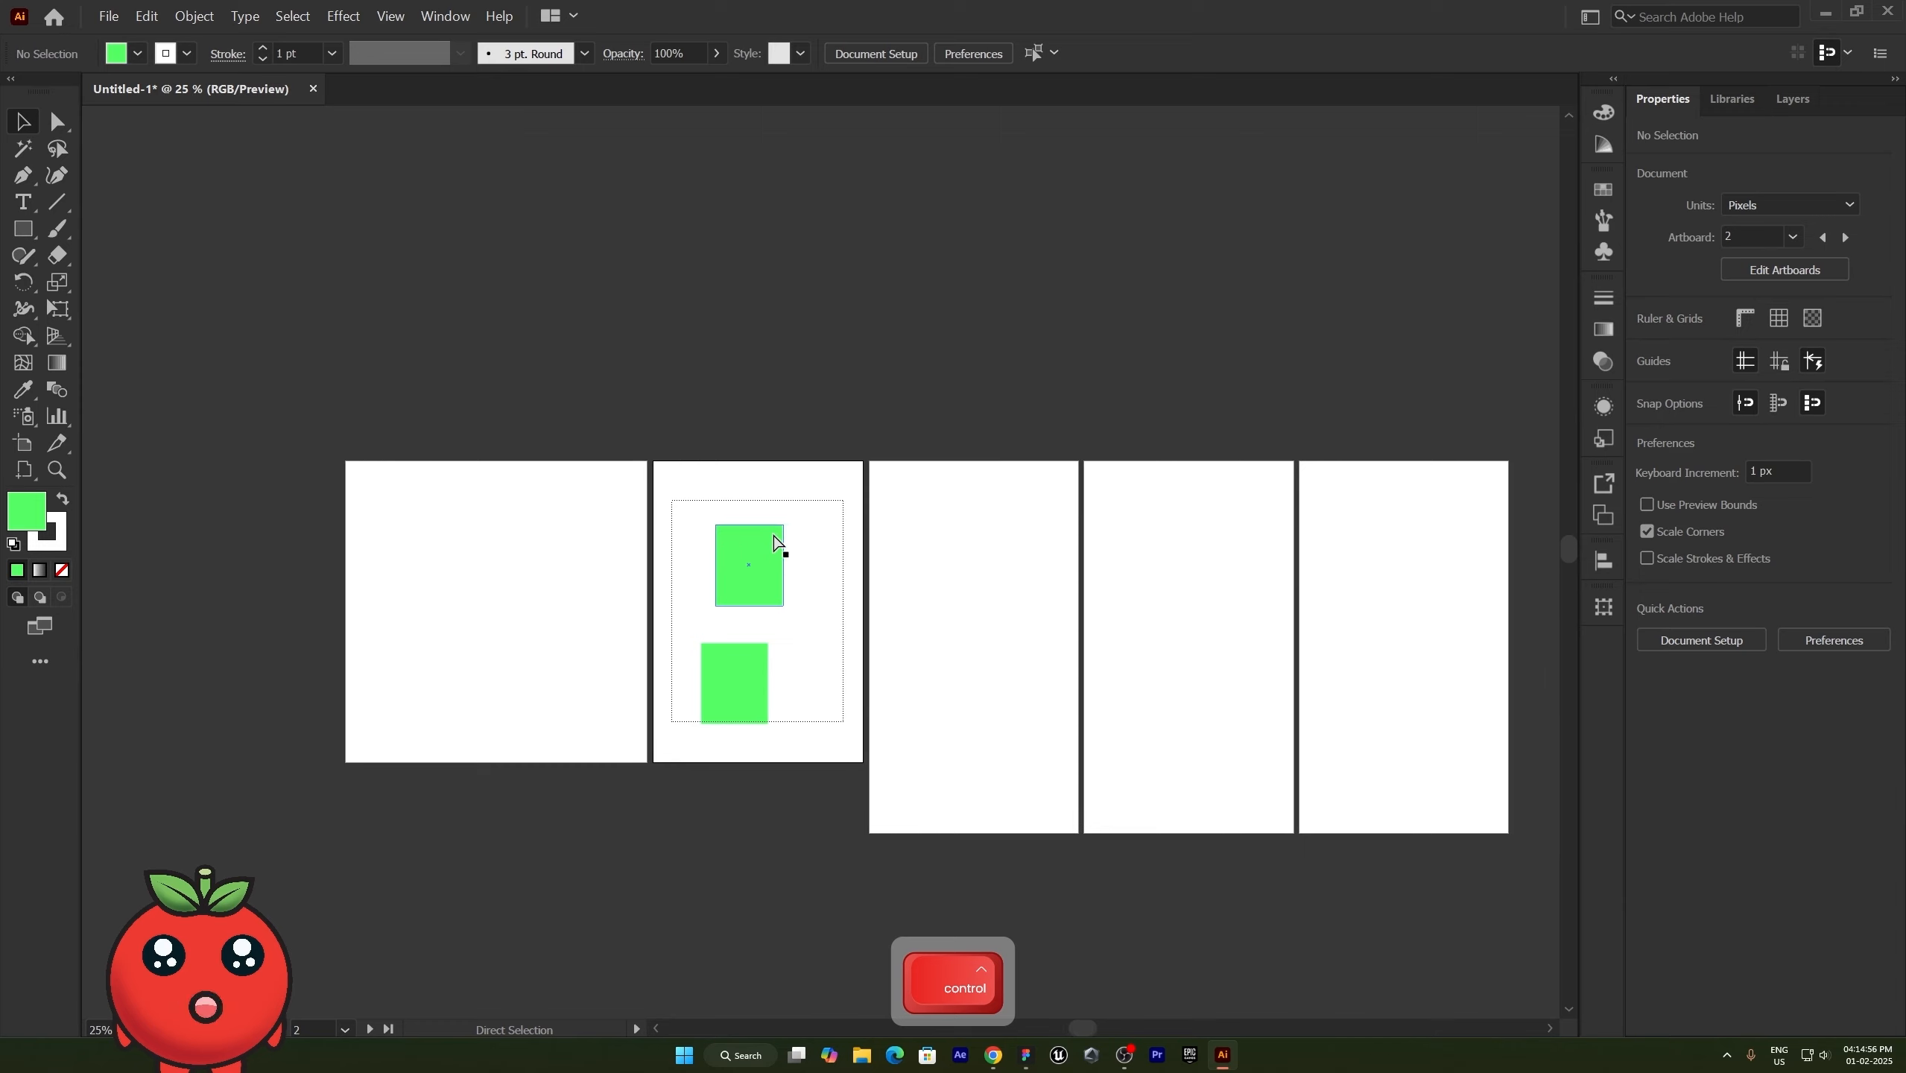
scroll(777, 538, "left", 20, "ctrl")
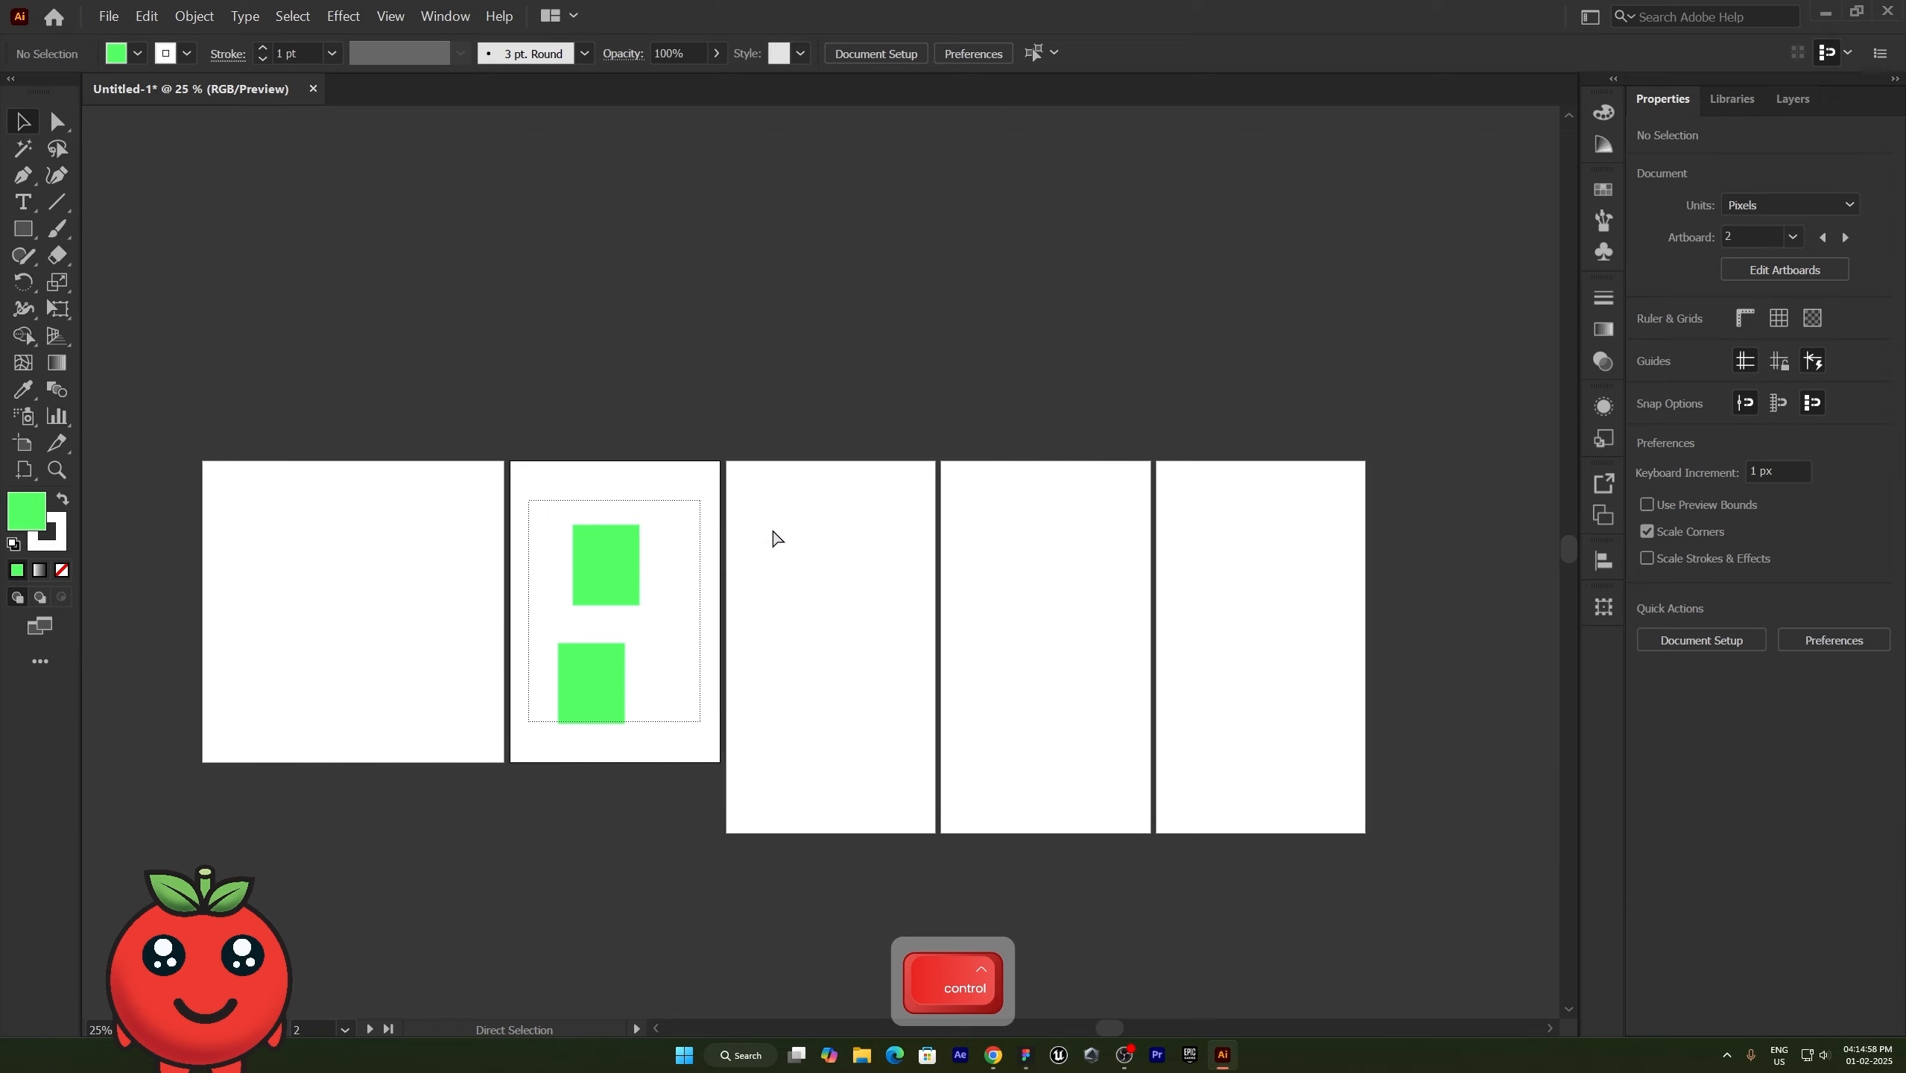
scroll(777, 538, "right", 5, "ctrl")
scroll(777, 538, "right", 15, "ctrl")
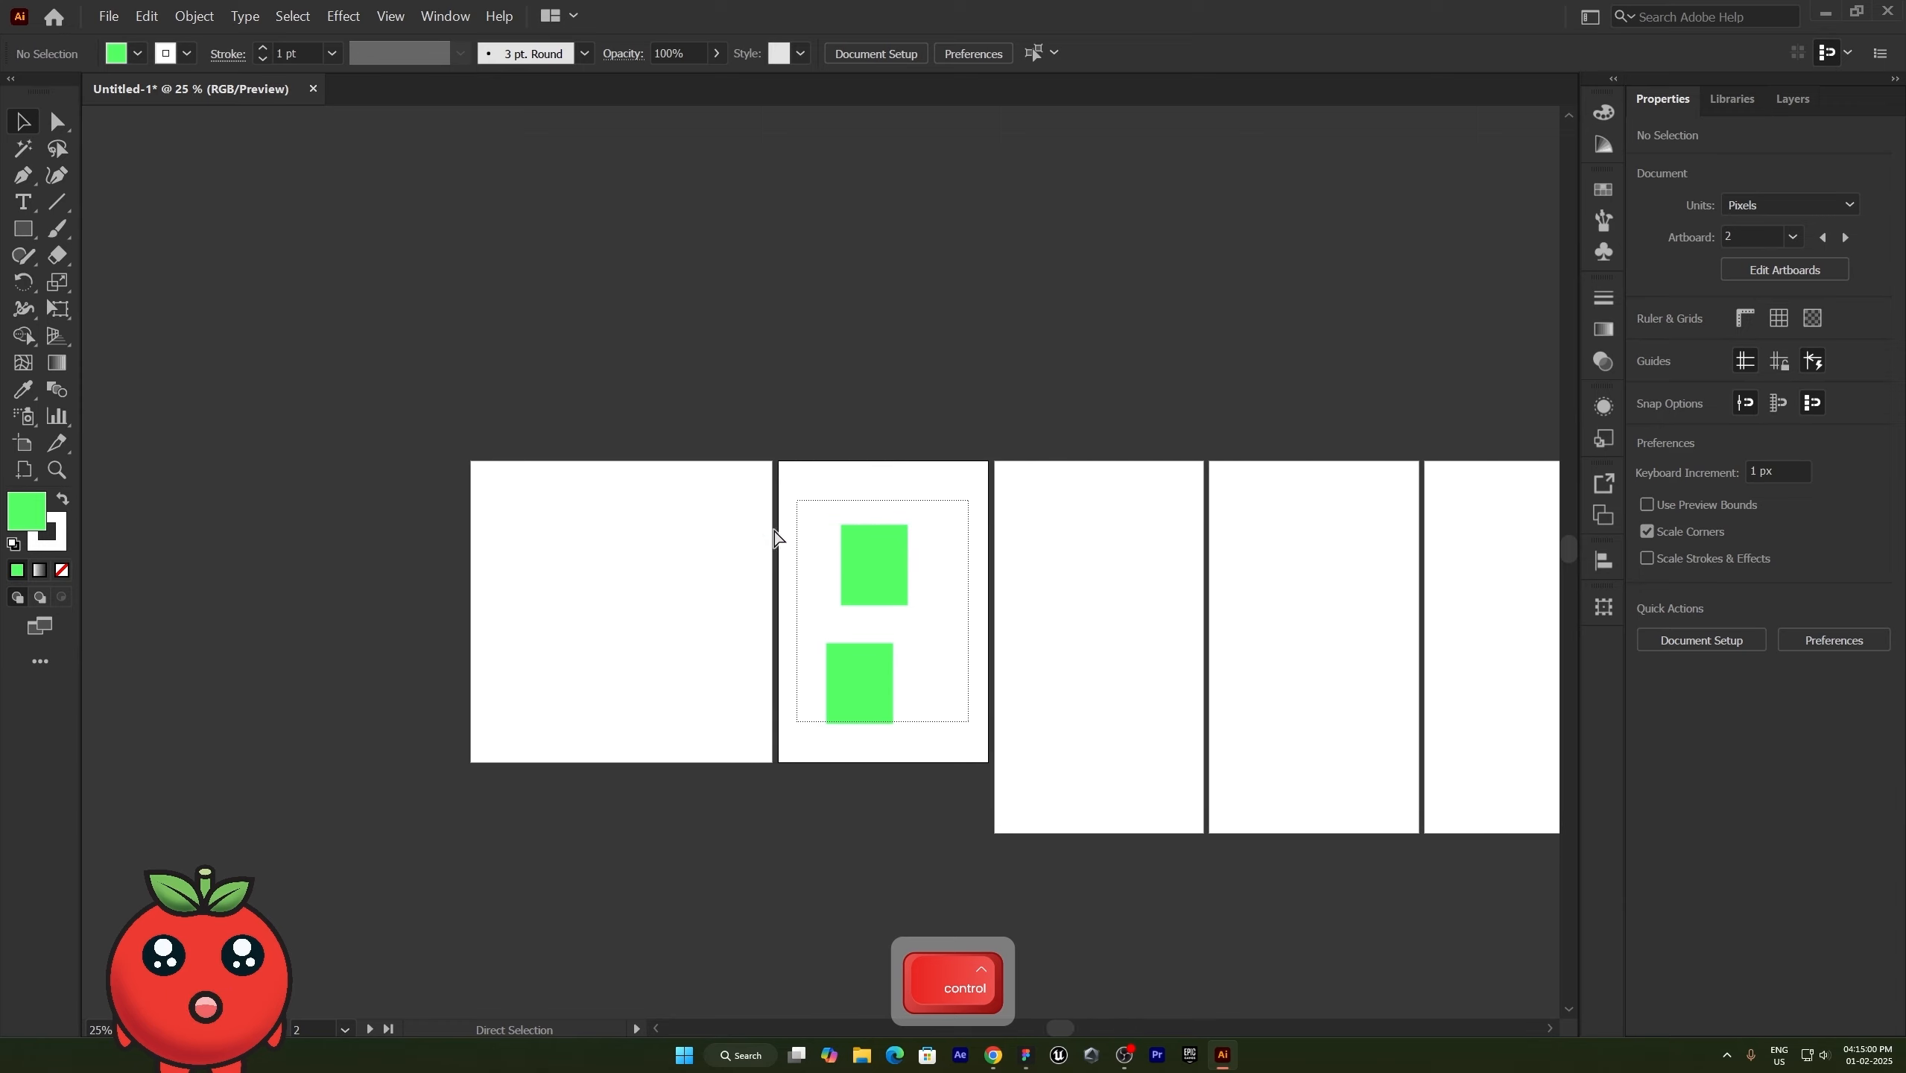
scroll(778, 538, "left", 5, "ctrl")
scroll(777, 538, "right", 7, "ctrl")
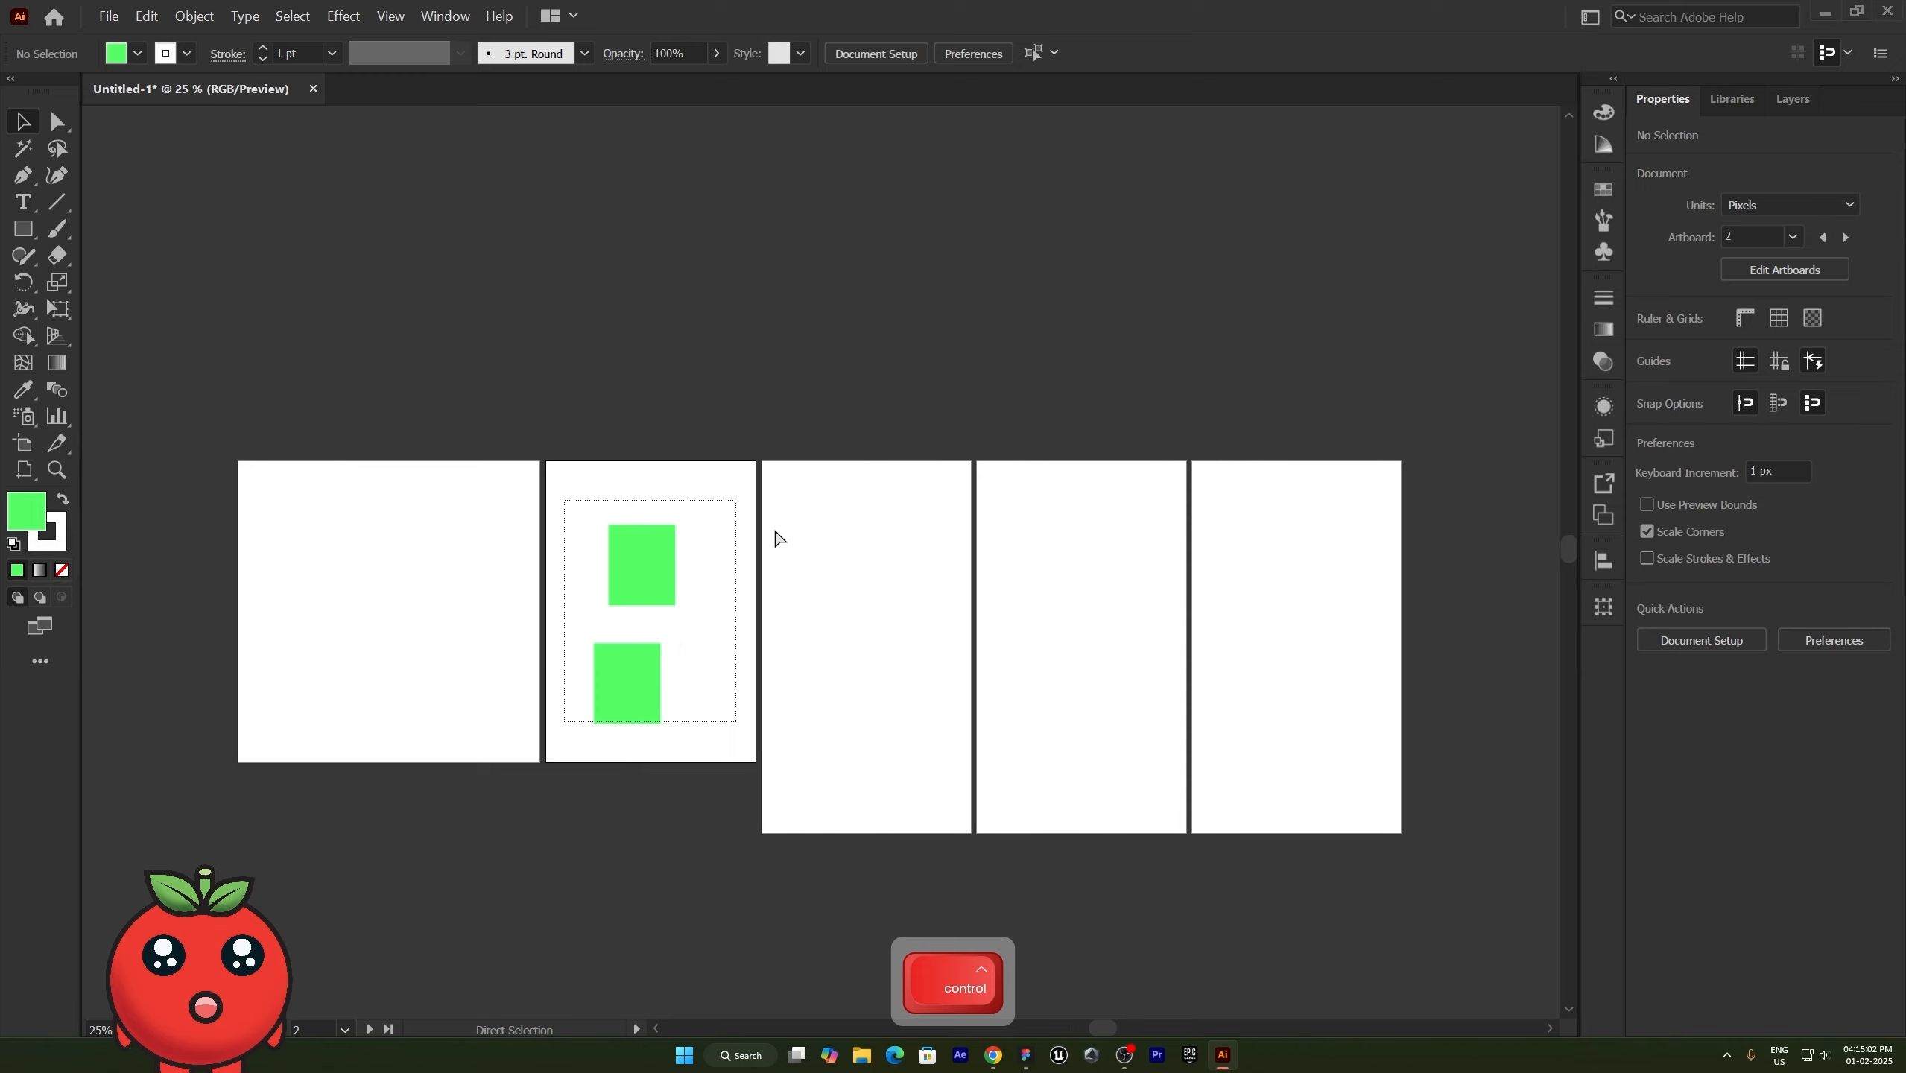
- Scroll the canvas vertically past the artboard row and back in both directions
scroll(773, 526, "down", 10, "shift")
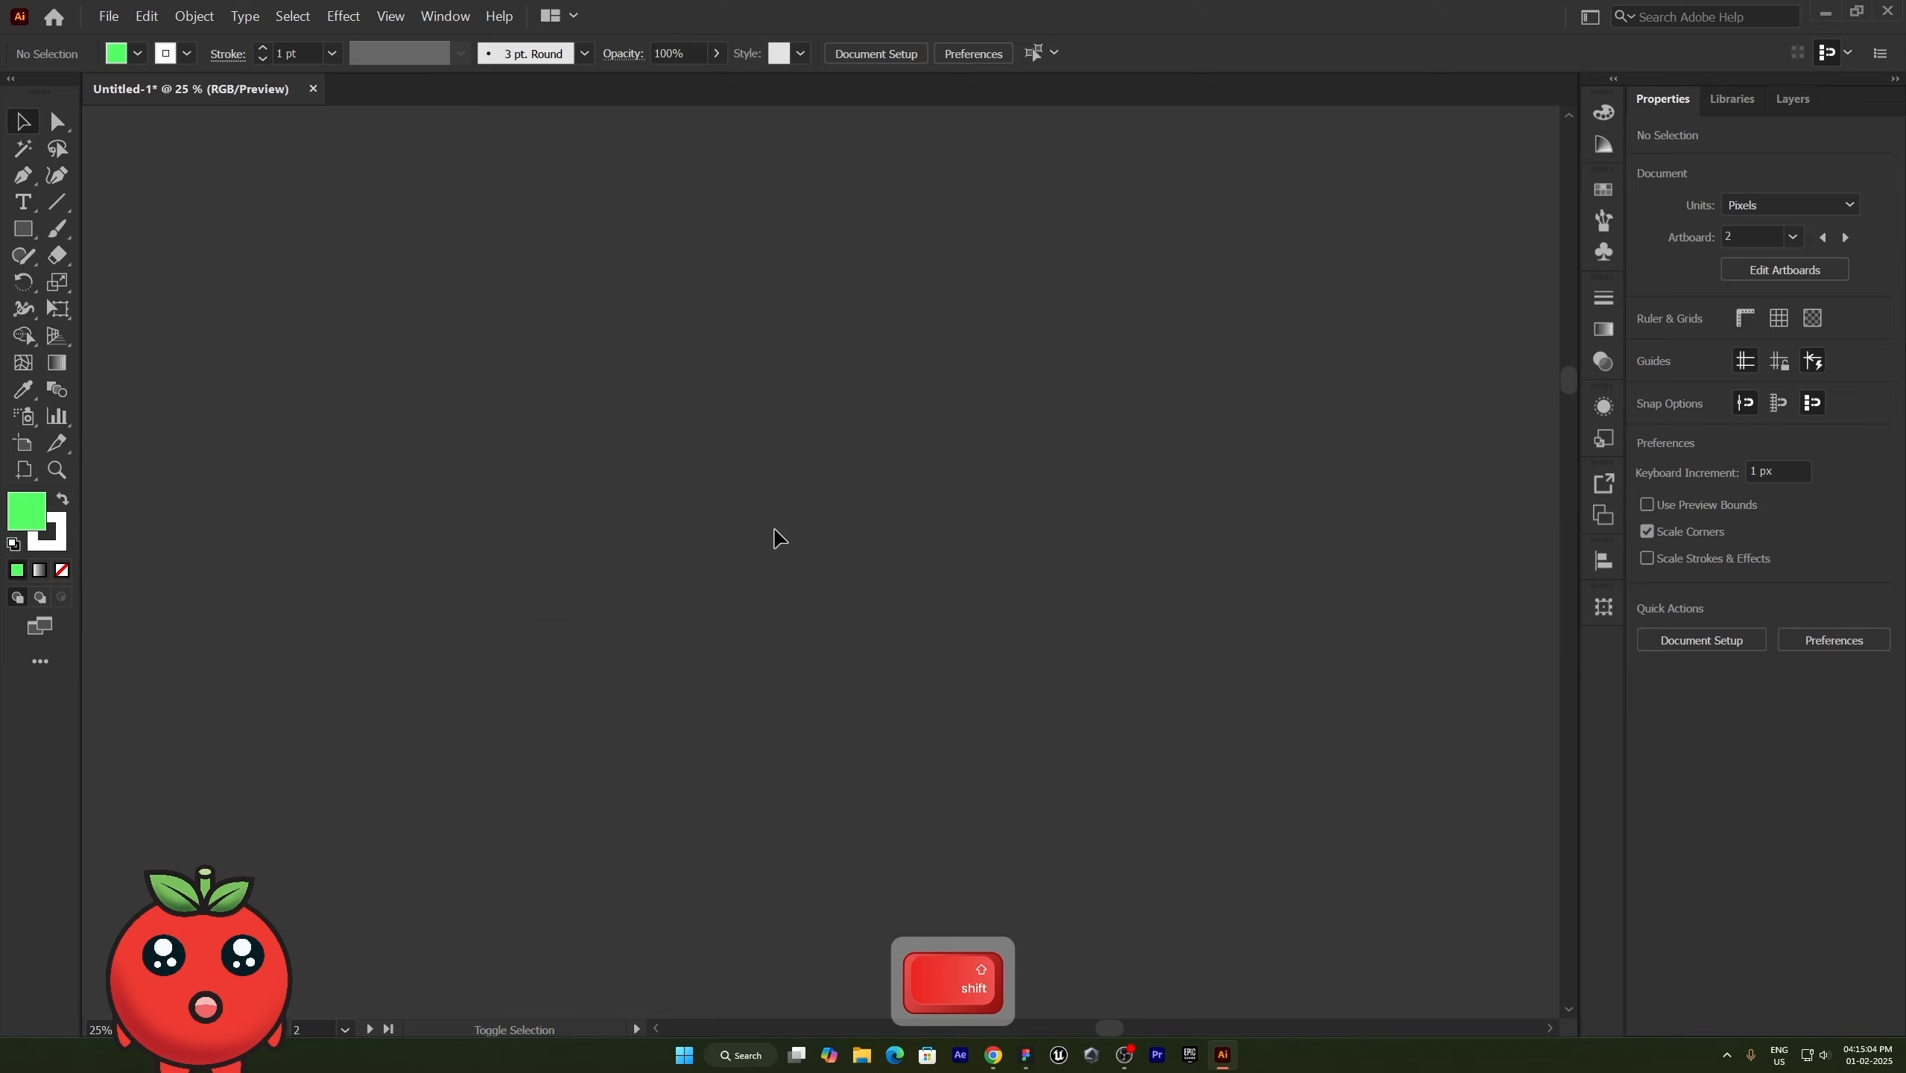
scroll(774, 530, "up", 10, "shift")
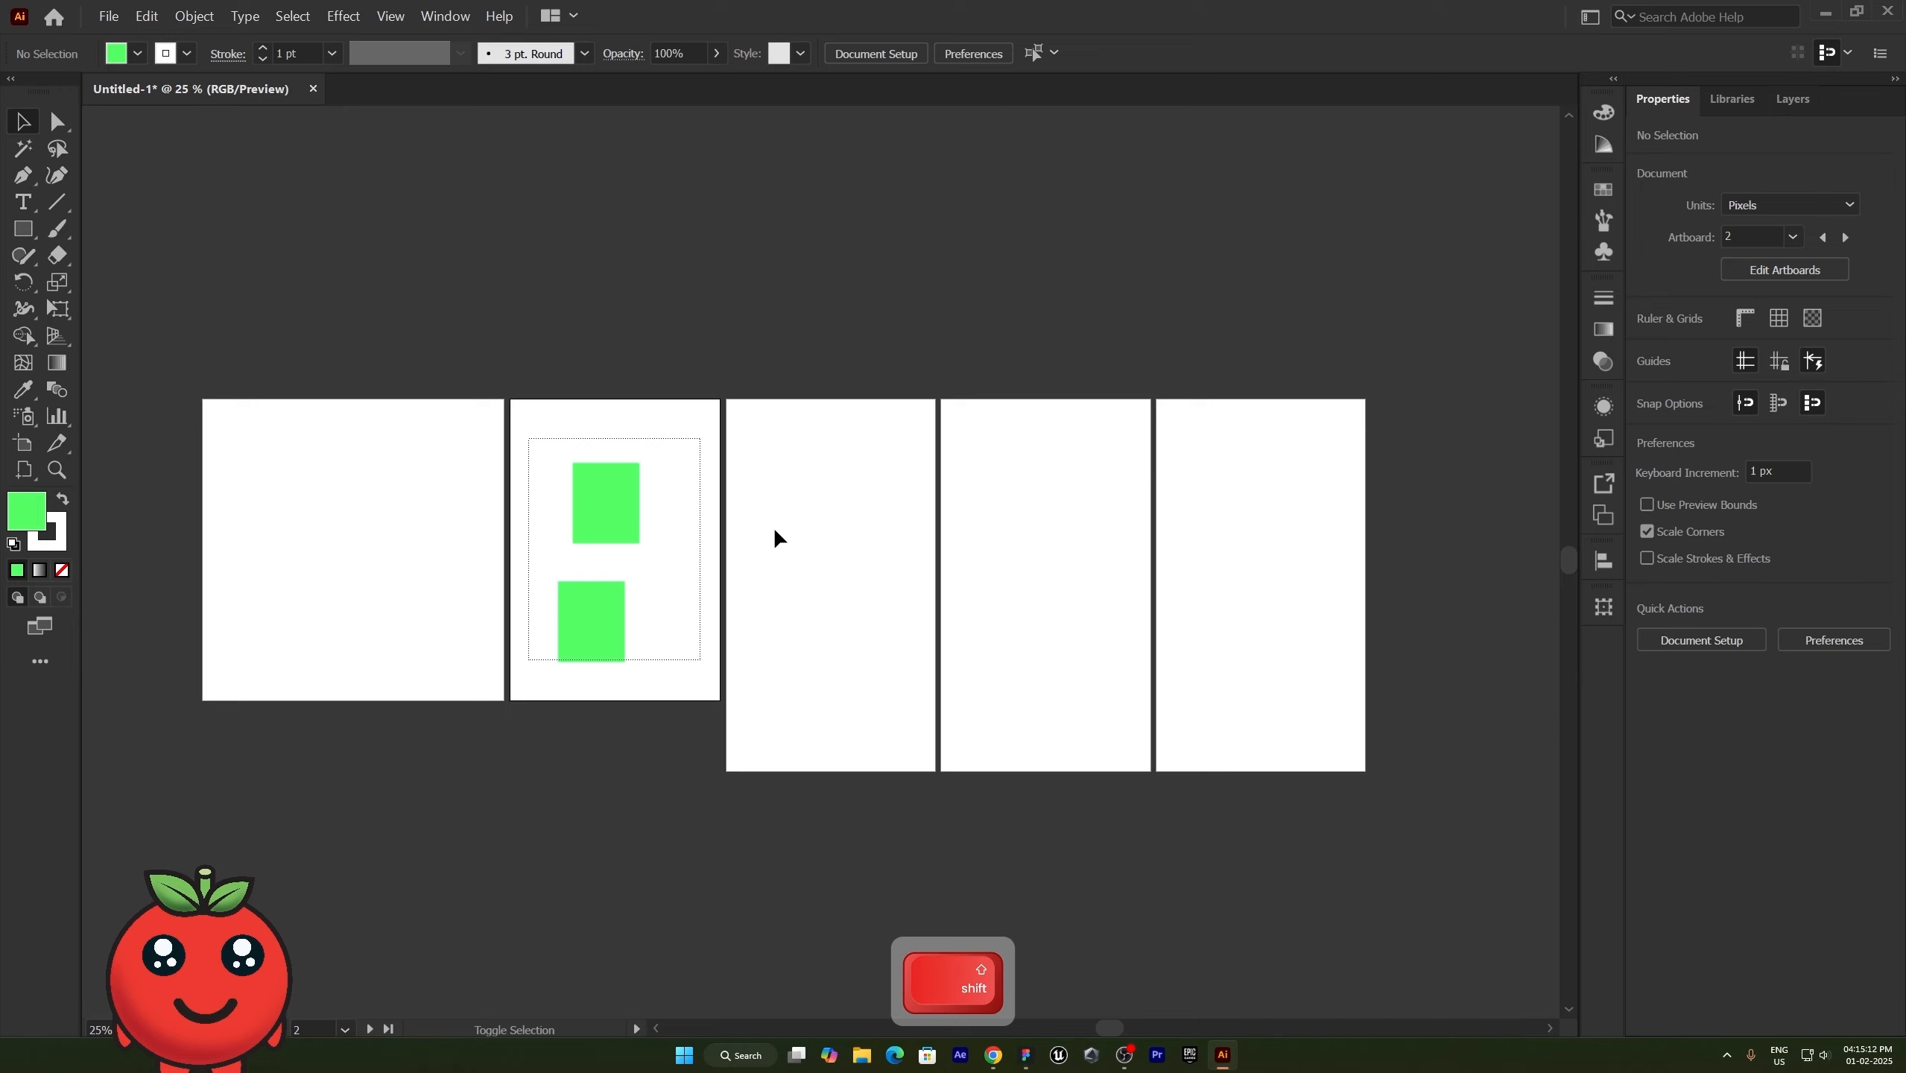
scroll(776, 533, "down", 10)
scroll(775, 532, "up", 10)
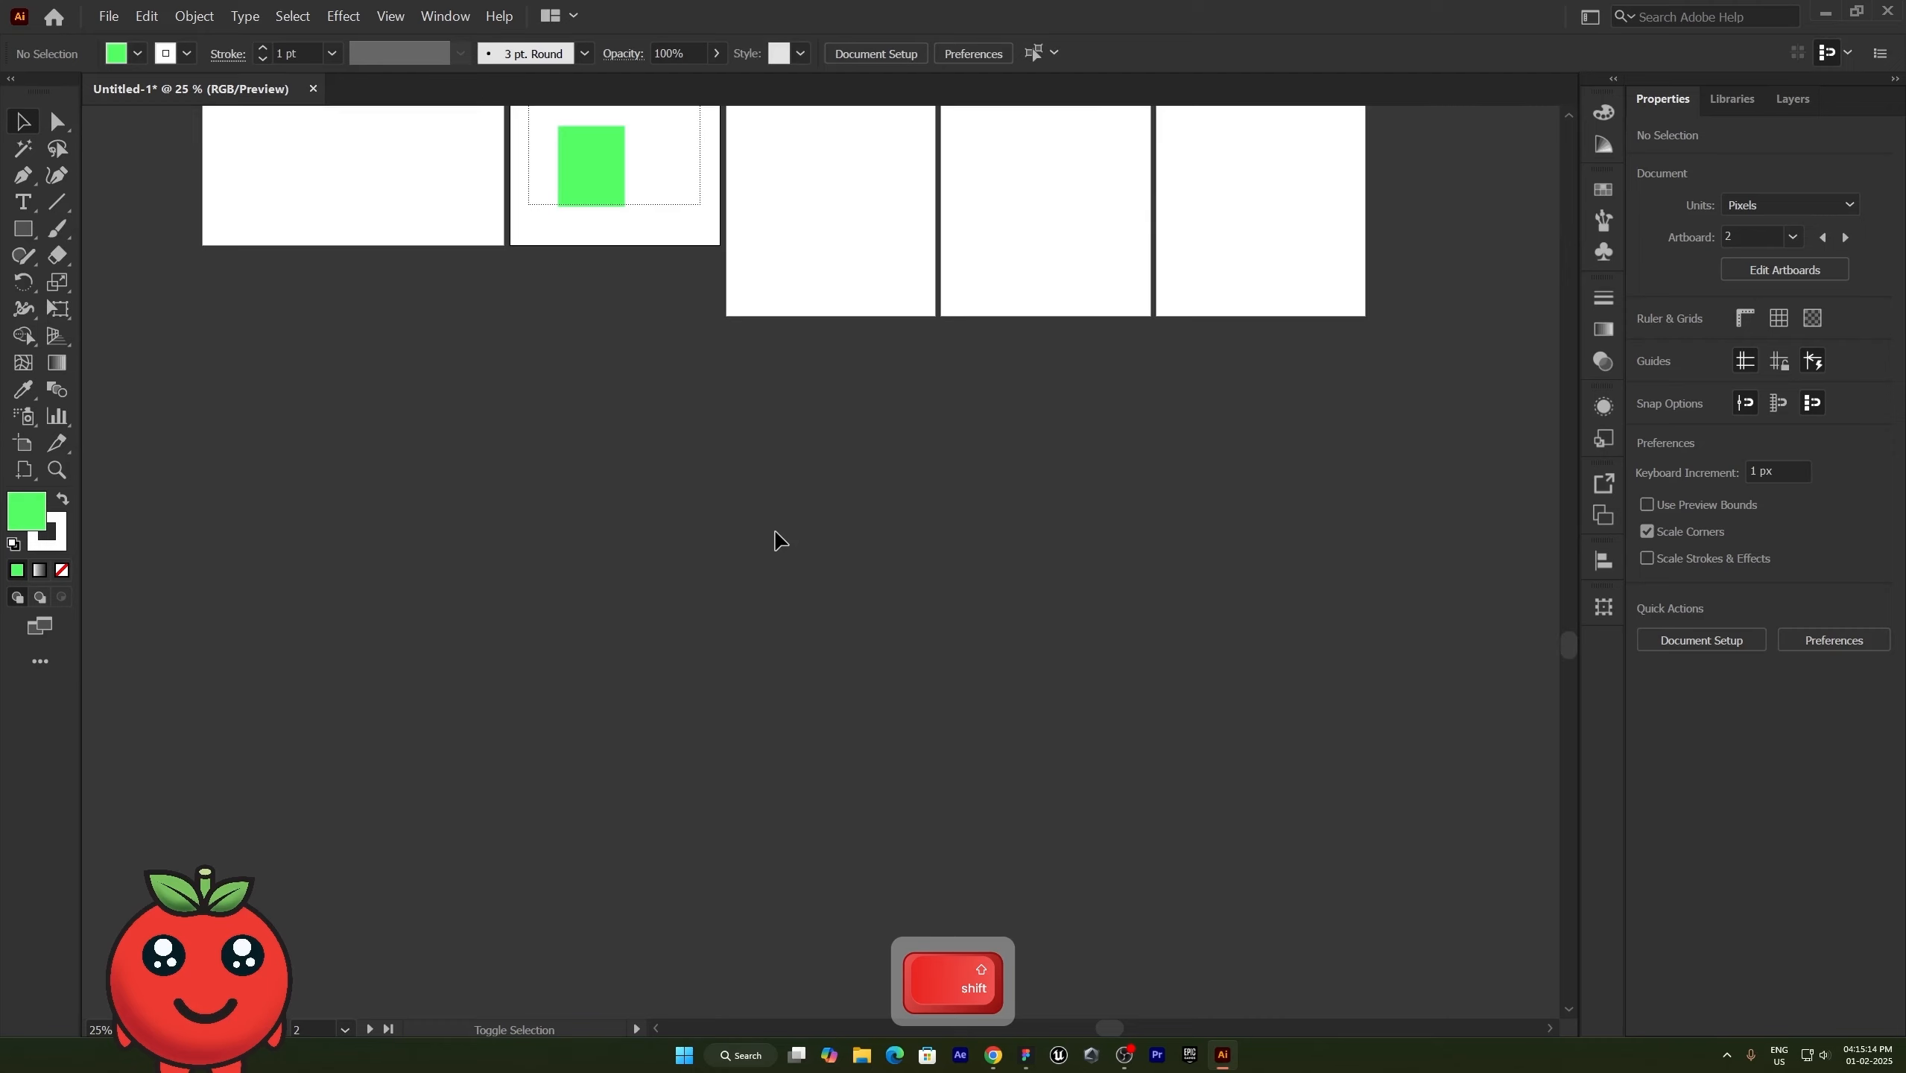
- Scroll sideways across the artboards again and zoom the canvas out and in around Artboard 2, ending at 16.67%
scroll(777, 534, "right", 3)
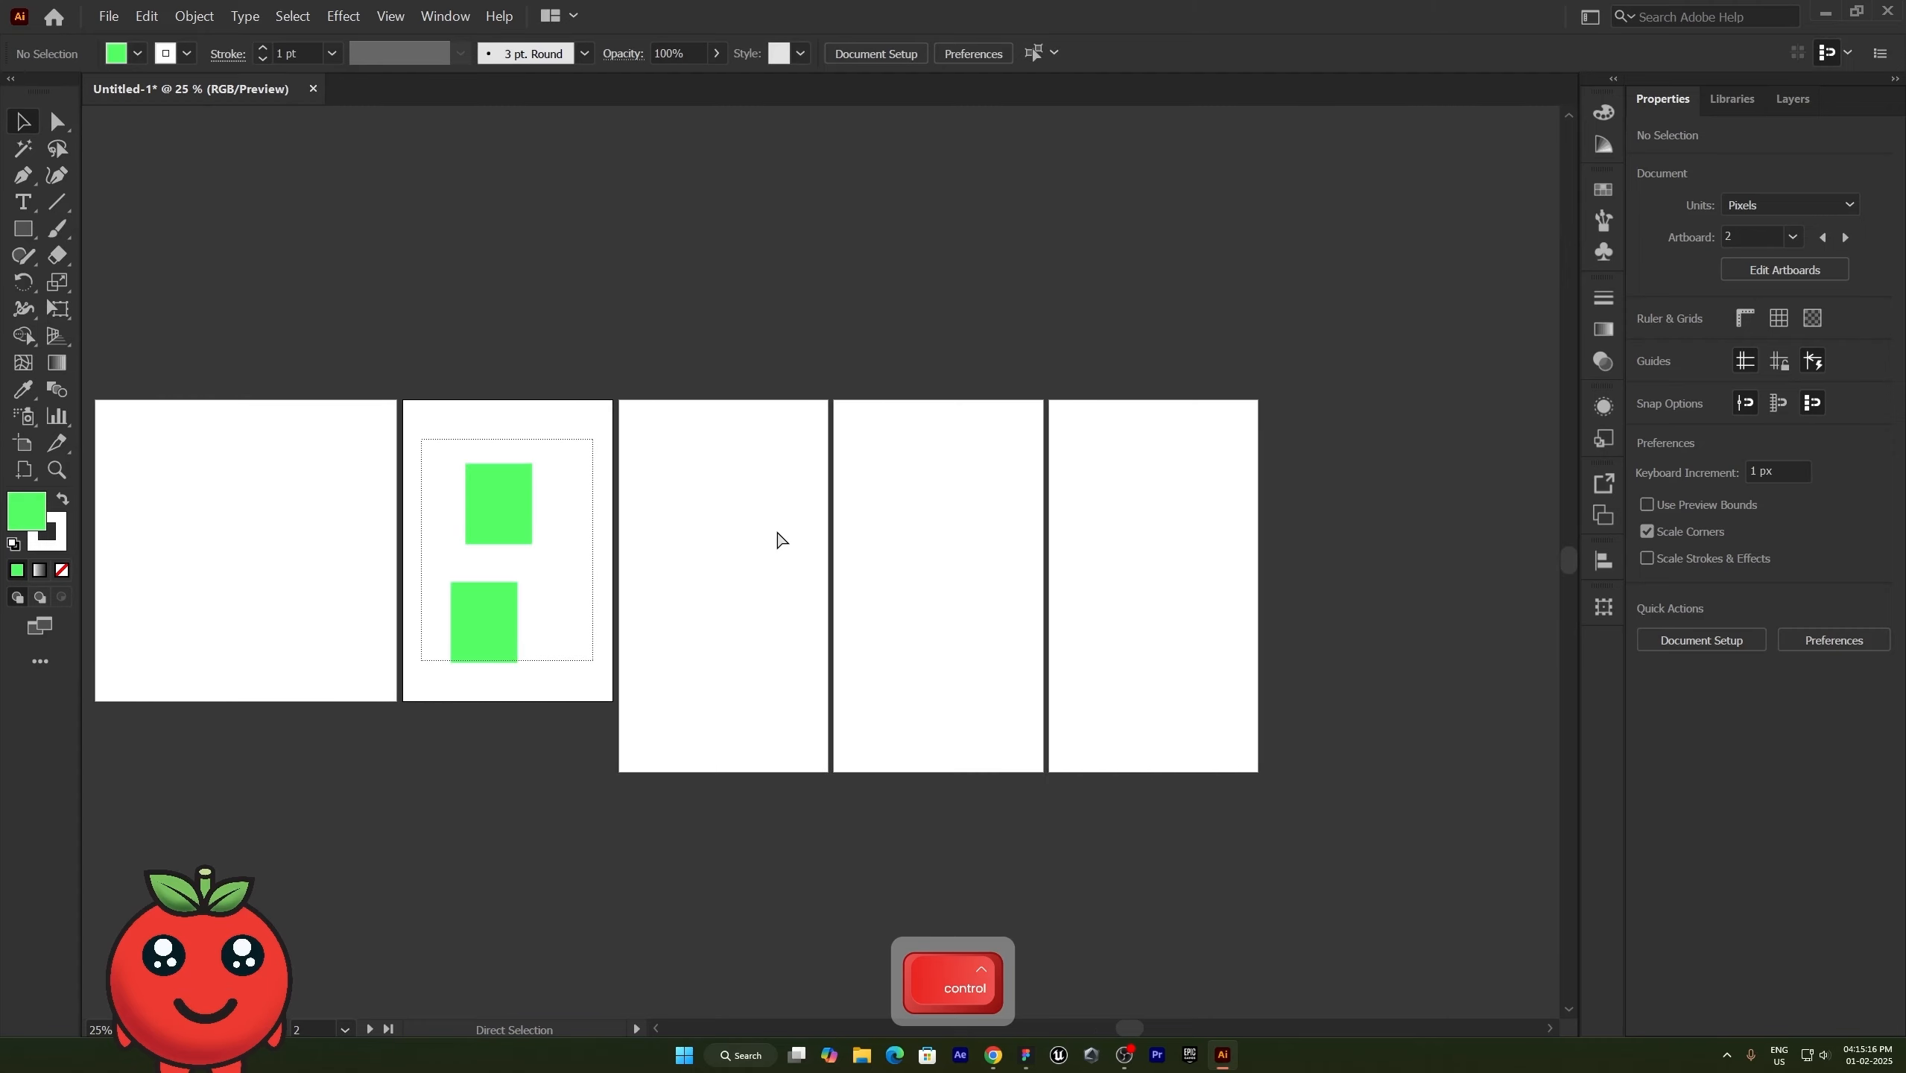
scroll(777, 538, "left", 12)
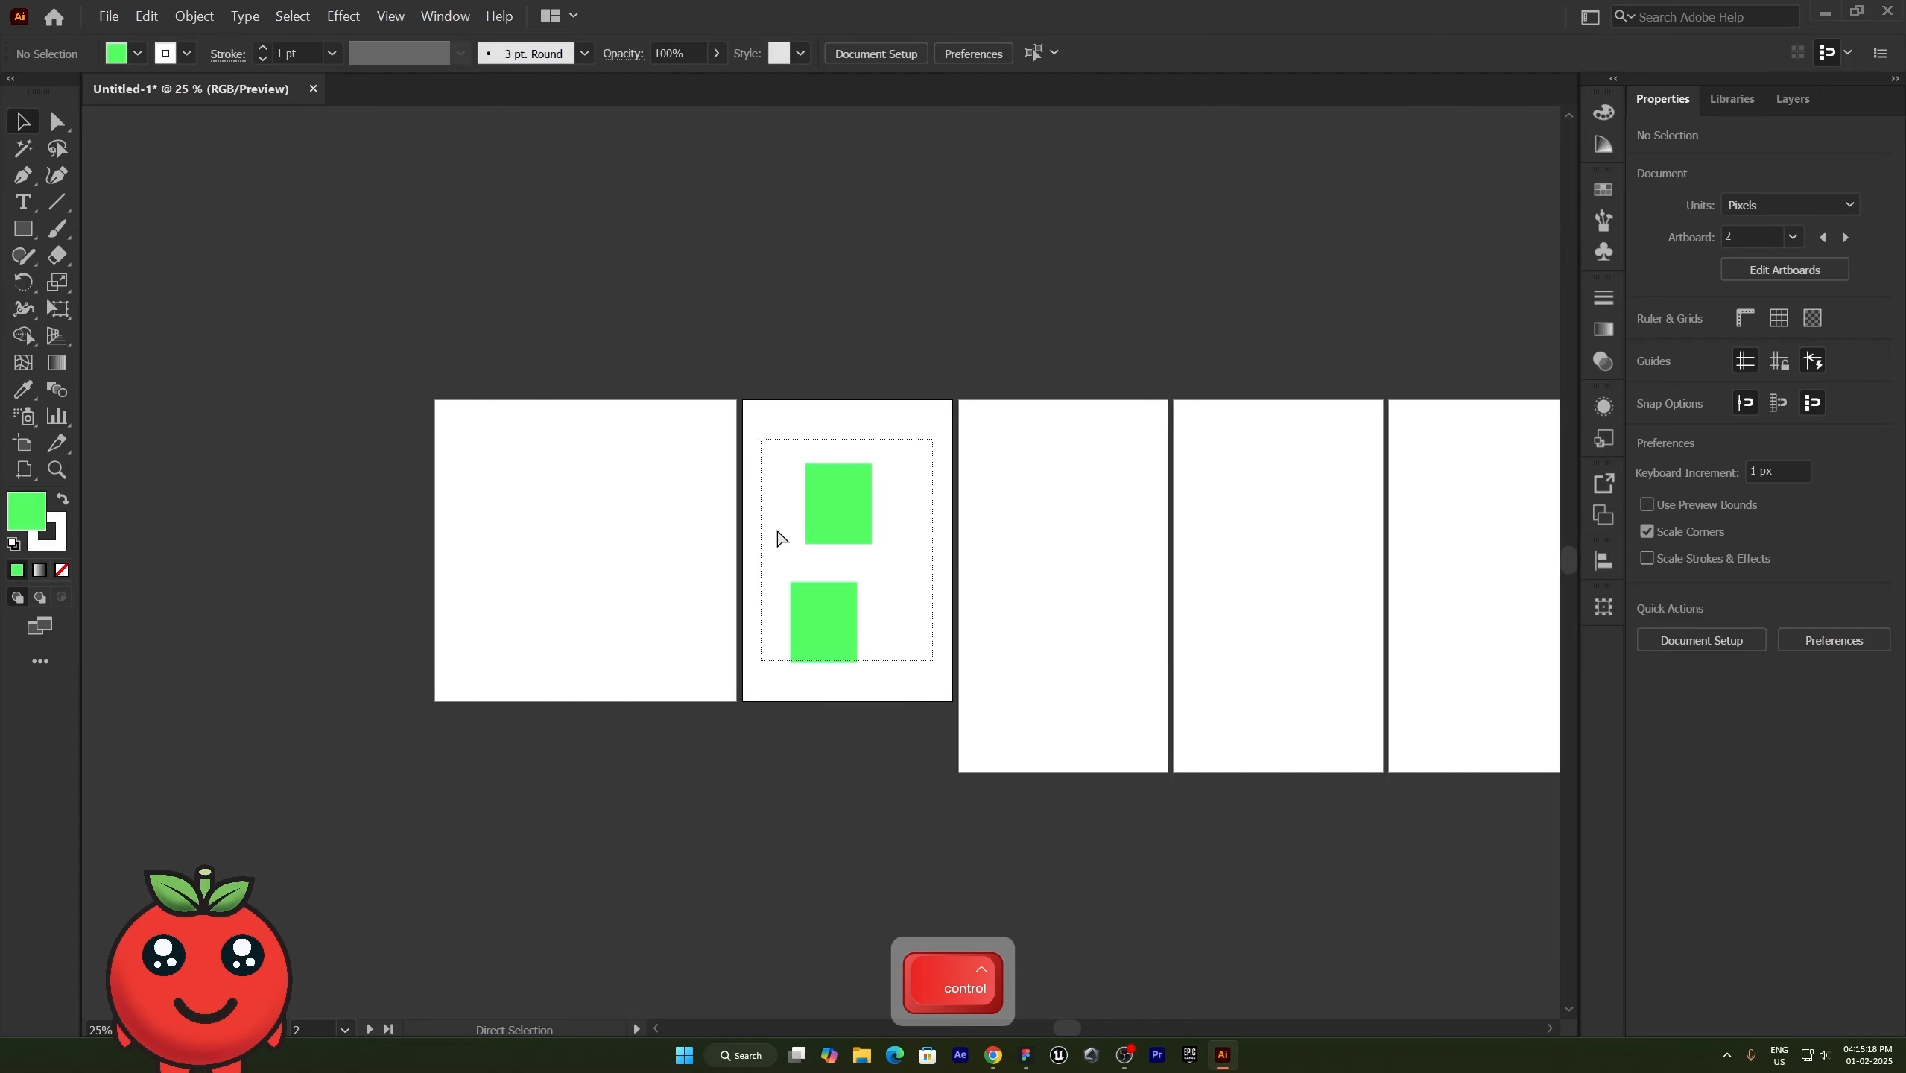
scroll(778, 538, "right", 4)
scroll(777, 534, "down", 6)
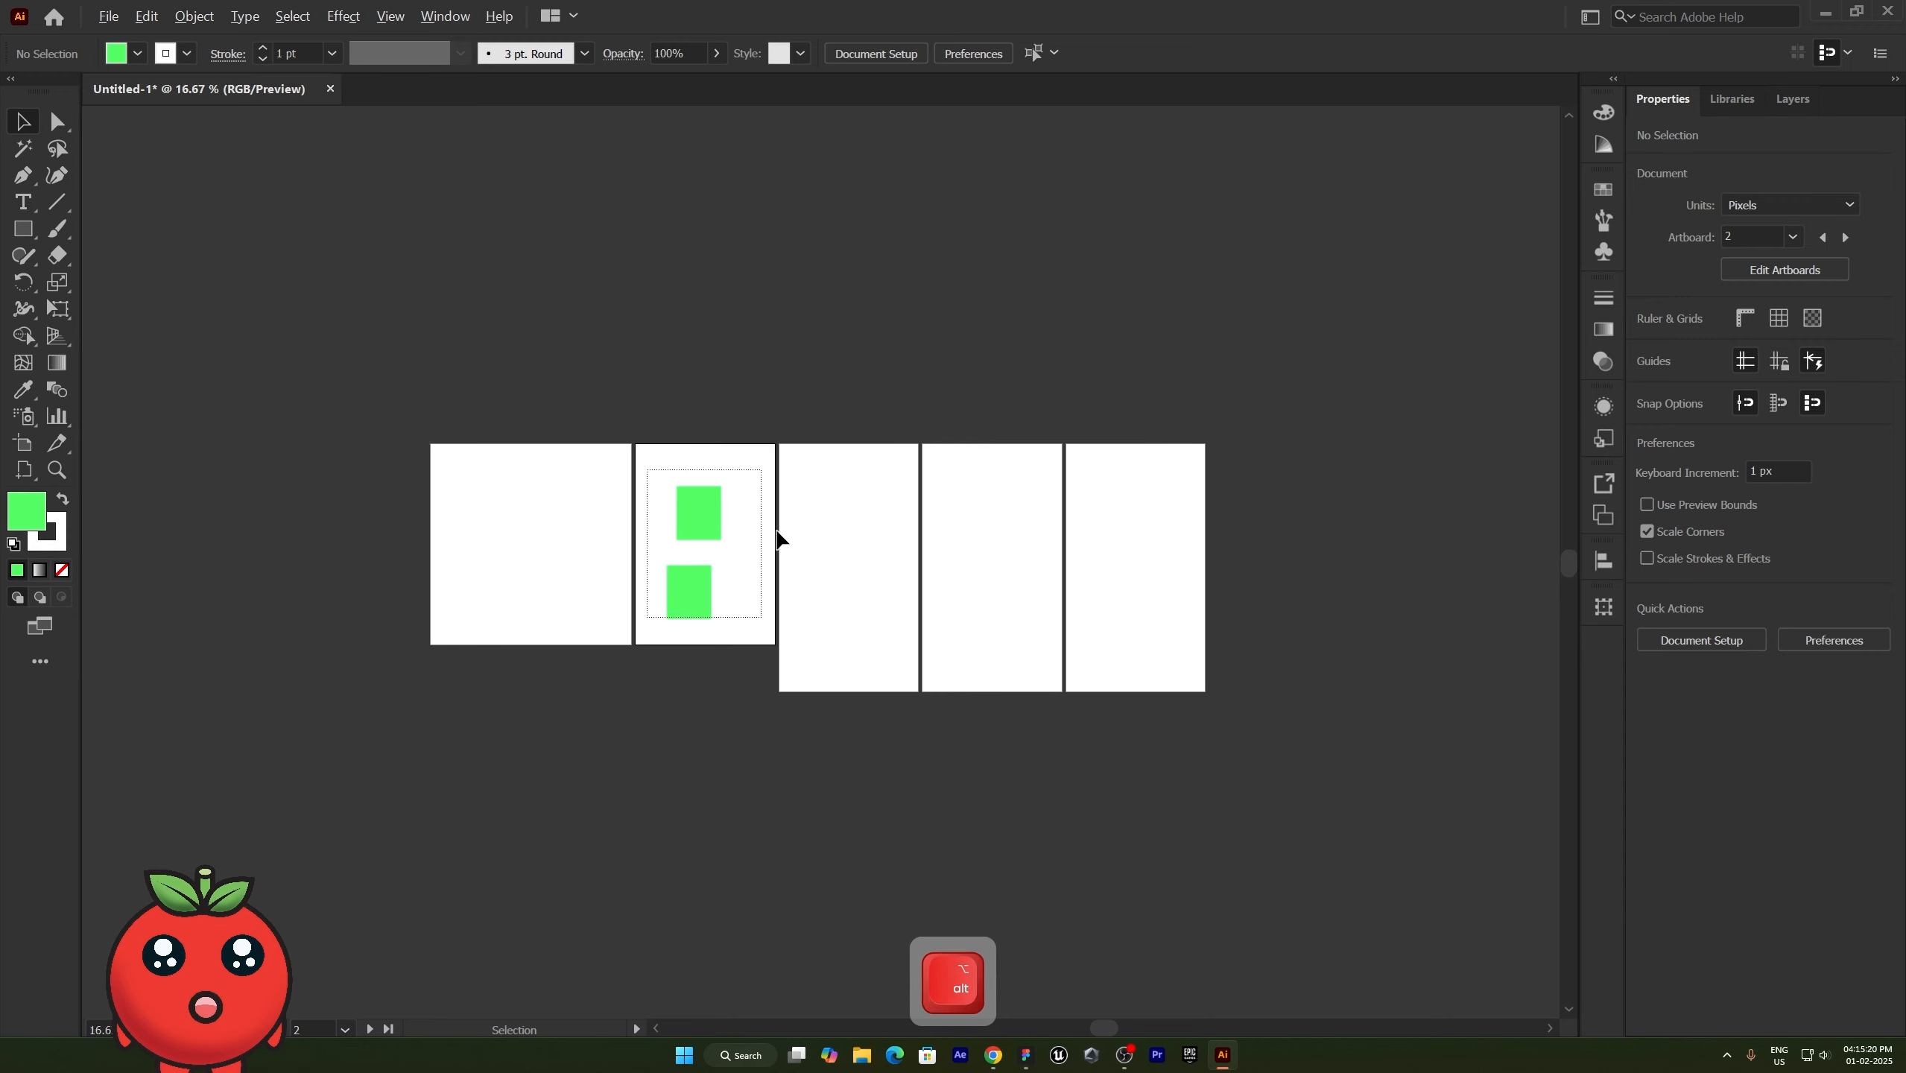
scroll(777, 535, "up", 8)
scroll(777, 535, "down", 3)
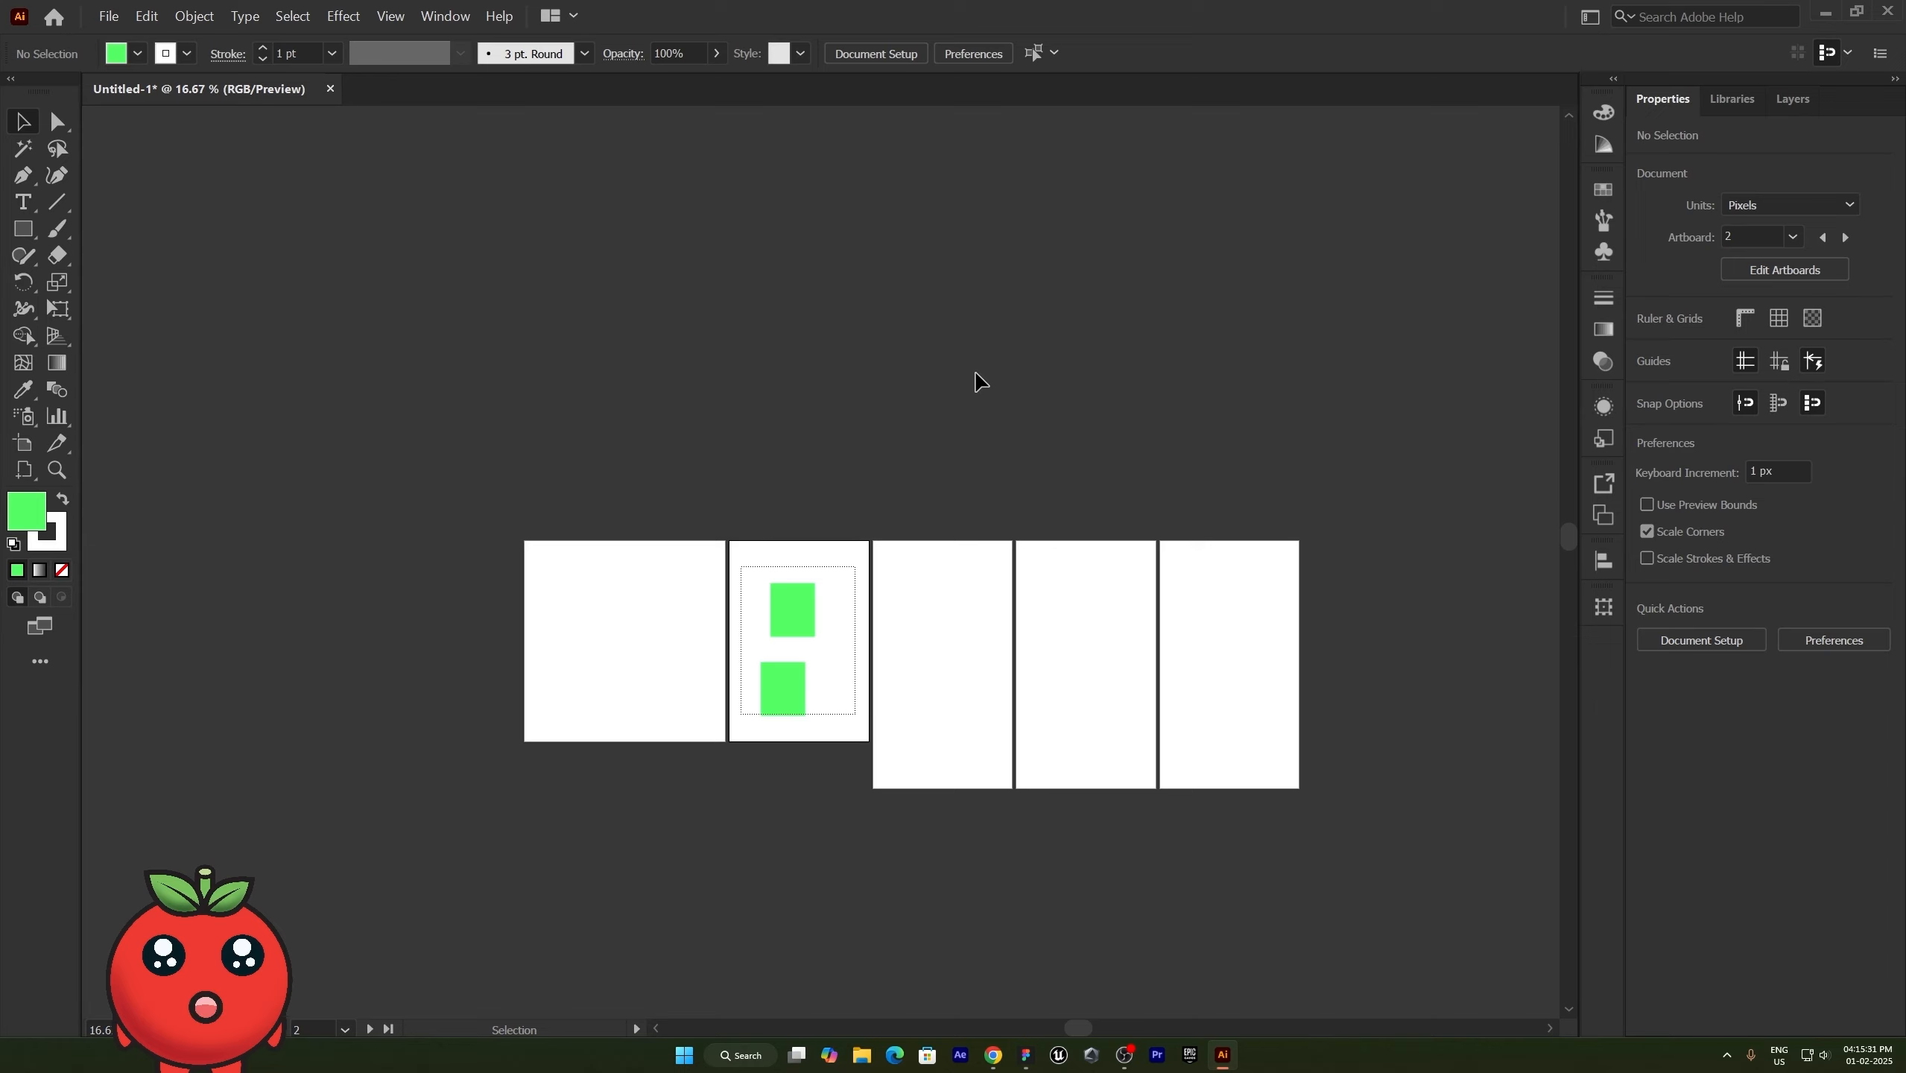
- Pan freely around the canvas with the temporary Hand tool, and return to the artboard row at 25% zoom
key("space")
left_click_drag(987, 375, 1362, 226)
left_click_drag(1319, 396, 639, 596)
left_click_drag(1172, 380, 681, 679)
left_click_drag(784, 354, 921, 720)
left_click_drag(1047, 702, 1228, 326)
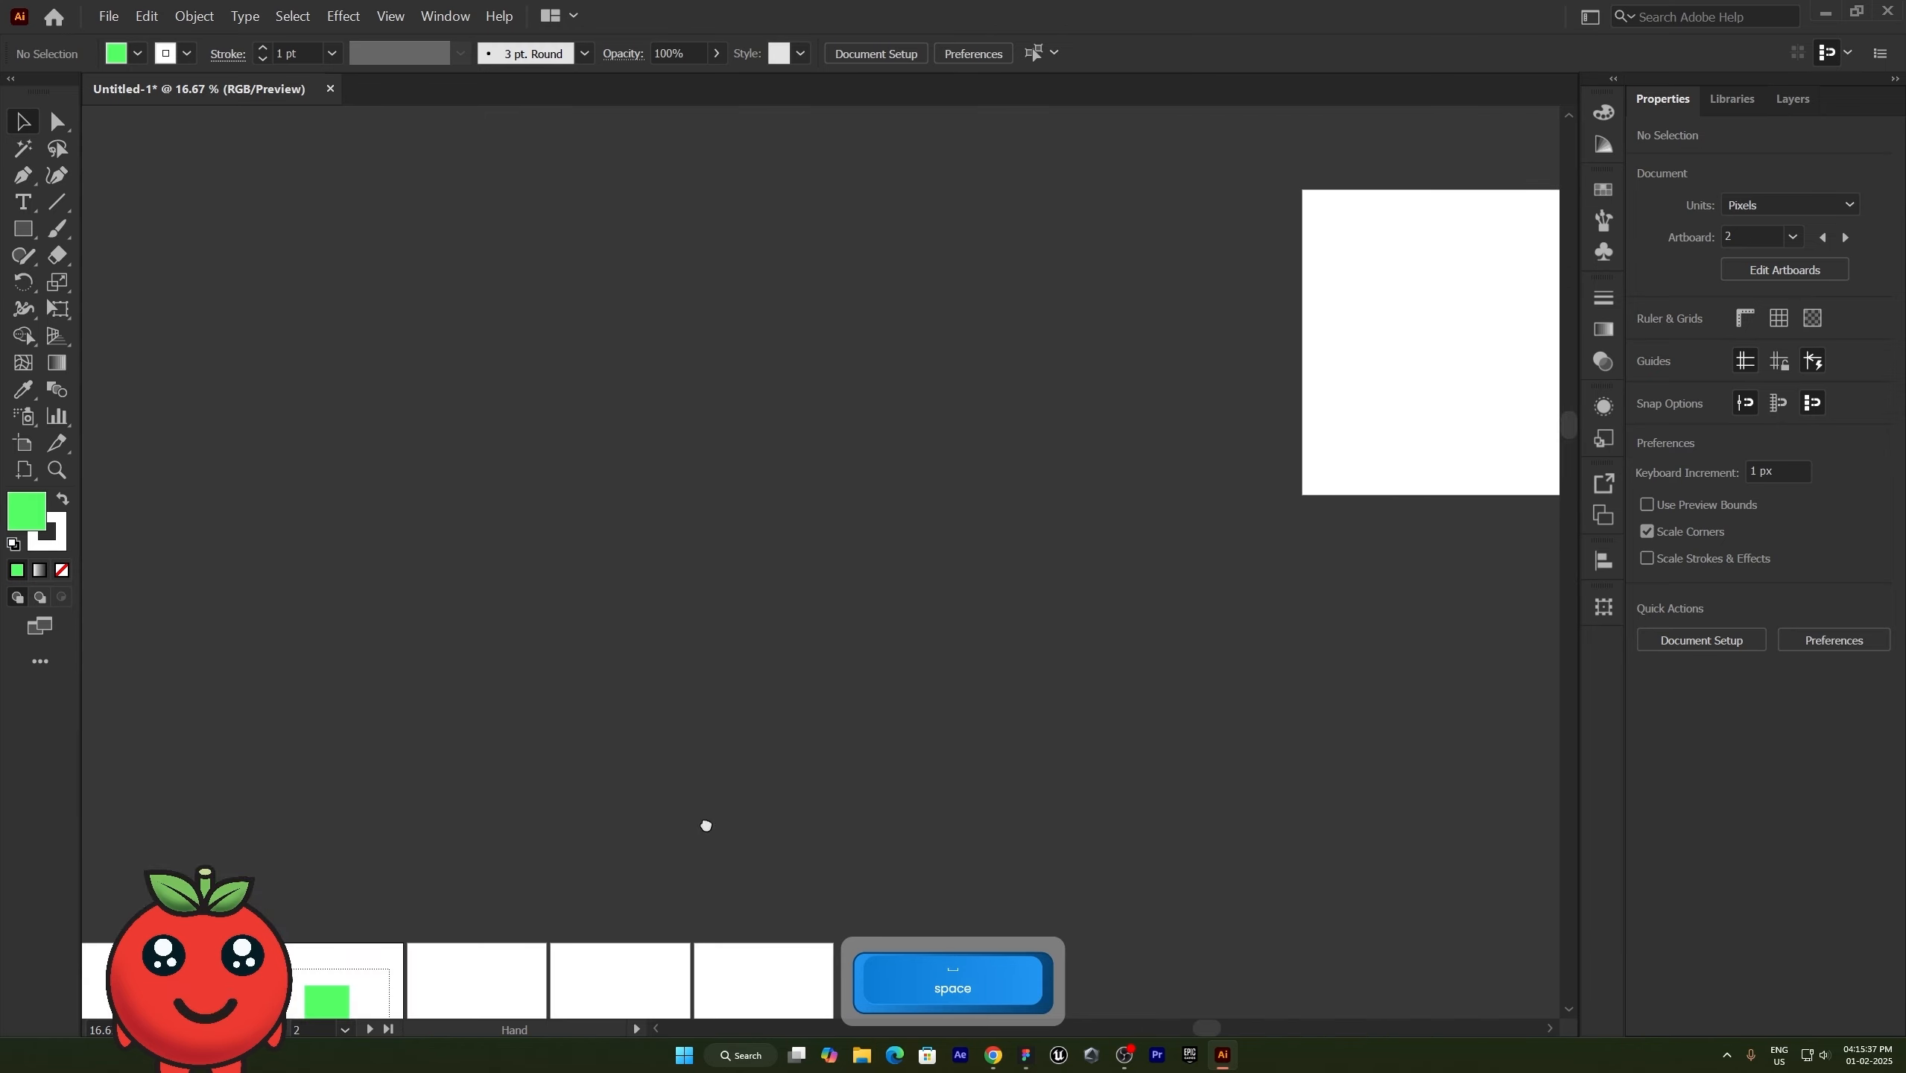
left_click_drag(802, 787, 1080, 292)
left_click_drag(817, 549, 836, 614)
left_click_drag(705, 631, 675, 714)
left_click_drag(492, 710, 353, 544)
left_click_drag(336, 464, 484, 573)
scroll(597, 593, "up", 1)
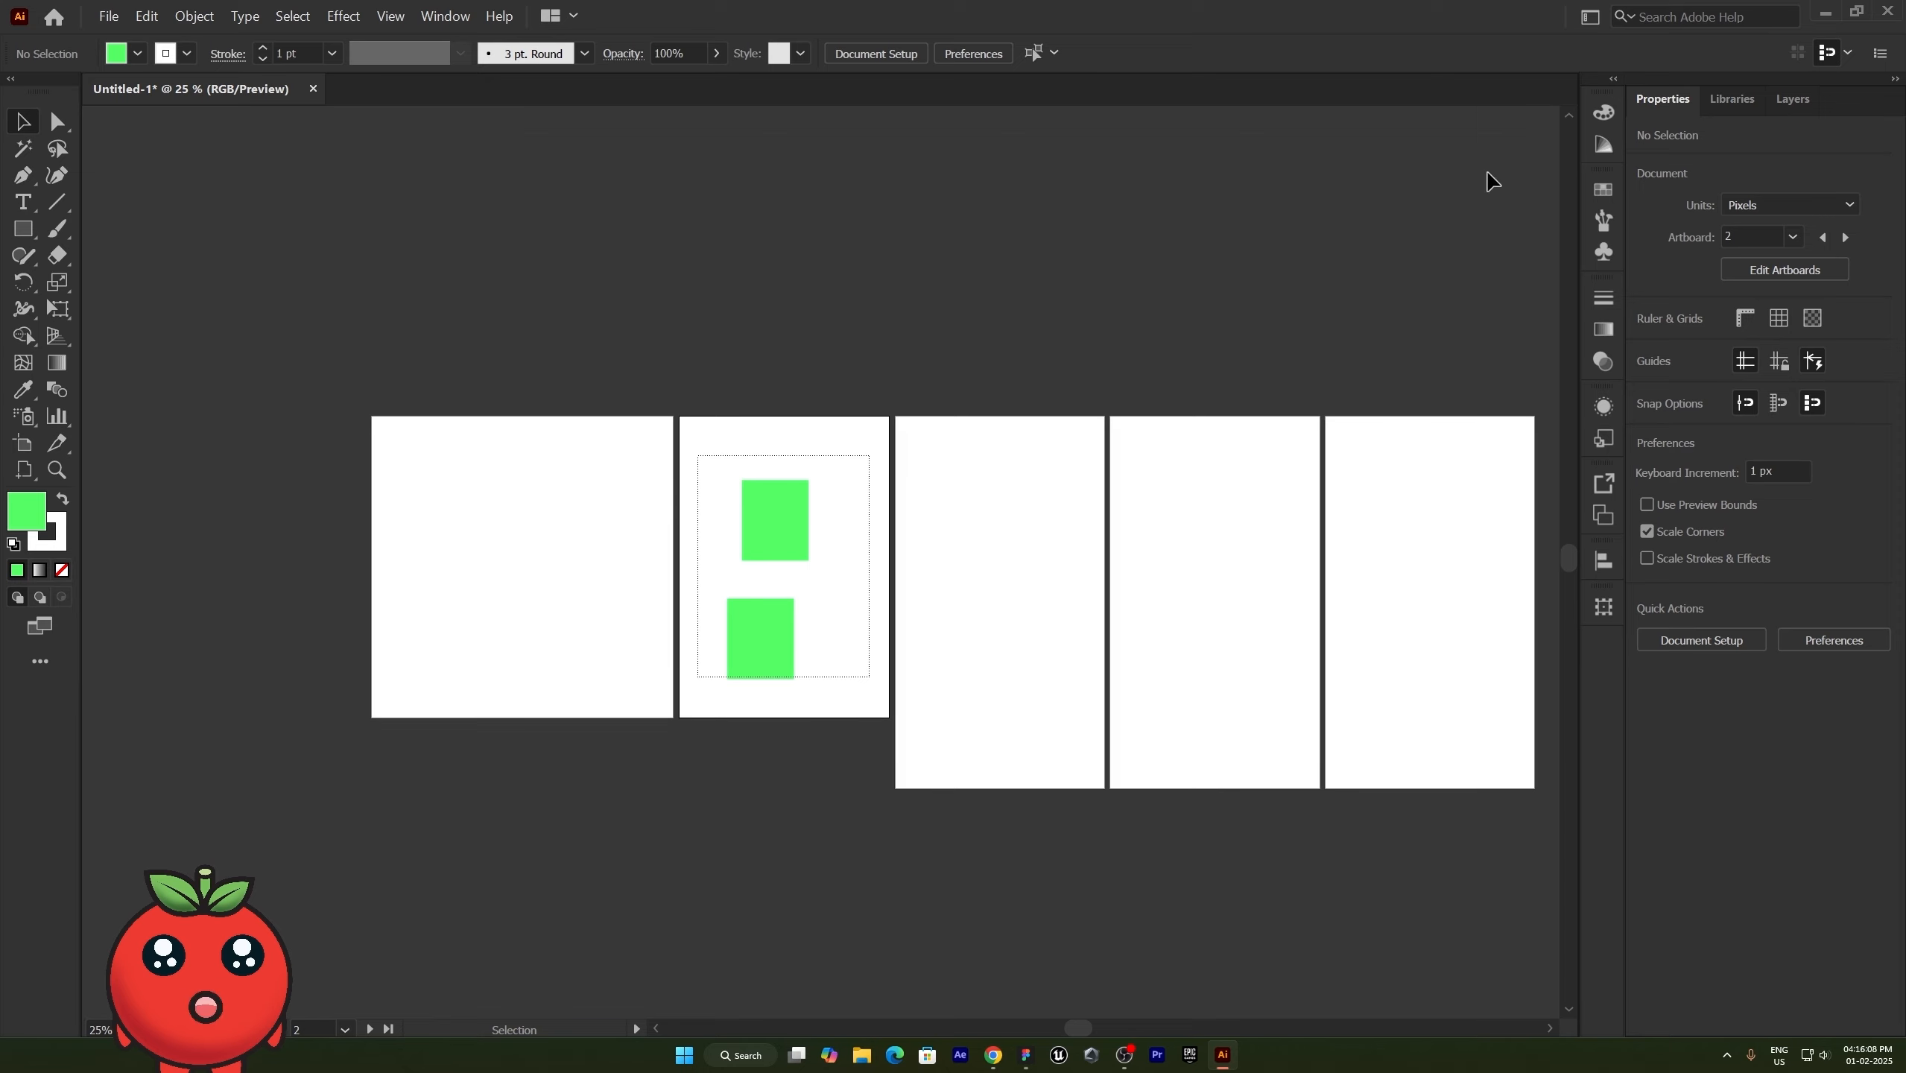
- Detach the Properties and Layers panels as floating windows over the artboards, and detach and close the Libraries panel
left_click_drag(1655, 99, 899, 383)
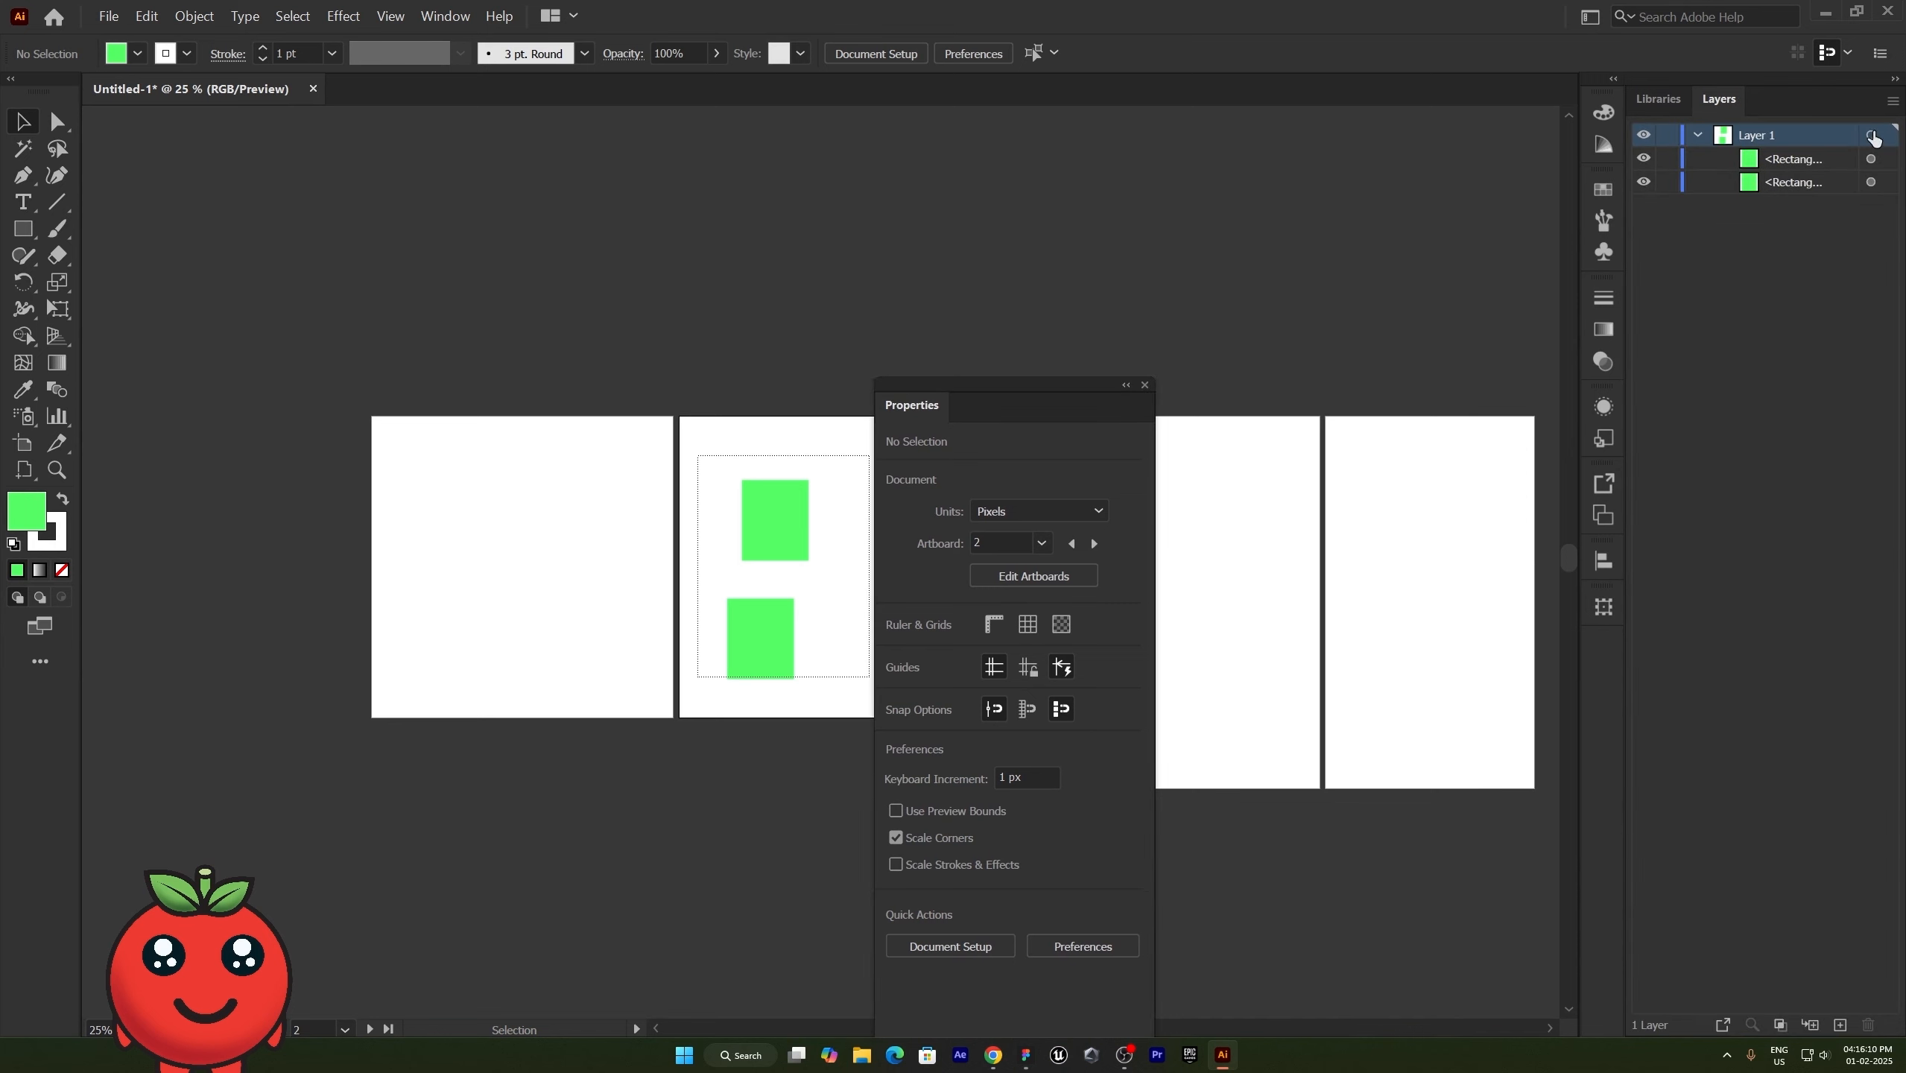
left_click_drag(1719, 100, 900, 243)
left_click_drag(1657, 102, 1238, 225)
left_click(1488, 209)
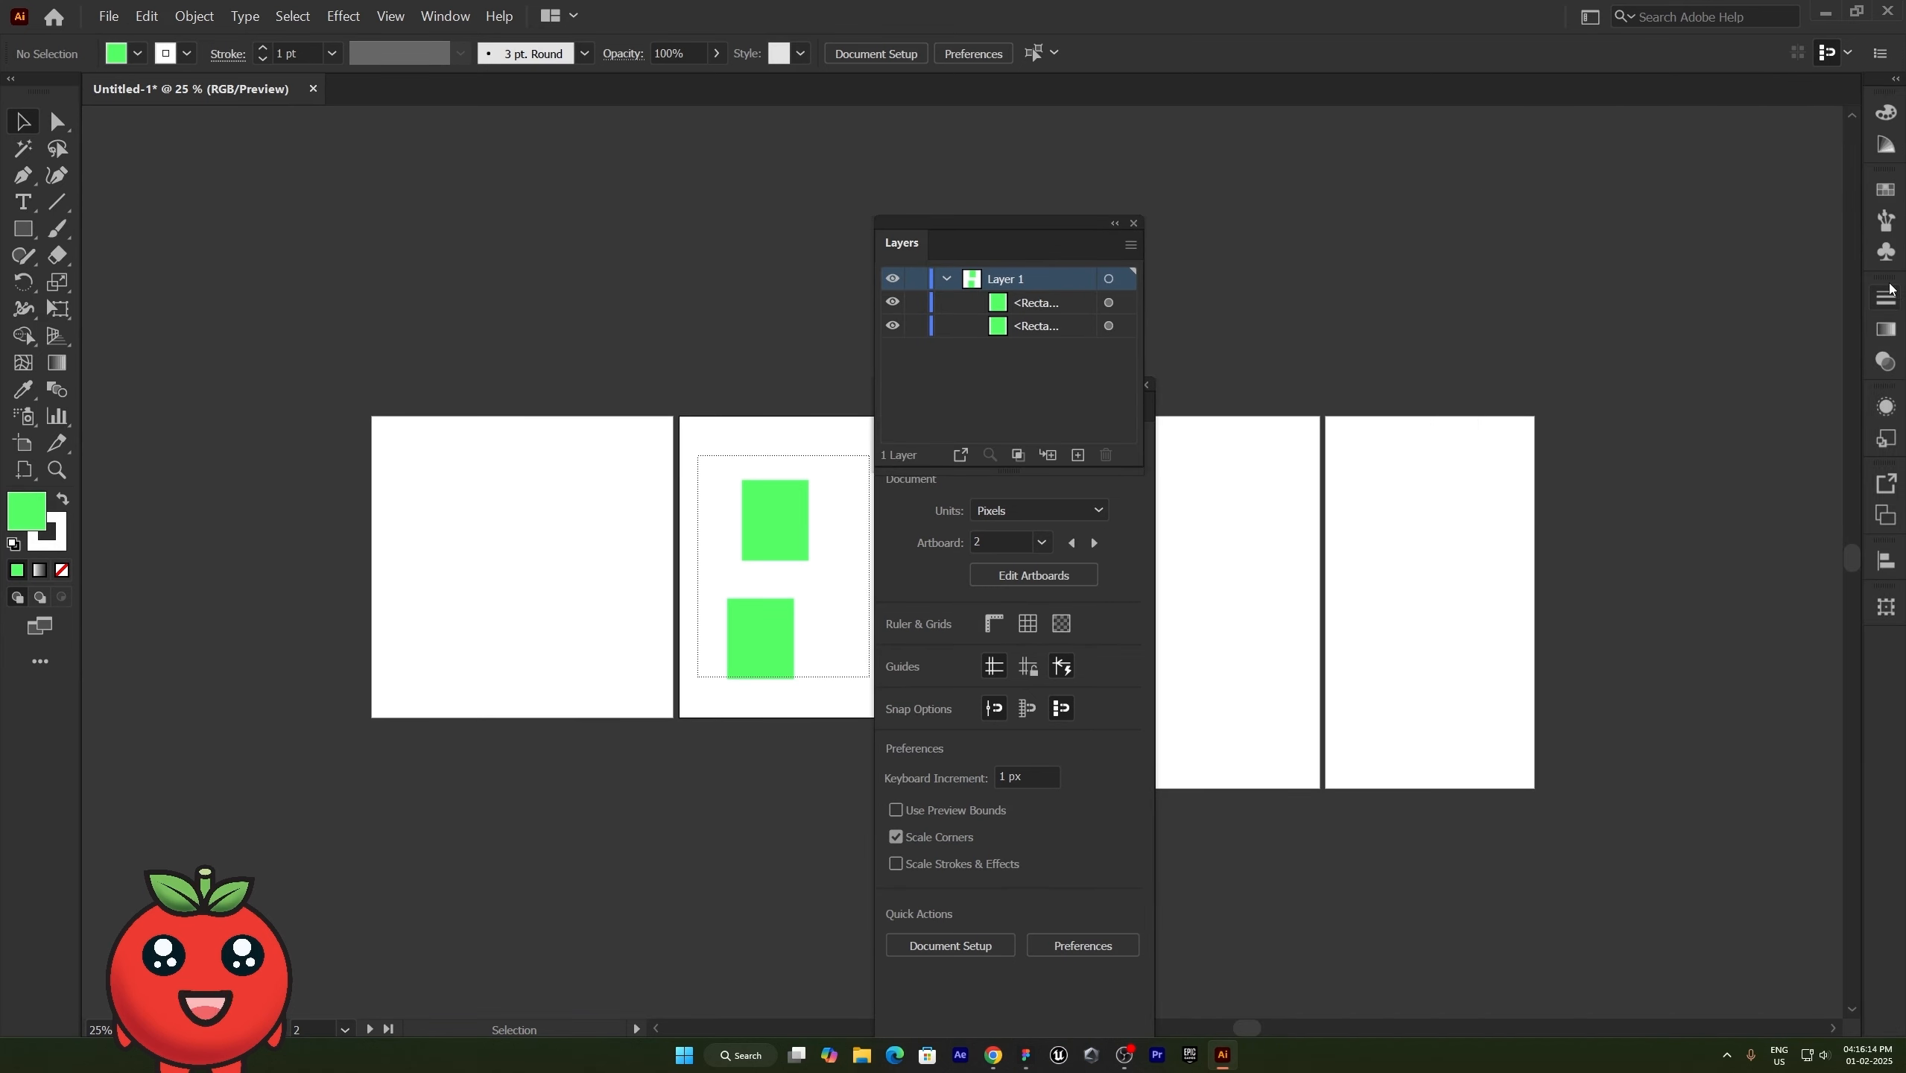
- Detach and close the Stroke panel, expand the collapsed panel dock, and show the Transparency panel's options
left_click_drag(1887, 296, 1661, 346)
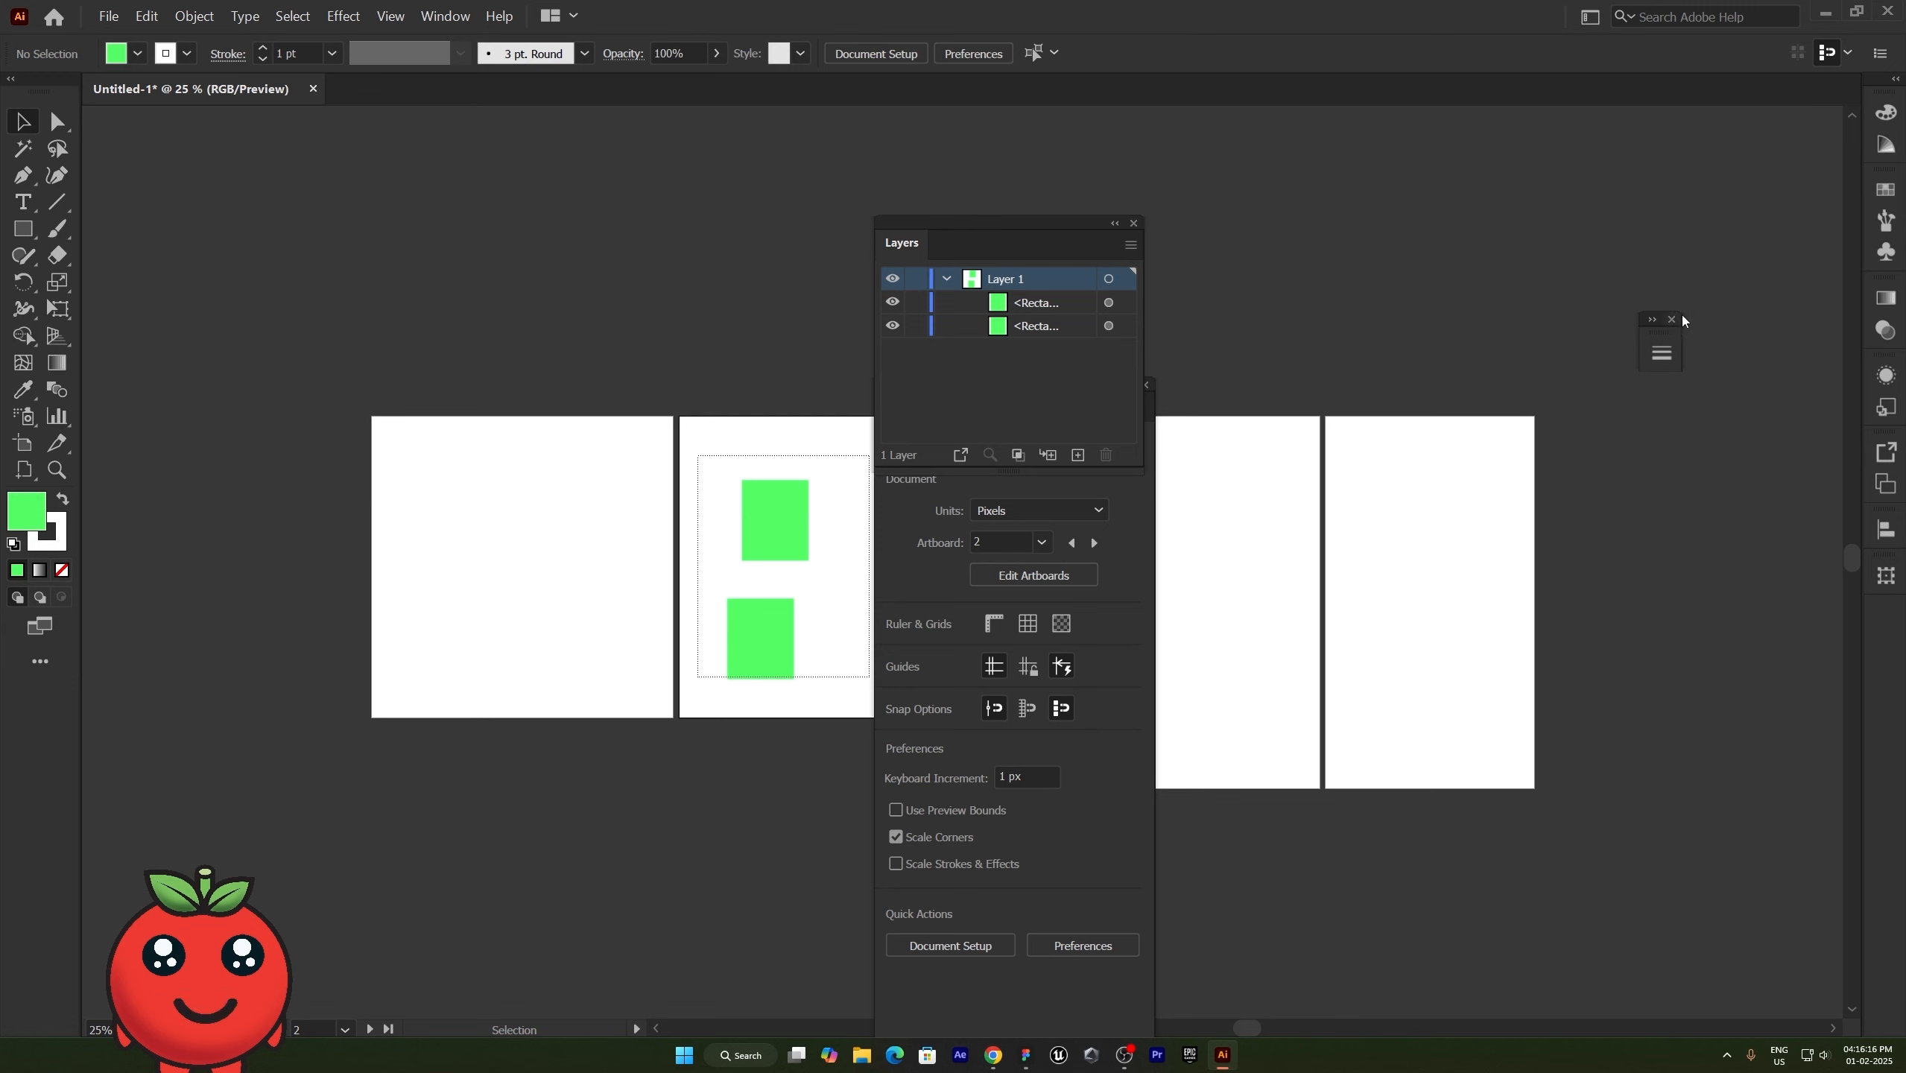
left_click(1672, 320)
left_click(1896, 79)
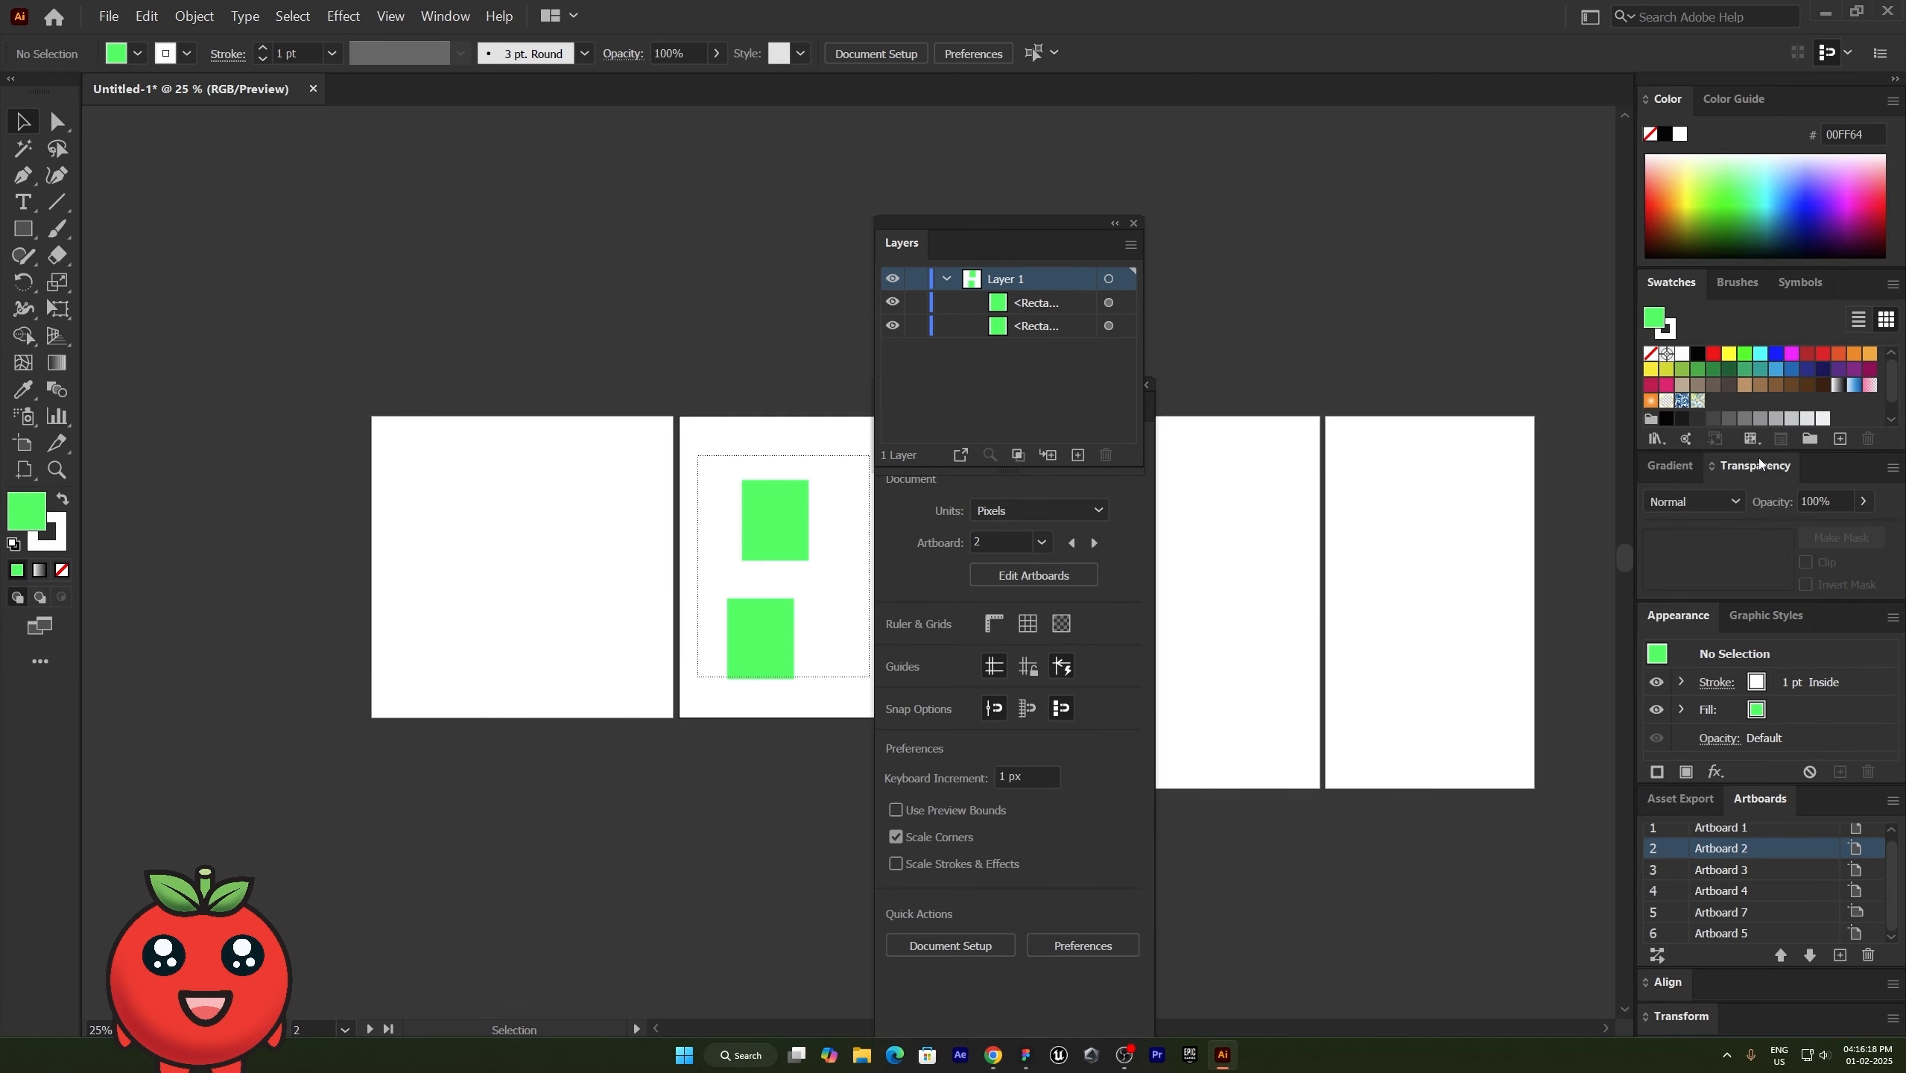
scroll(1761, 465, "down", 3)
left_click(1893, 467)
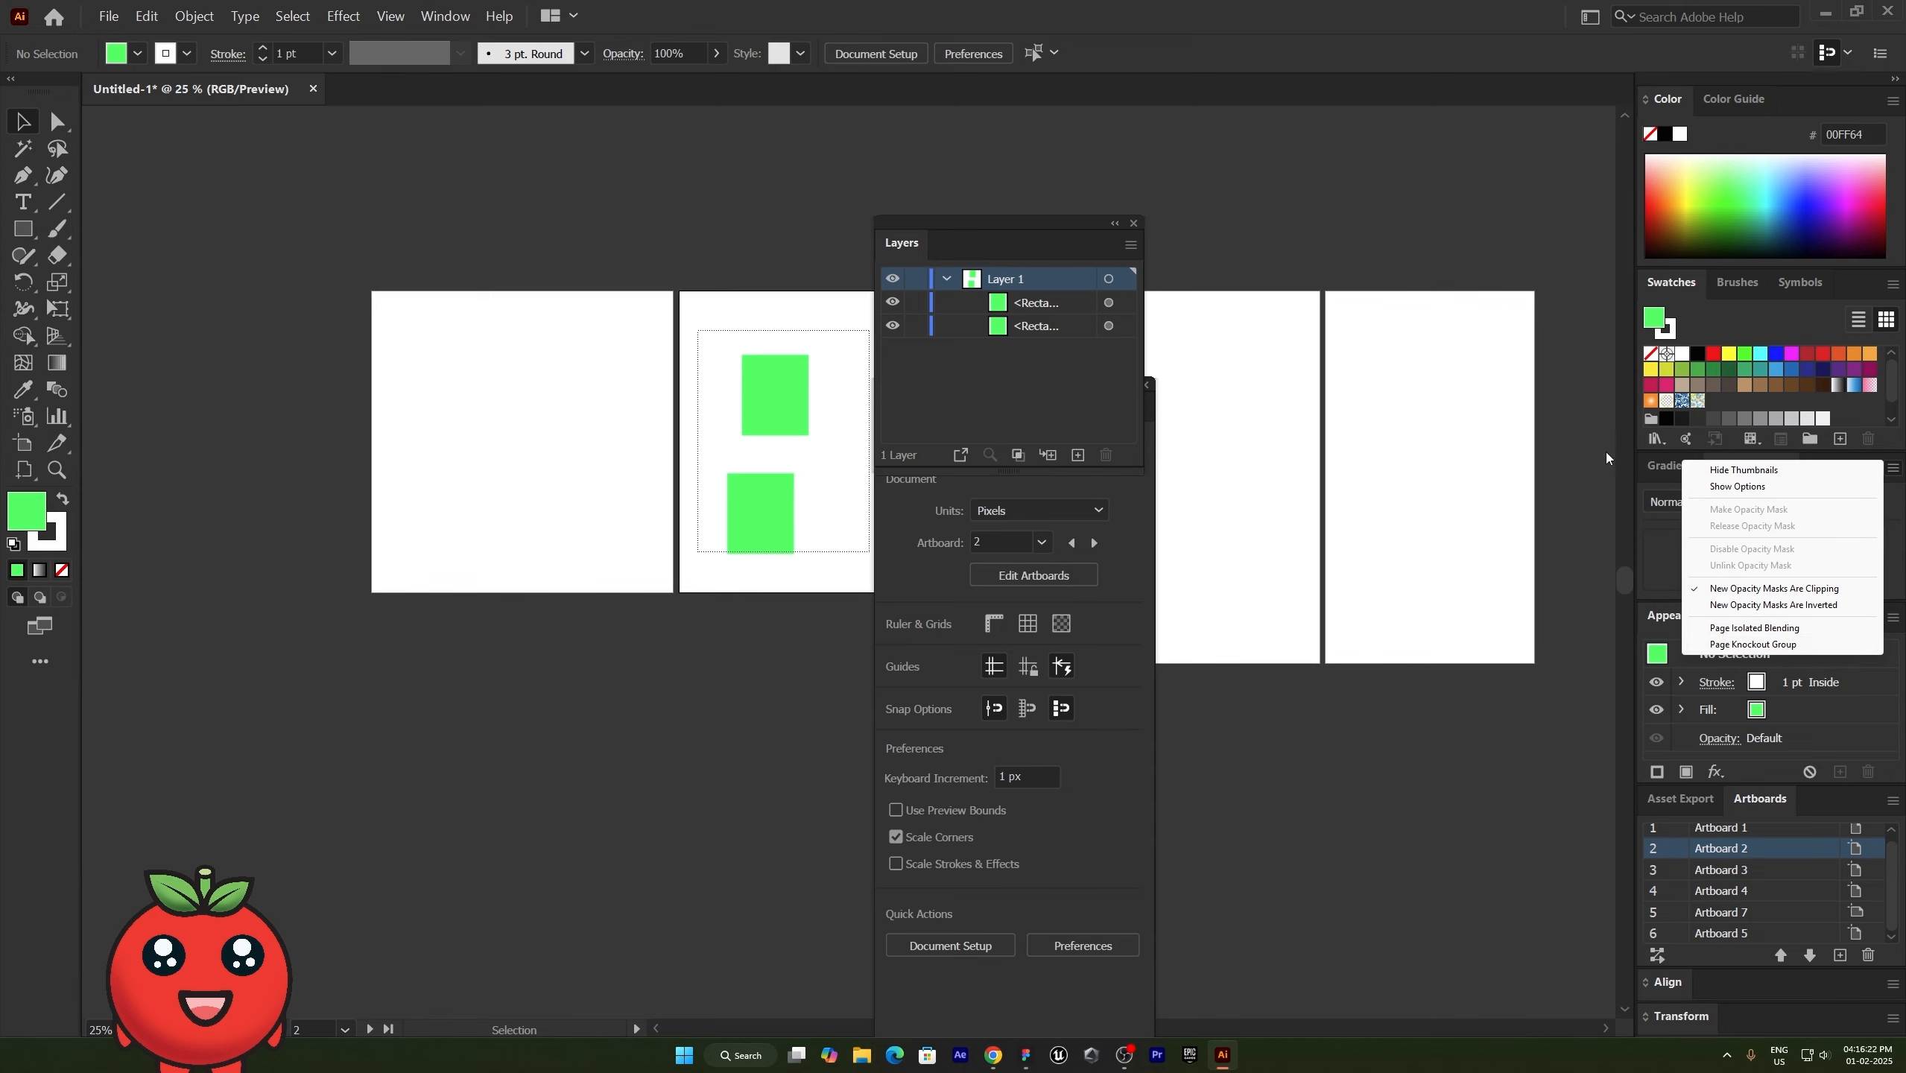
- Detach and close the toolbar, and move the floating Layers panel over the first artboard
left_click_drag(9, 81, 49, 138)
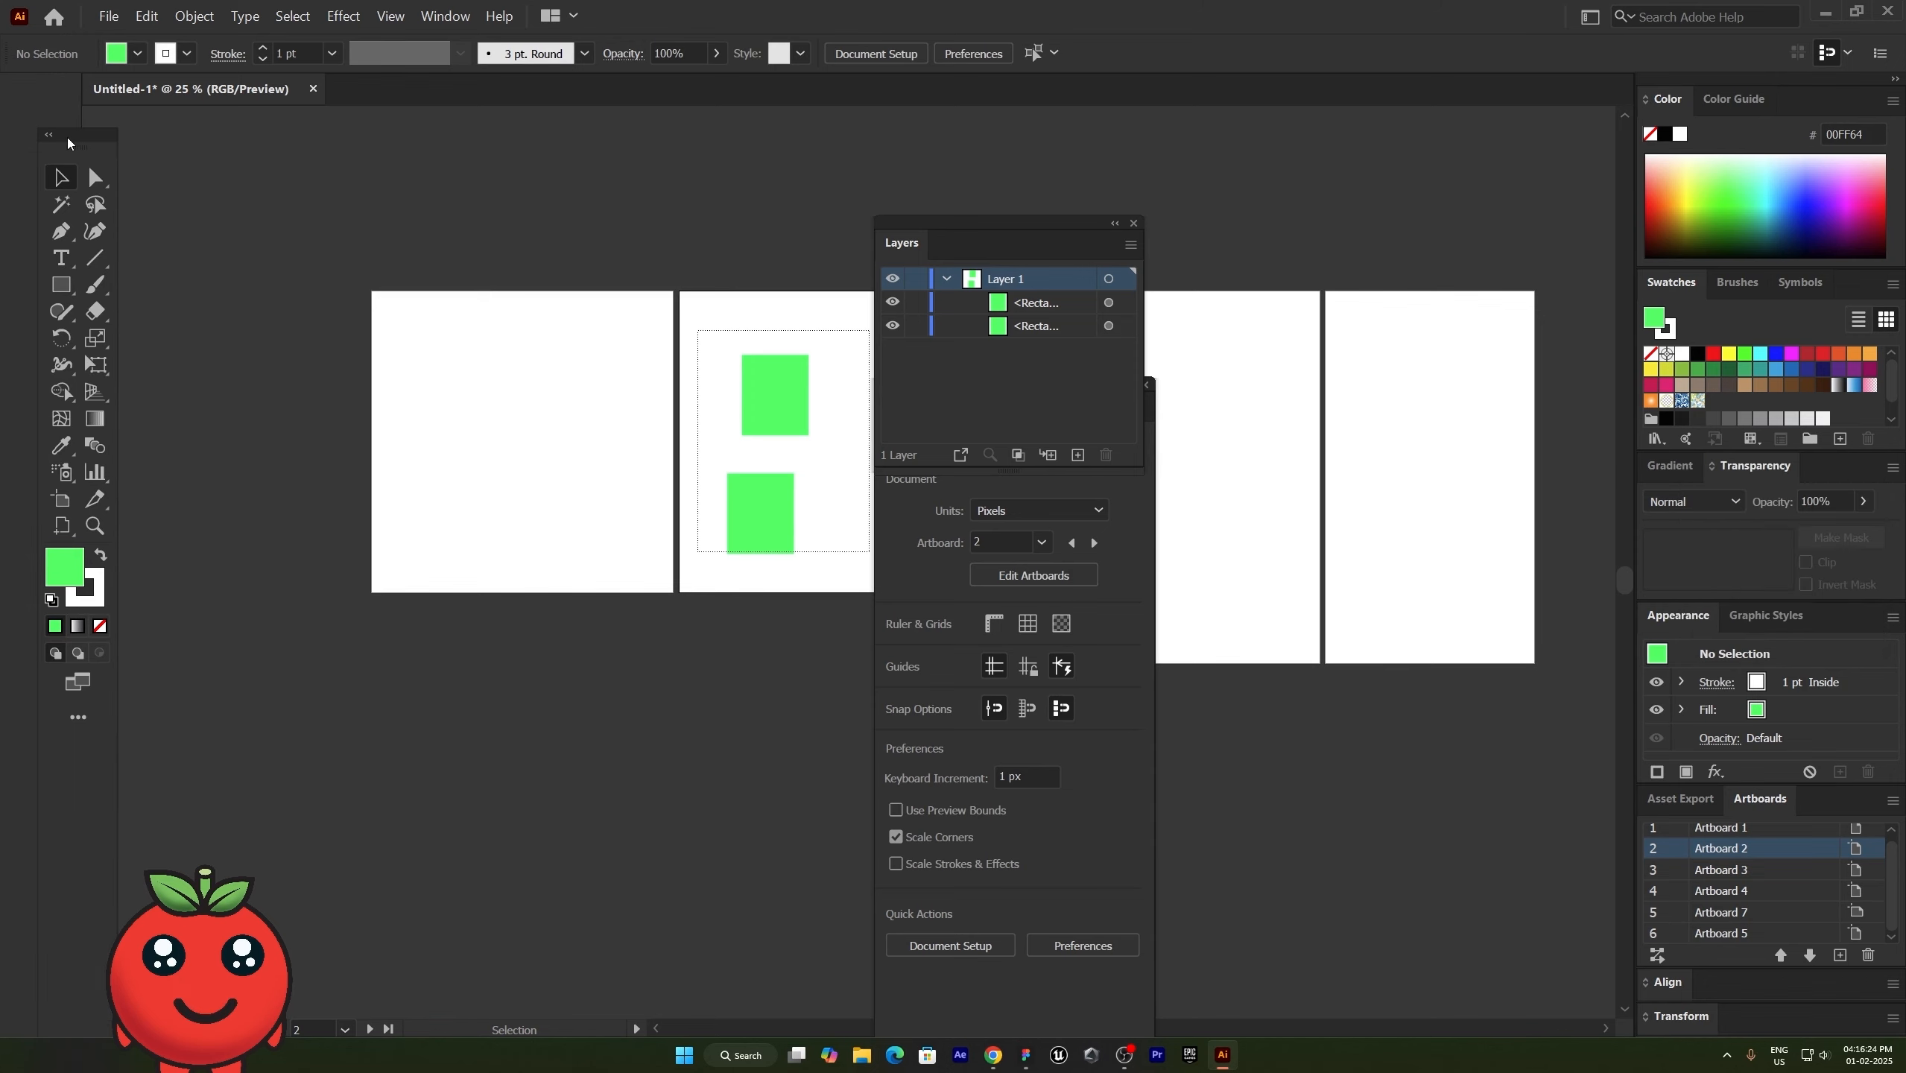
left_click(111, 140)
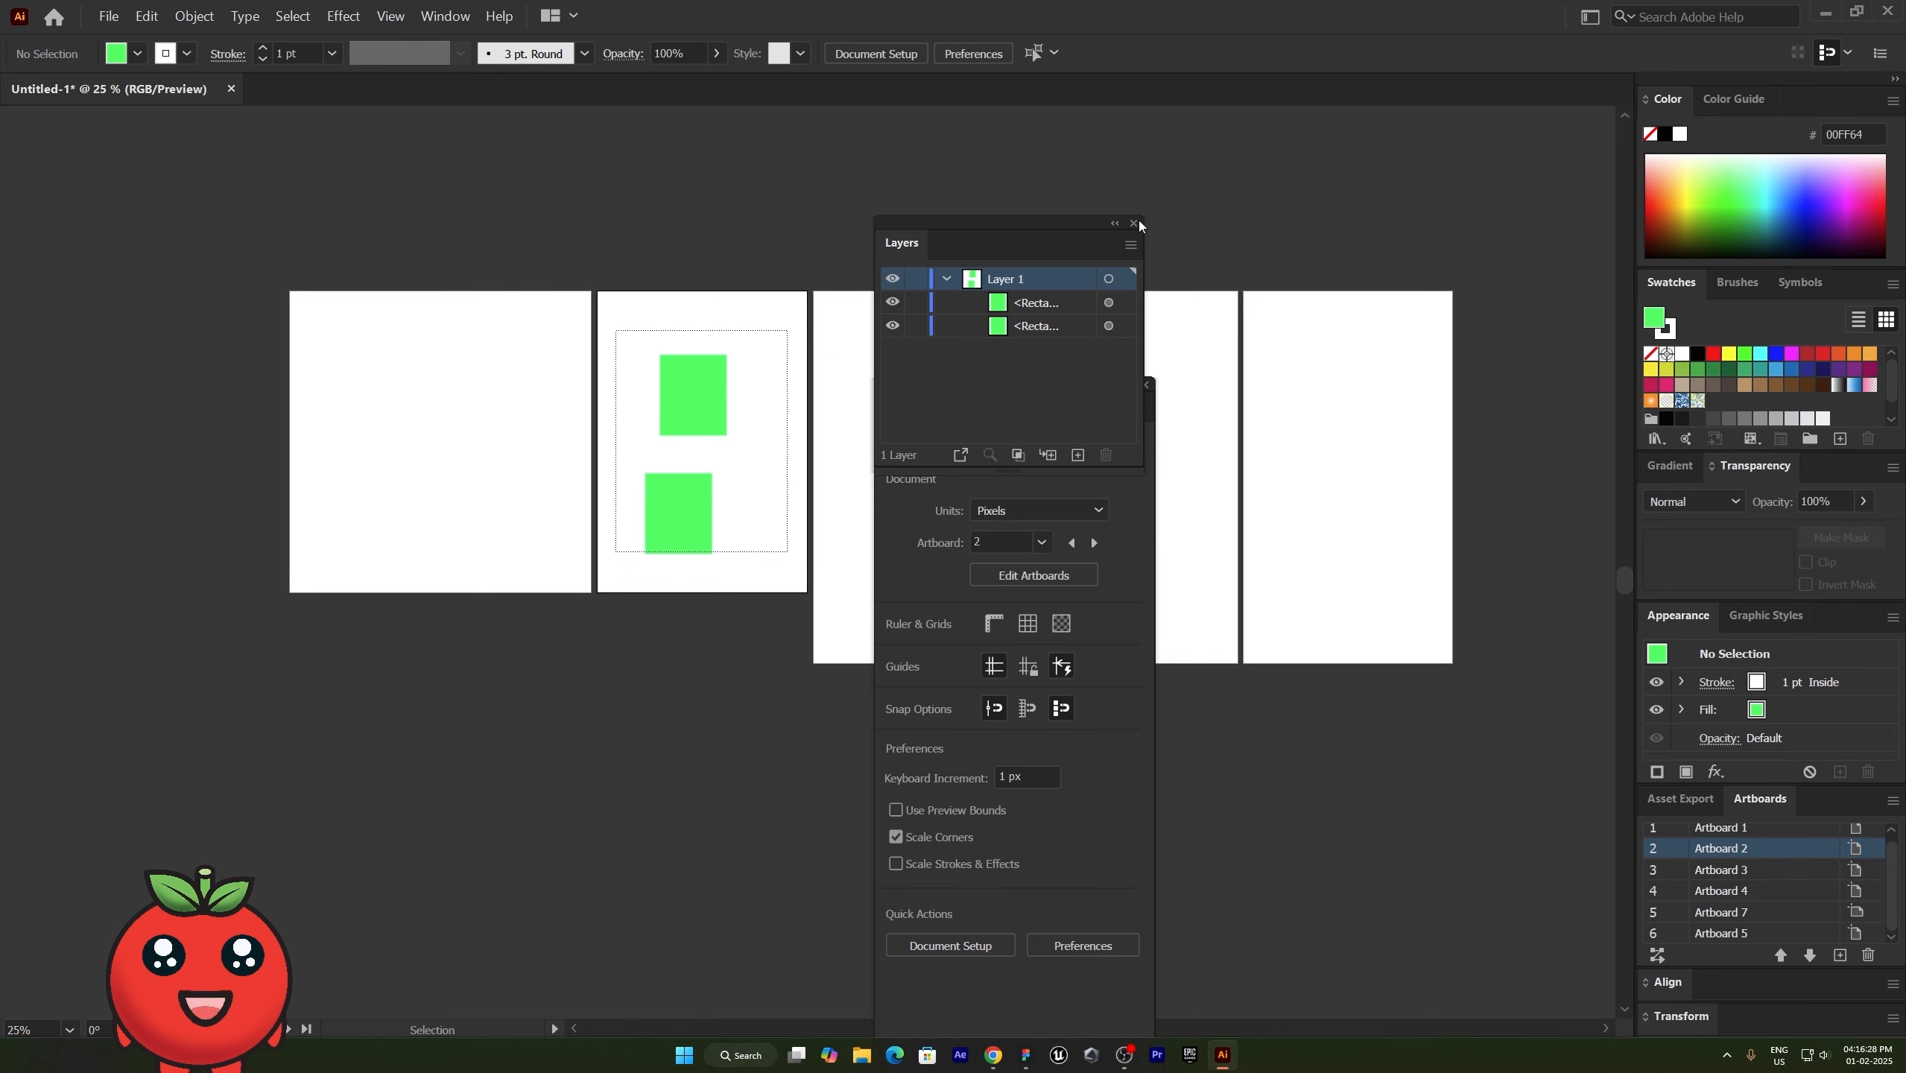
left_click_drag(880, 253, 315, 237)
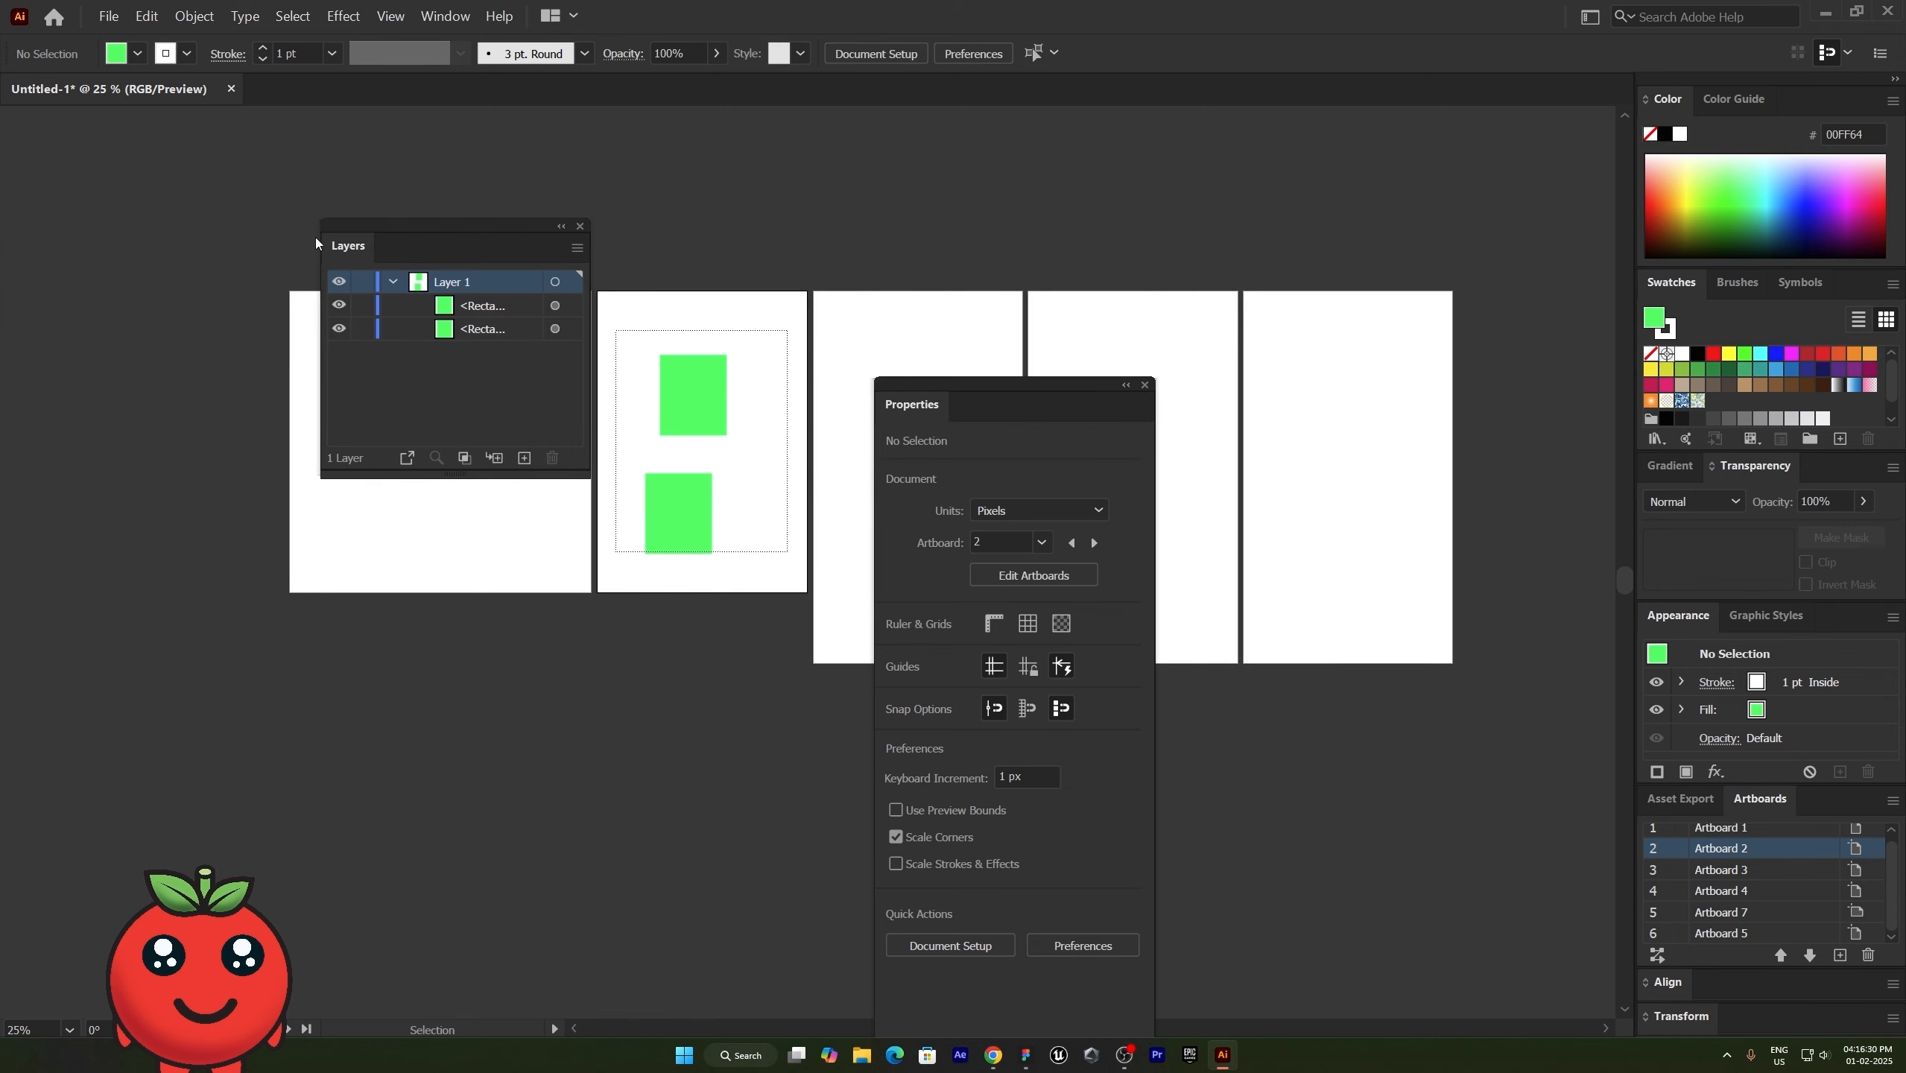
- Reset the Essentials Classic workspace and expand the toolbar to two columns
left_click(446, 15)
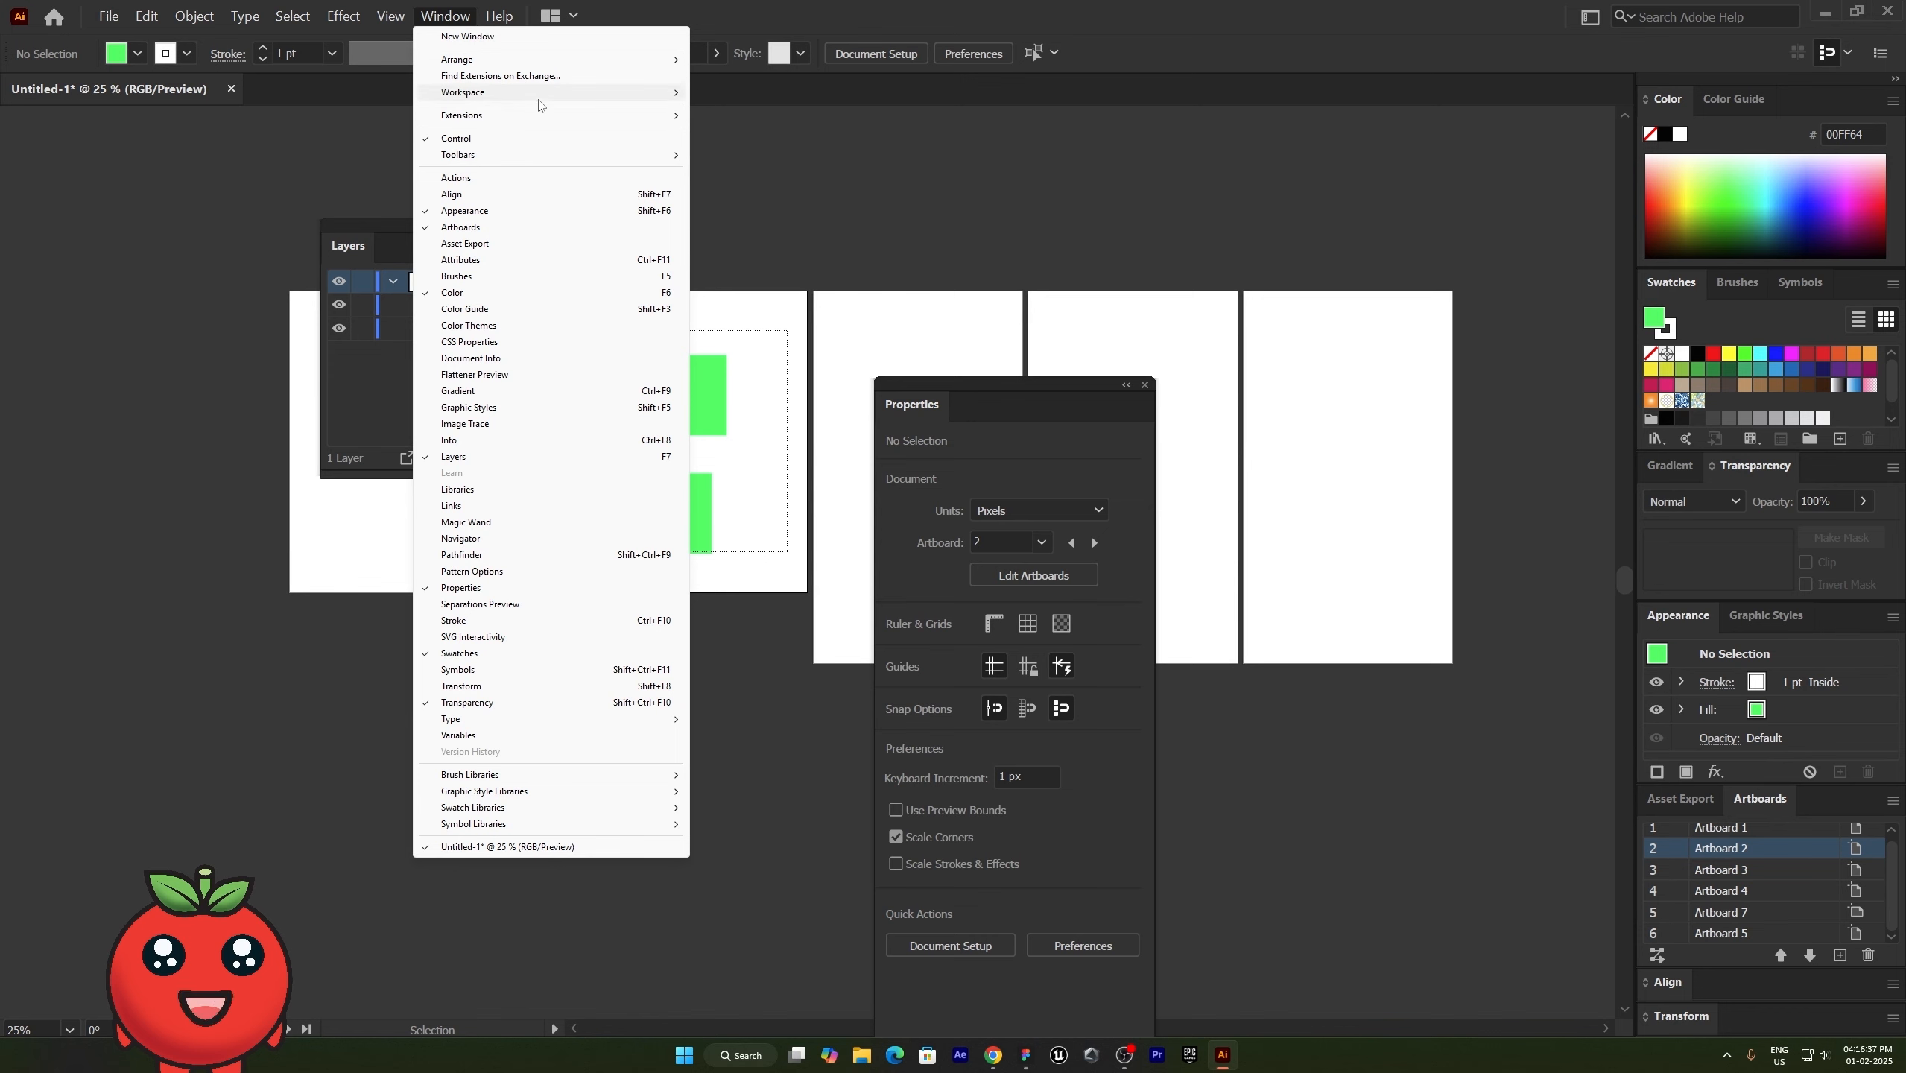
mouse_move(536, 94)
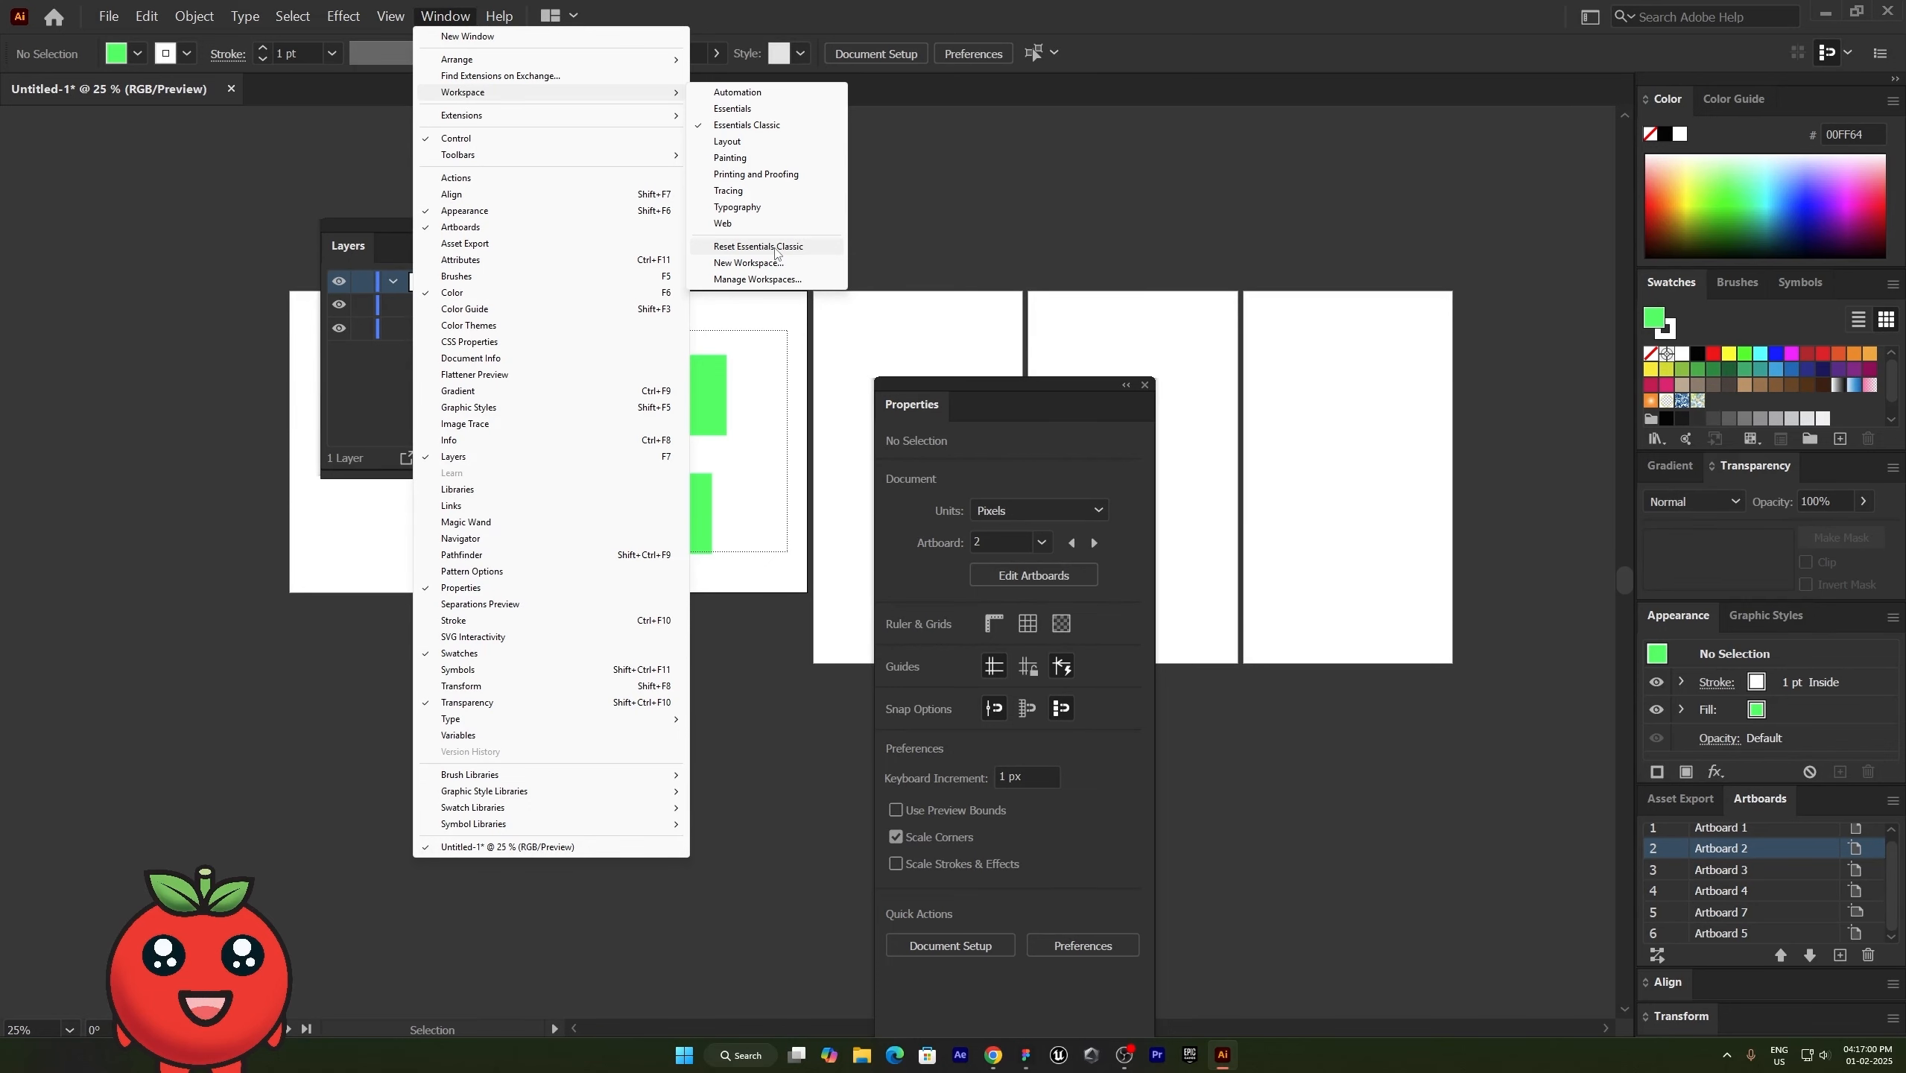
left_click(776, 247)
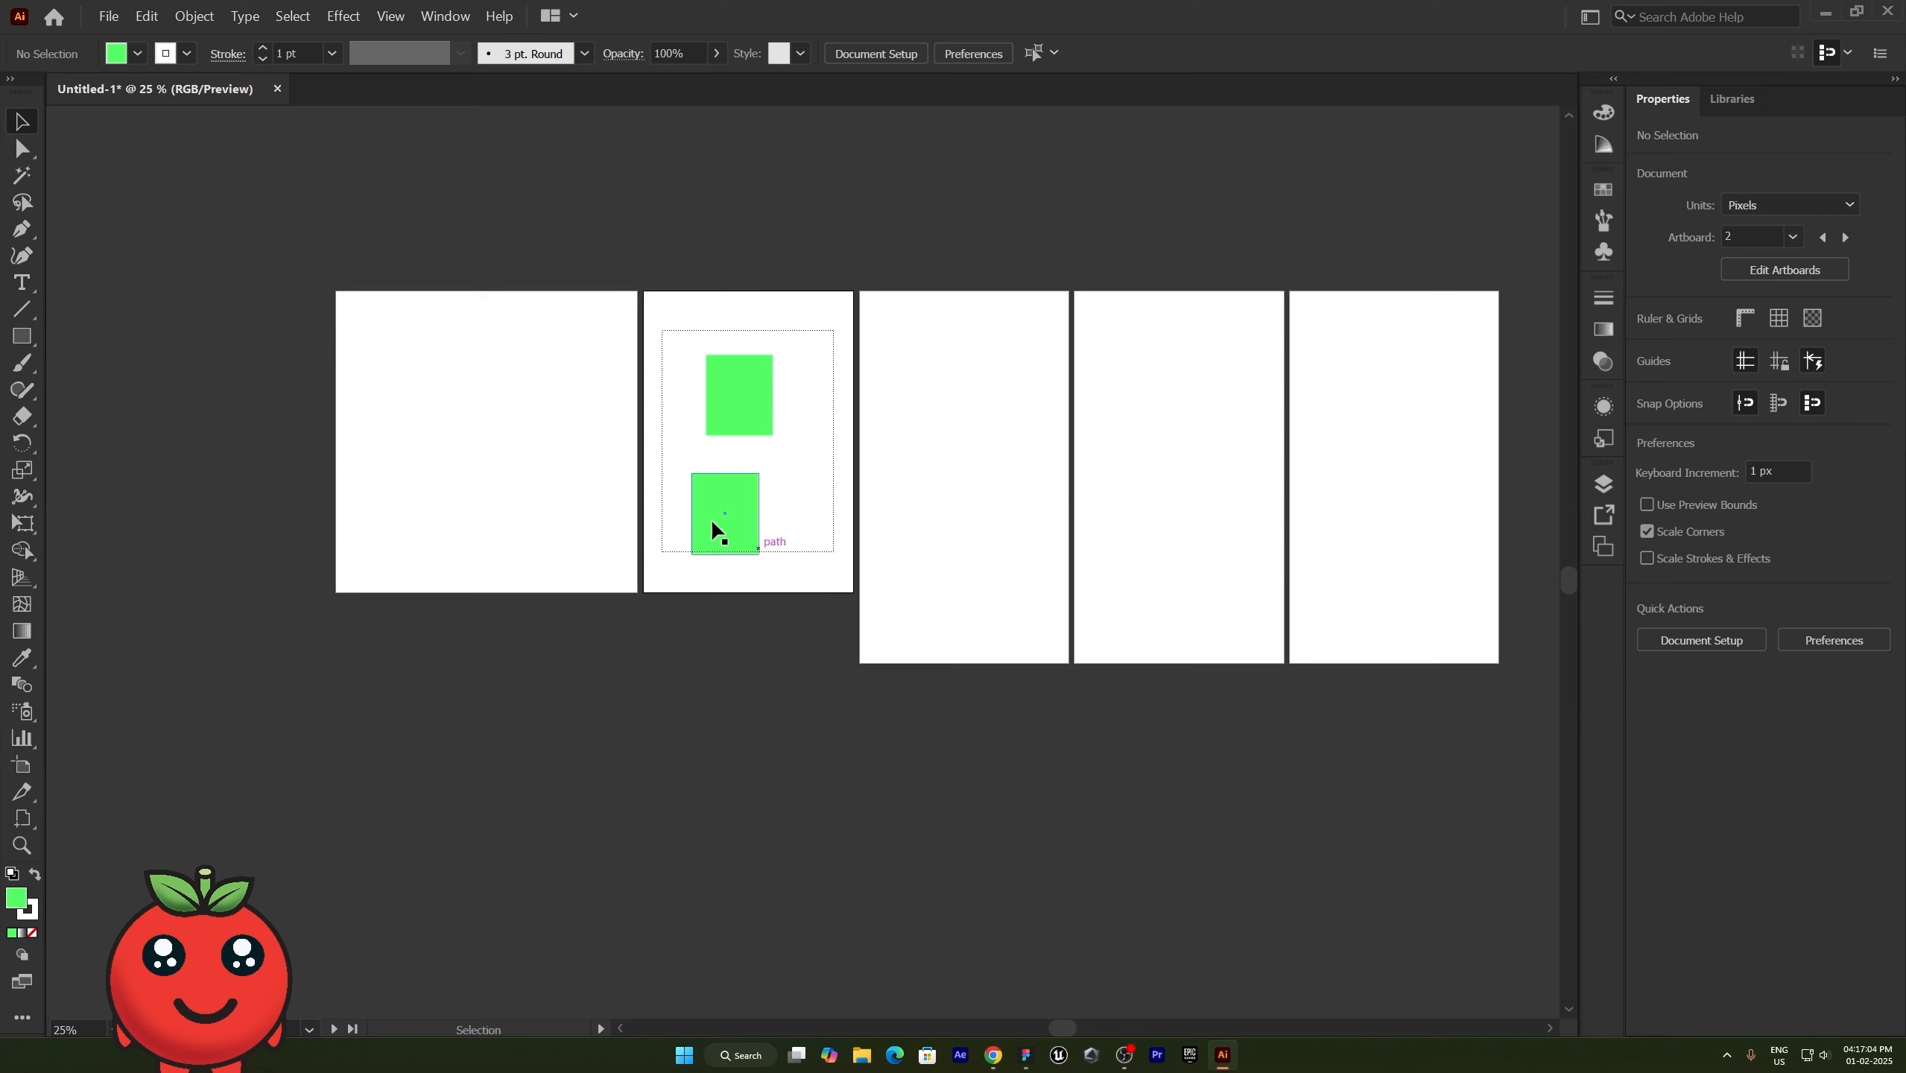
left_click(8, 79)
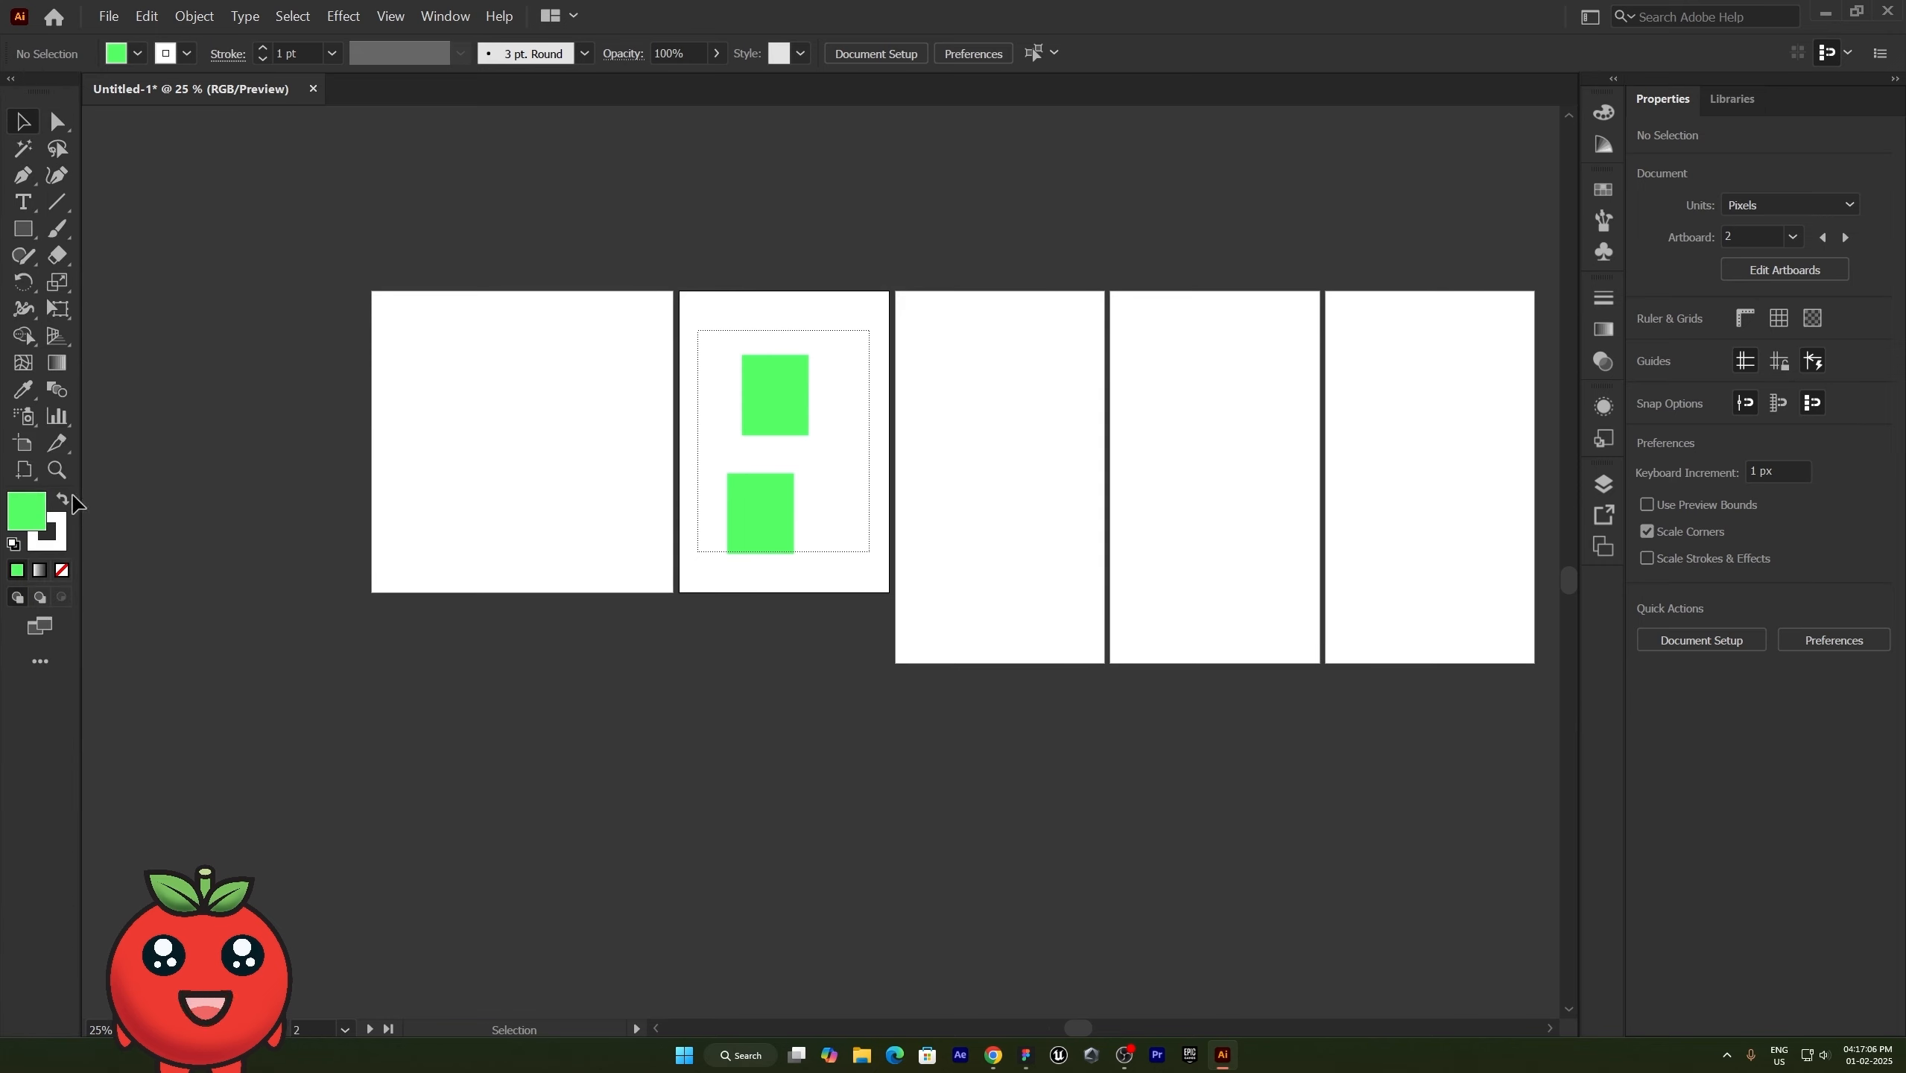